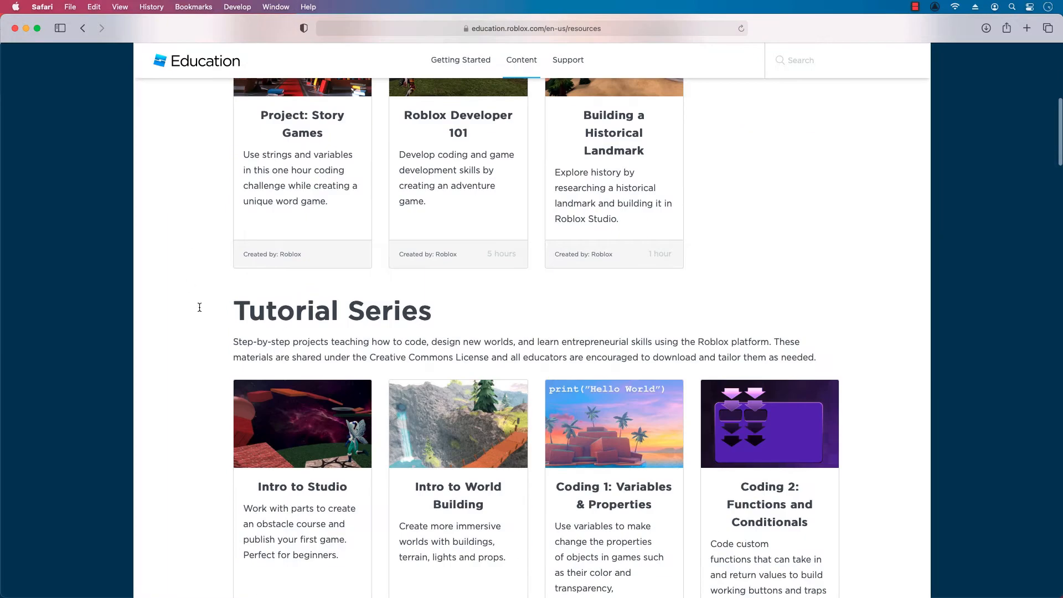
Step: Open the Intro to World Building tutorial series, list its tutorials, and go to Creating a Building
scroll(416, 300, "down", 3)
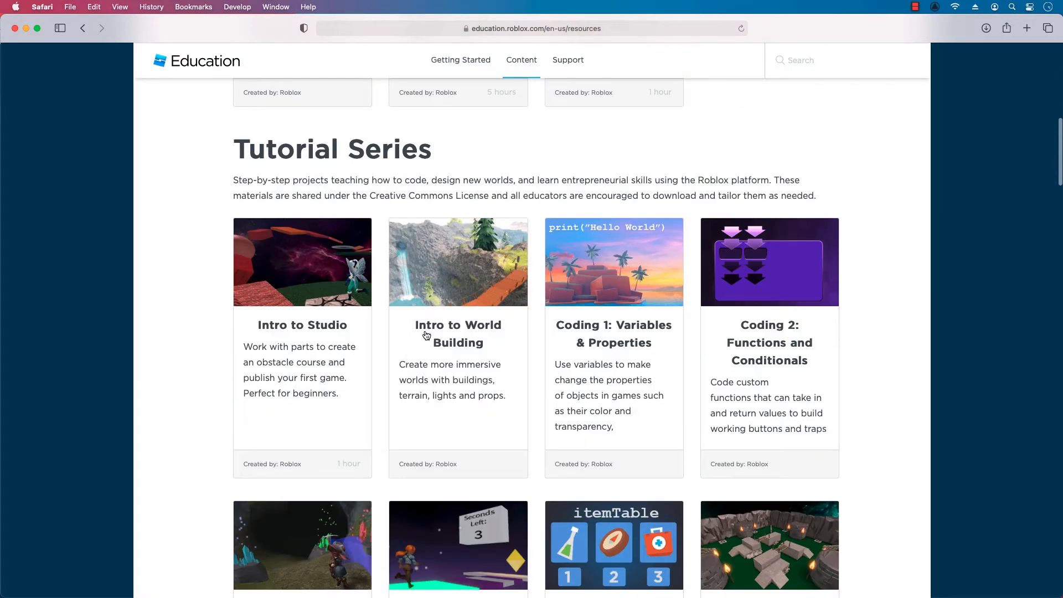
left_click(483, 289)
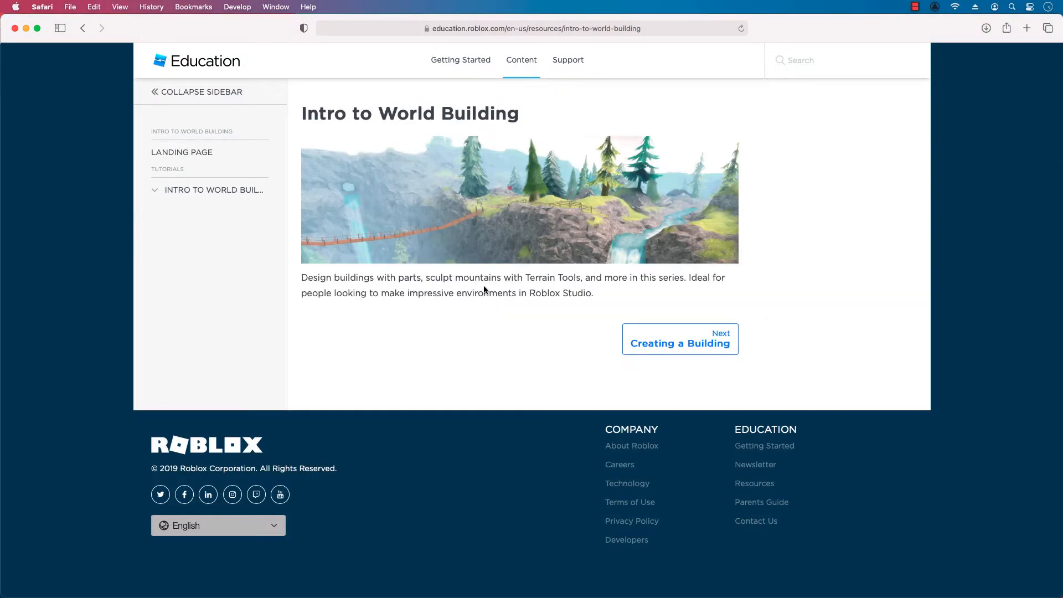
left_click(155, 191)
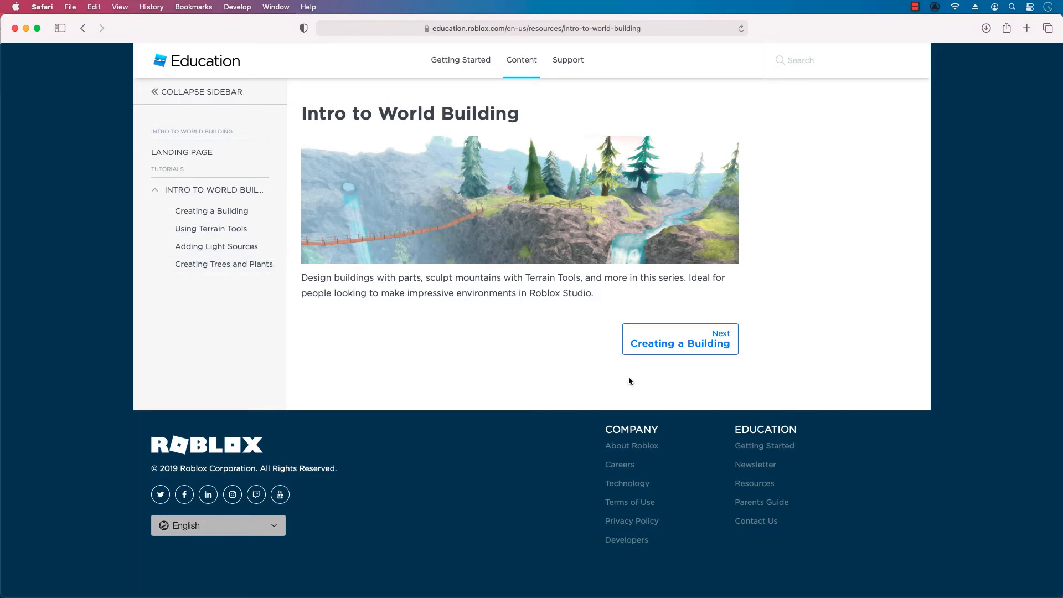
left_click(670, 343)
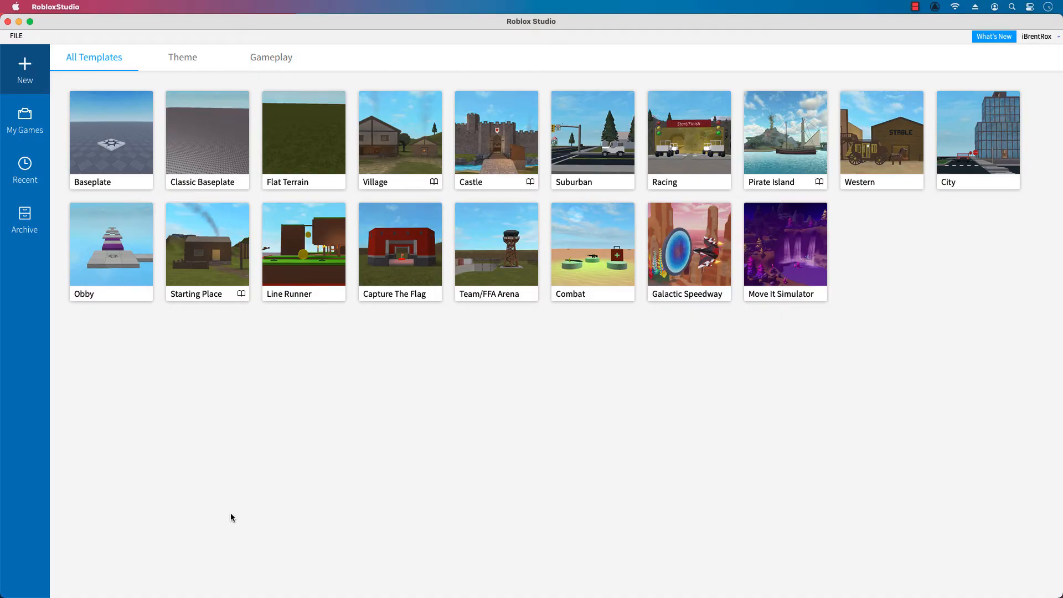
Step: Switch to Roblox Studio, create a place from the Flat Terrain template, and close the Team Create panel
left_click(318, 134)
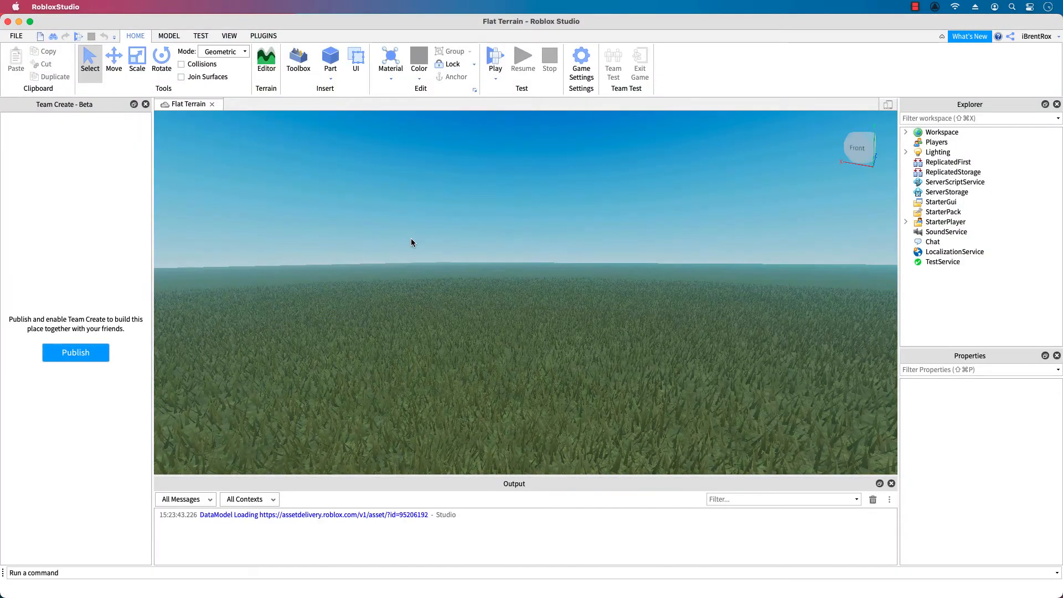
left_click(146, 105)
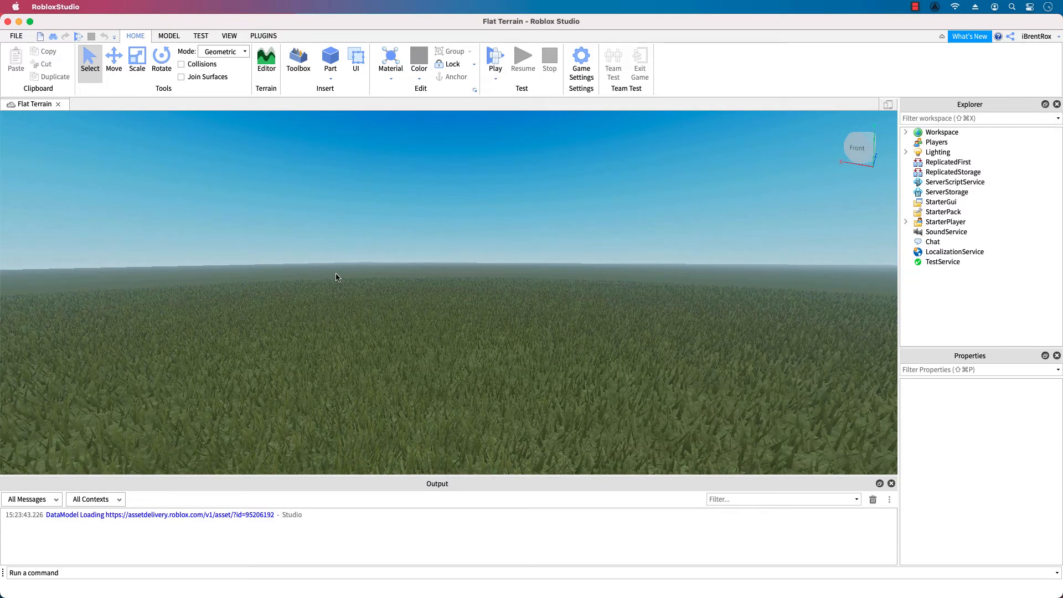
Step: Insert a block part, place it on the grass, and scale it horizontally in both directions into a large flat floor slab
left_click(171, 38)
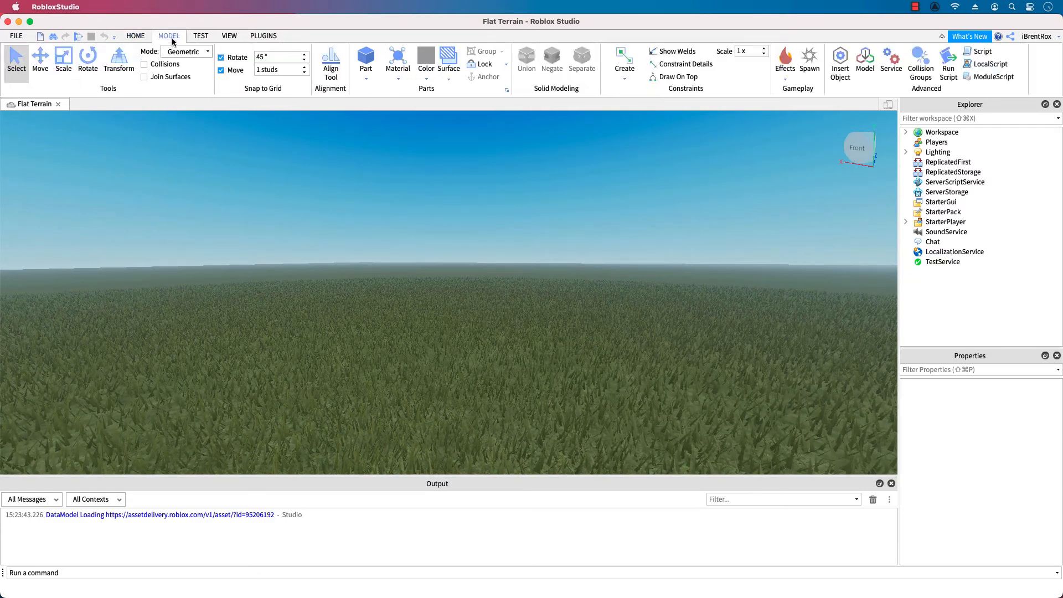
left_click(367, 81)
left_click(372, 89)
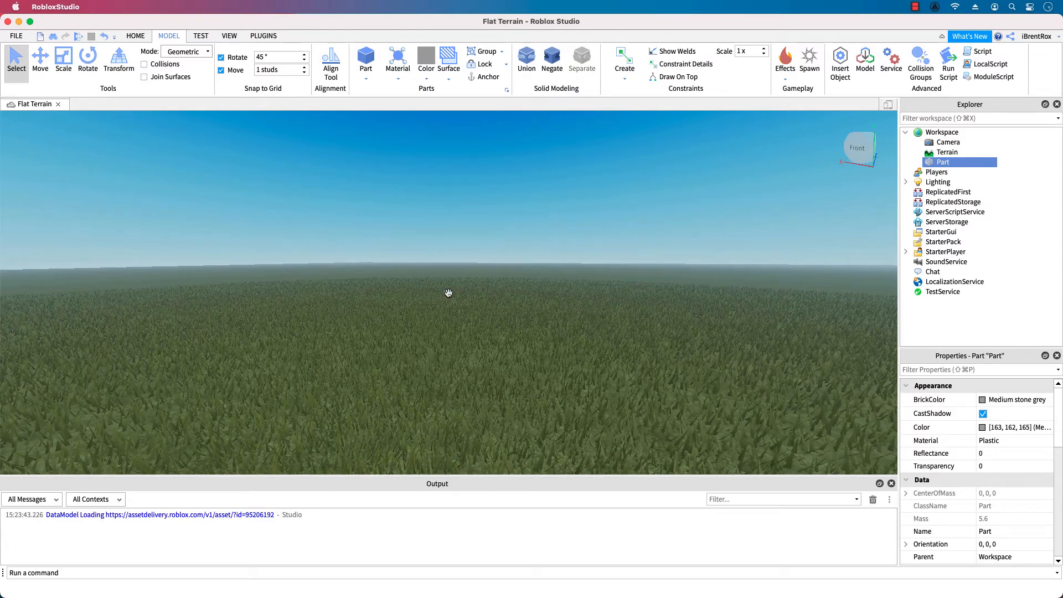
left_click_drag(449, 293, 455, 425)
right_click_drag(495, 446, 493, 444)
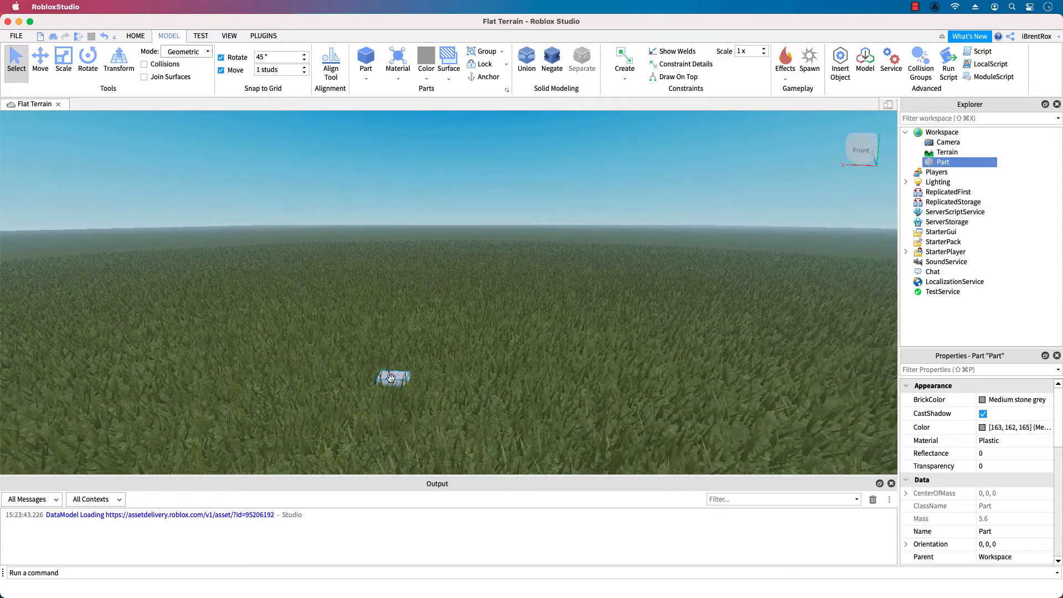
key("super+3")
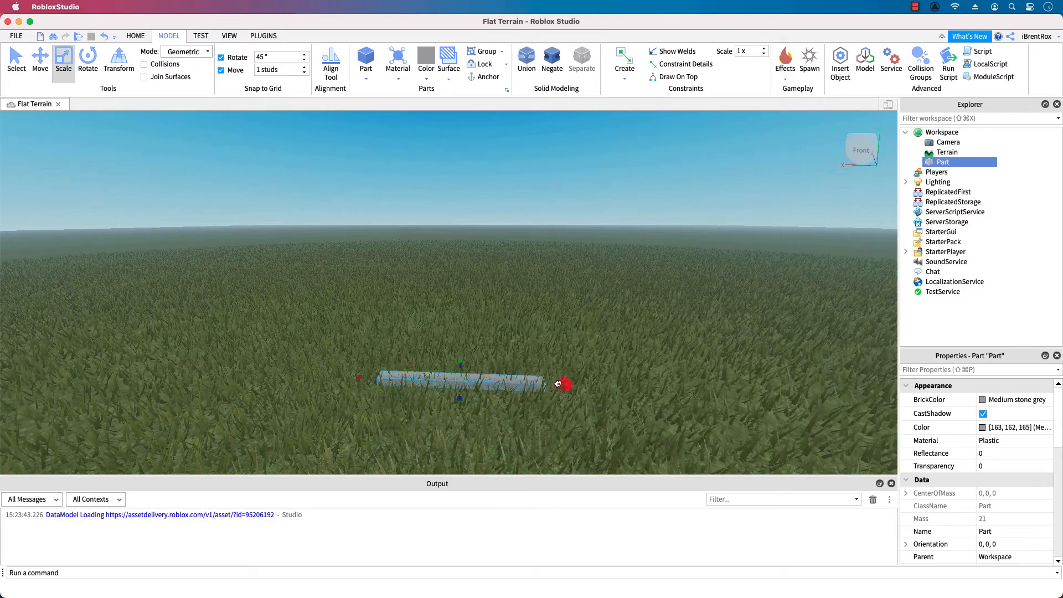
left_click_drag(563, 370, 482, 321)
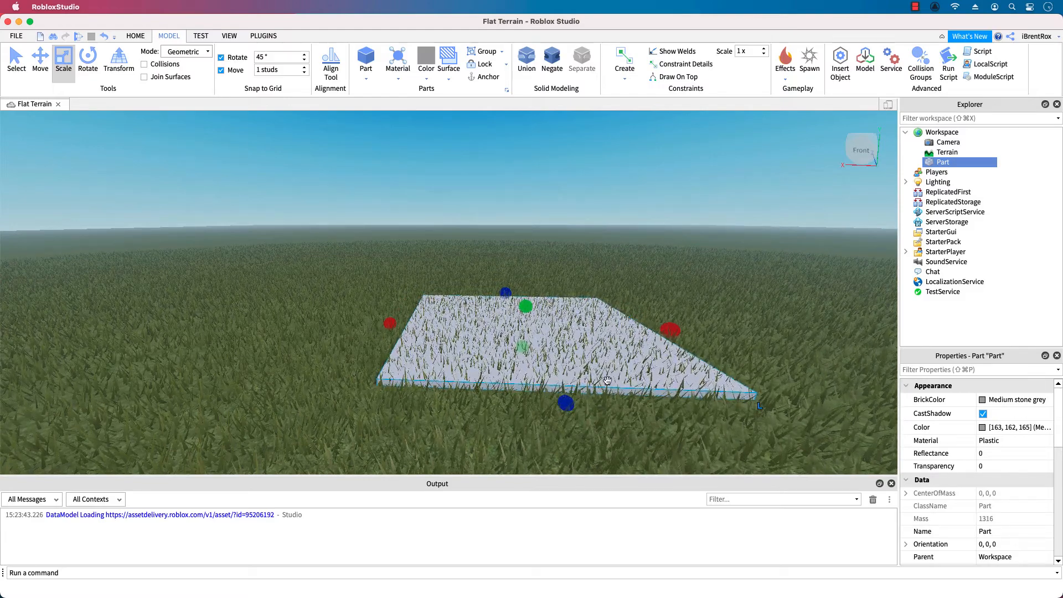
Step: Turn off the Terrain's Decoration property to remove the grass blades
left_click(943, 155)
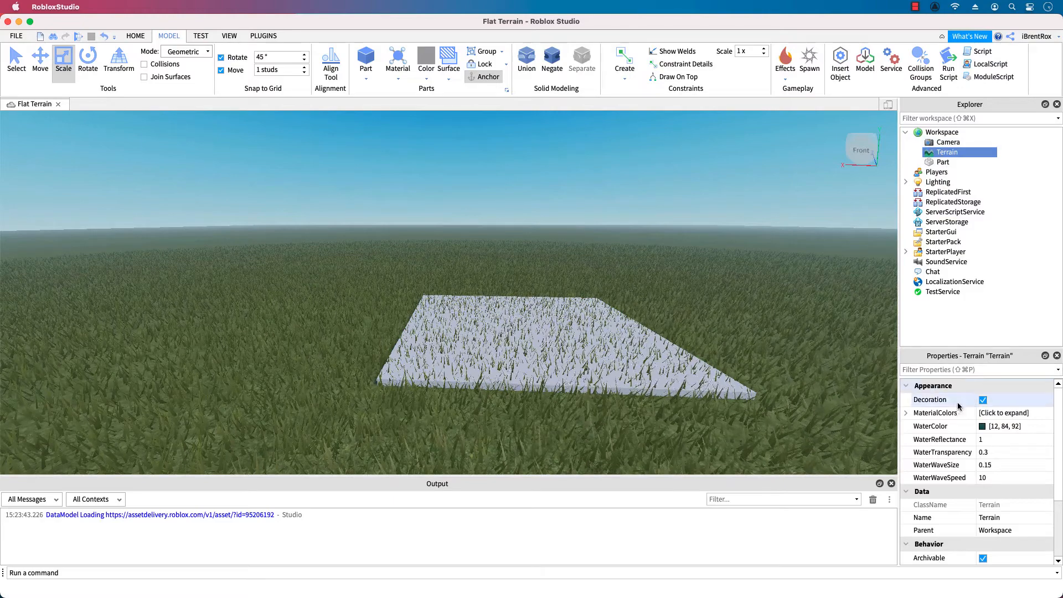
left_click(984, 401)
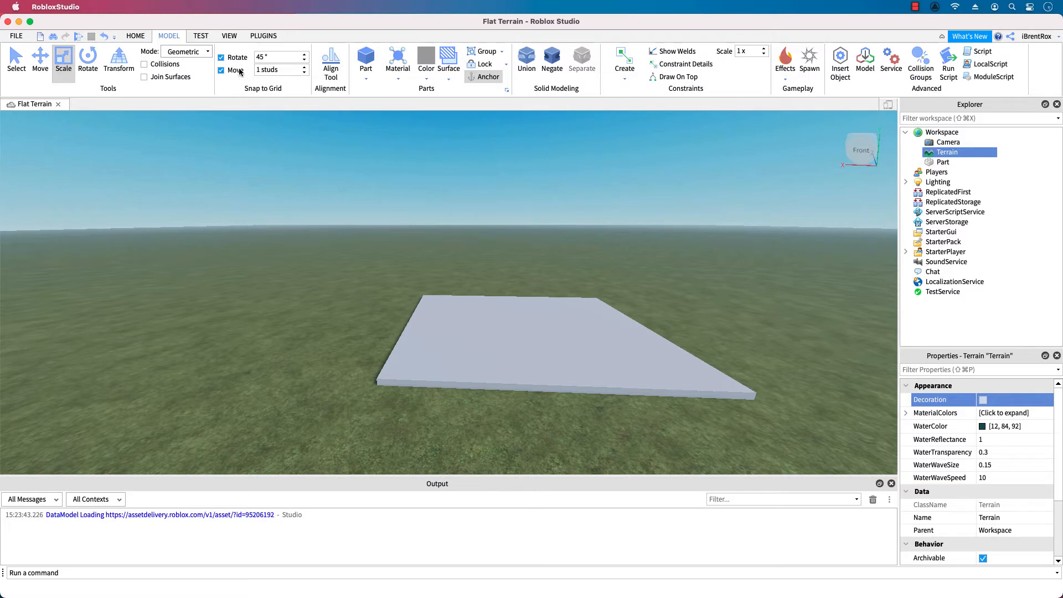
Step: Add an R15 Block Rig and stand it on the ground beside the floor slab's near corner as a scale reference
left_click(264, 37)
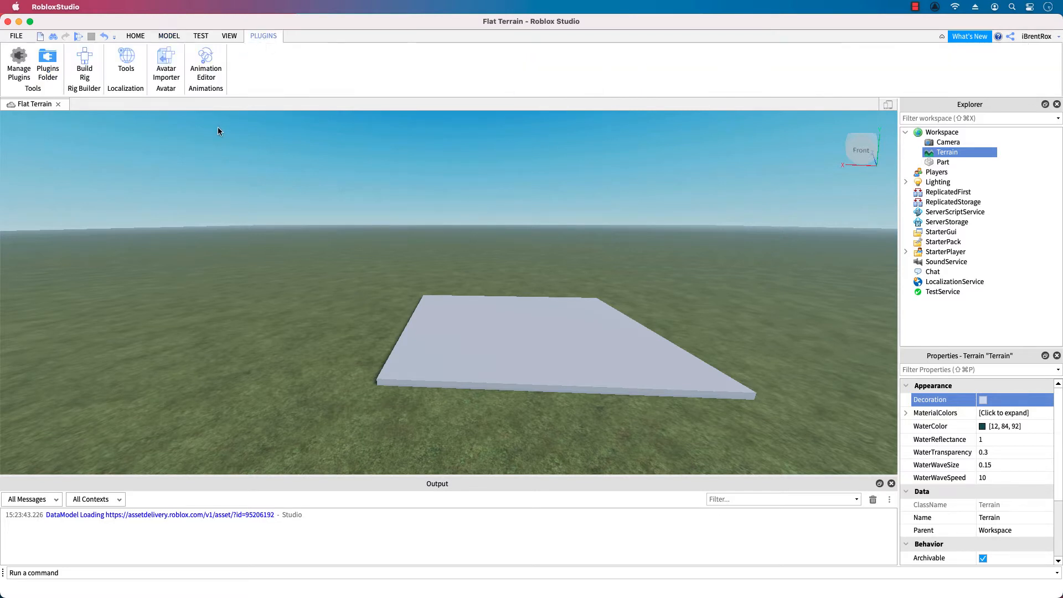
left_click(85, 65)
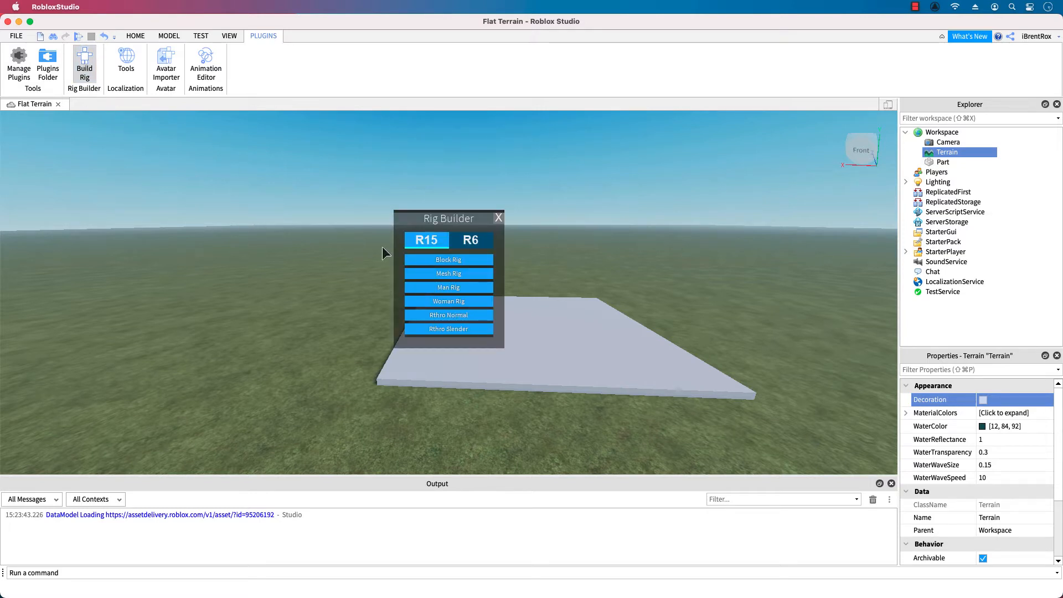
left_click(473, 261)
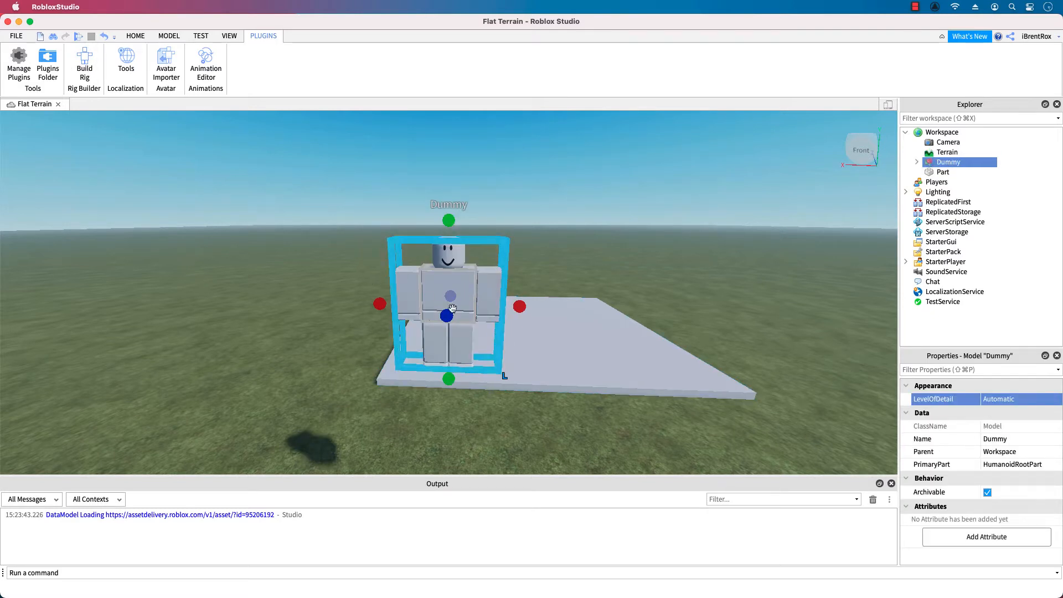
left_click_drag(450, 291, 351, 408)
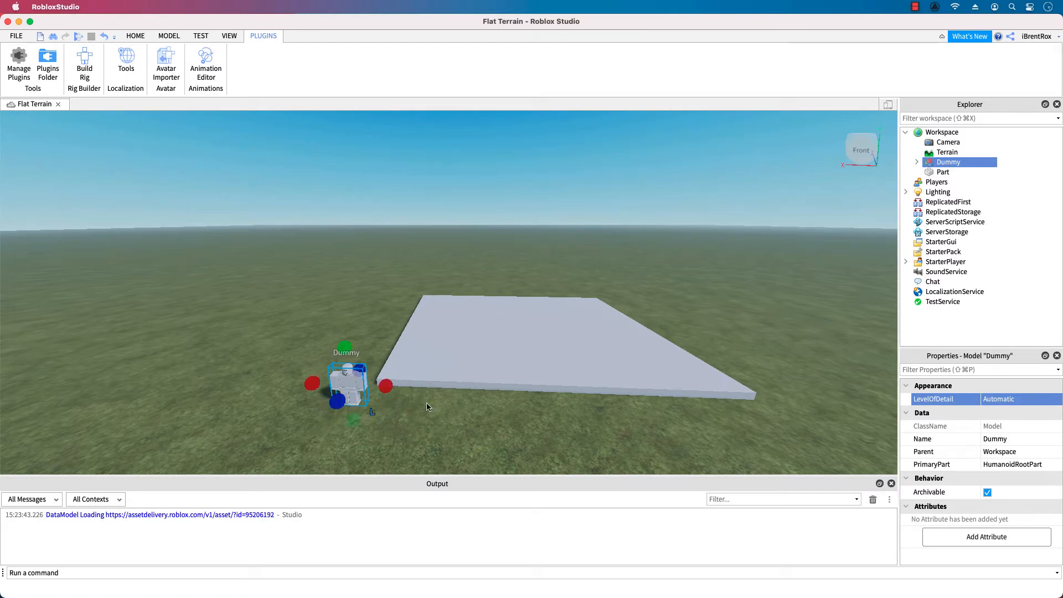
left_click(488, 424)
right_click_drag(426, 417, 428, 415)
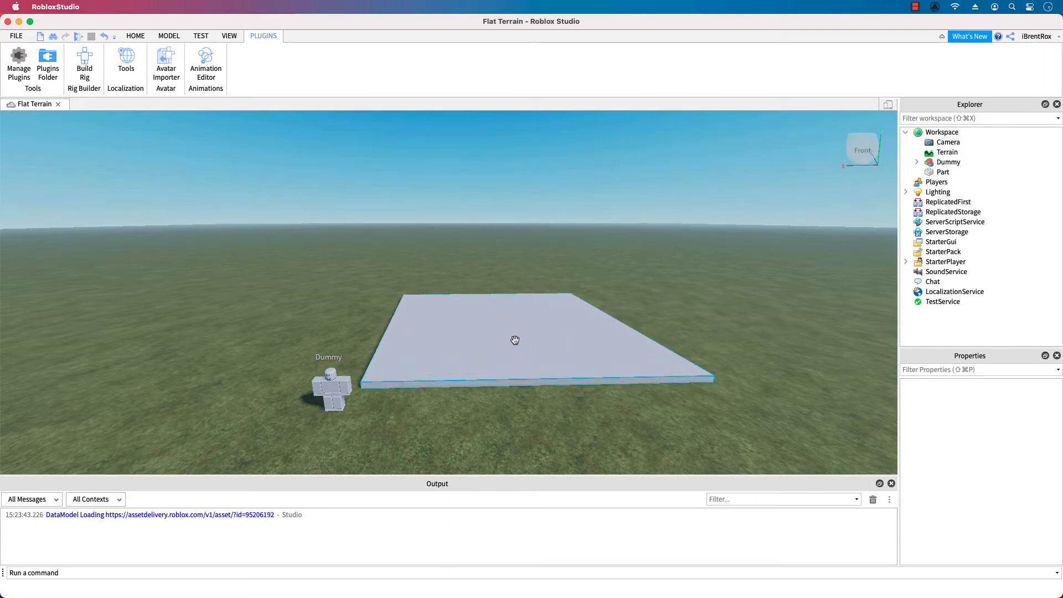
Step: Playtest the place from the default spawn point, walk the character forward, and stop the test
left_click(78, 37)
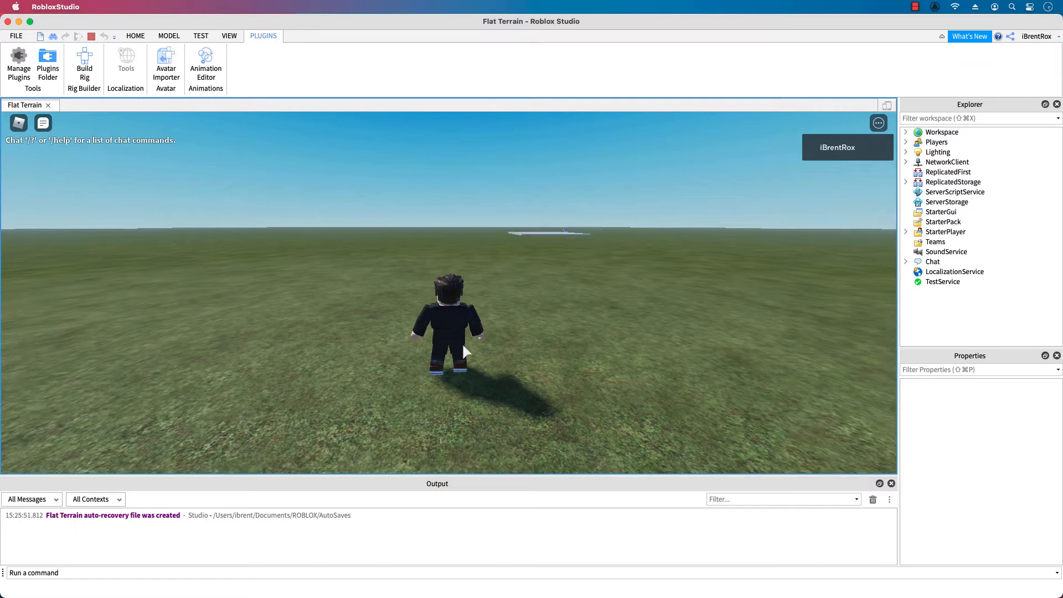
scroll(462, 343, "down", 10)
scroll(464, 344, "up", 5)
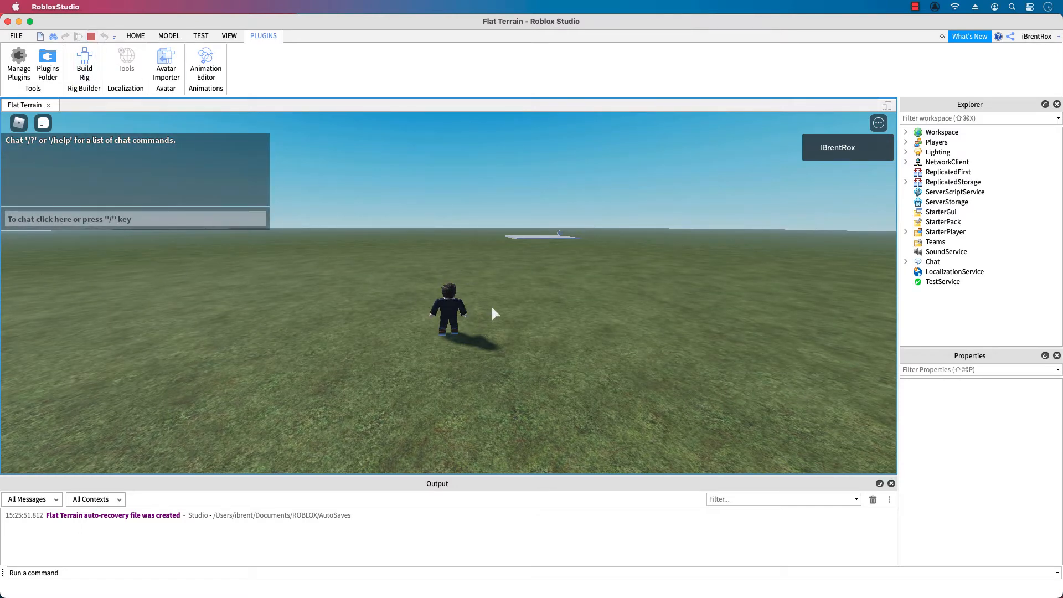
key("w")
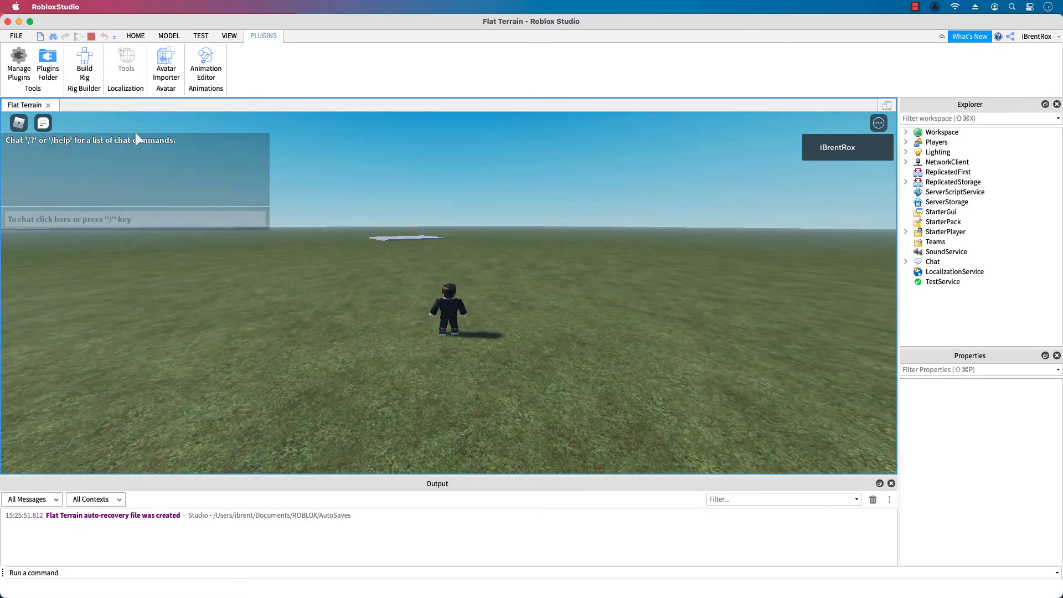
left_click(92, 36)
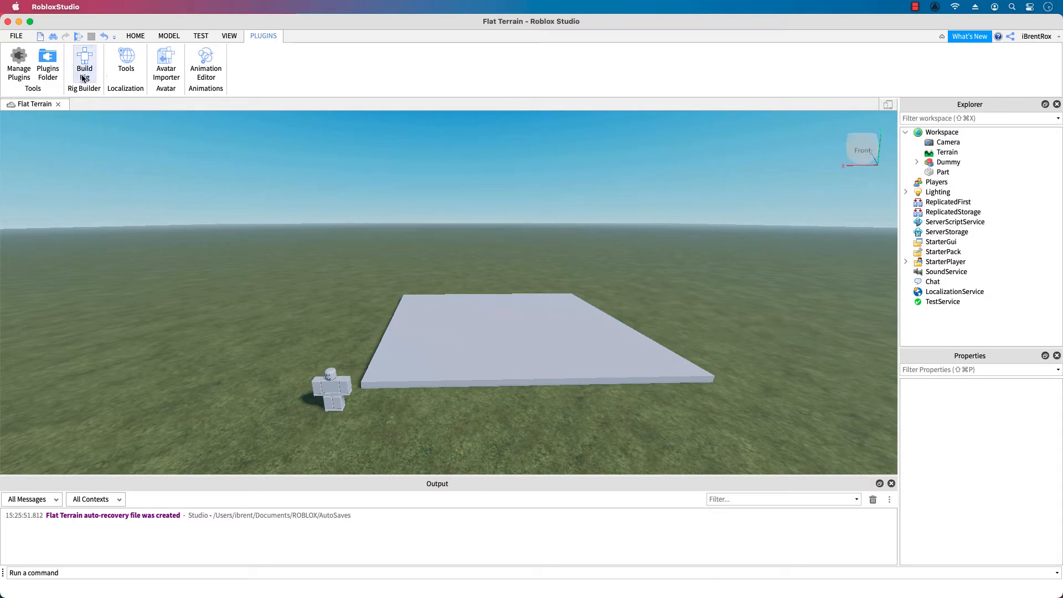
Step: Run a Play Here test, walk the character toward the dummy and floor slab, and stop the test
left_click(201, 37)
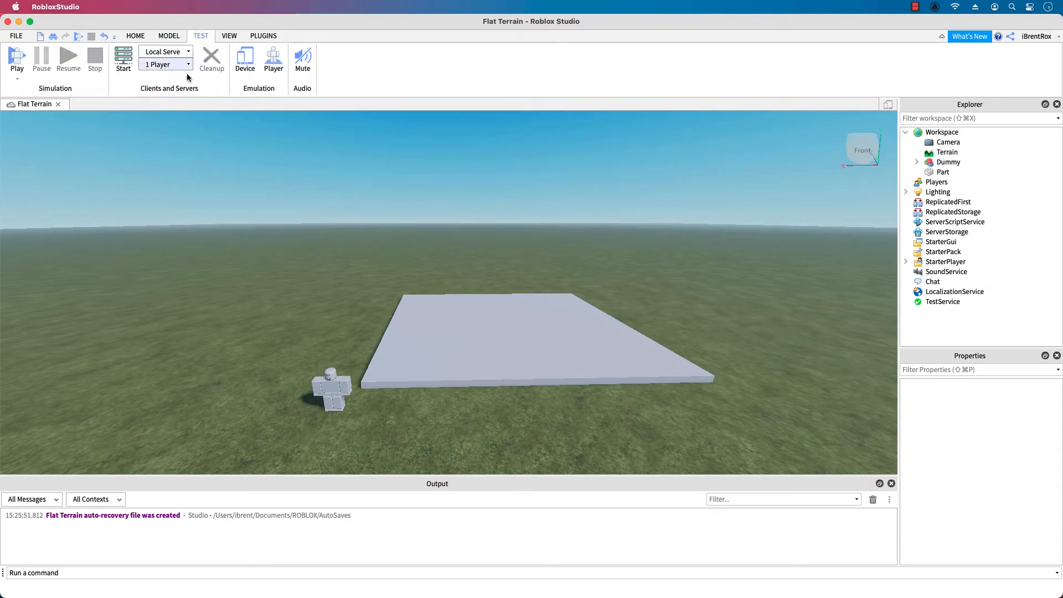
left_click(17, 82)
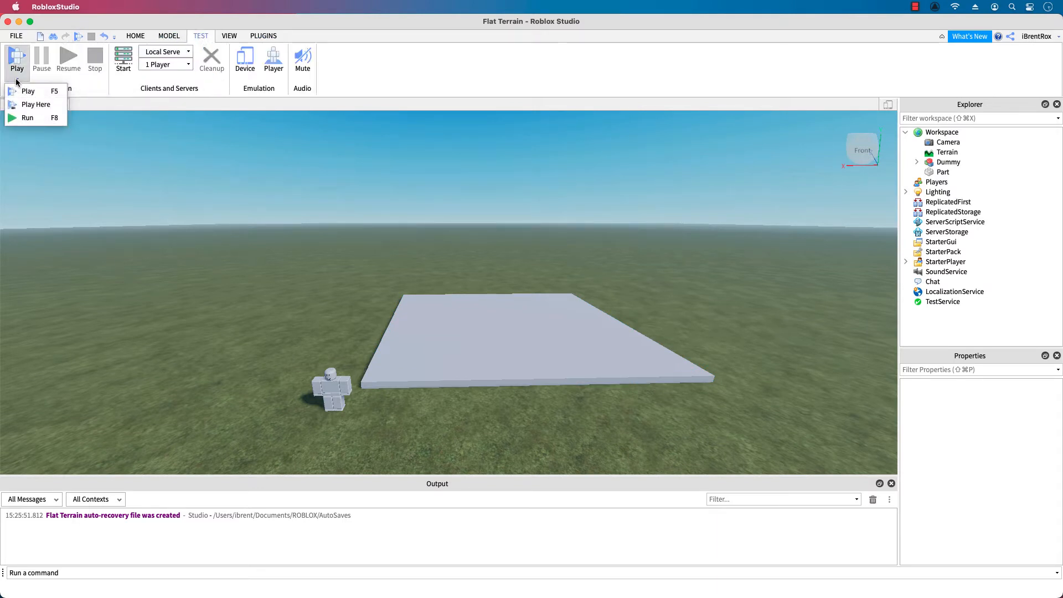
left_click(28, 105)
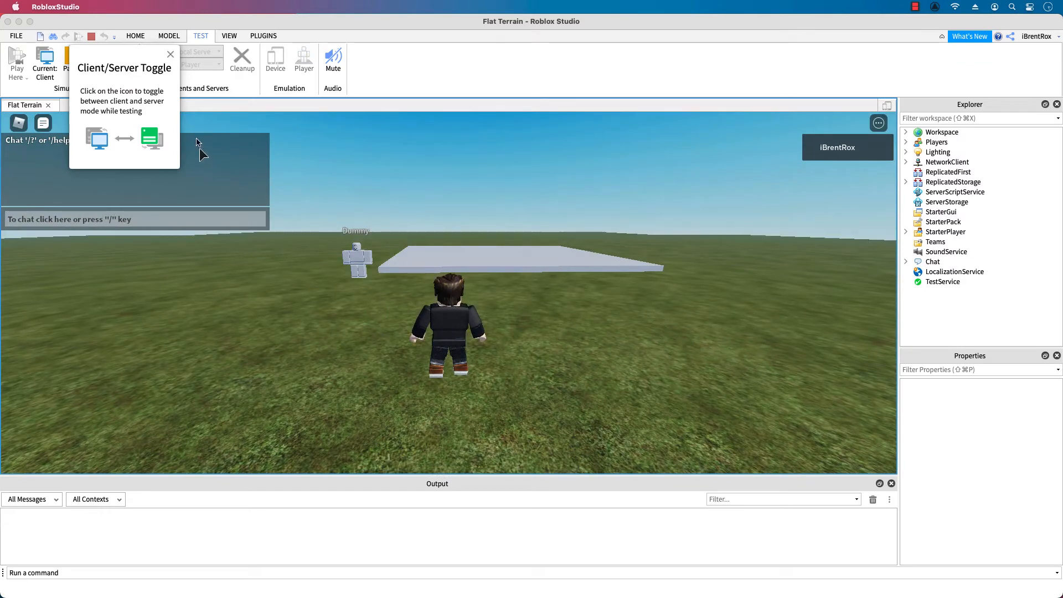
left_click(170, 55)
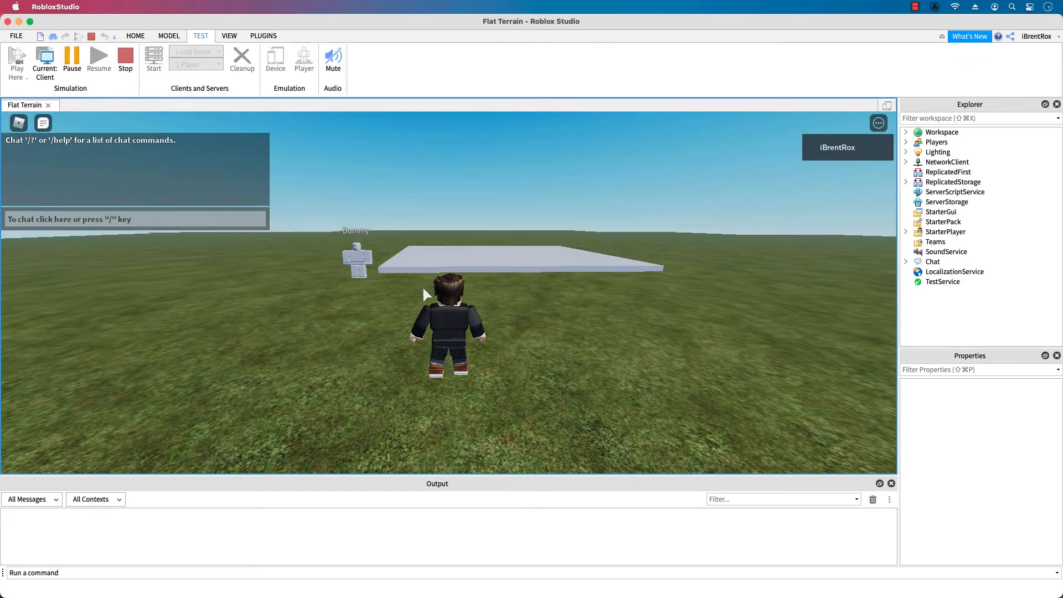
key("w")
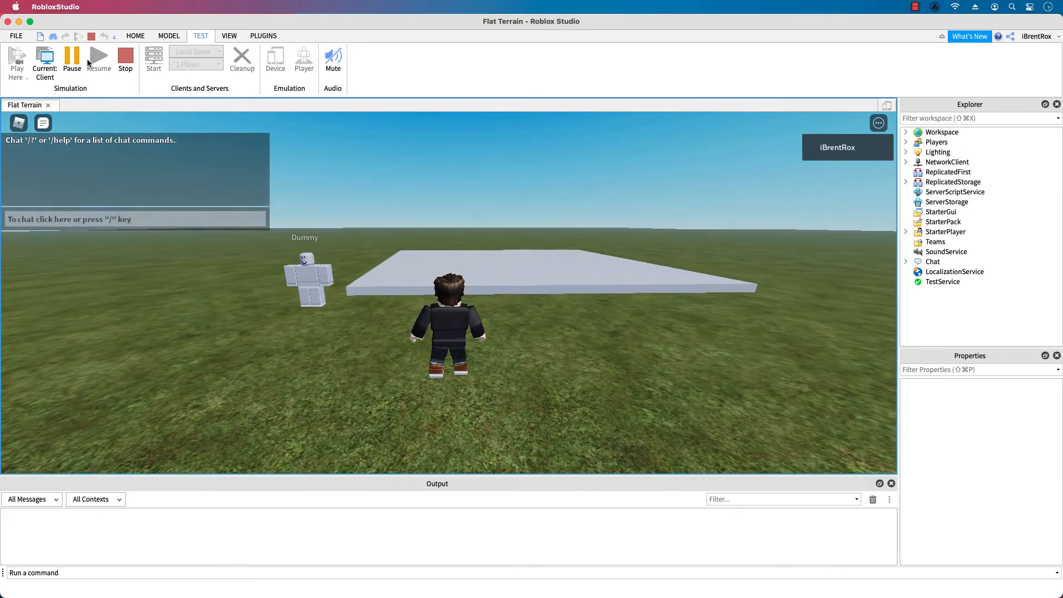
left_click(132, 59)
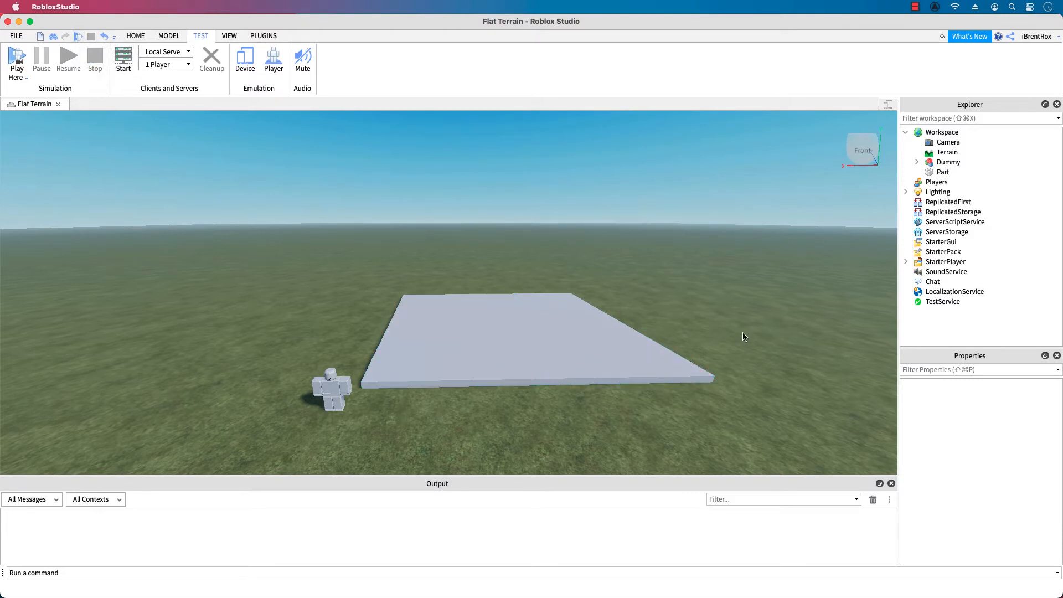
Step: Add a SpawnLocation to the Workspace and place it on the ground beside the dummy, on the side away from the slab
left_click(939, 134)
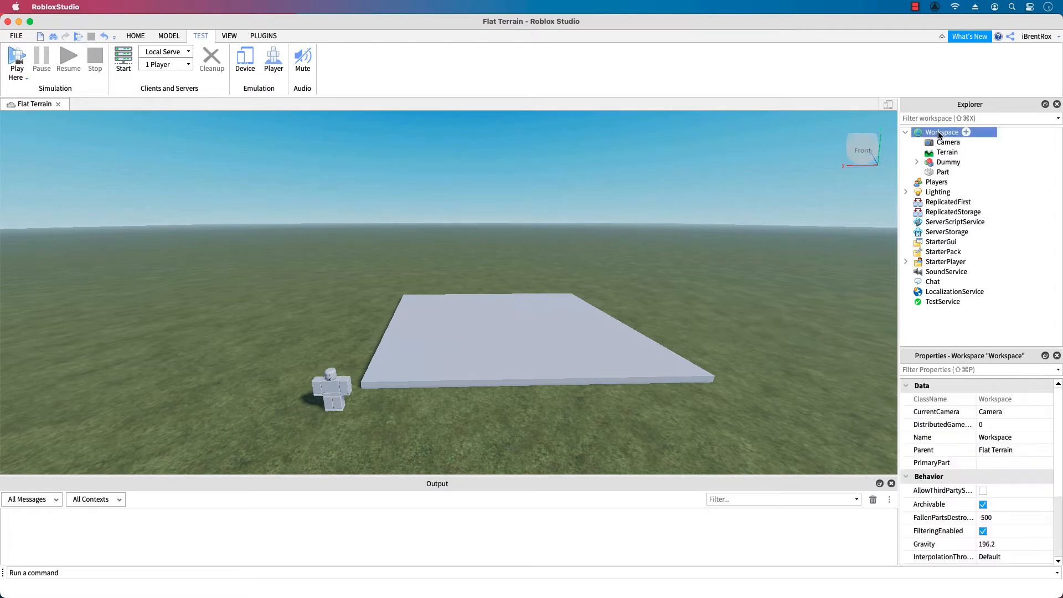
left_click(966, 132)
left_click(943, 250)
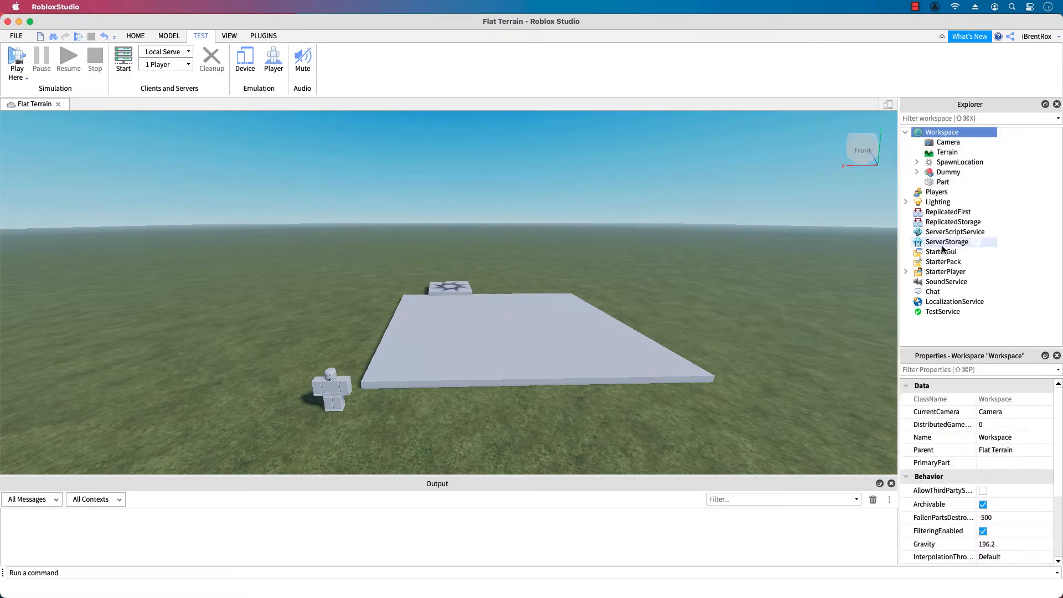
left_click_drag(448, 292, 176, 474)
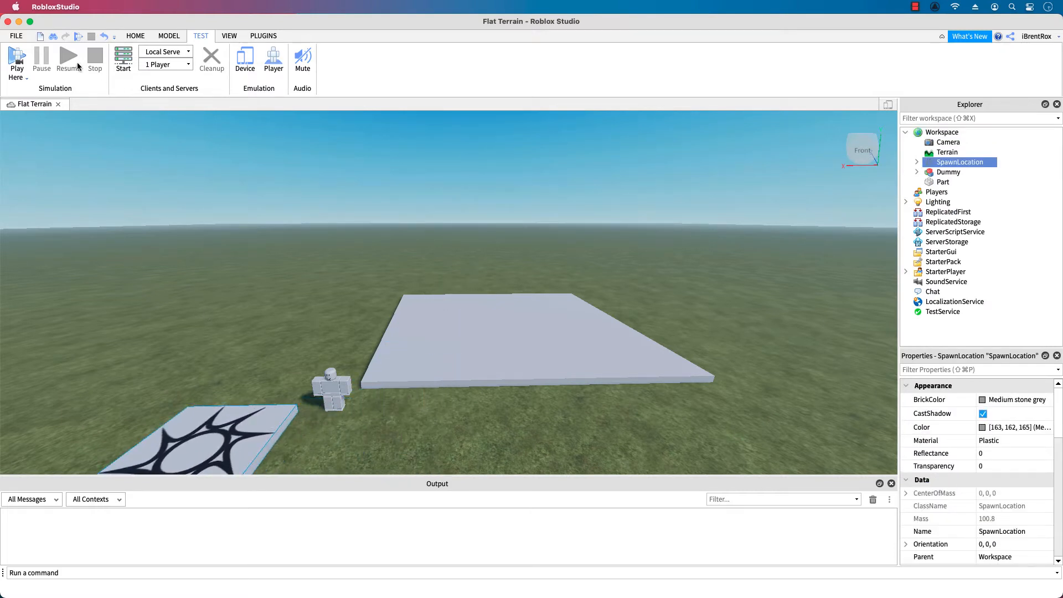
Step: Playtest from the new spawn pad, walk the character past the dummy toward the floor slab, and stop the test
left_click(173, 35)
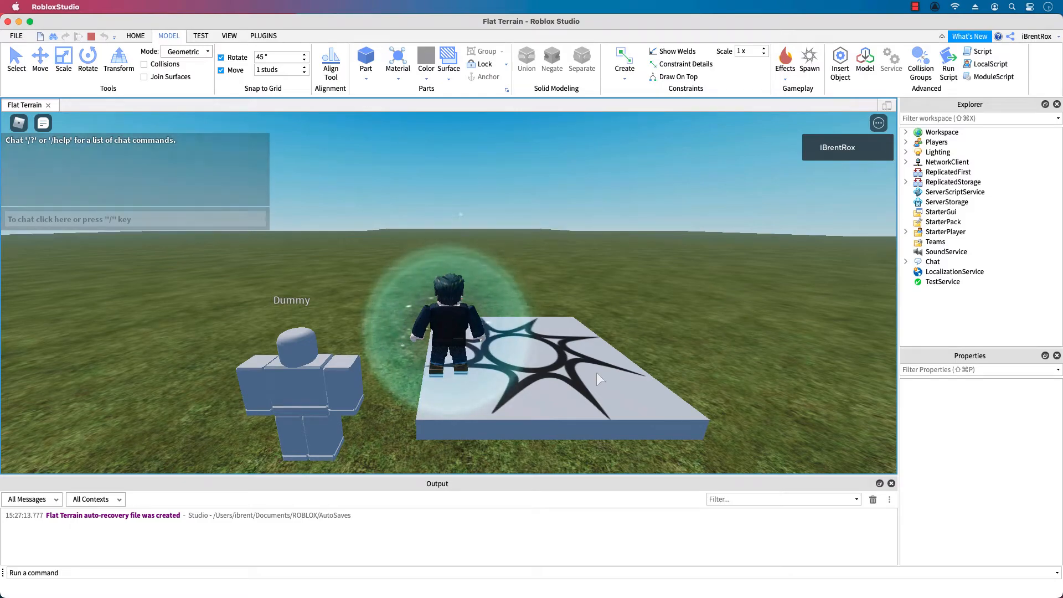
key("w")
key("Left")
key("w")
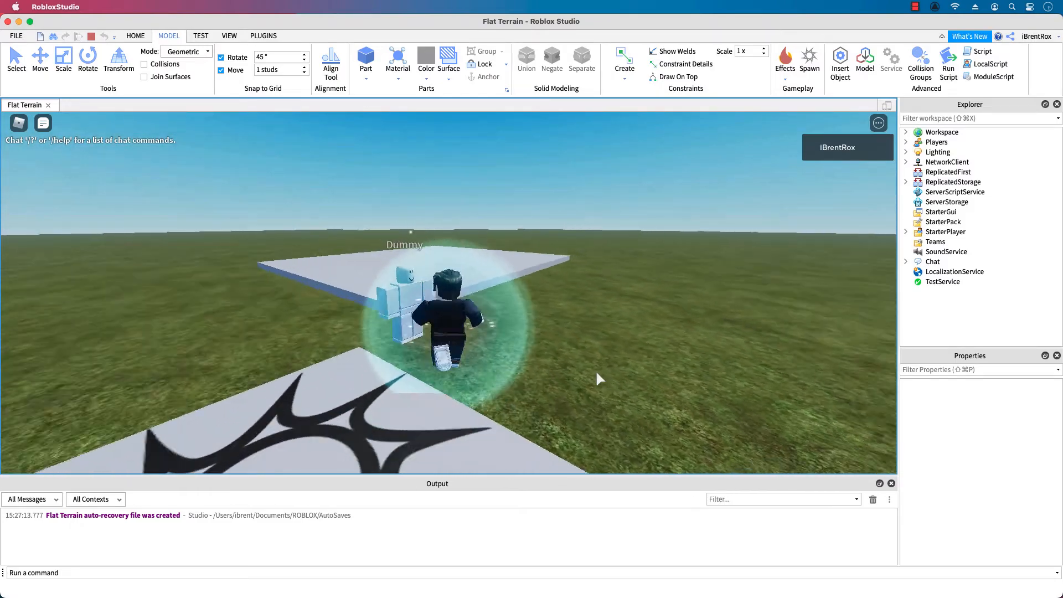
key("Right")
key("Left")
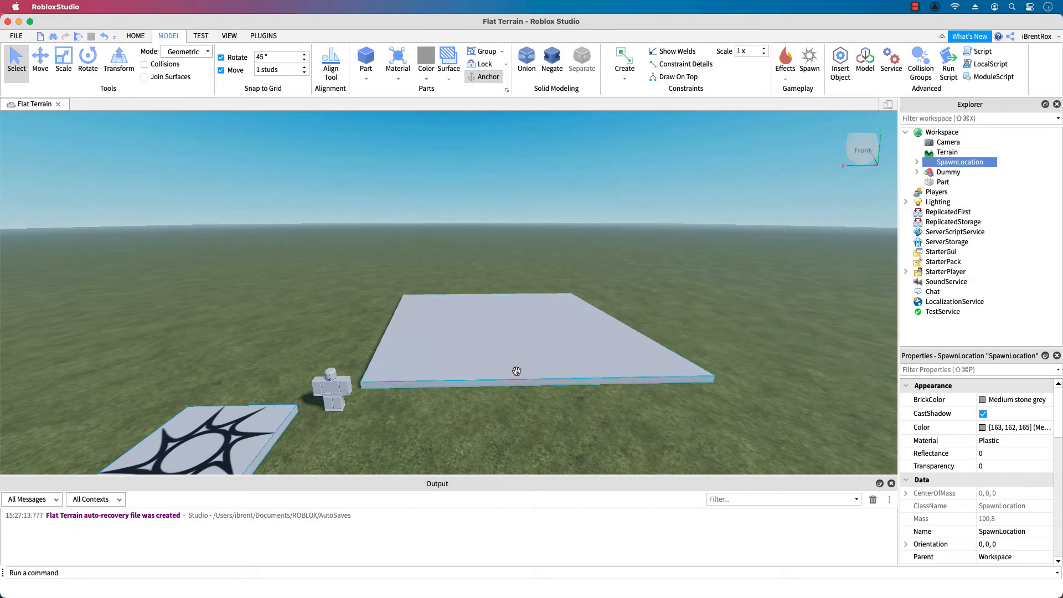
Step: Select the floor slab and turn on the grid material display with 4-stud squares
left_click(476, 363)
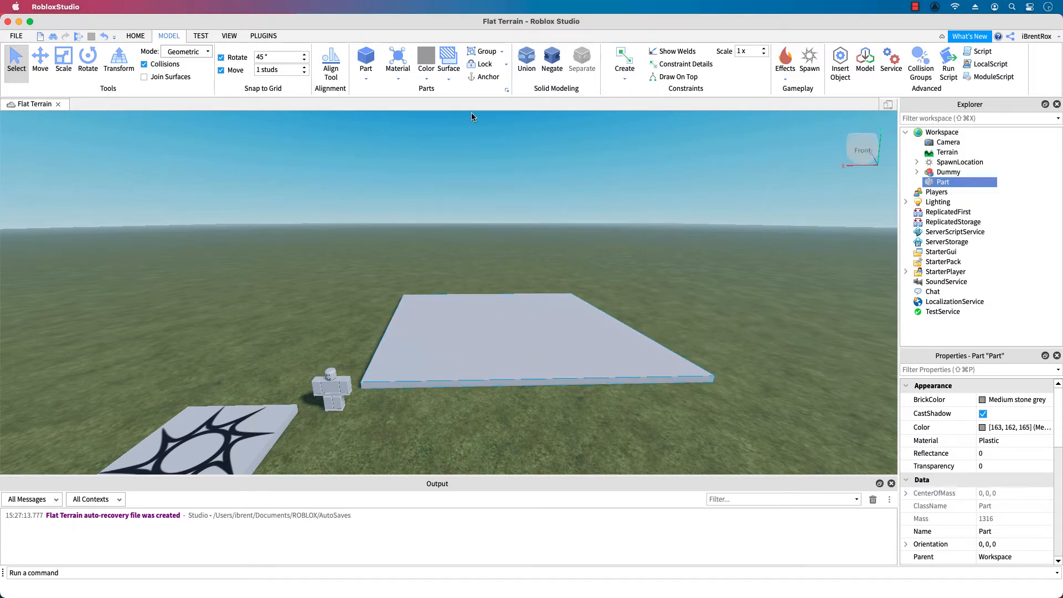
left_click(230, 37)
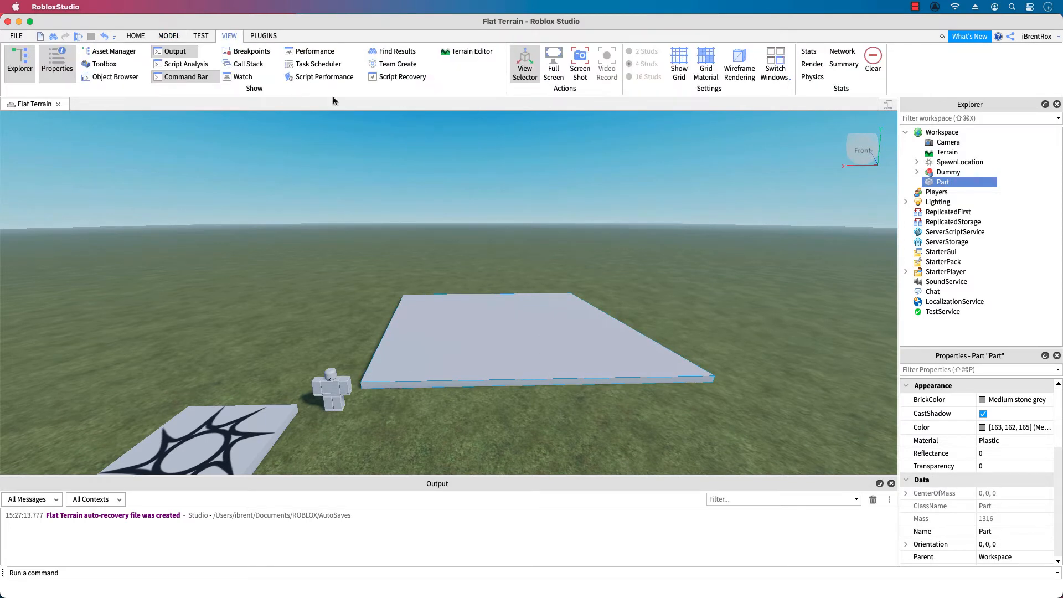
left_click(705, 64)
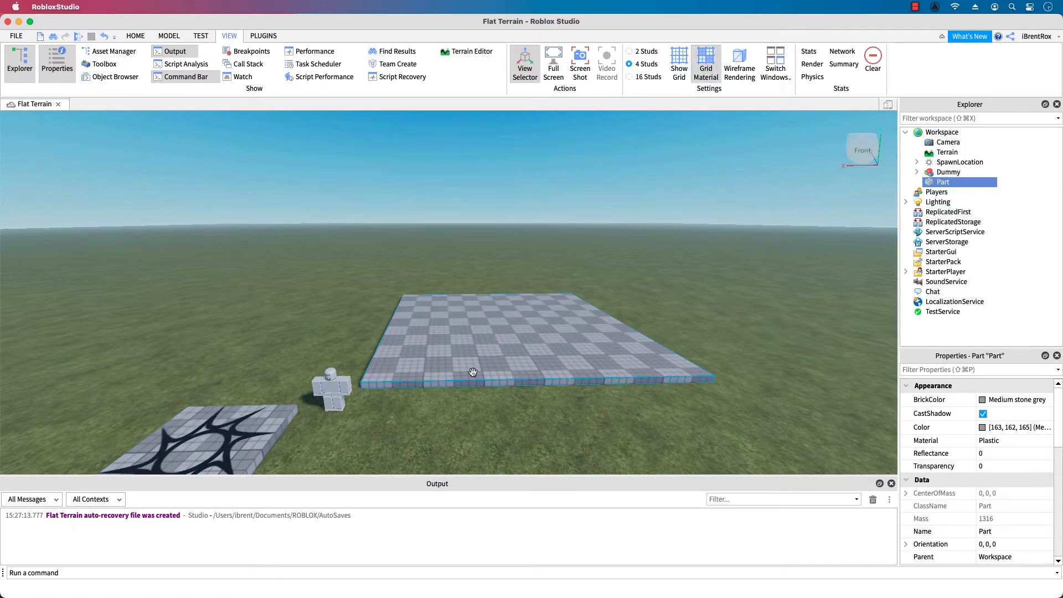
Step: Shift the floor slab slightly away from the dummy and toward the viewer, and check the stud grid at its near corner
left_click_drag(476, 369, 505, 378)
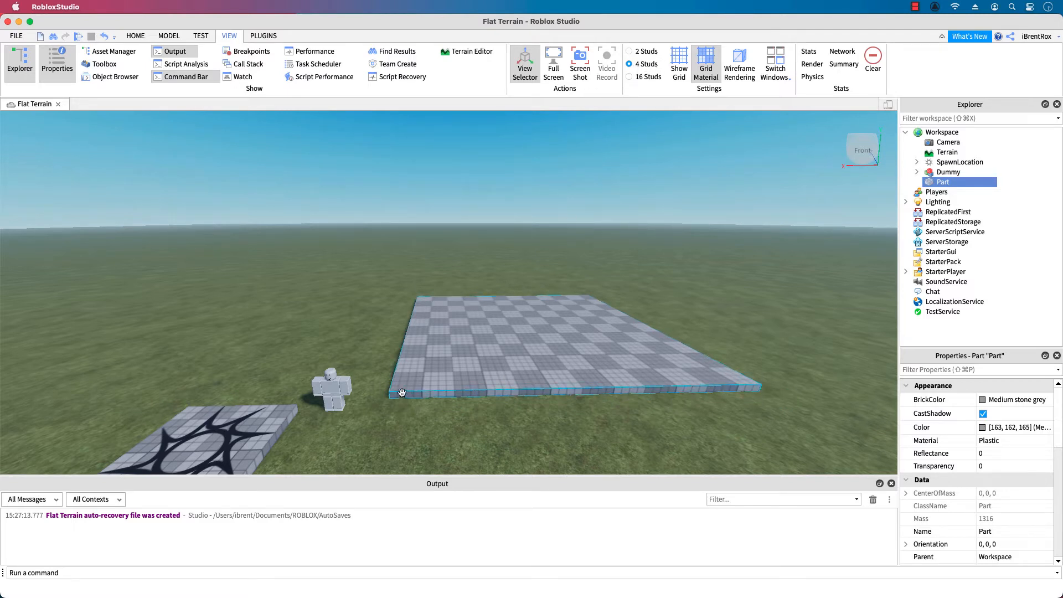
scroll(414, 383, "up", 5)
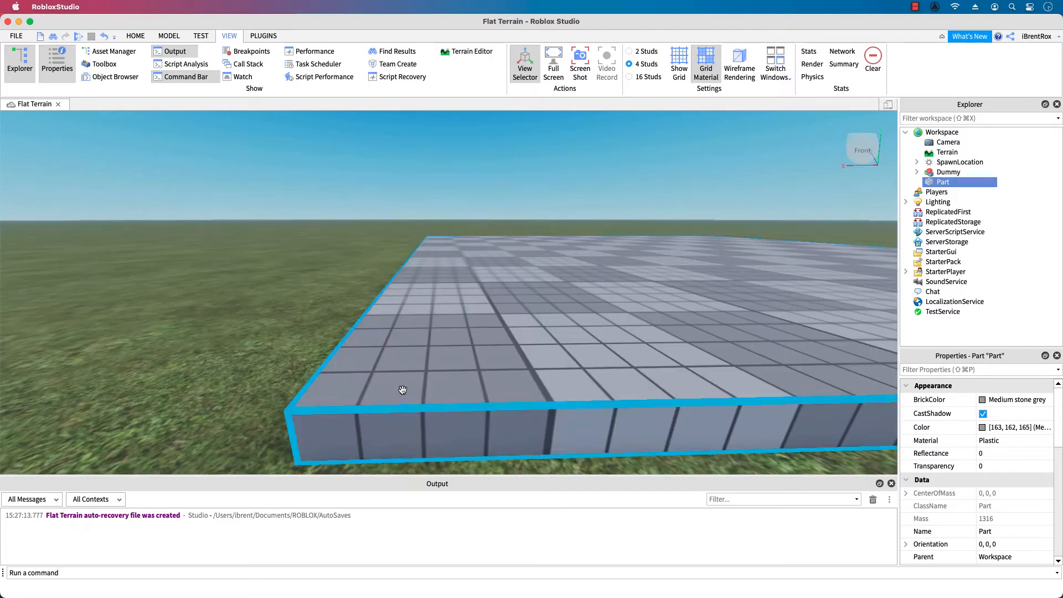
scroll(388, 402, "down", 5)
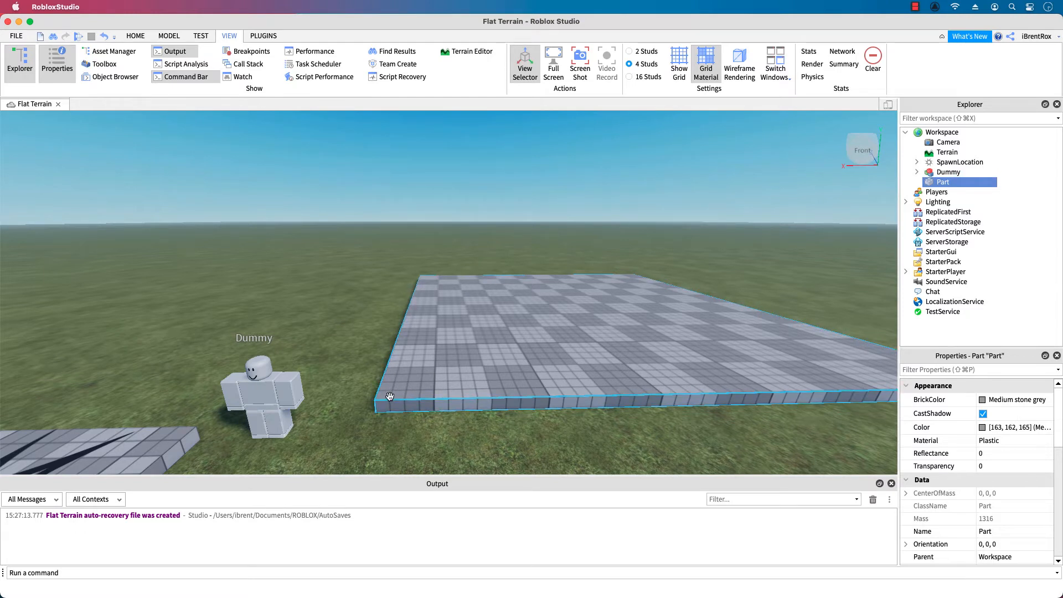
left_click_drag(414, 401, 450, 405)
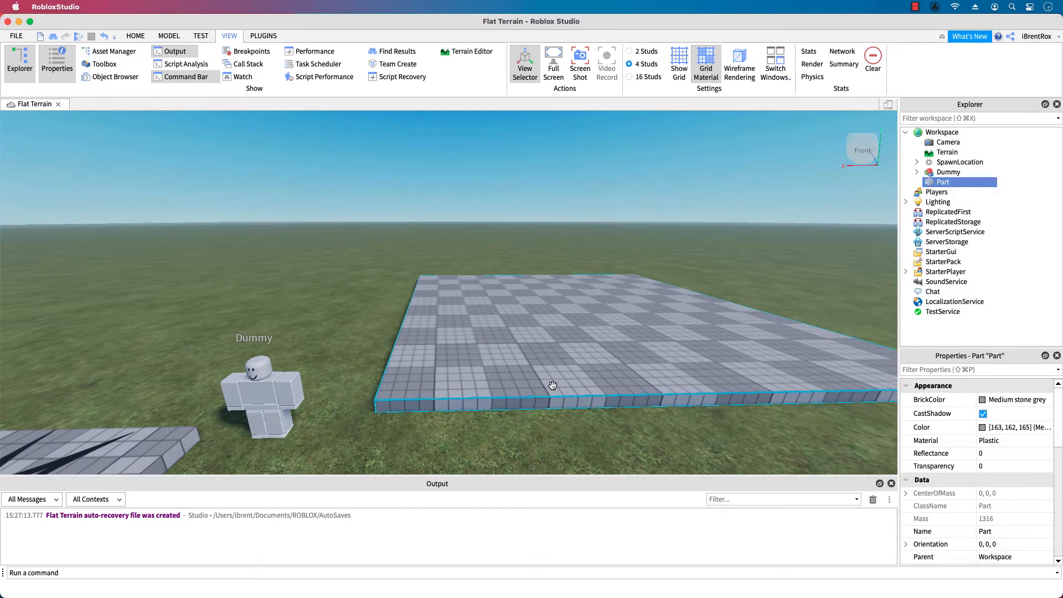
scroll(552, 383, "down", 3)
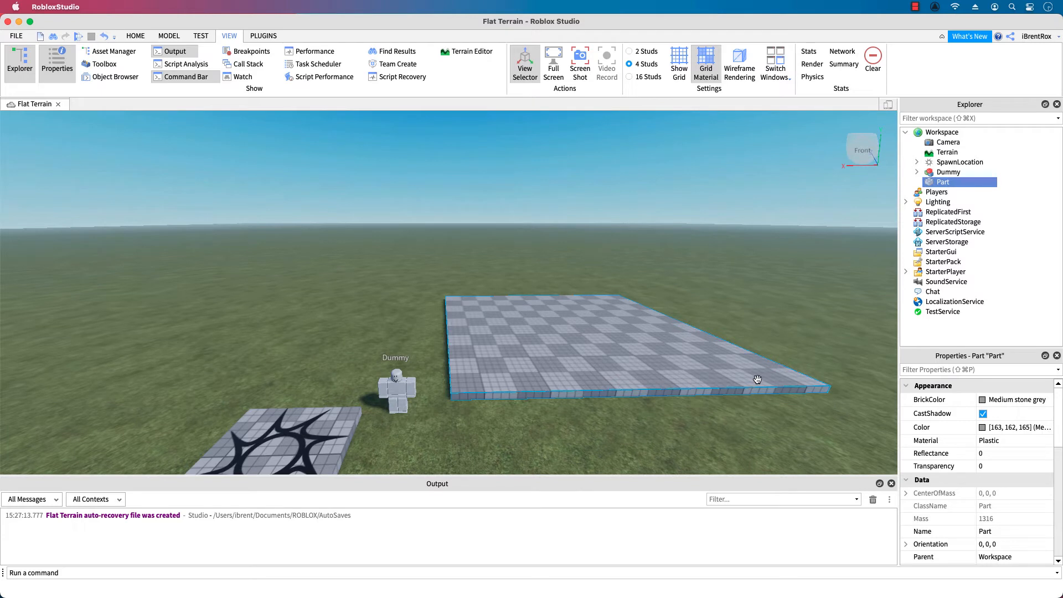
Step: Widen the floor slab by one stud with Scale on the side away from the dummy, and turn off the grid material display
key("super+3")
mouse_move(718, 332)
left_mouse_down()
mouse_move(704, 338)
mouse_move(723, 335)
left_mouse_up()
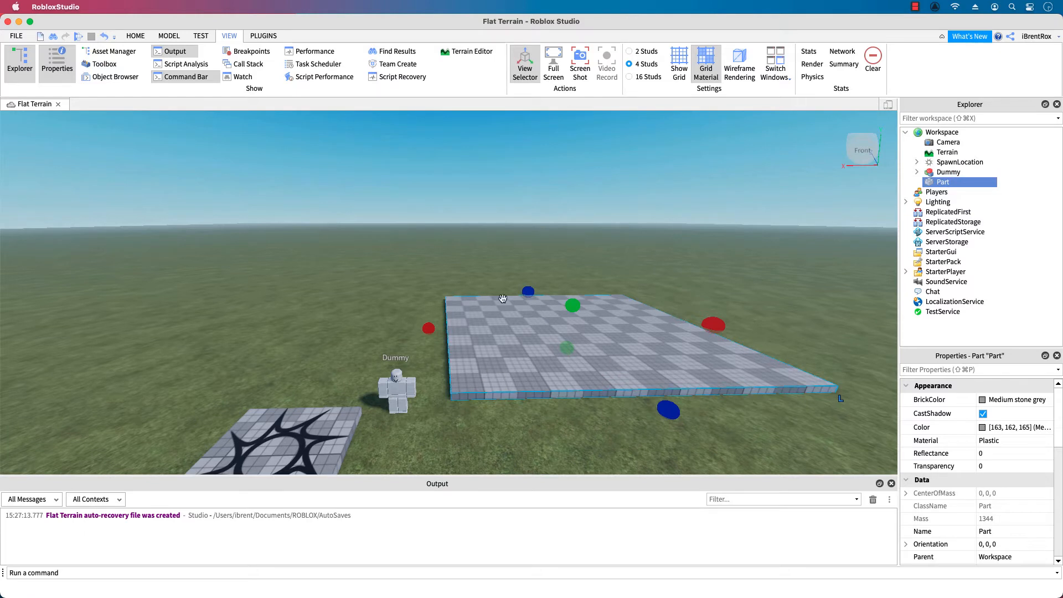
left_click(708, 69)
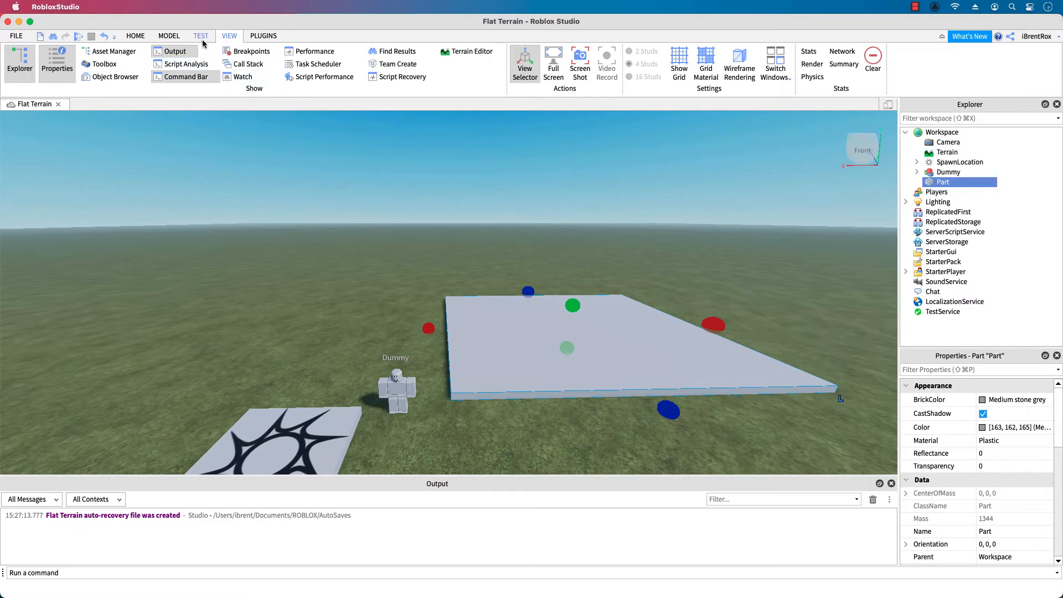
Step: Give the floor slab the Marble material and the Mid gray color, and check the surface up close
left_click(168, 36)
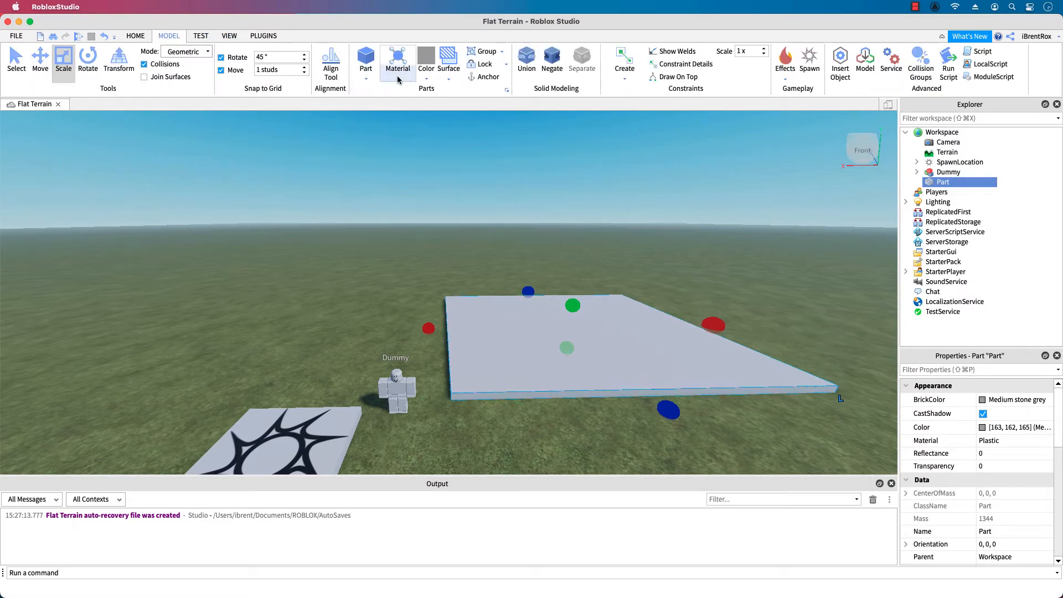
left_click(398, 66)
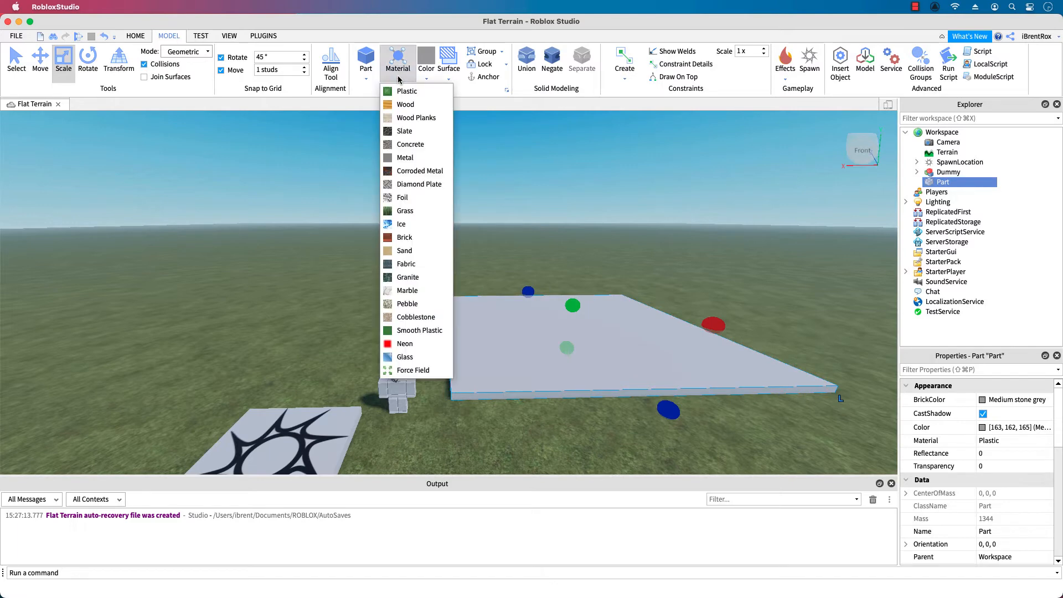
left_click(402, 293)
left_click(427, 77)
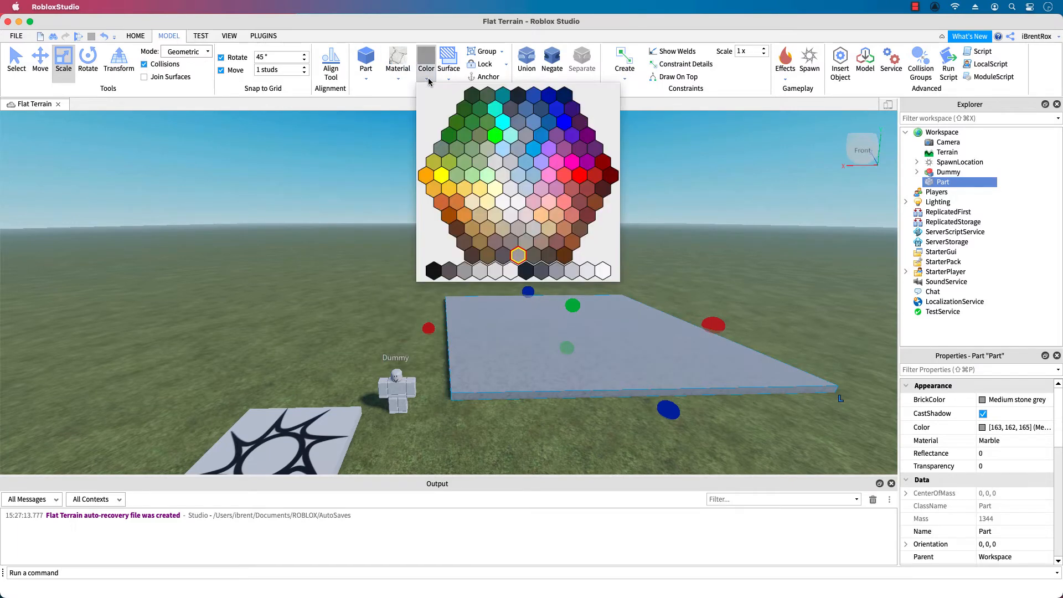
left_click(479, 271)
scroll(561, 399, "up", 3)
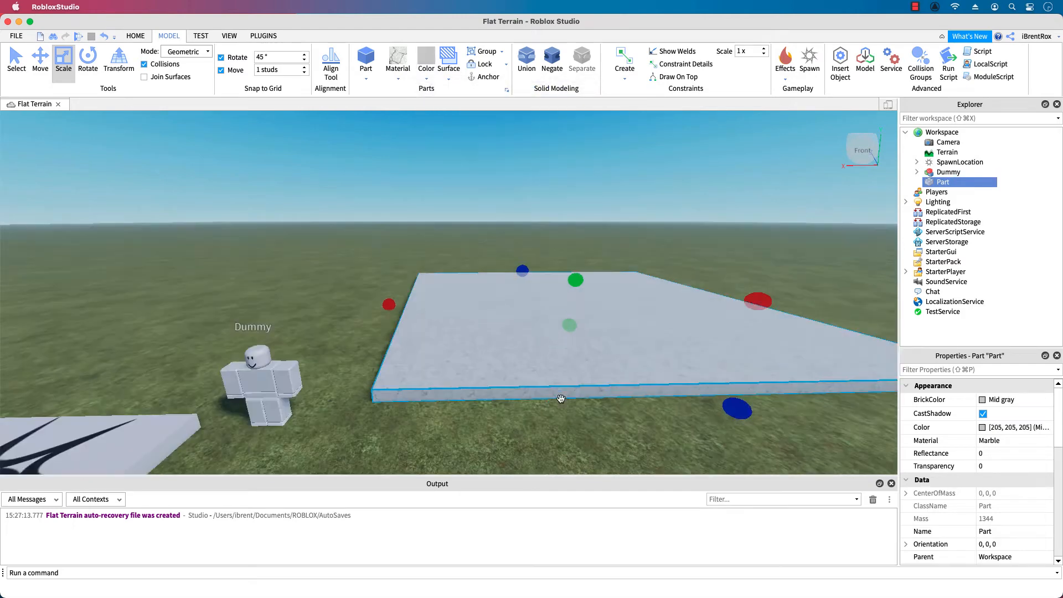
scroll(561, 399, "up", 3)
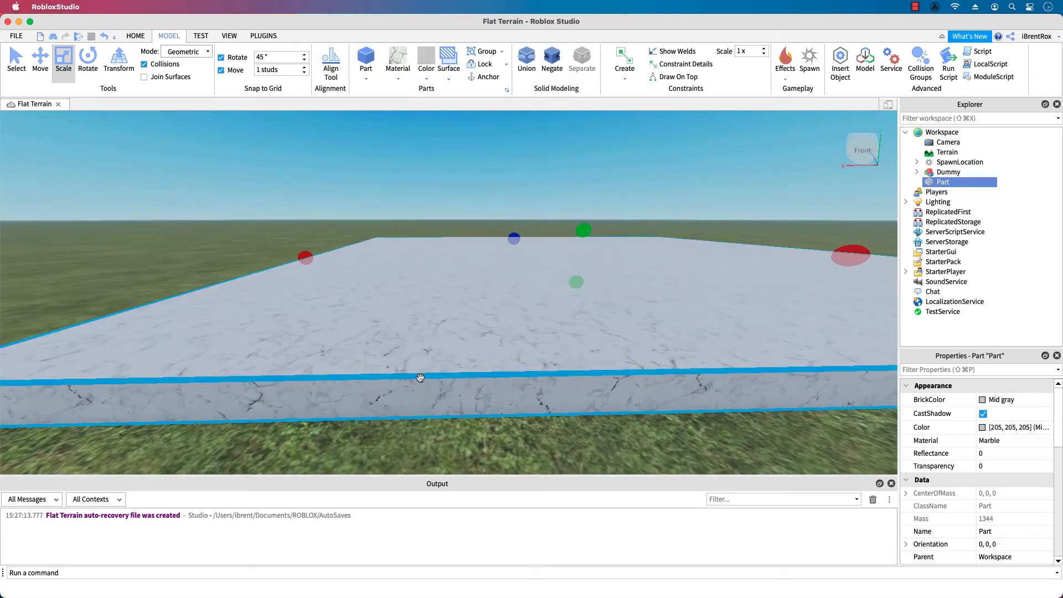
scroll(413, 372, "down", 5)
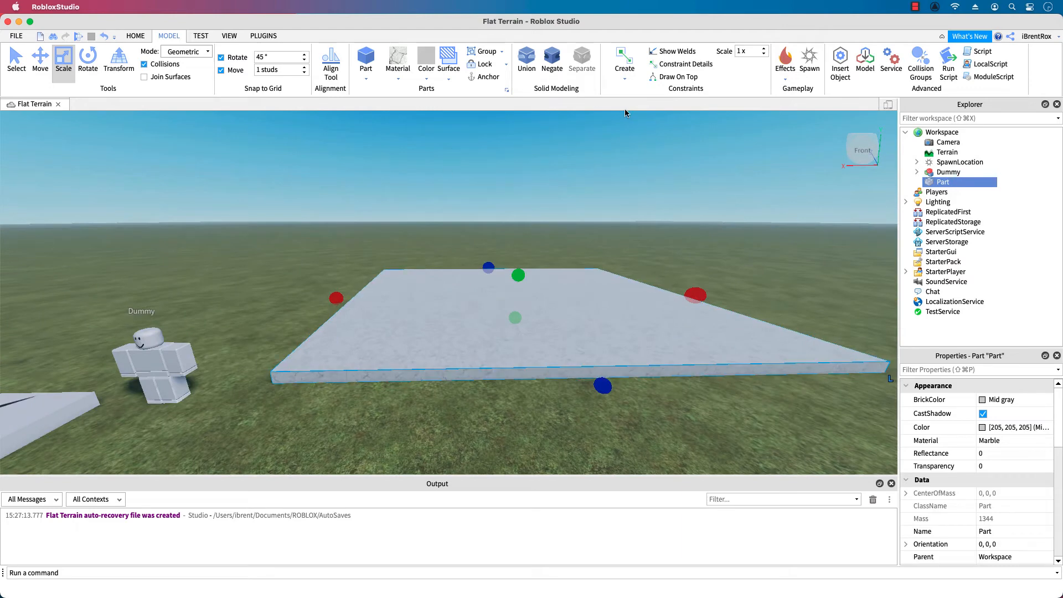
Step: Turn the grid material display back on and deselect the floor slab
left_click(232, 39)
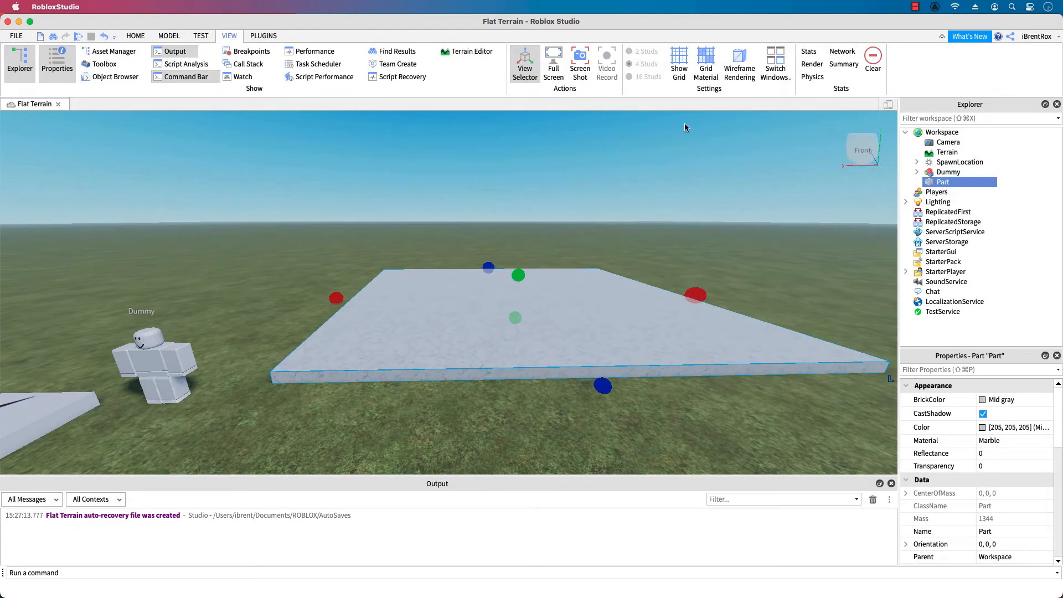
left_click(706, 62)
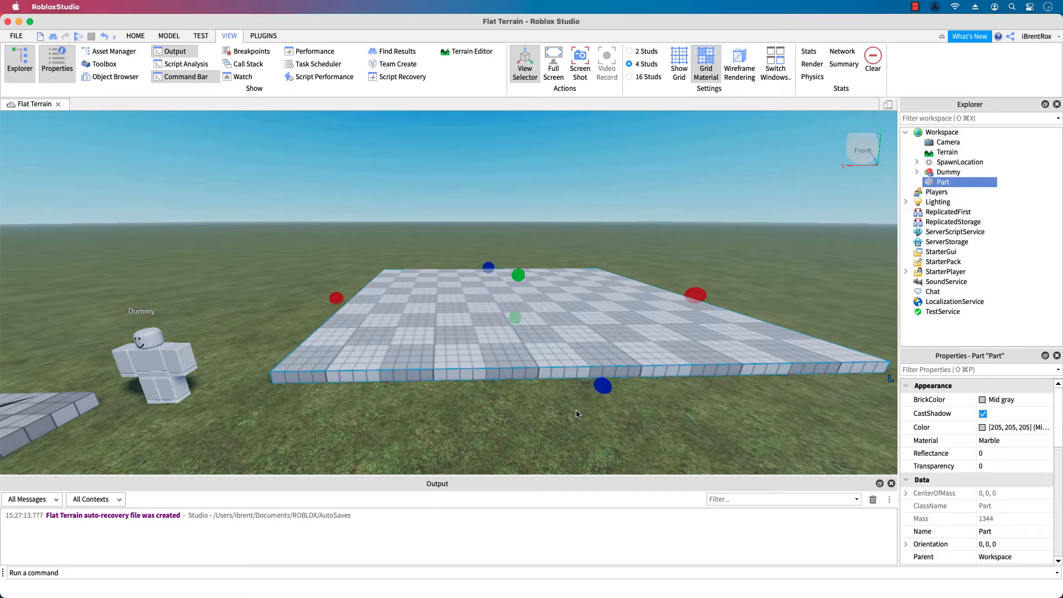
left_click(553, 420)
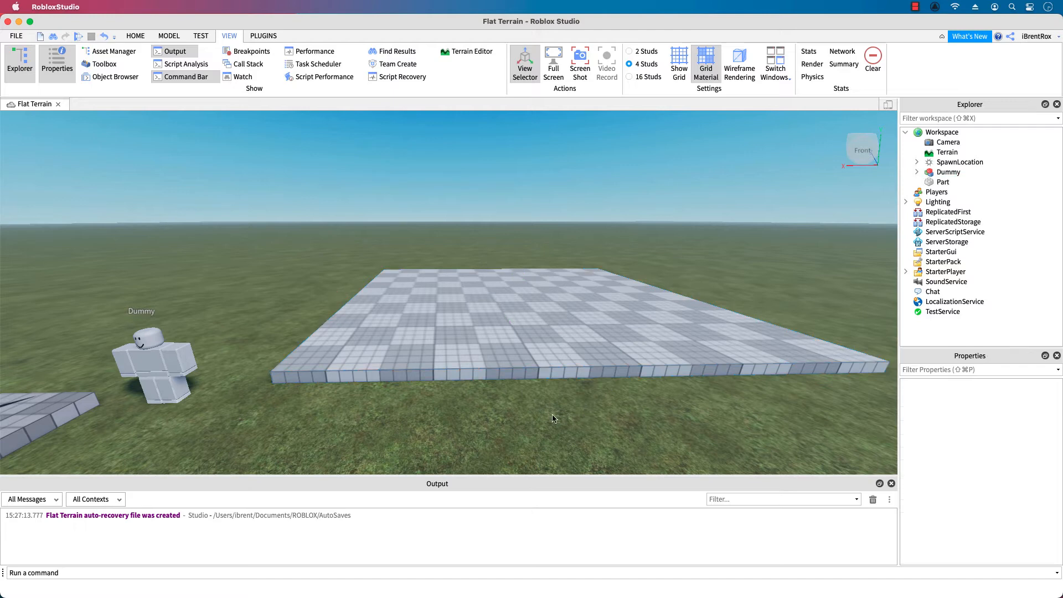
Step: Switch to the top view and frame the whole floor slab together with the spawn pad
key("d")
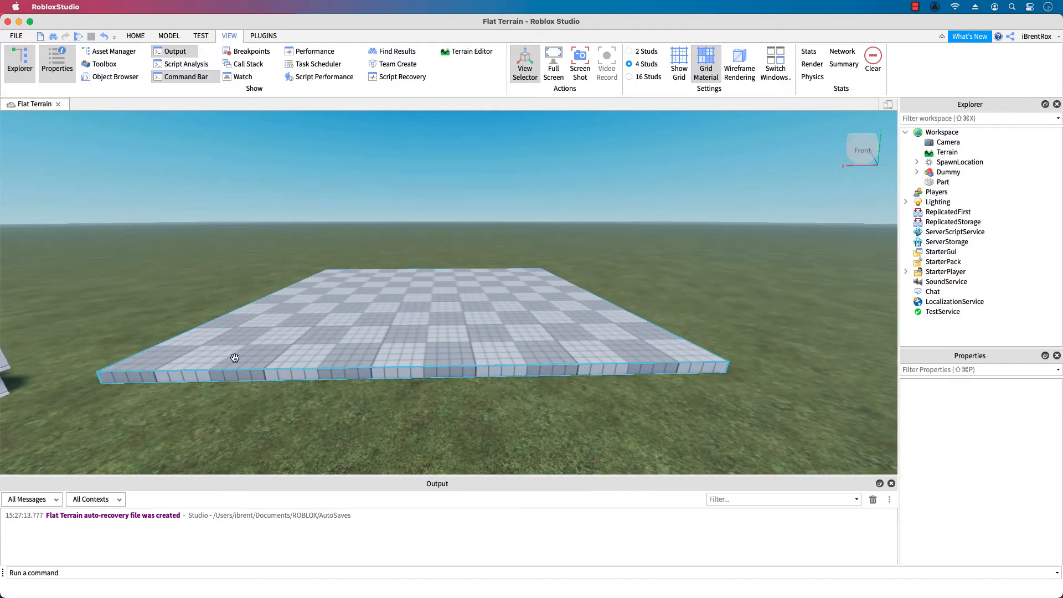
scroll(244, 355, "down", 3)
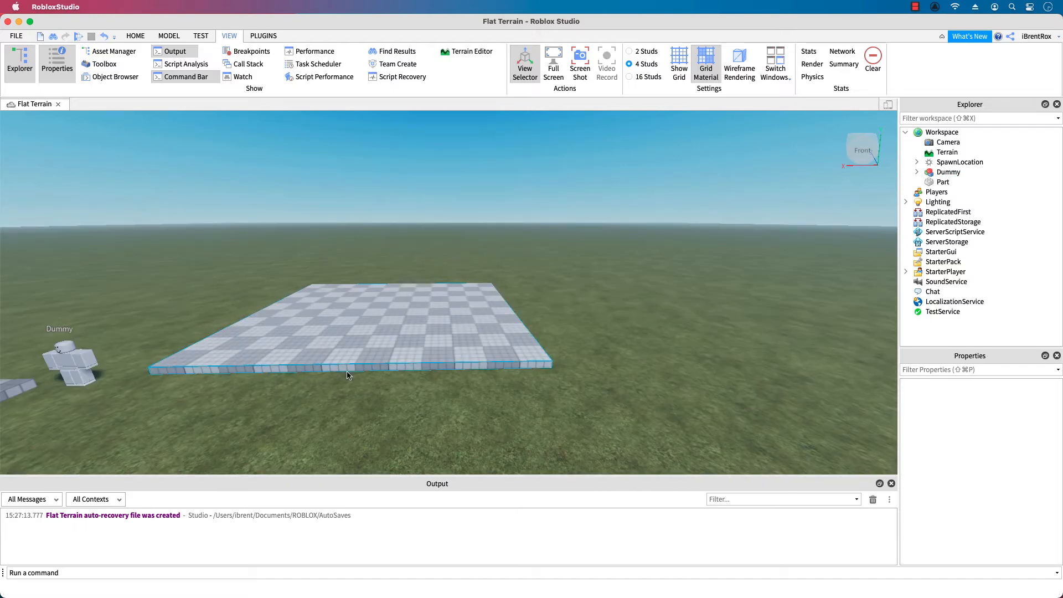
left_click(864, 134)
left_click(863, 124)
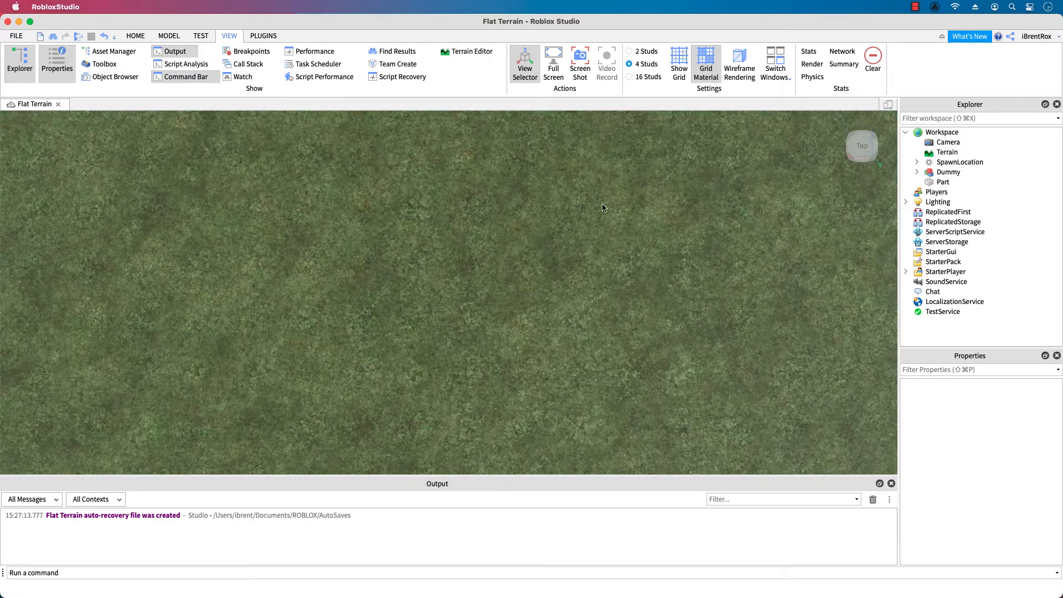
scroll(416, 235, "up", 3)
scroll(407, 238, "down", 4)
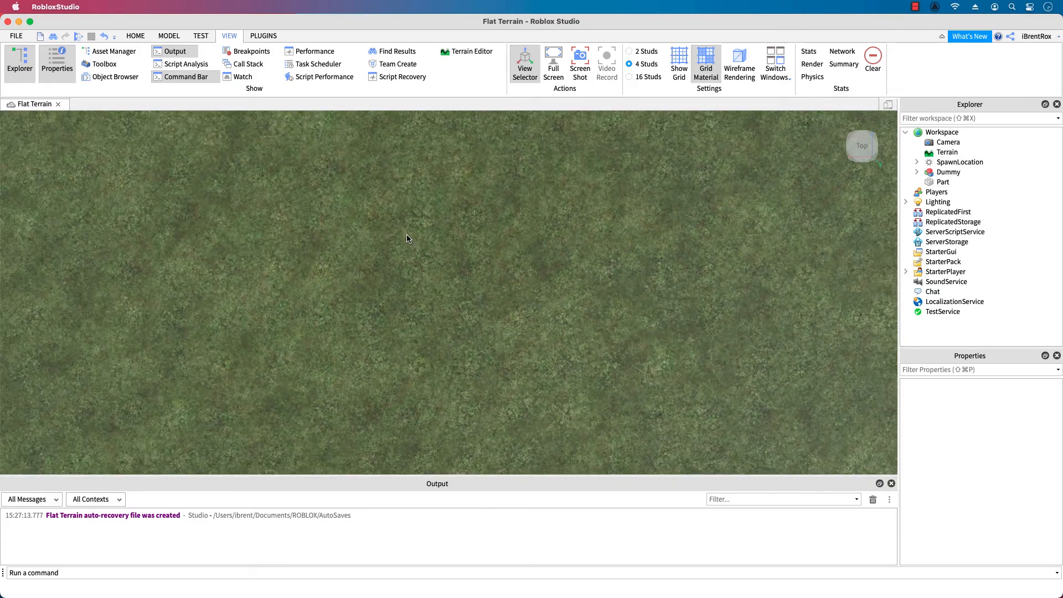
key("q")
key("e")
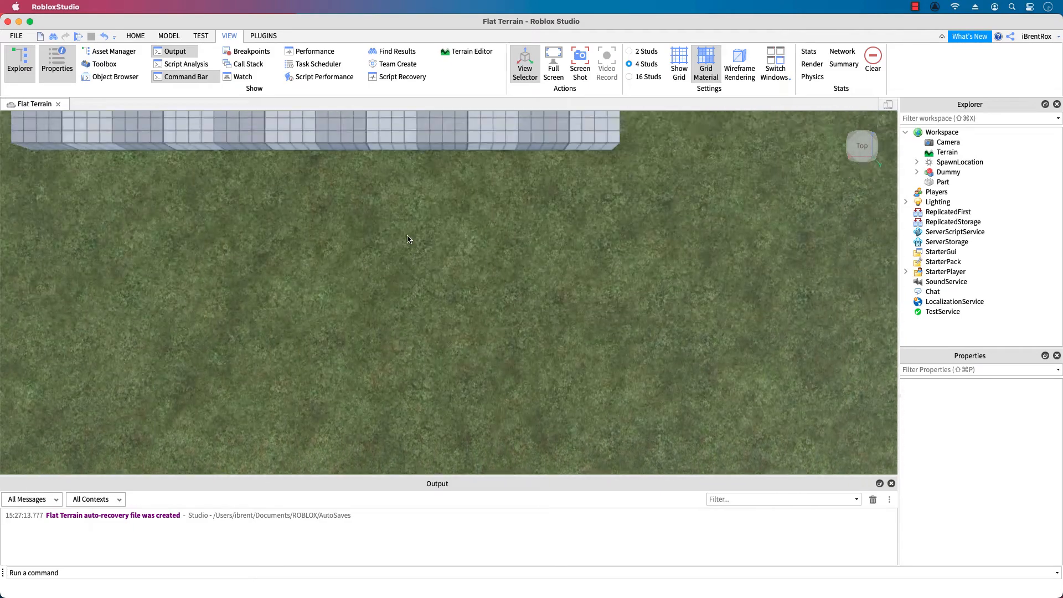
scroll(332, 283, "down", 4)
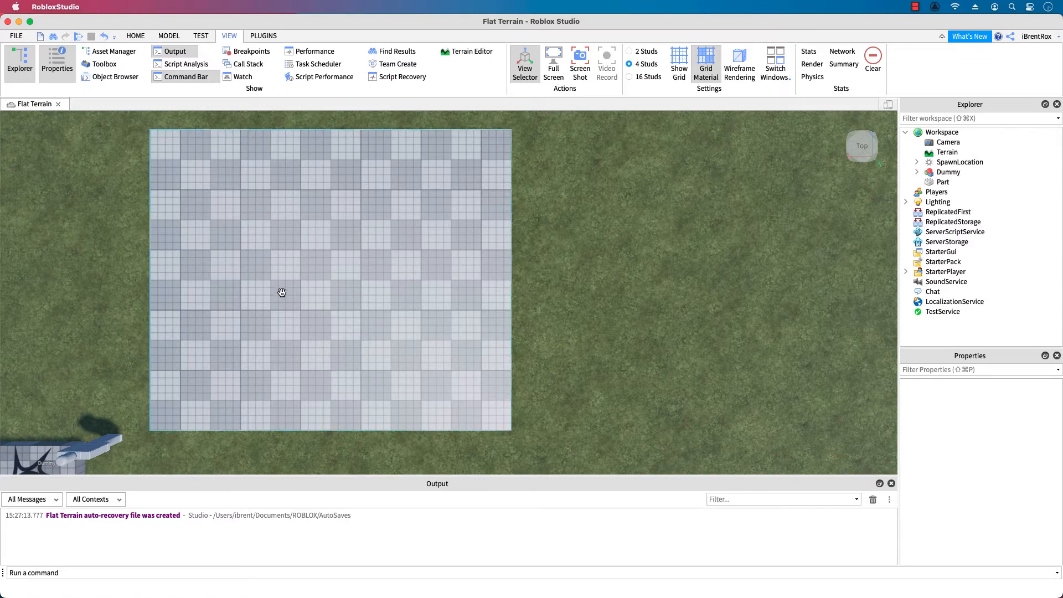
key("a")
key("a")
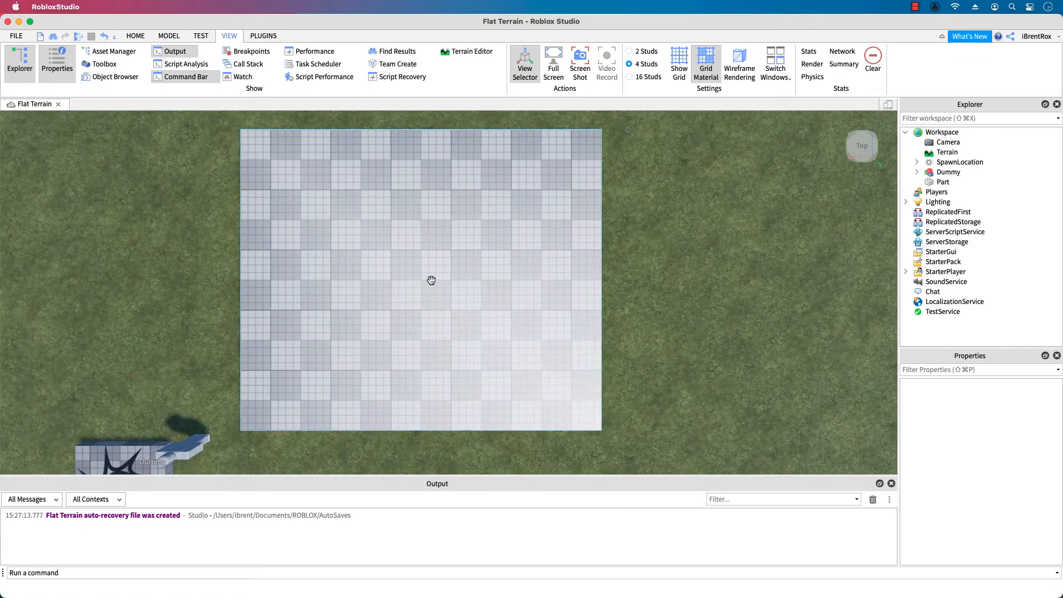
key("d")
scroll(432, 283, "down", 2)
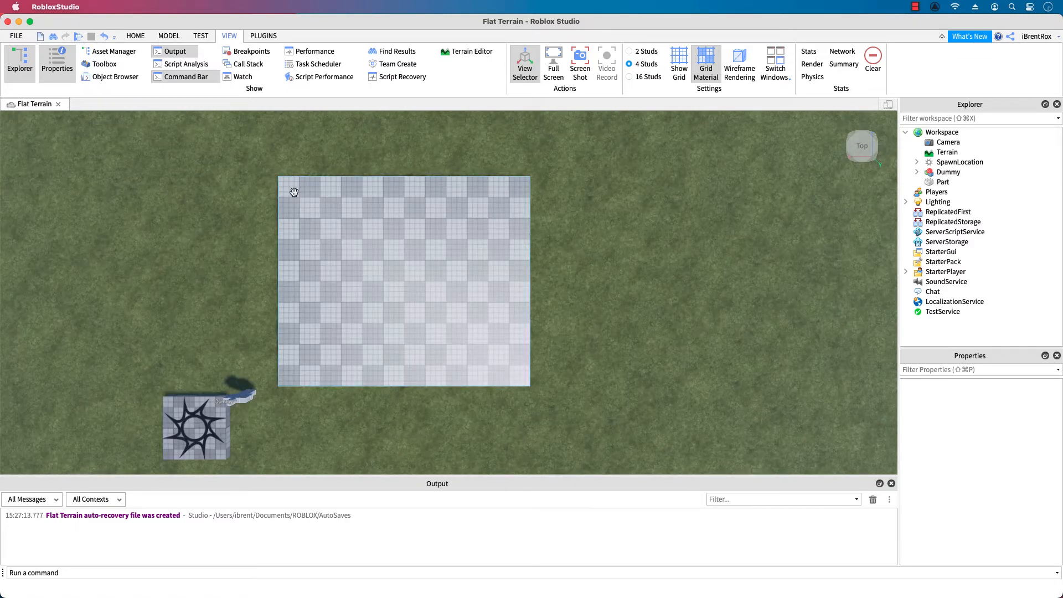
Step: Lengthen the floor slab with Scale at the edge farthest from the spawn pad until it is 13 grid squares (about 52 studs) deep
left_click(318, 201)
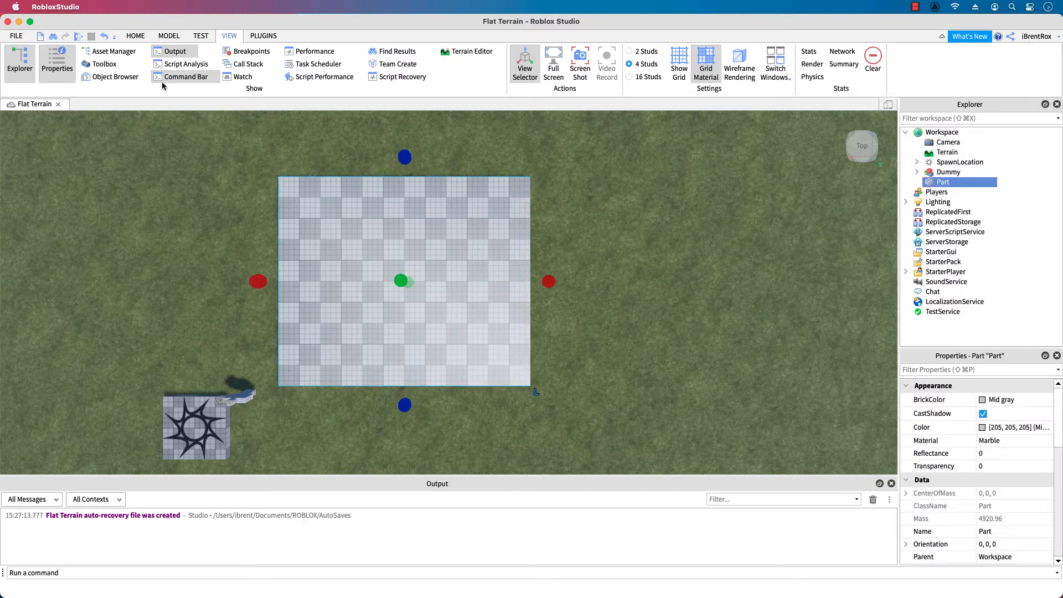
left_click(169, 36)
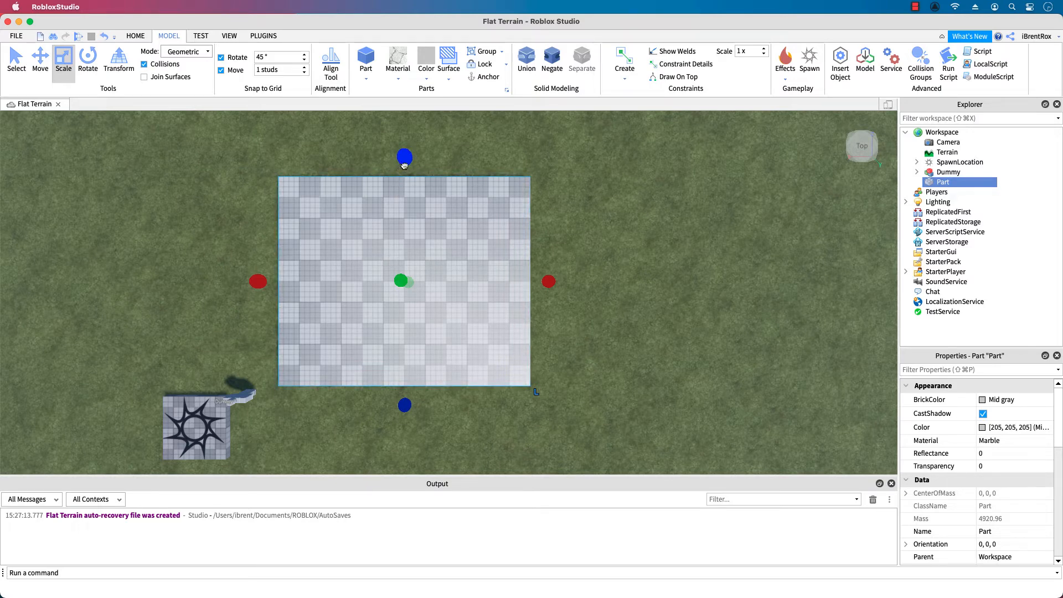
left_click_drag(404, 165, 407, 111)
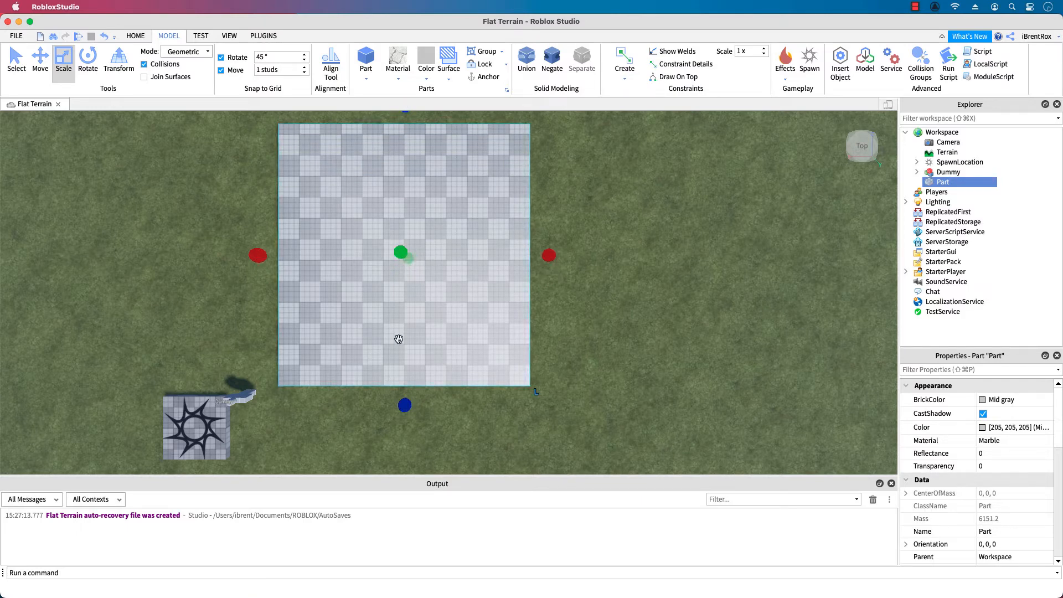
scroll(448, 263, "down", 2)
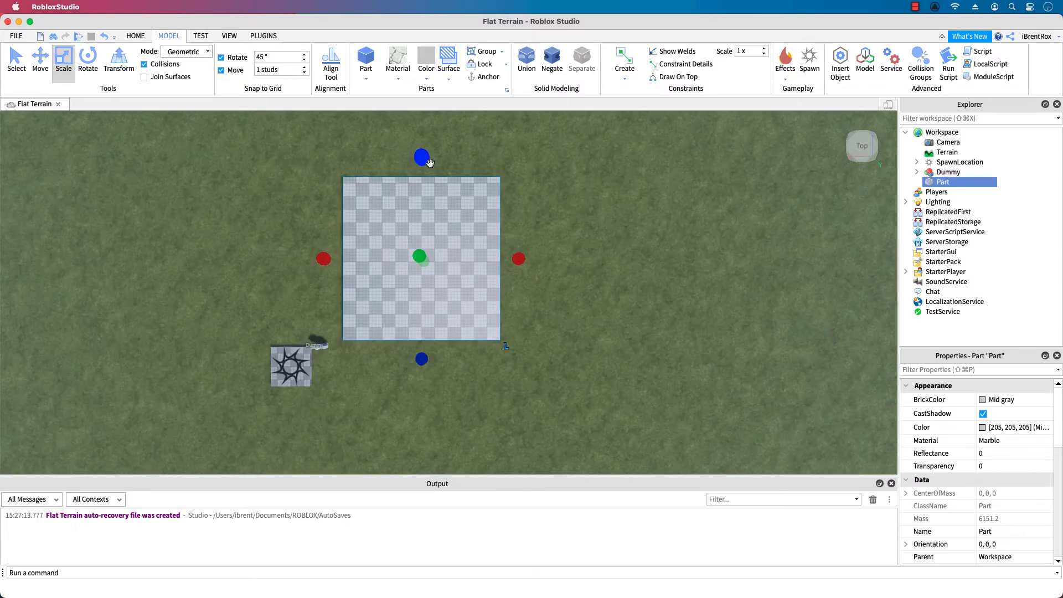
left_click_drag(421, 160, 423, 156)
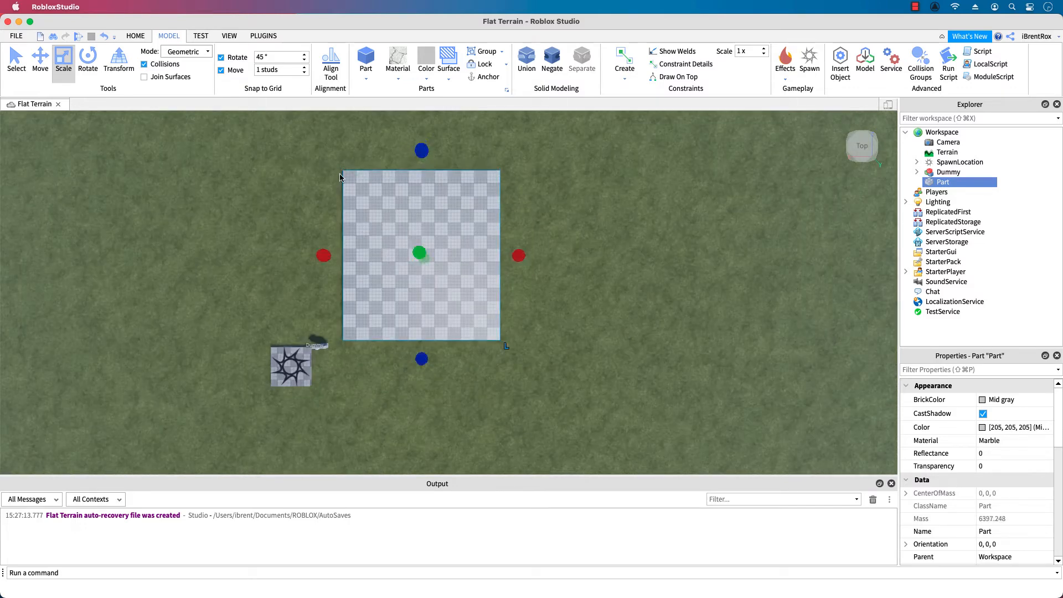
Step: Playtest the place, walk the character from the spawn pad across the floor slab to judge its size, and end the test
left_click(77, 38)
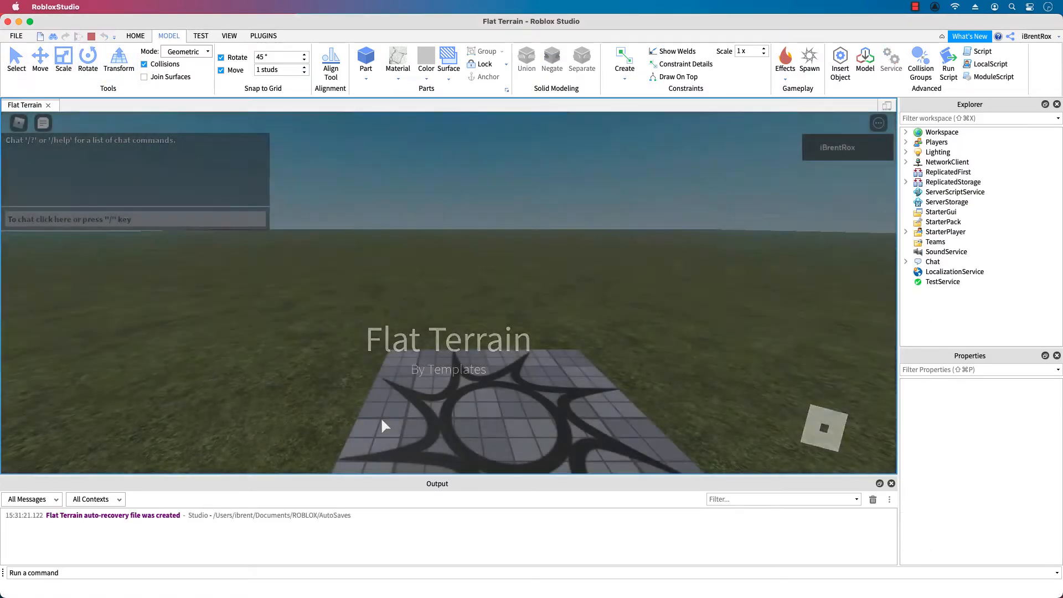
key("Left")
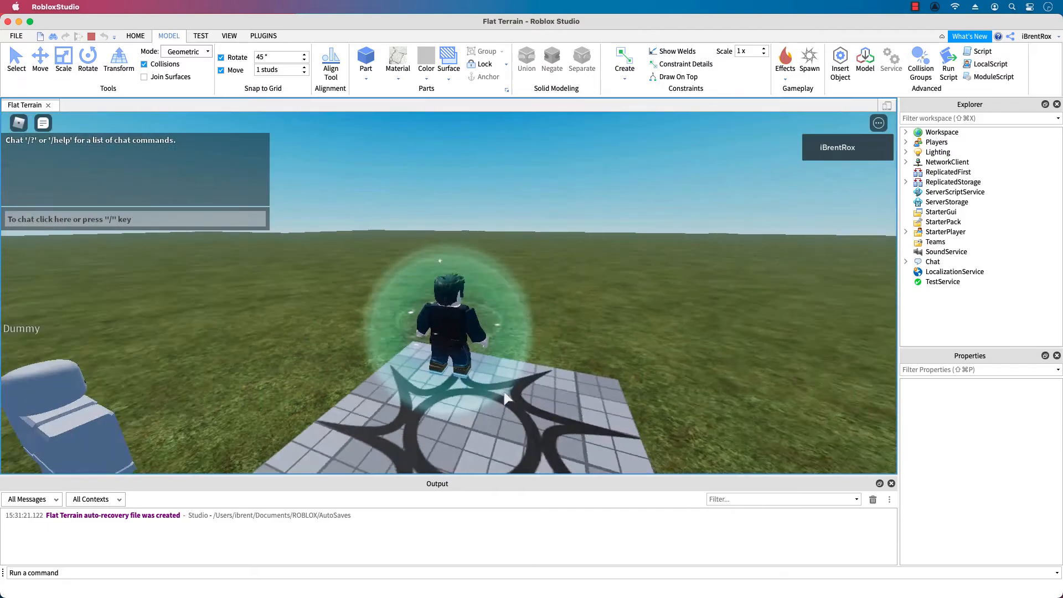
key("w")
key("Left")
key("Right")
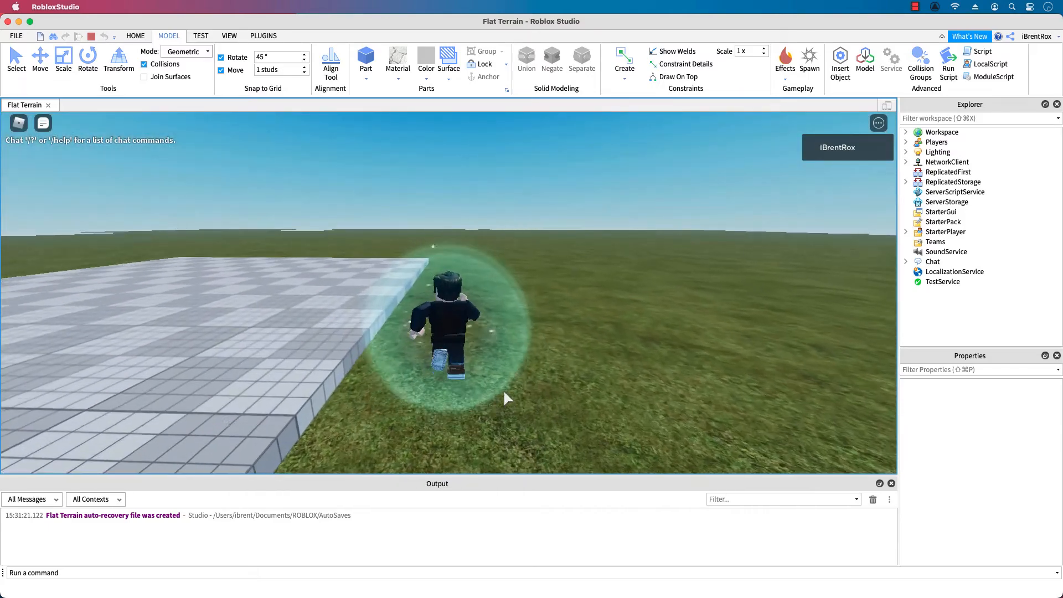
key("Left")
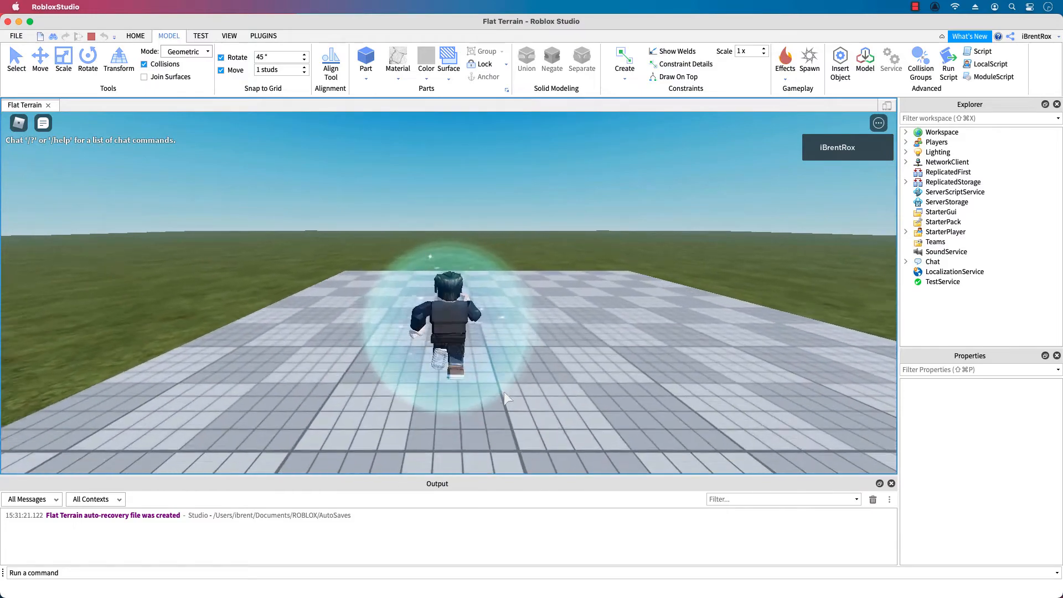
key("Right")
key("Left")
key("d")
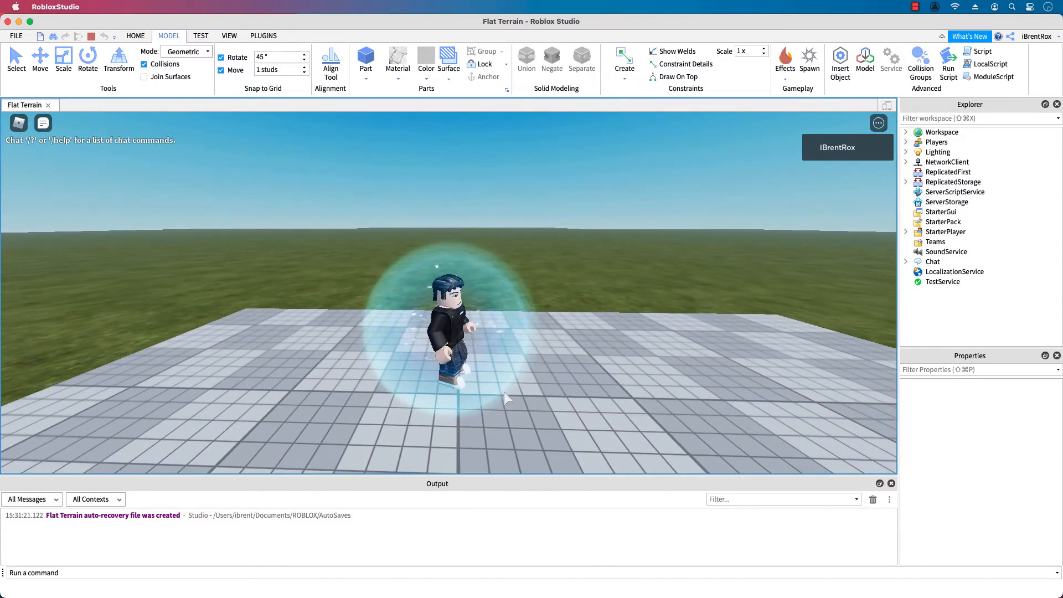
left_click(91, 36)
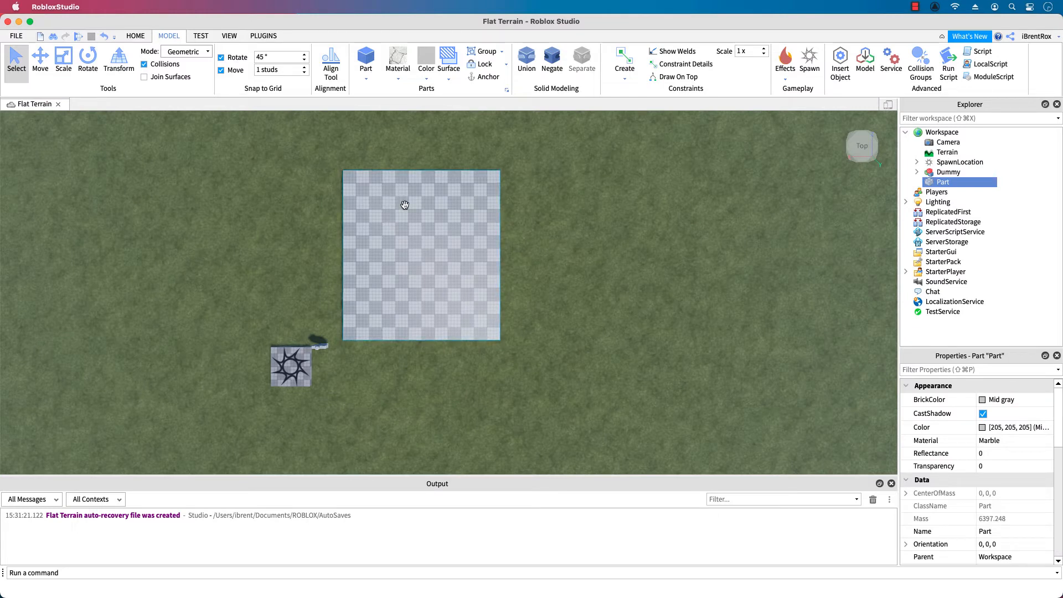
Step: Enlarge the floor slab with Scale to 14 grid squares wide by 15 deep (about 56 by 60 studs)
key("super+3")
left_click_drag(422, 146, 422, 125)
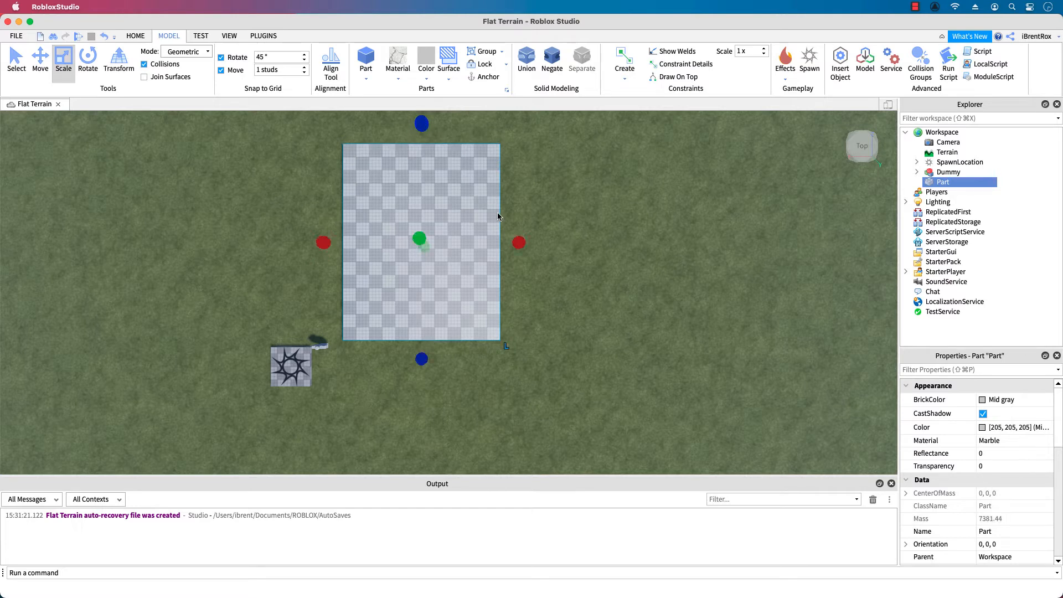
left_click_drag(519, 242, 551, 246)
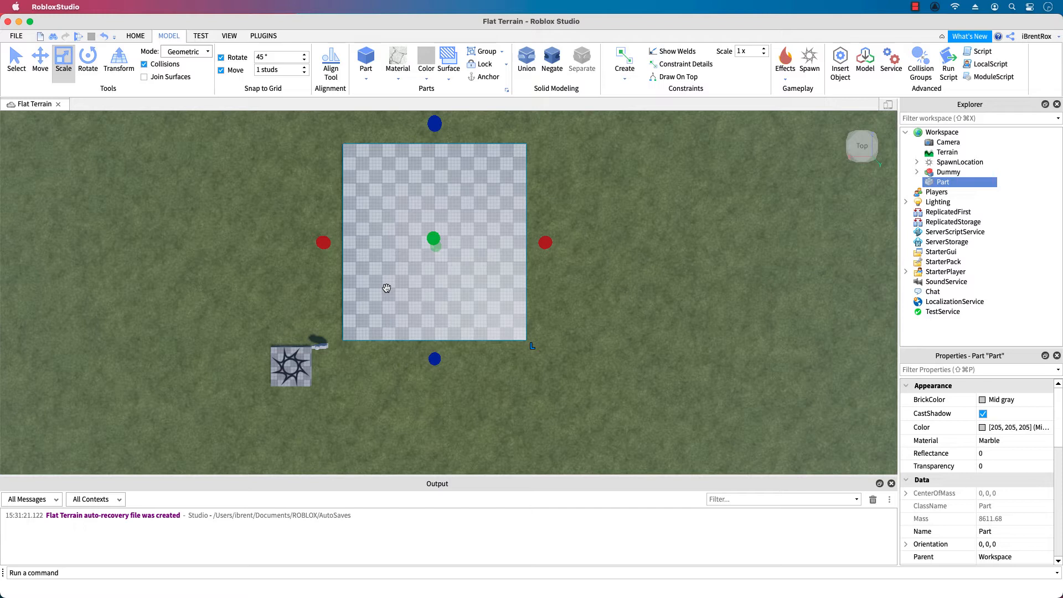
Step: Duplicate the floor slab so the copy sits on top of it, and view both from a low front angle
key("super+d")
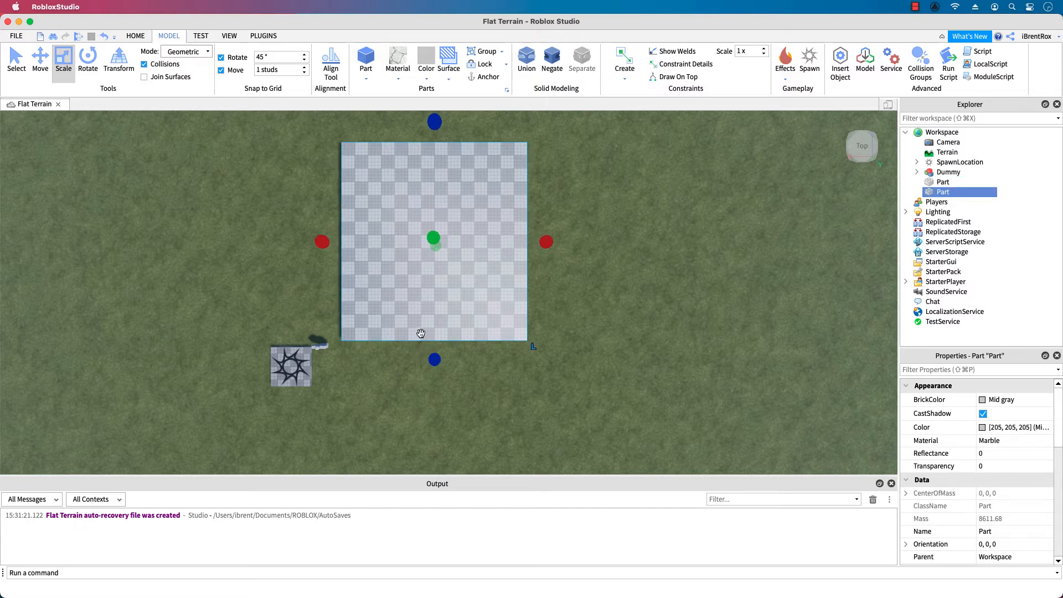
key("f")
right_click_drag(490, 403, 491, 407)
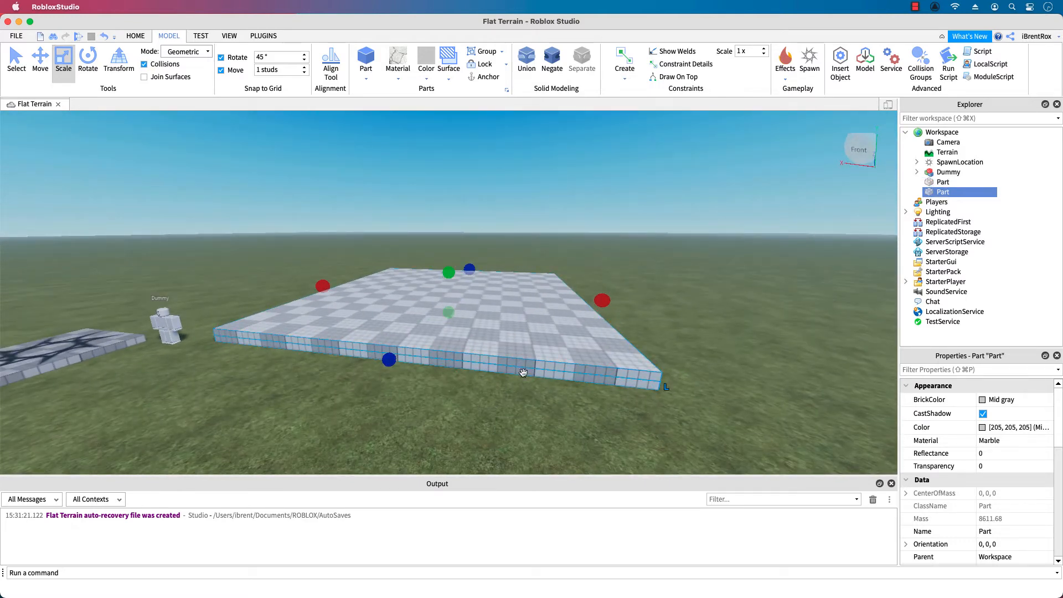
Step: Rename the original slab as BottomFloor and the duplicate as TopFloor
left_click(943, 182)
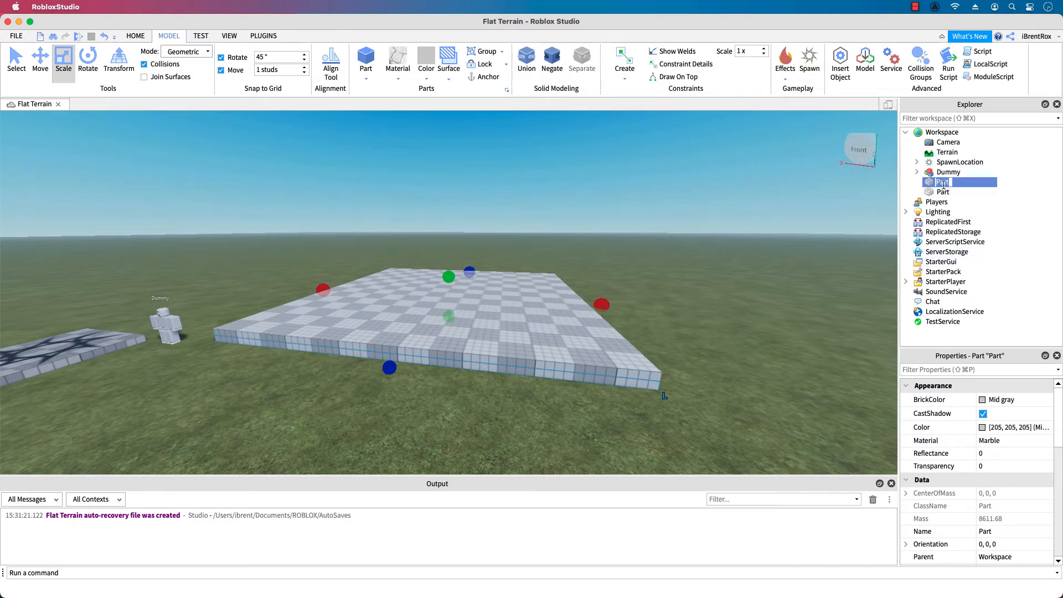
type("BottomFloor")
key("Return")
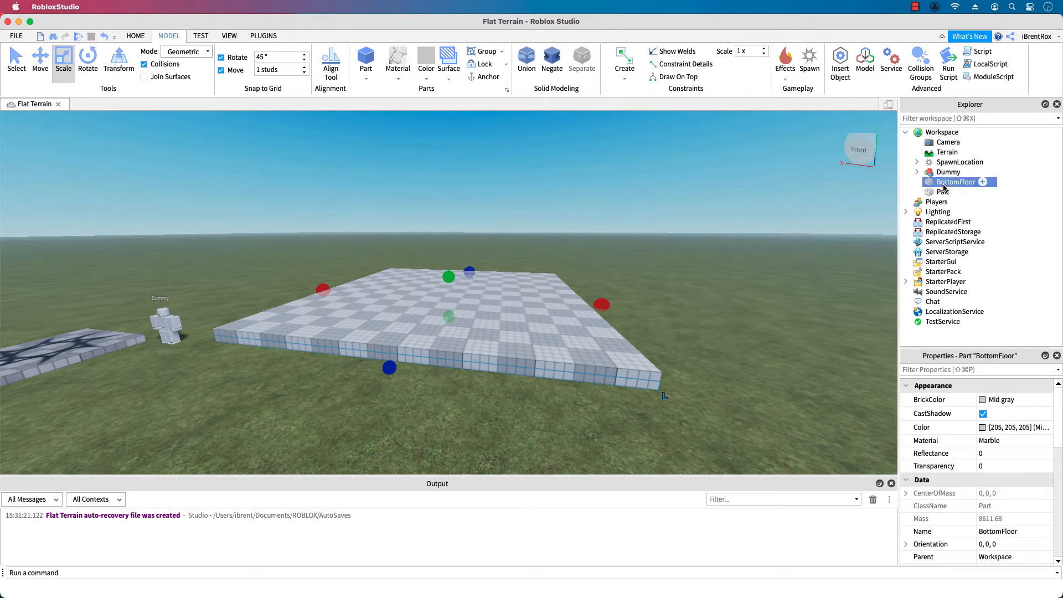
left_click(942, 191)
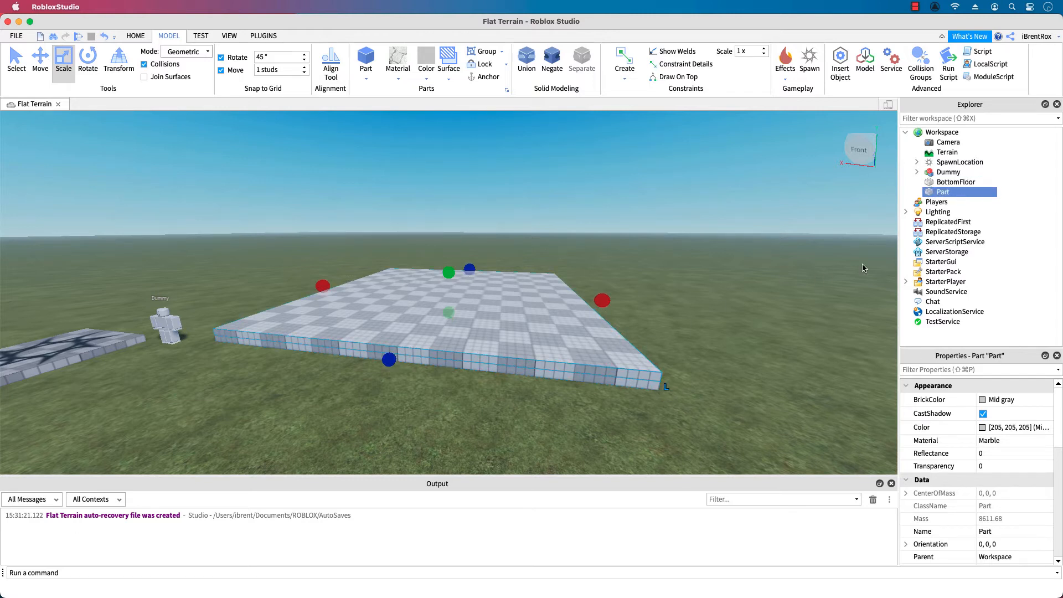
double_click(943, 193)
type("Tr")
key("Return")
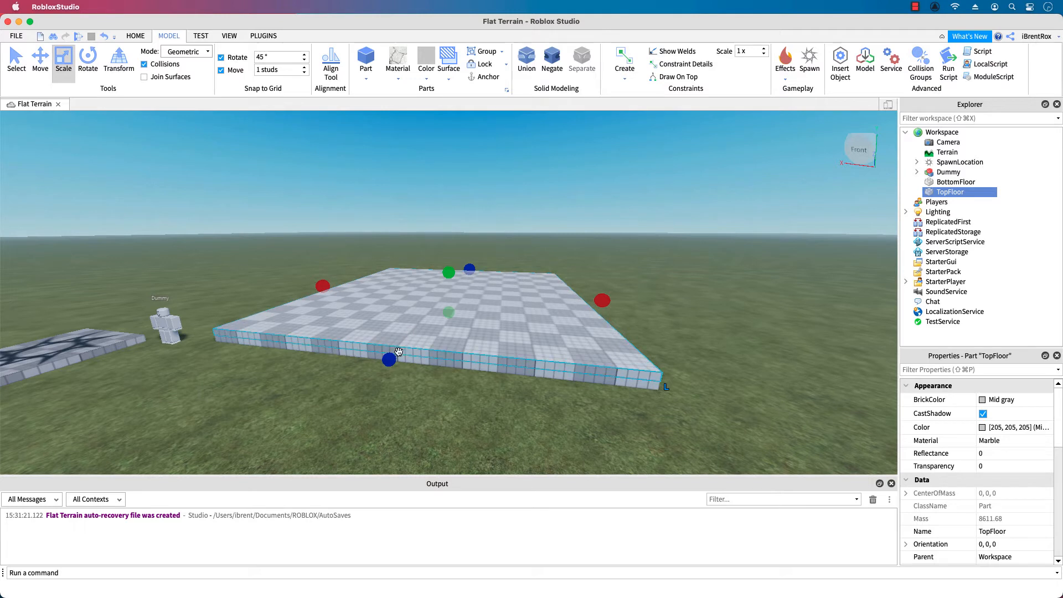
Step: Shrink TopFloor evenly from all sides so it is inset one grid square (about 4 studs) from BottomFloor's edges
left_click_drag(390, 359, 401, 345)
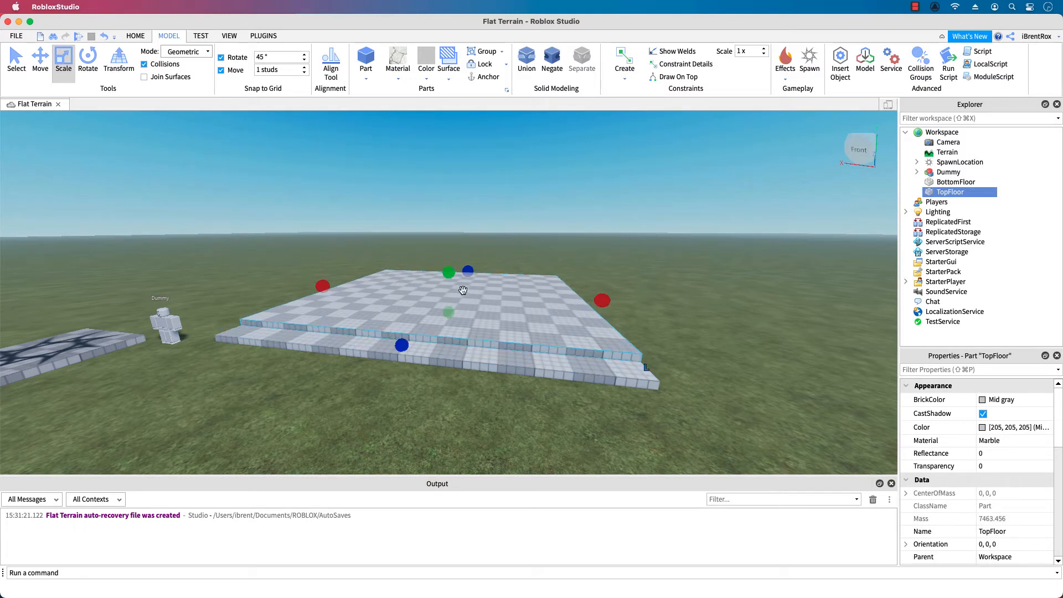
right_click_drag(462, 293, 465, 291)
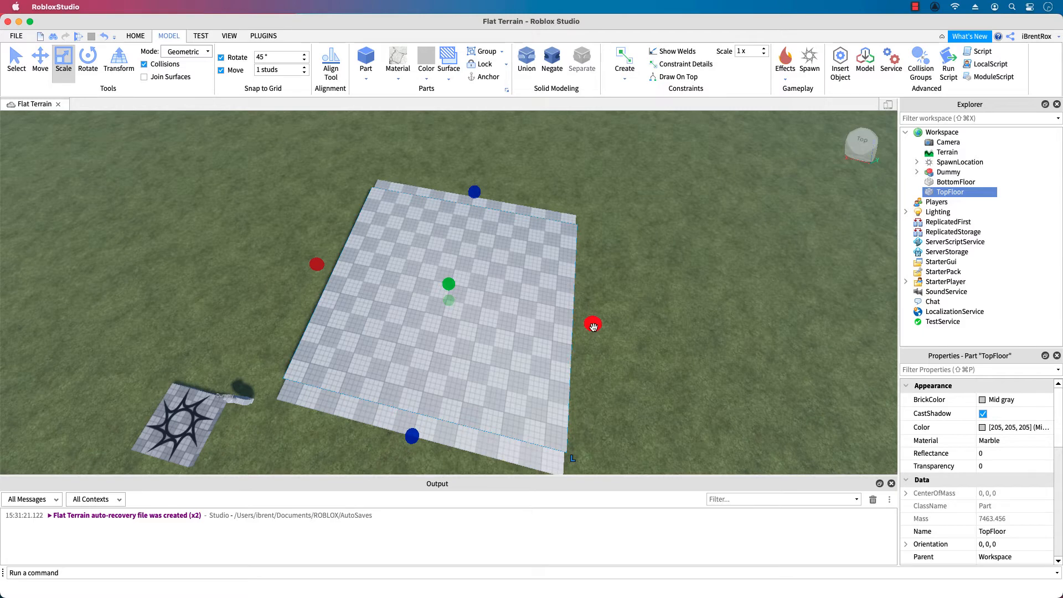
left_click_drag(593, 326, 576, 331)
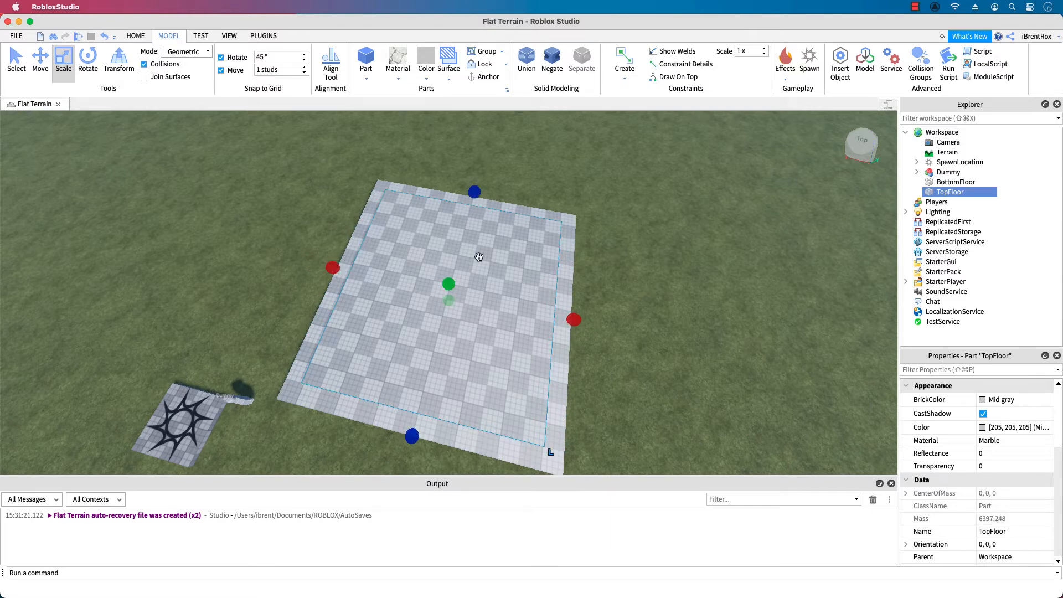
right_click_drag(513, 433, 513, 428)
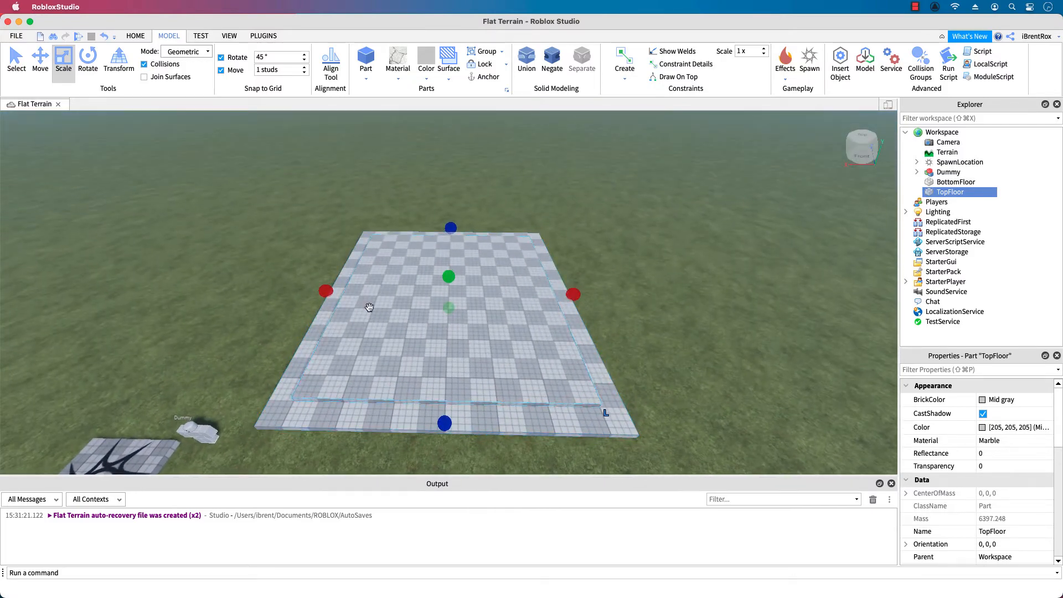
Step: Save the place in the Documents folder as a Roblox place file named Parthenon
left_click(18, 36)
left_click(56, 118)
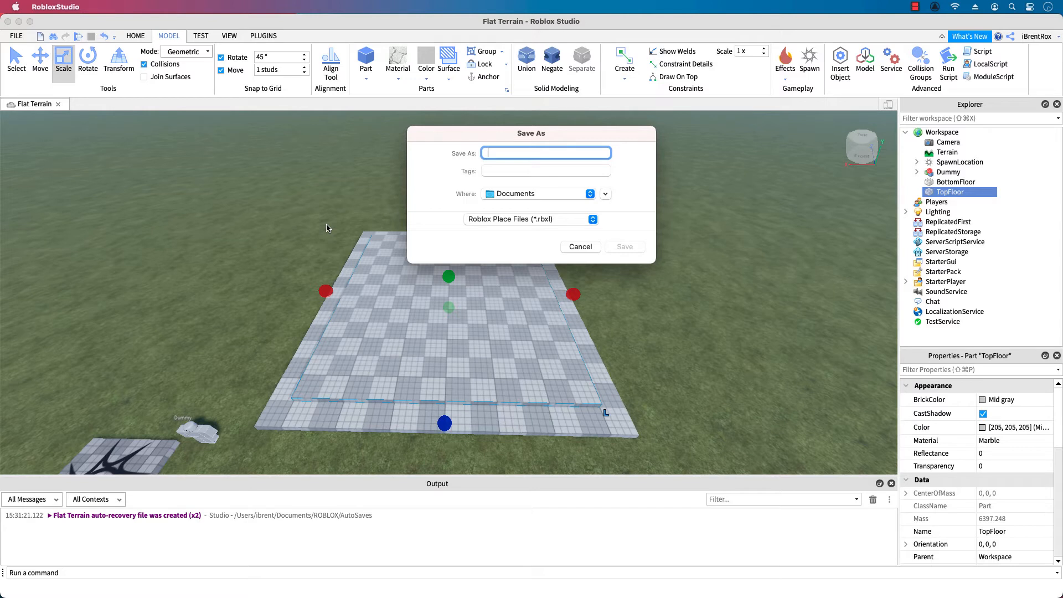
type("Parthenon")
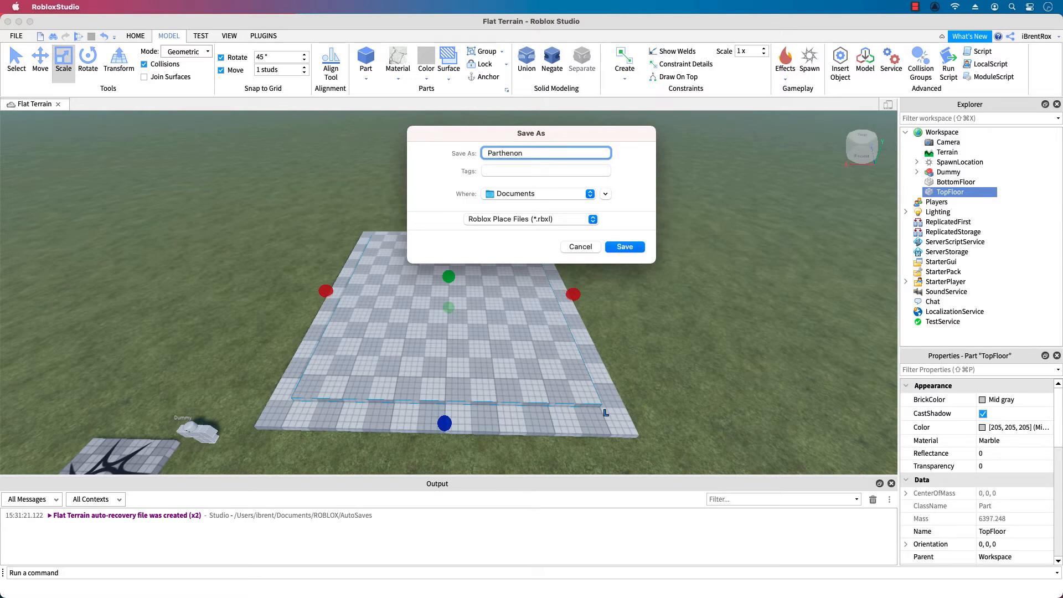
left_click(623, 247)
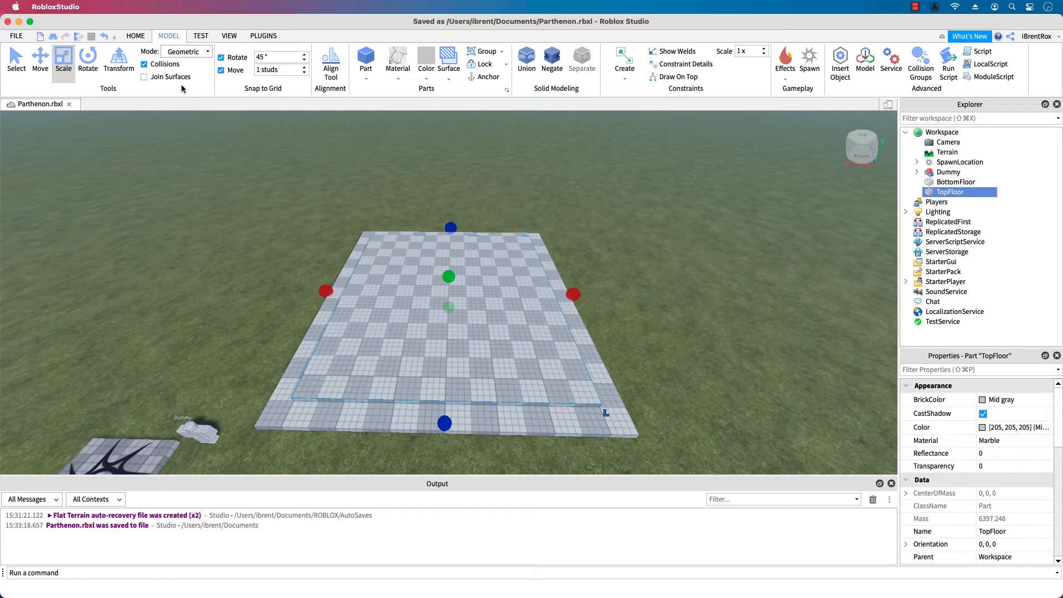
Step: Insert a Block part on the top floor and stretch it across the floor's width to about 36 studs (9 grid squares)
left_click(369, 83)
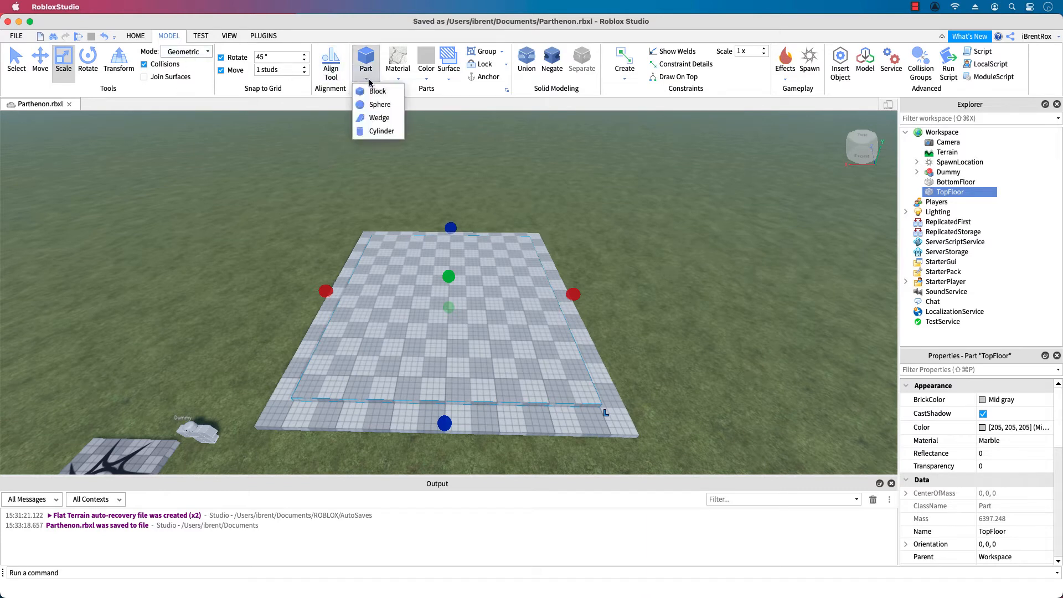
left_click(377, 92)
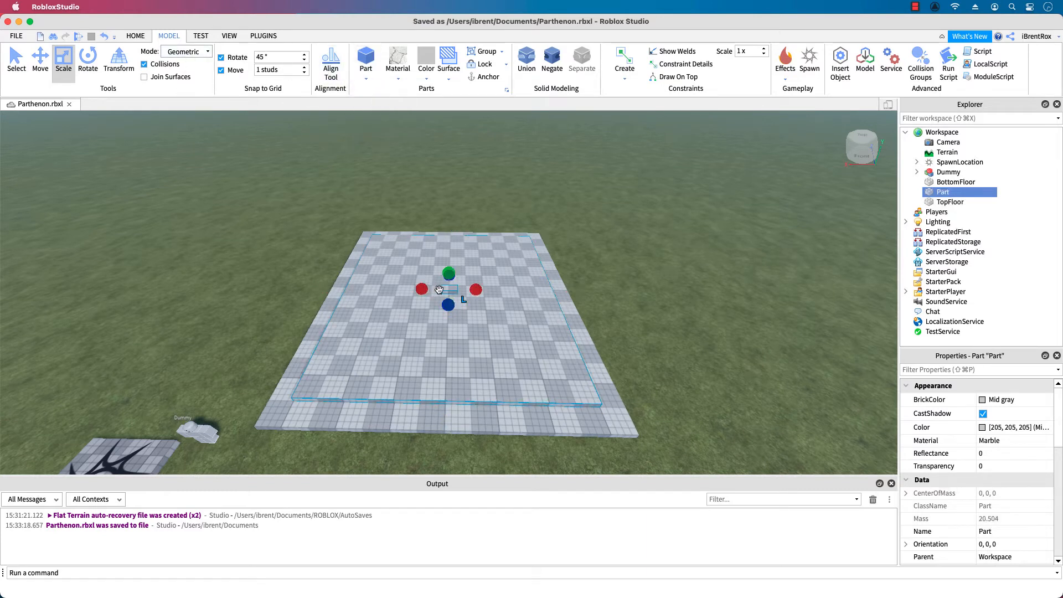
left_click_drag(476, 289, 553, 300)
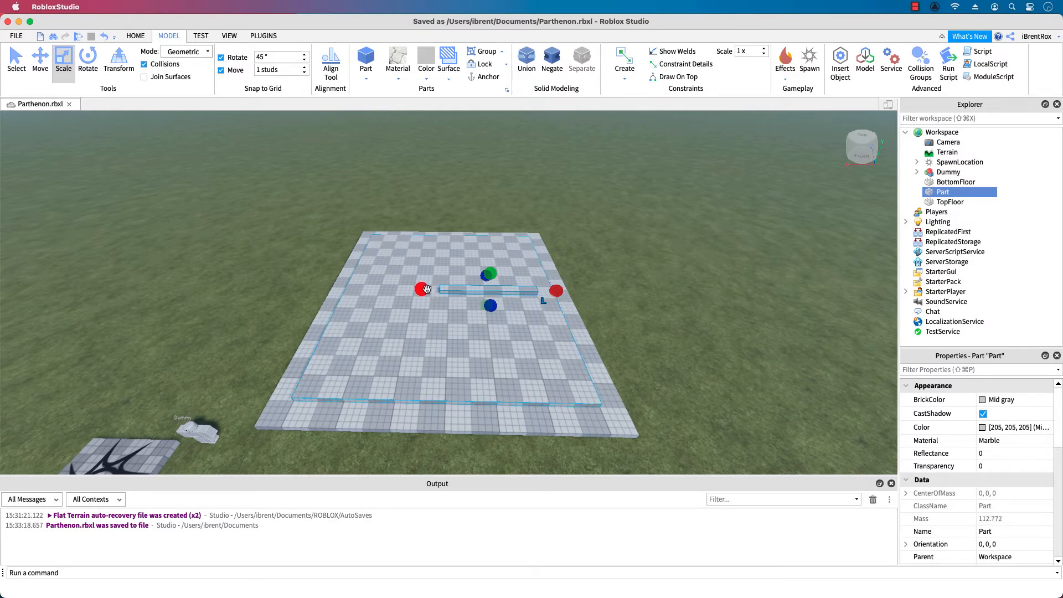
left_click_drag(426, 288, 401, 289)
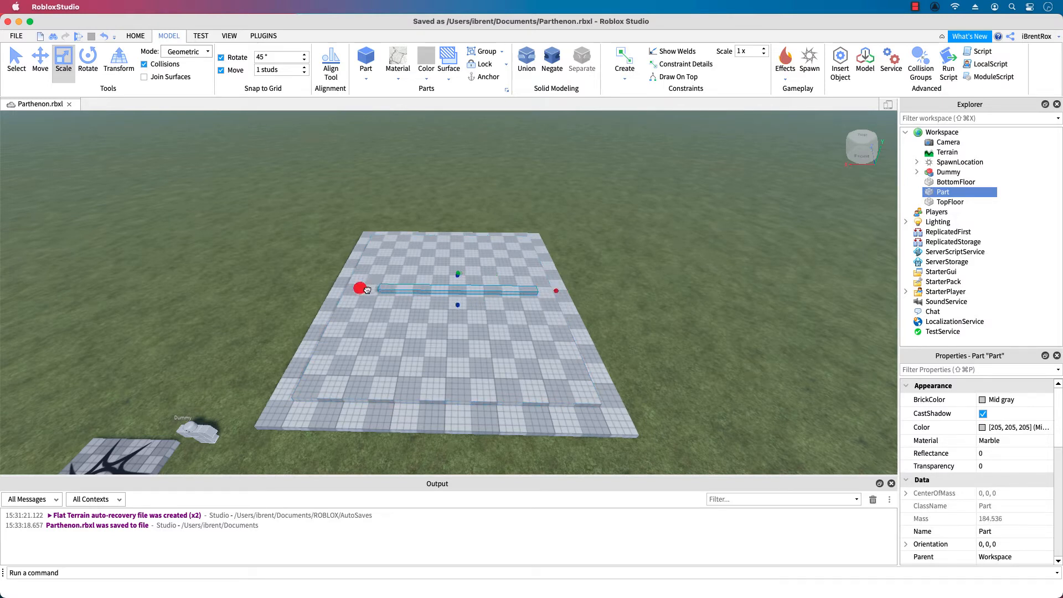
left_click_drag(366, 290, 367, 290)
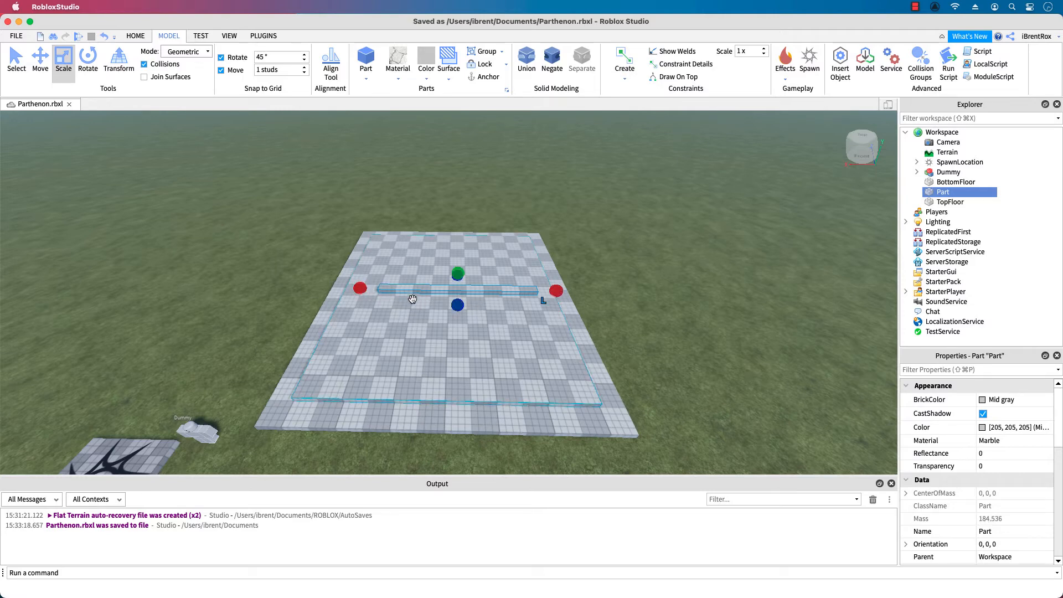
Step: Scale the long block upward into a thin wall about 16 studs (4 grid squares) tall
scroll(413, 299, "up", 10)
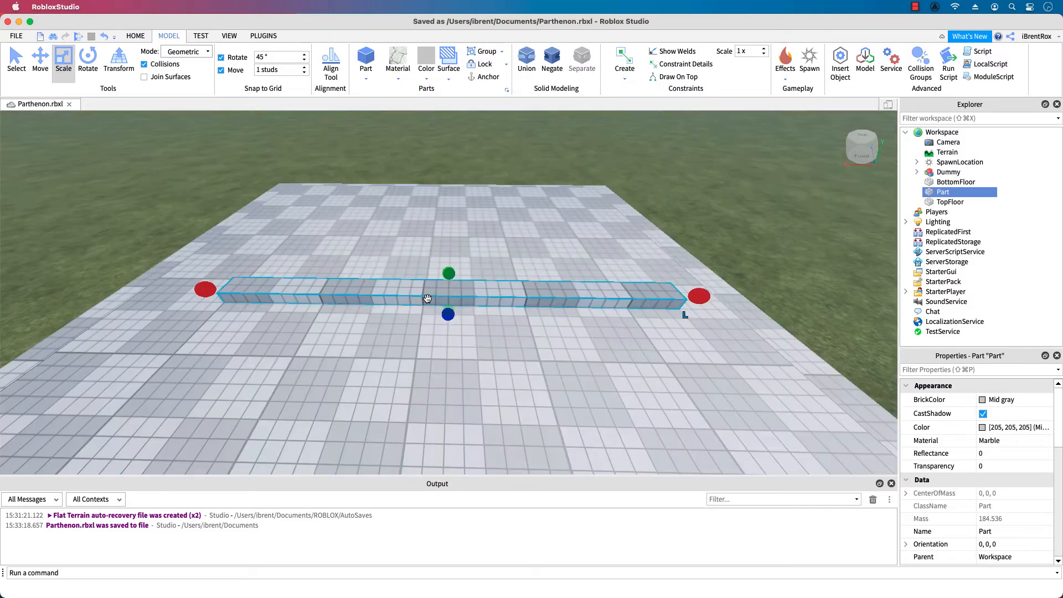
right_click_drag(346, 368, 346, 369)
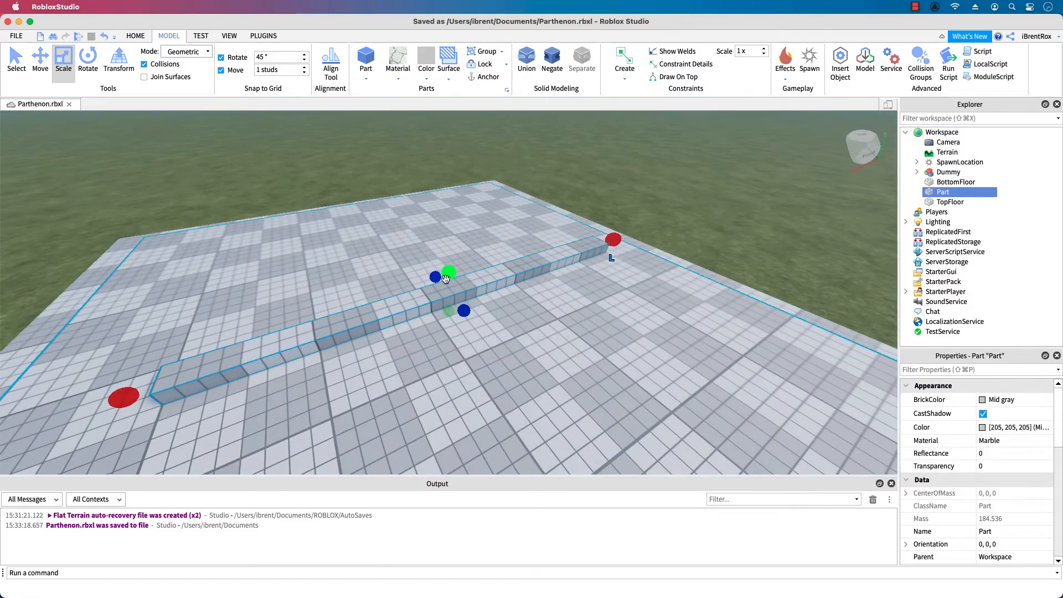
left_click_drag(438, 279, 453, 124)
scroll(449, 262, "down", 5)
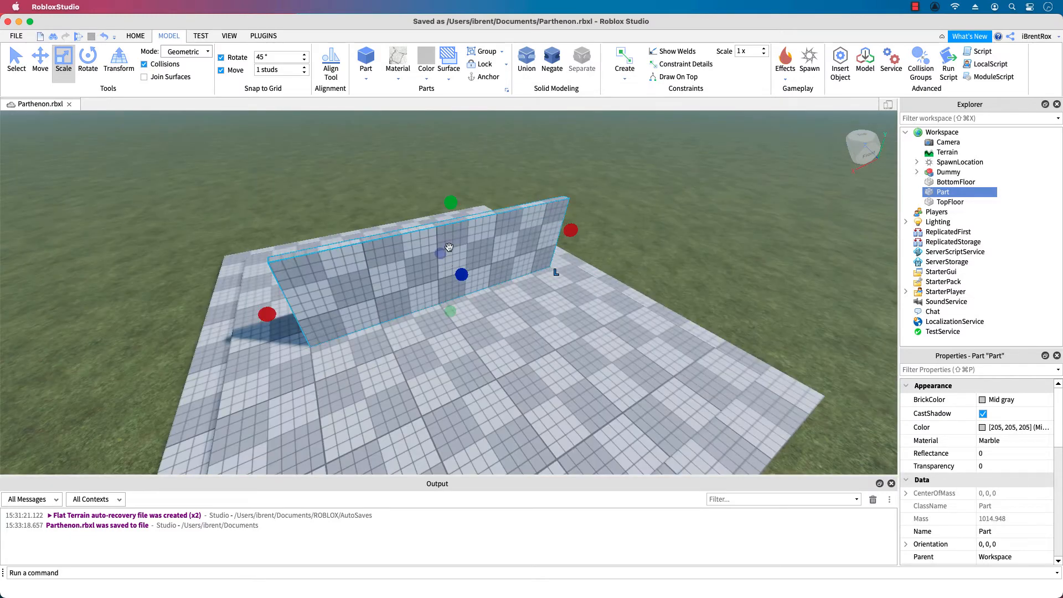
left_click_drag(452, 205, 449, 153)
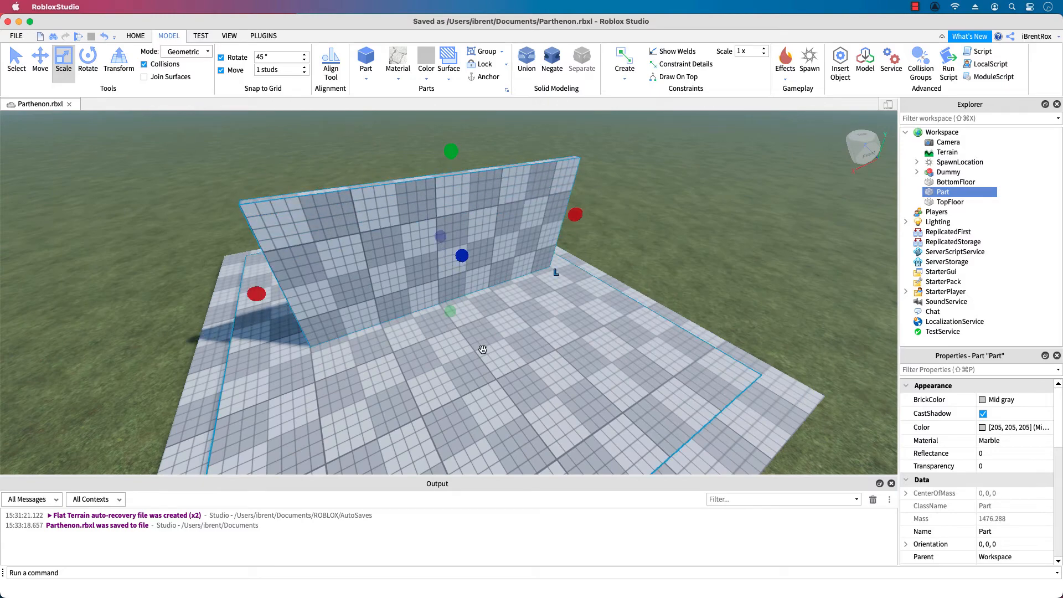
Step: Move the Dummy onto the top floor in front of the wall to compare its height with the wall's
right_click_drag(484, 349, 483, 350)
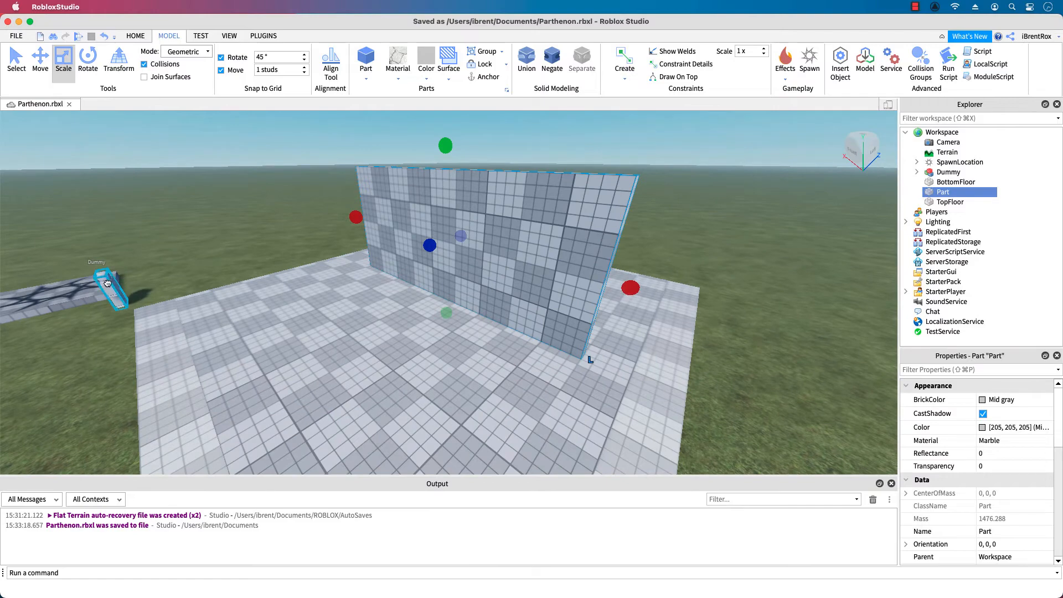
left_click_drag(108, 283, 418, 299)
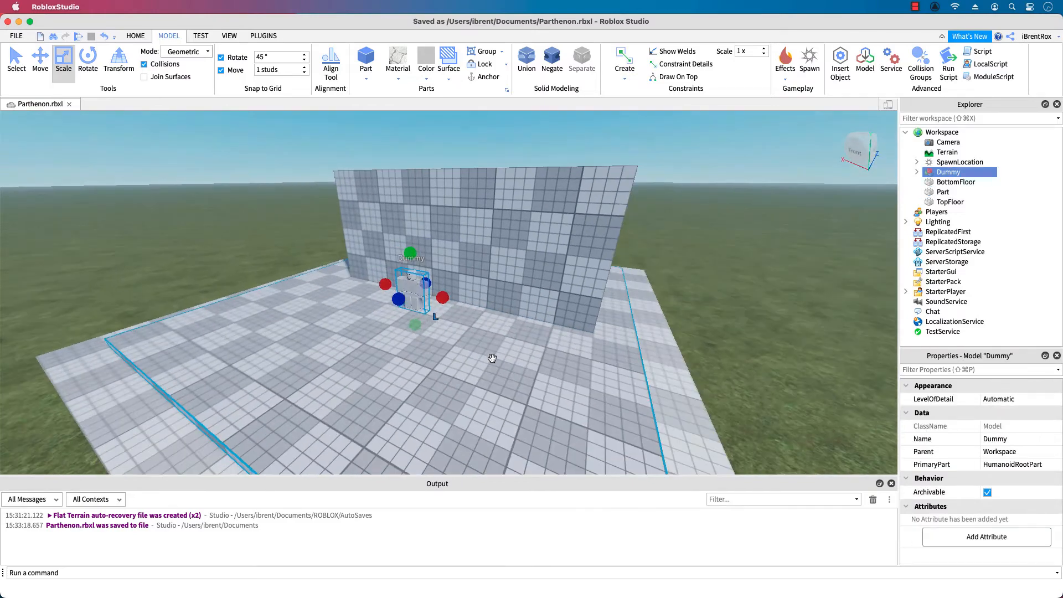
right_click_drag(492, 358, 493, 359)
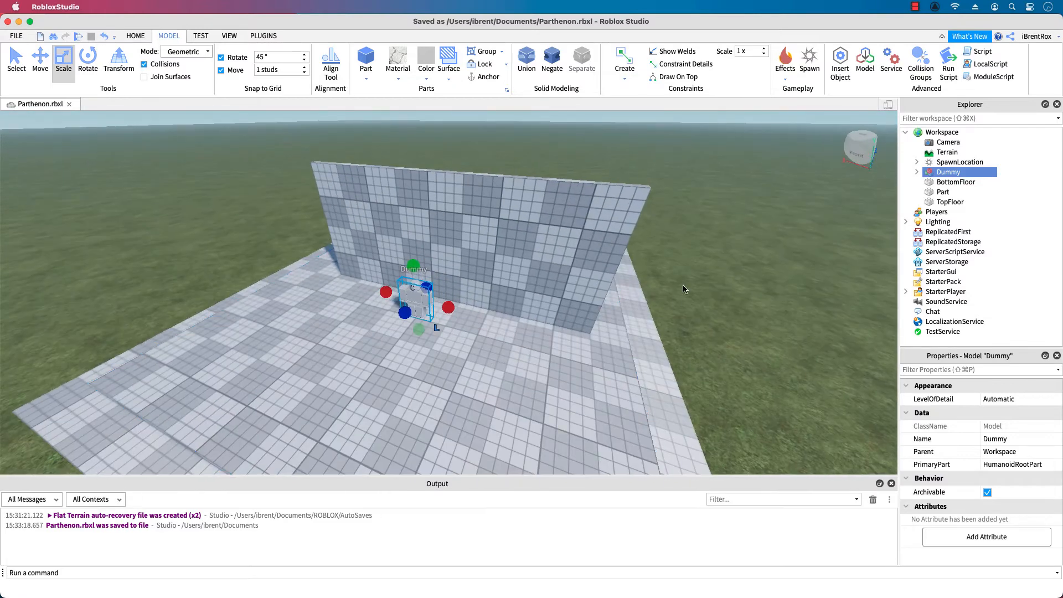
Step: Shorten the wall from the end farthest from the spawn pad to 8 grid squares (about 32 studs), and view it from the front
left_click(591, 276)
left_click_drag(635, 275, 594, 265)
right_click_drag(446, 391, 447, 390)
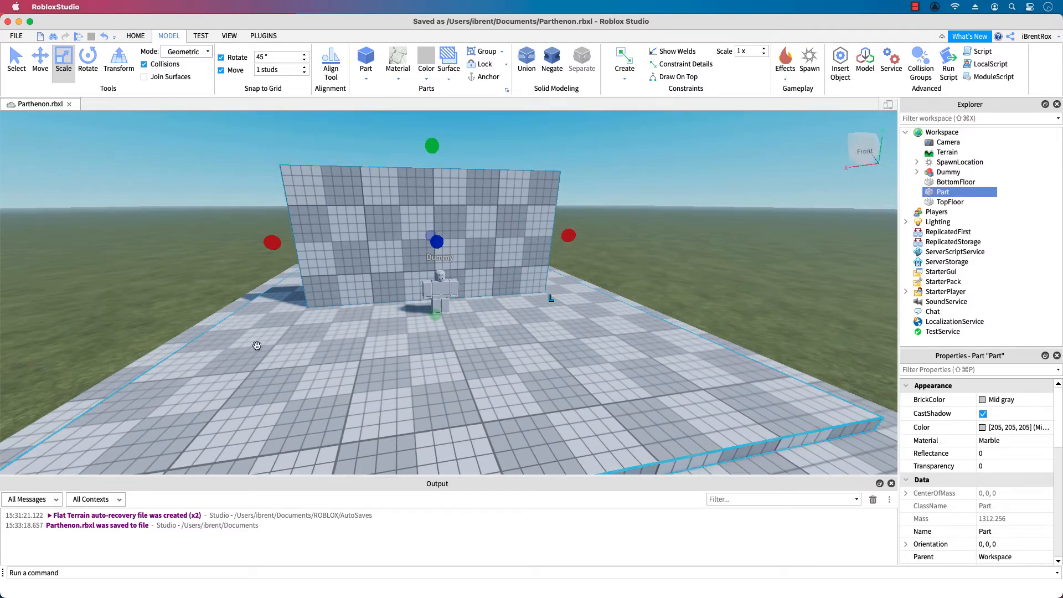
right_click_drag(536, 310, 539, 312)
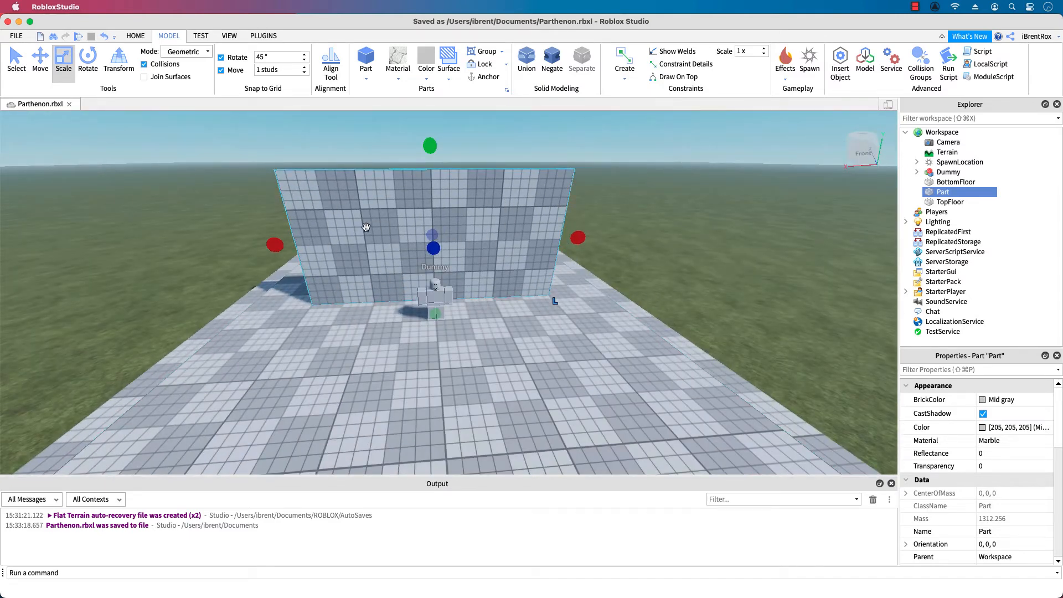
Step: Move the Dummy back onto the grass beside the spawn pad and bring the wall forward toward the front of the top floor
scroll(397, 267, "down", 3)
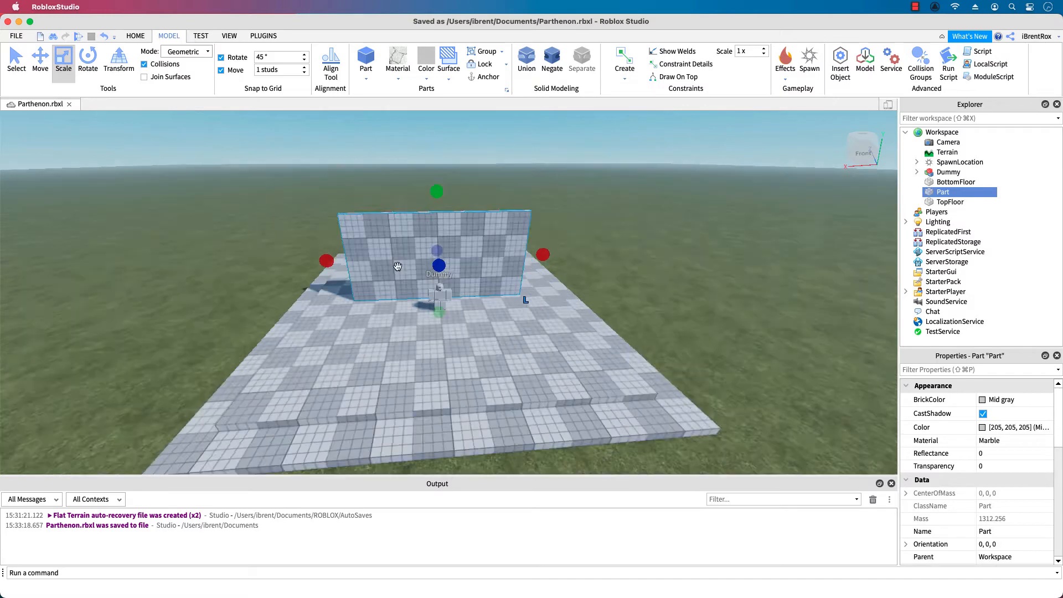
scroll(397, 266, "down", 3)
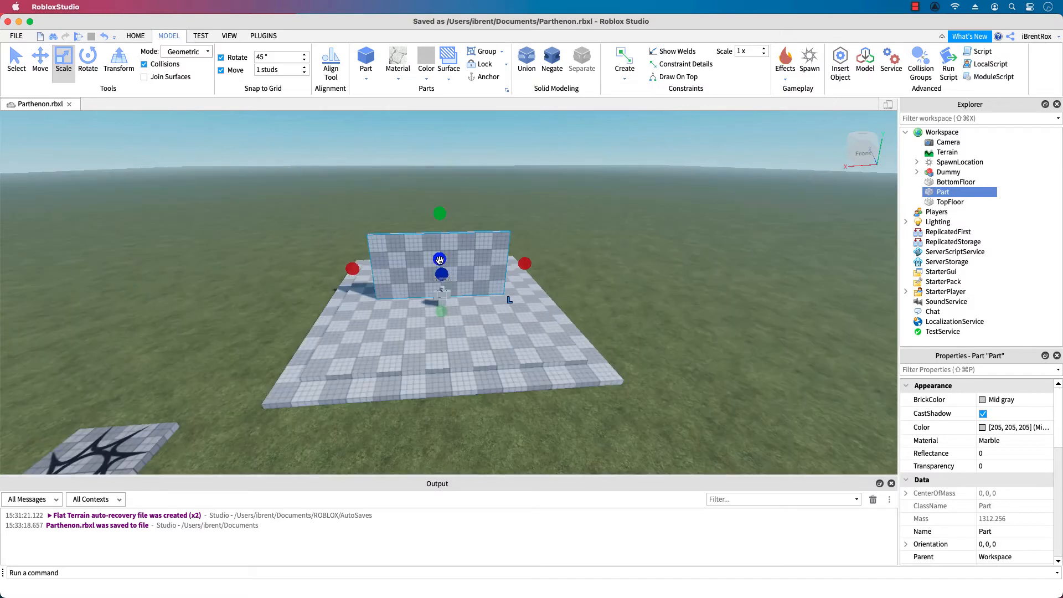
left_click_drag(447, 299, 224, 428)
left_click_drag(447, 264, 453, 341)
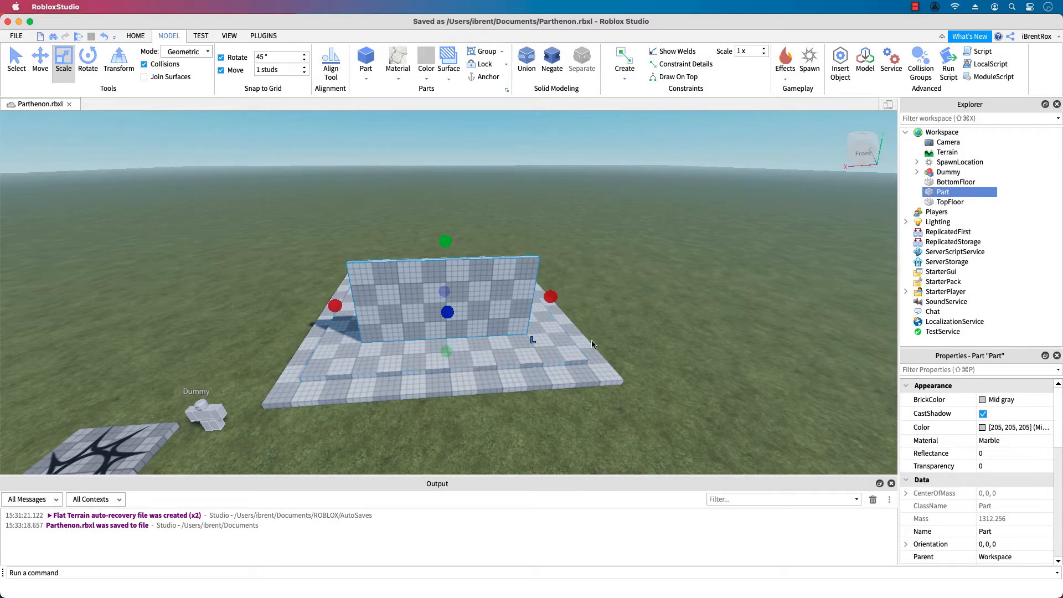
Step: Rename the wall FrontWall and place a duplicate of it at the opposite end of the top floor, facing the original
right_click_drag(591, 340, 585, 333)
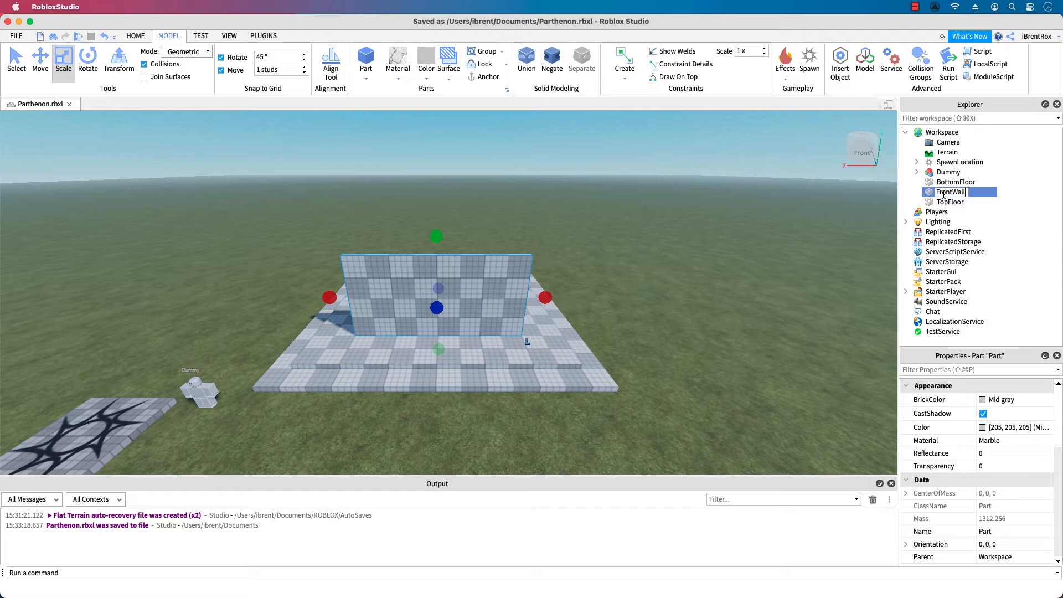
key("Return")
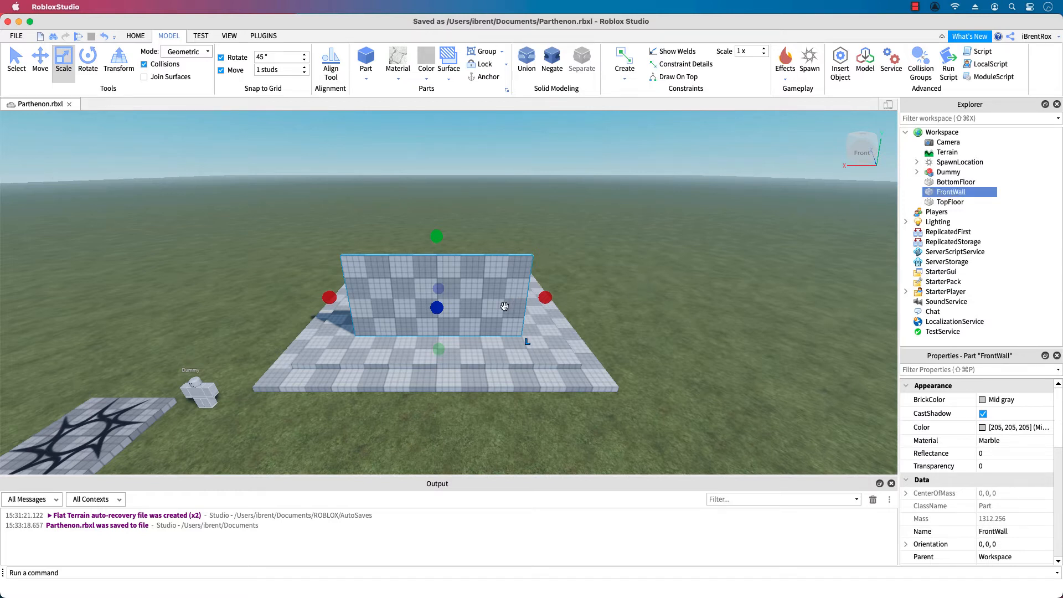
key("super+d")
left_click_drag(491, 207, 472, 254)
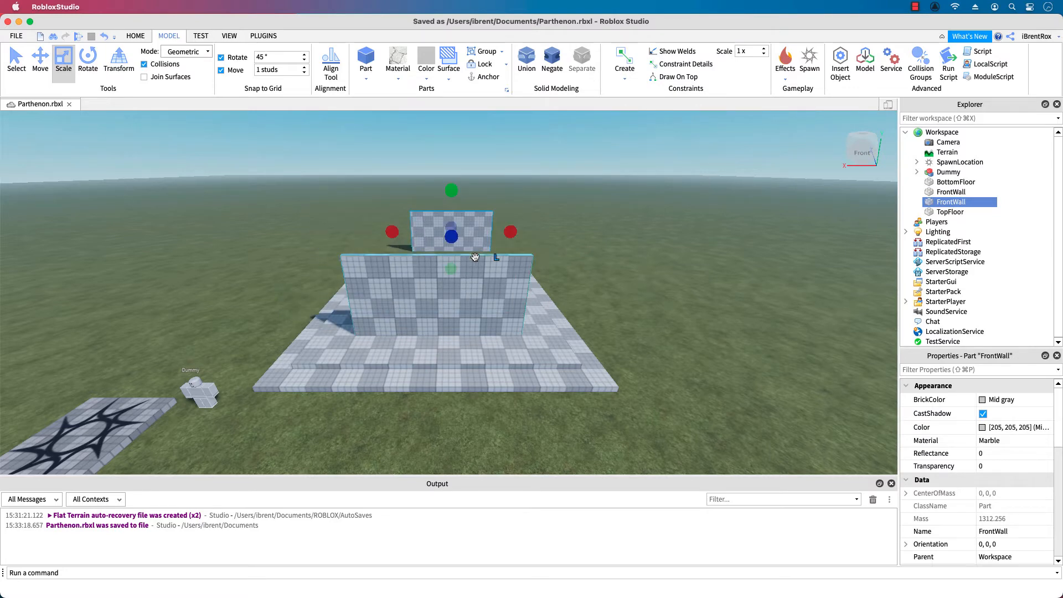
right_click_drag(515, 263, 611, 286)
left_click_drag(626, 268, 526, 299)
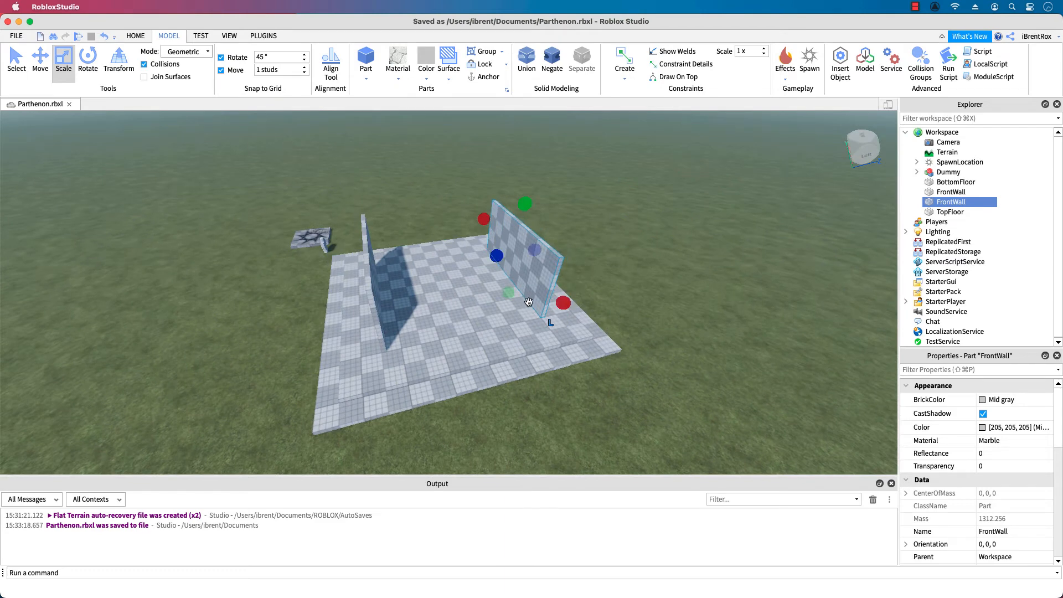
right_click_drag(631, 305, 615, 318)
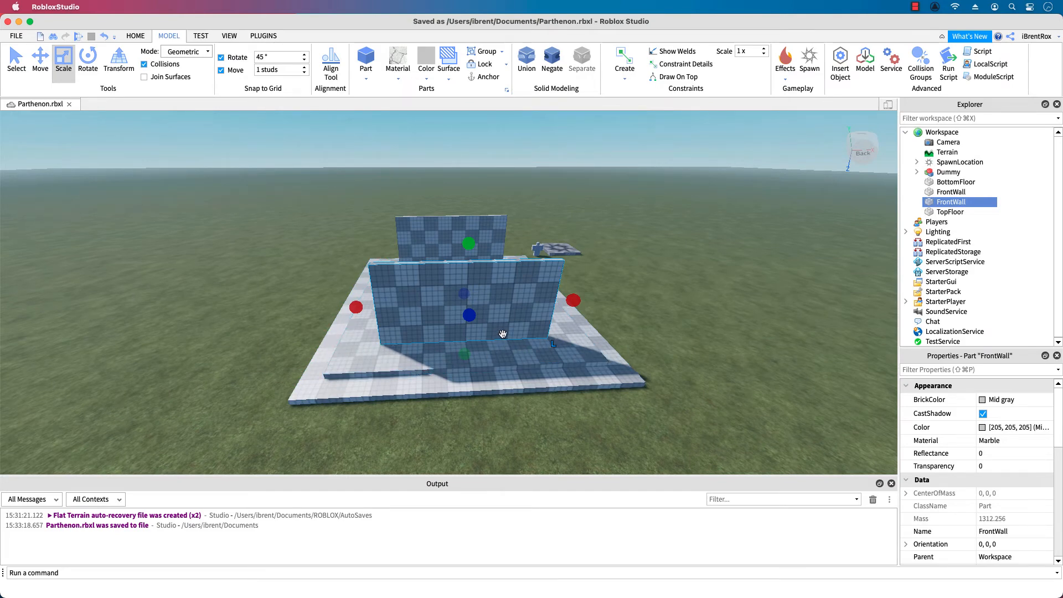
Step: Duplicate the back wall, move the copy onto the grass beside the building, and rename it SideWall
right_click_drag(614, 350, 614, 350)
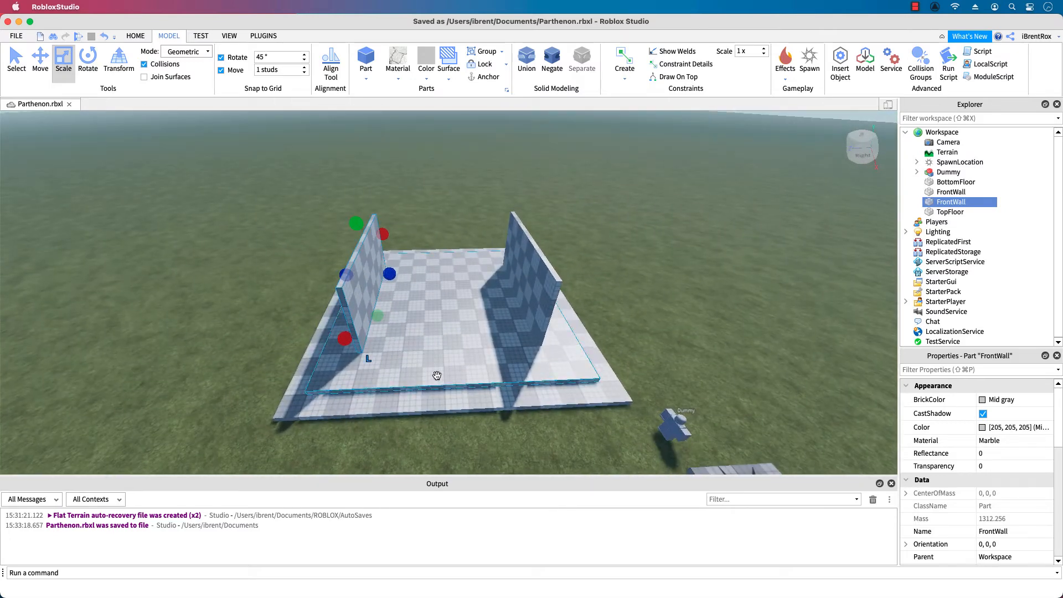
key("super+d")
left_click_drag(335, 218, 458, 401)
scroll(466, 404, "down", 5)
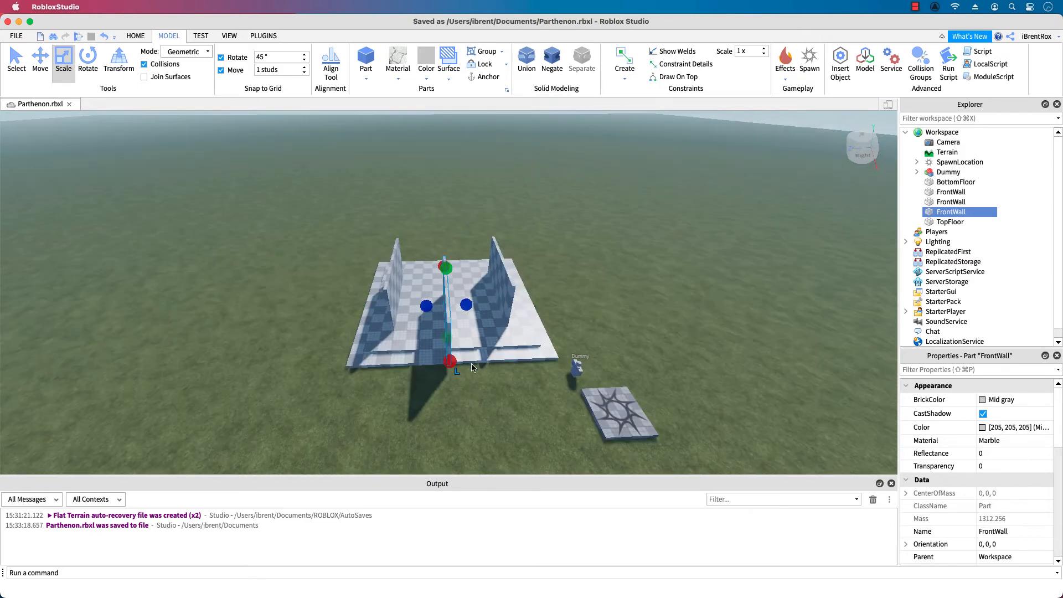
right_click_drag(515, 402, 516, 405)
left_click_drag(443, 294, 449, 355)
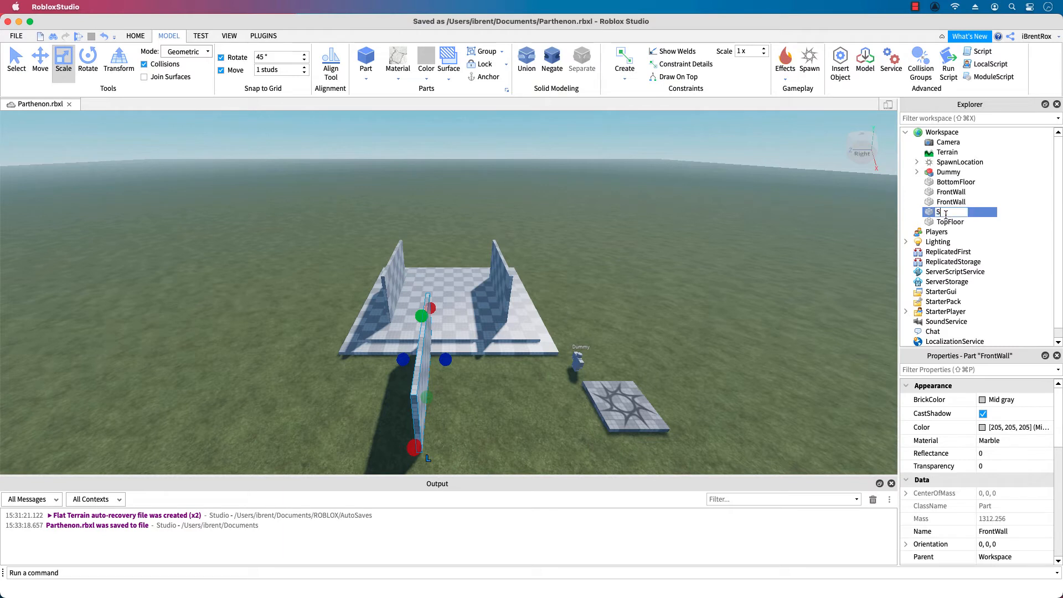
key("Return")
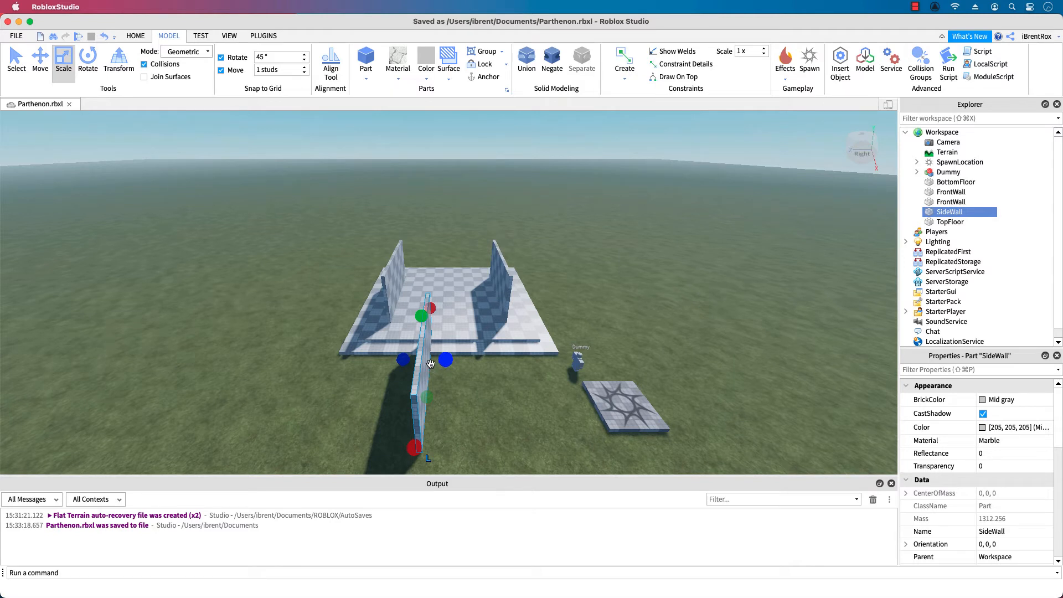
Step: Rotate the SideWall 90° and place it along the side of the top floor, with its end flush against the front wall
key("super+r")
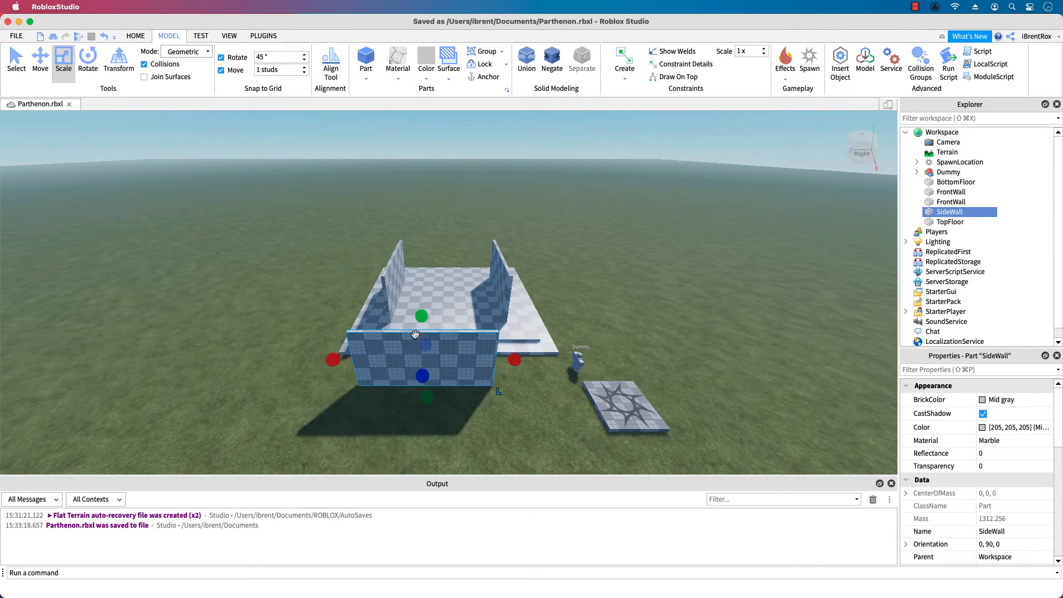
right_click_drag(519, 366, 528, 378)
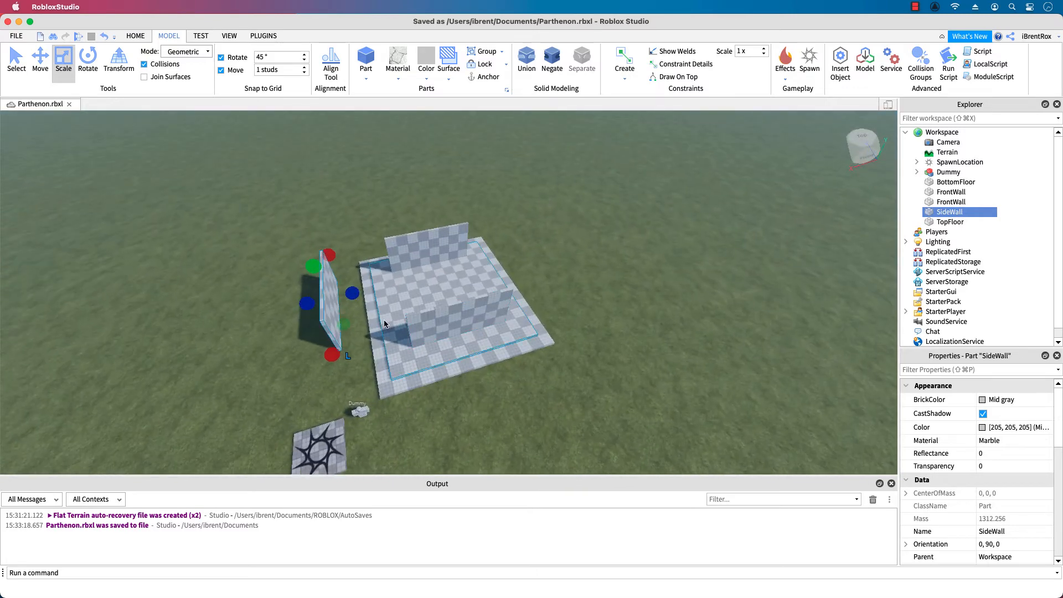
left_click_drag(326, 308, 403, 327)
scroll(381, 340, "up", 2)
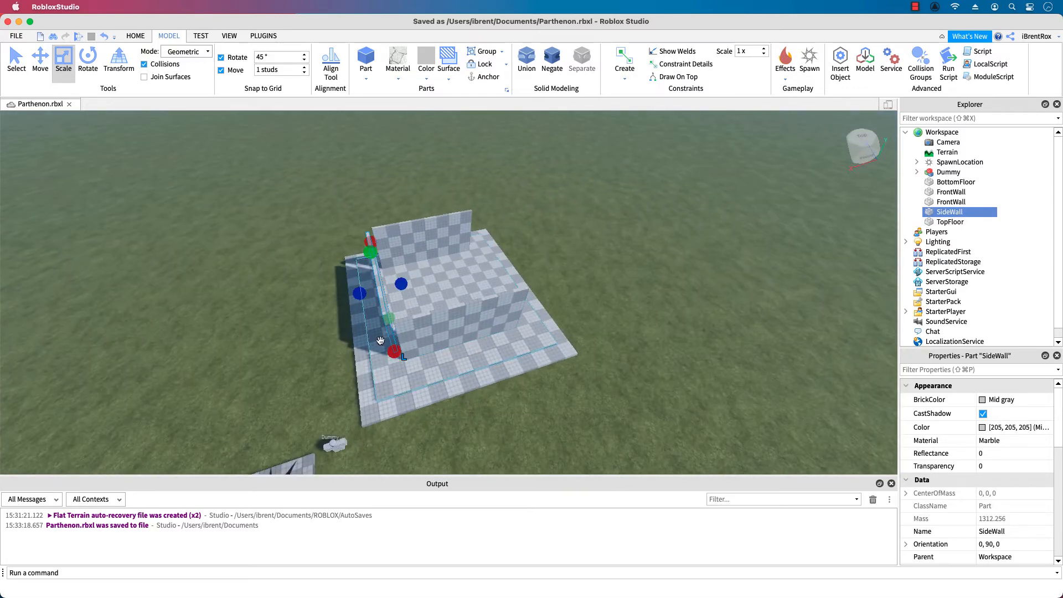
scroll(380, 340, "up", 3)
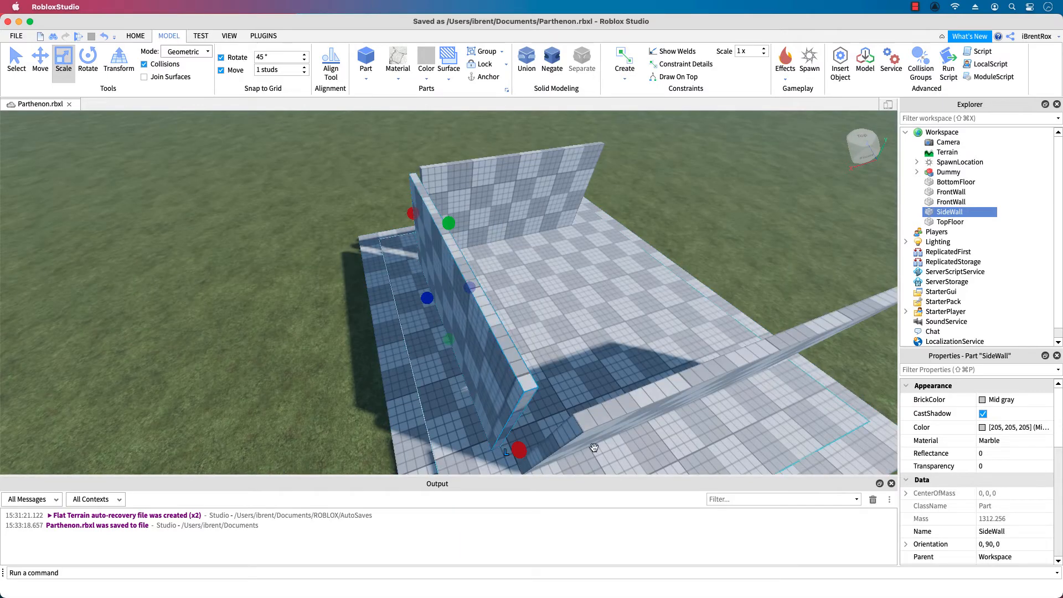
right_click_drag(594, 447, 514, 337)
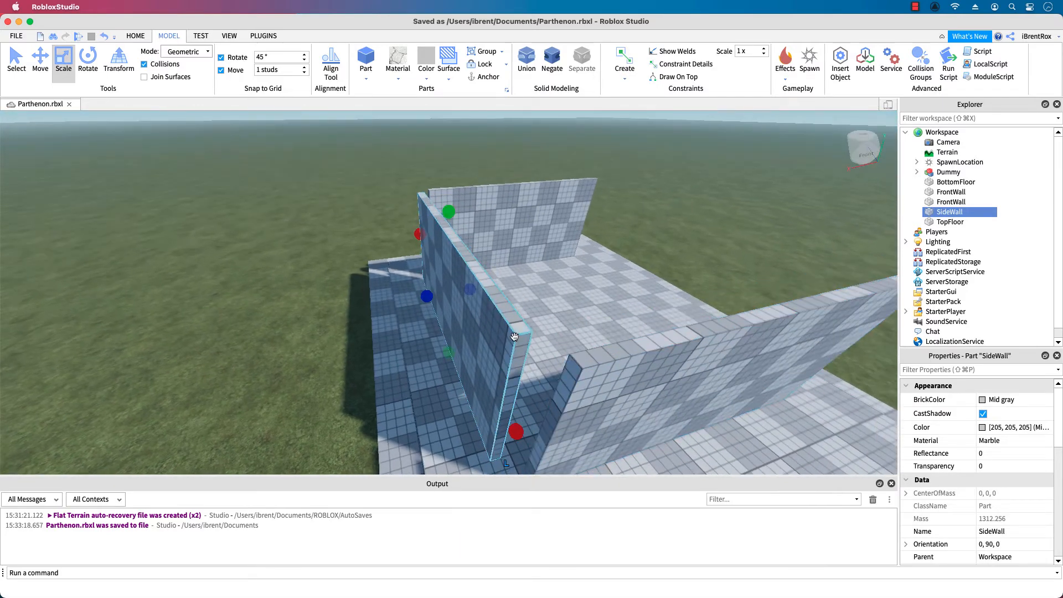
left_click_drag(515, 338, 522, 473)
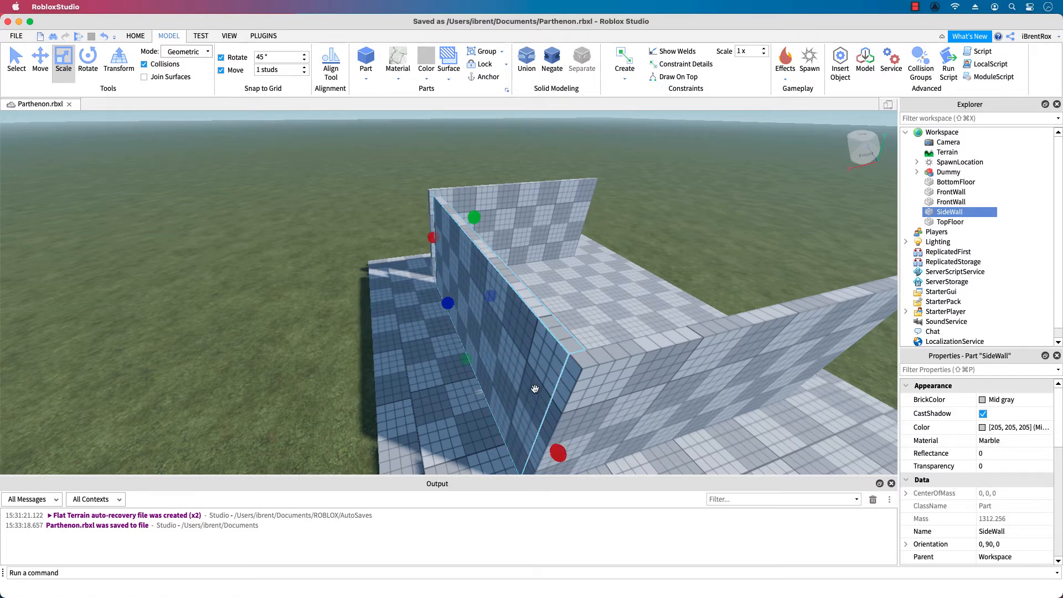
left_click_drag(535, 388, 517, 466)
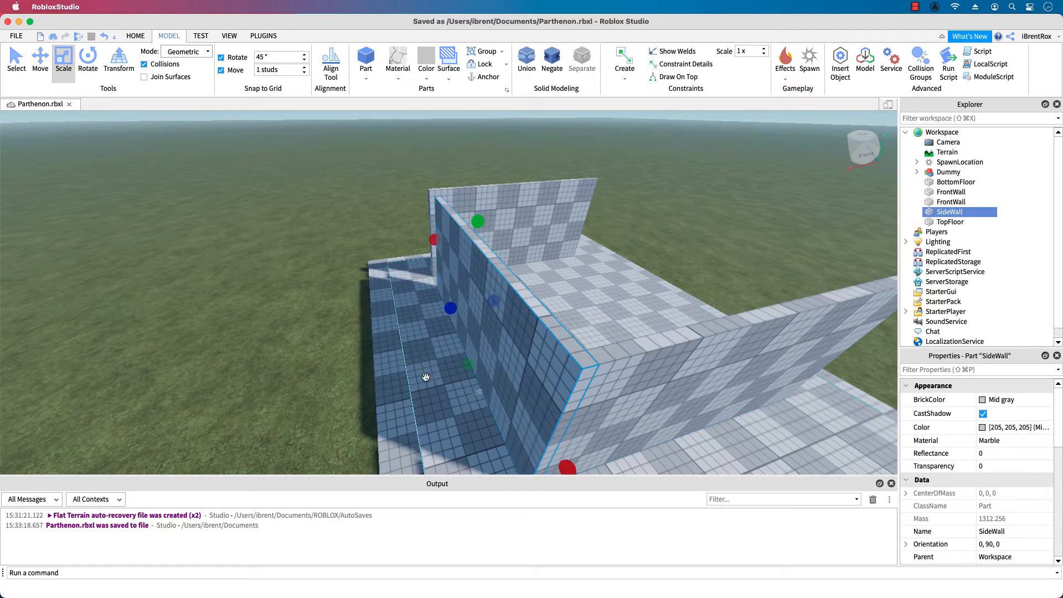
Step: Try to lengthen the side wall from its free end toward the back wall
right_click_drag(425, 376, 423, 384)
left_click_drag(316, 332, 294, 343)
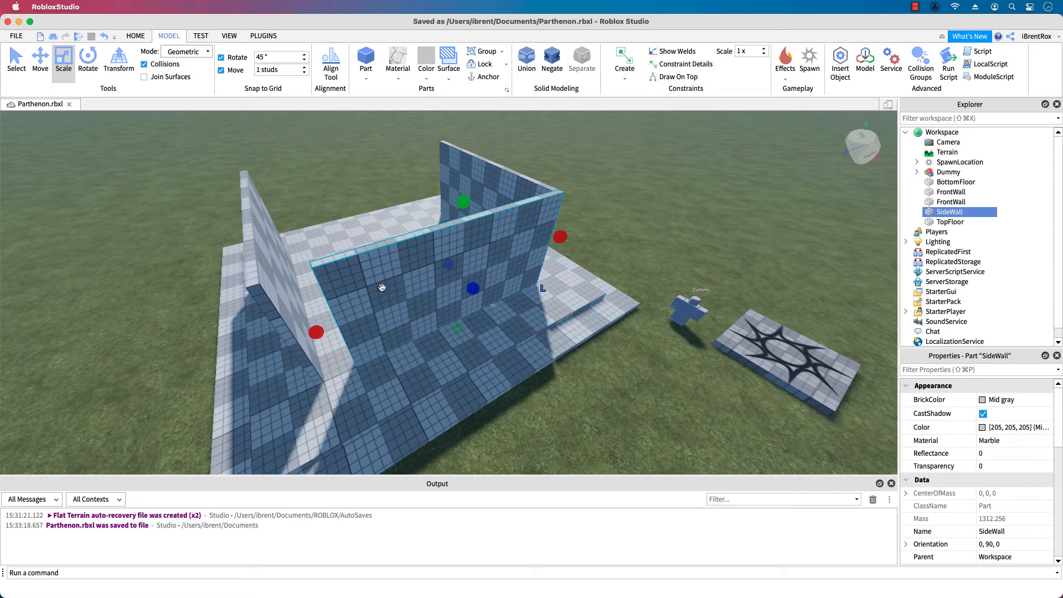
key("super+2")
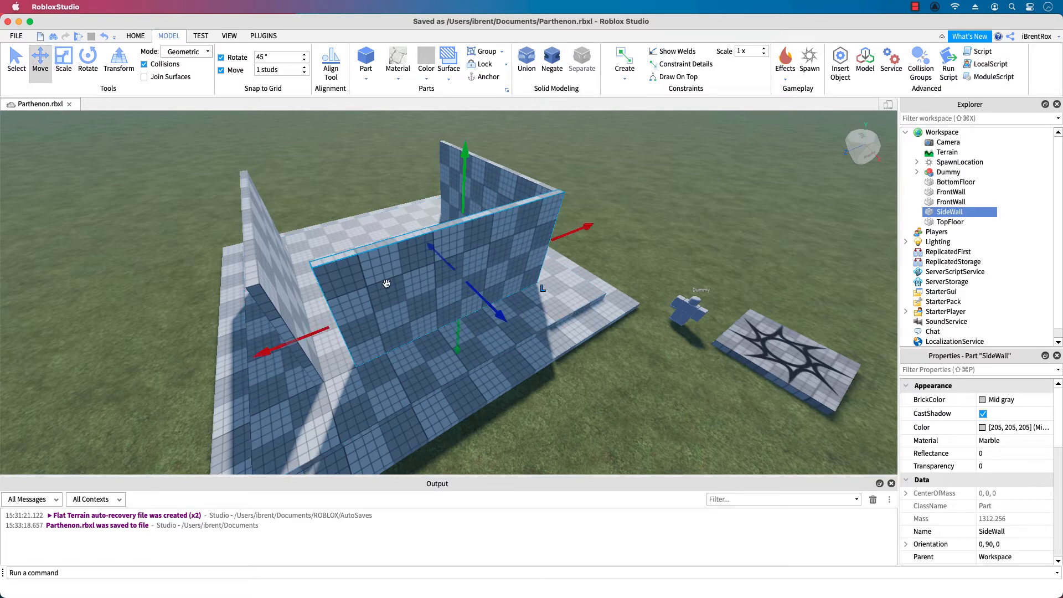
key("super+3")
mouse_move(320, 334)
left_mouse_down()
mouse_move(316, 347)
mouse_move(320, 335)
left_mouse_up()
right_click_drag(479, 341, 487, 346)
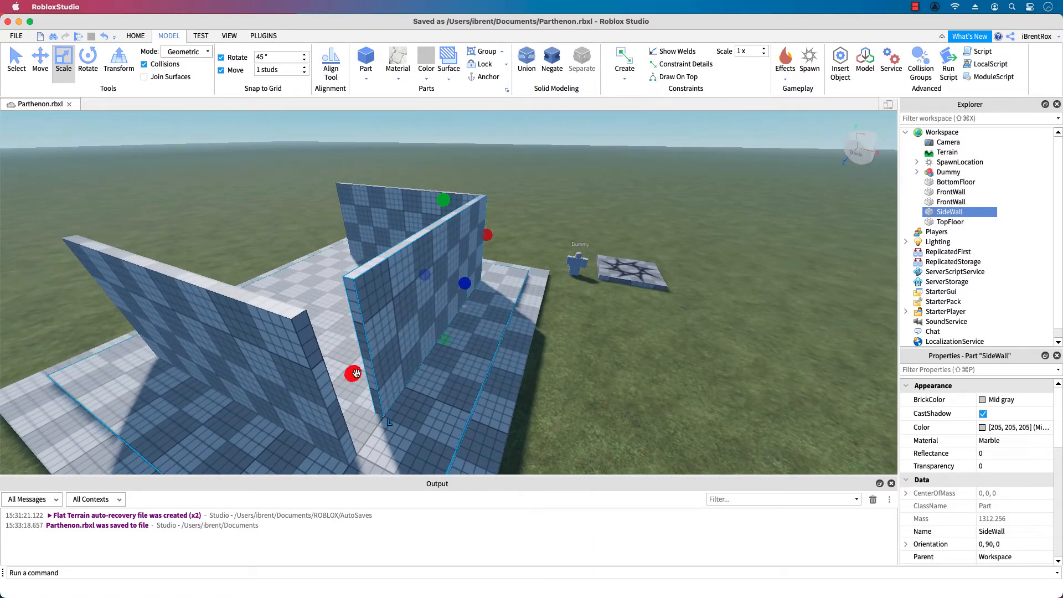
left_click_drag(356, 372, 329, 400)
left_click_drag(420, 380, 394, 343)
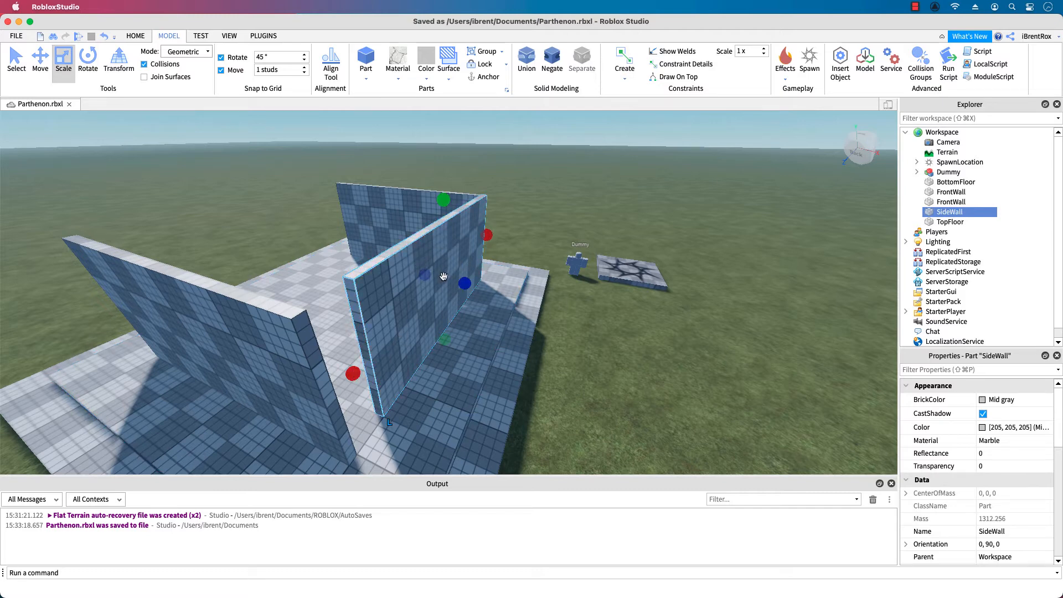
Step: Reposition the side wall against the front wall's end and scale its free end outward until it covers the back wall's end
left_click_drag(443, 276, 432, 352)
right_click_drag(432, 352, 594, 326)
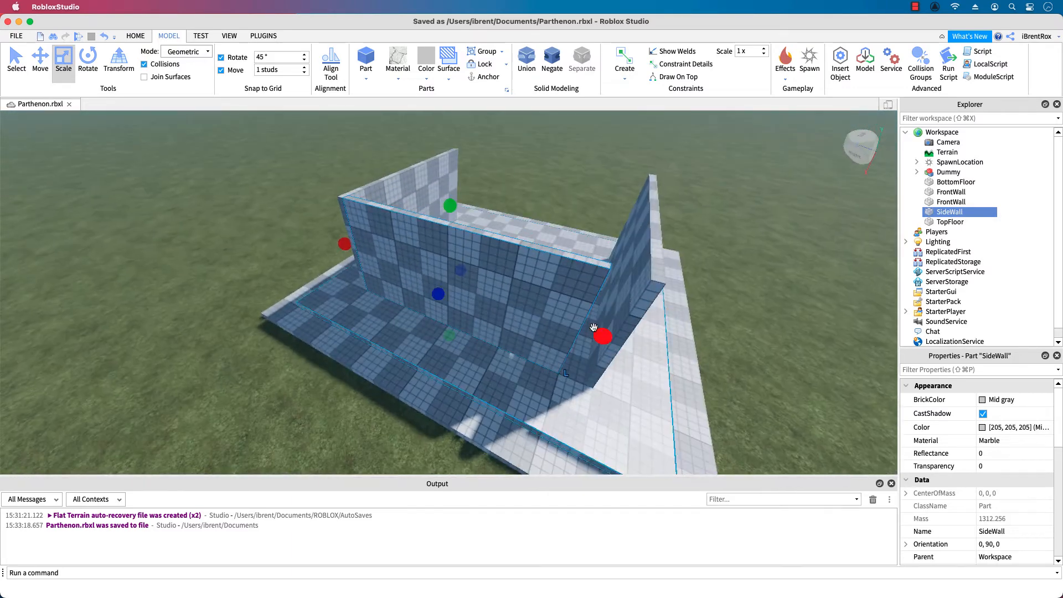
left_click_drag(593, 327, 627, 339)
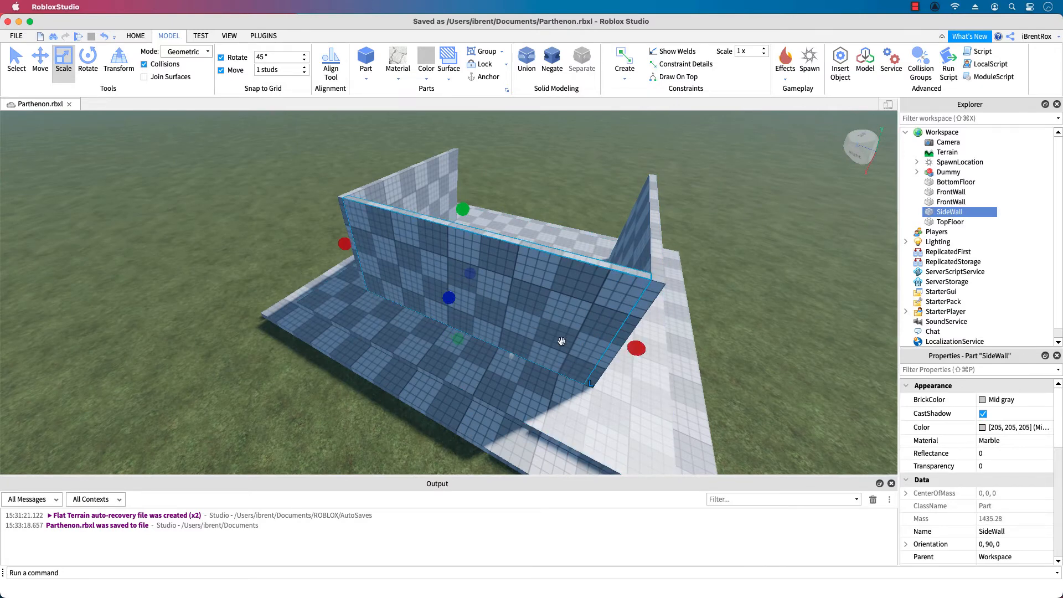
Step: Duplicate the SideWall and place the copy on the opposite side to close the room, checking its corner alignment
right_click_drag(377, 354, 378, 348)
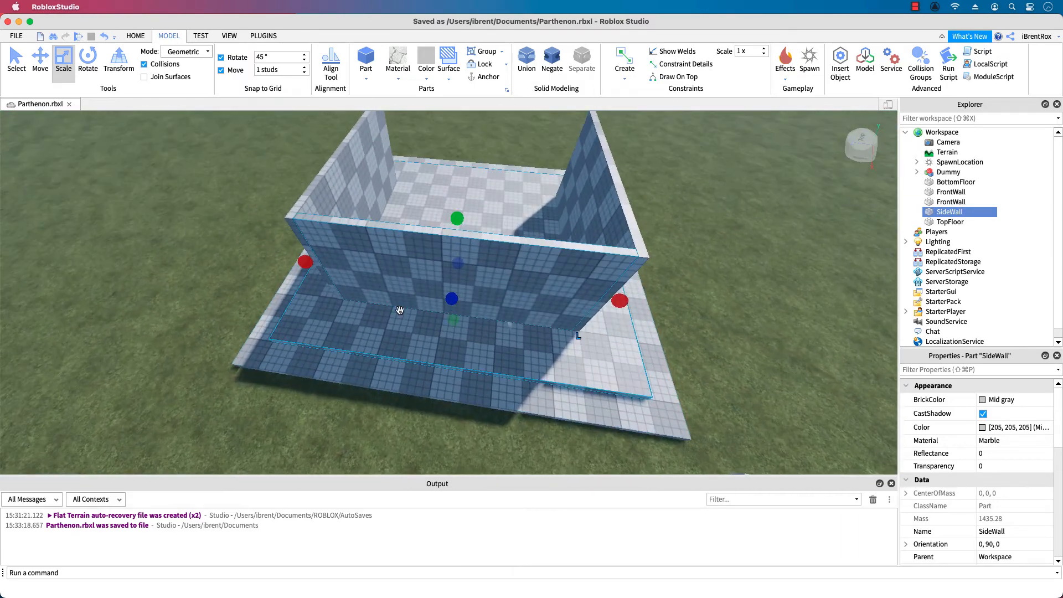
key("super+d")
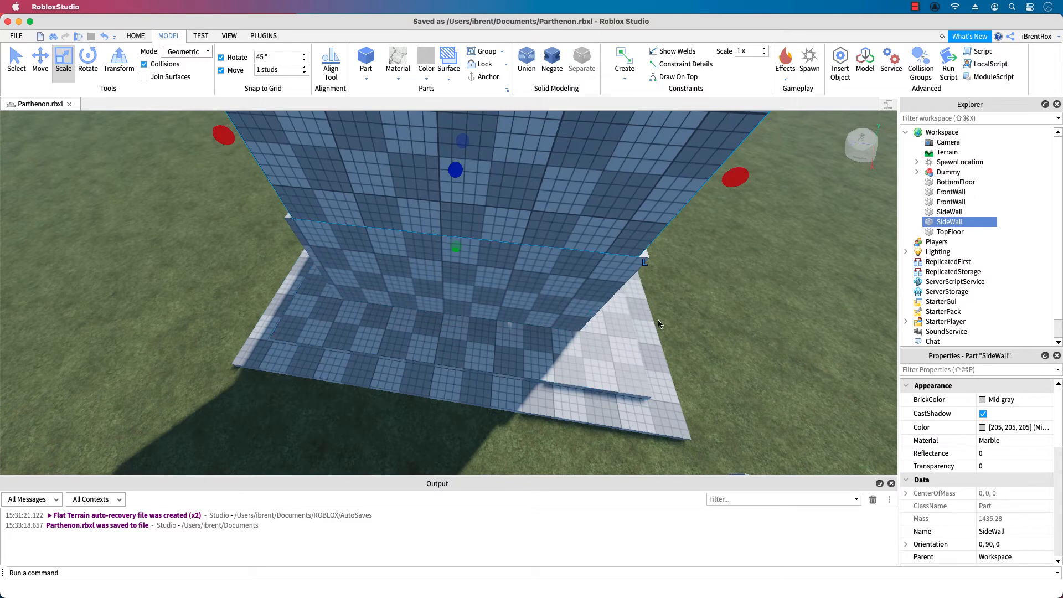
scroll(659, 324, "down", 6)
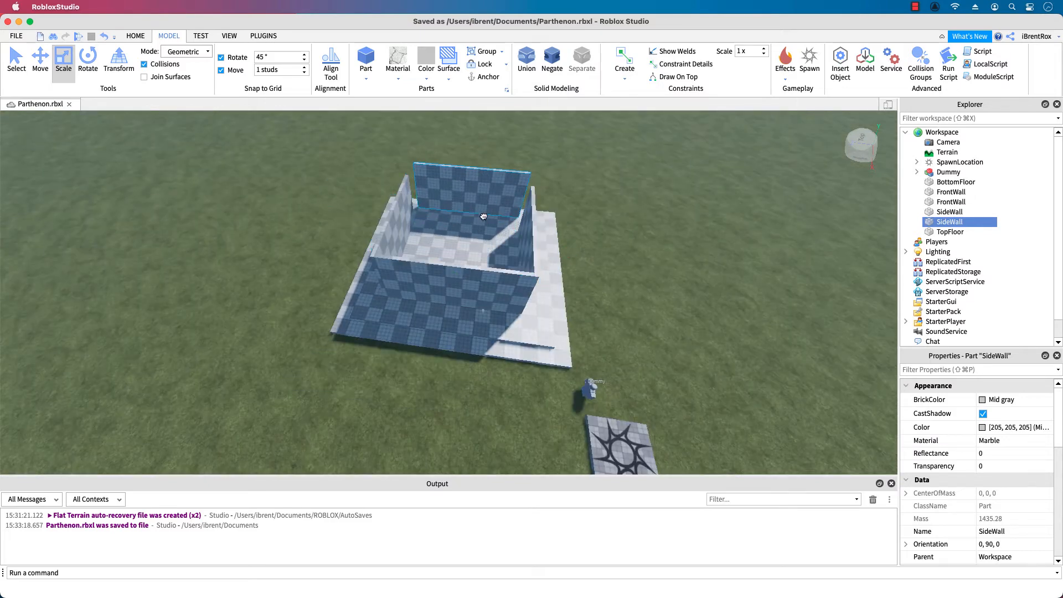
scroll(482, 228, "up", 5)
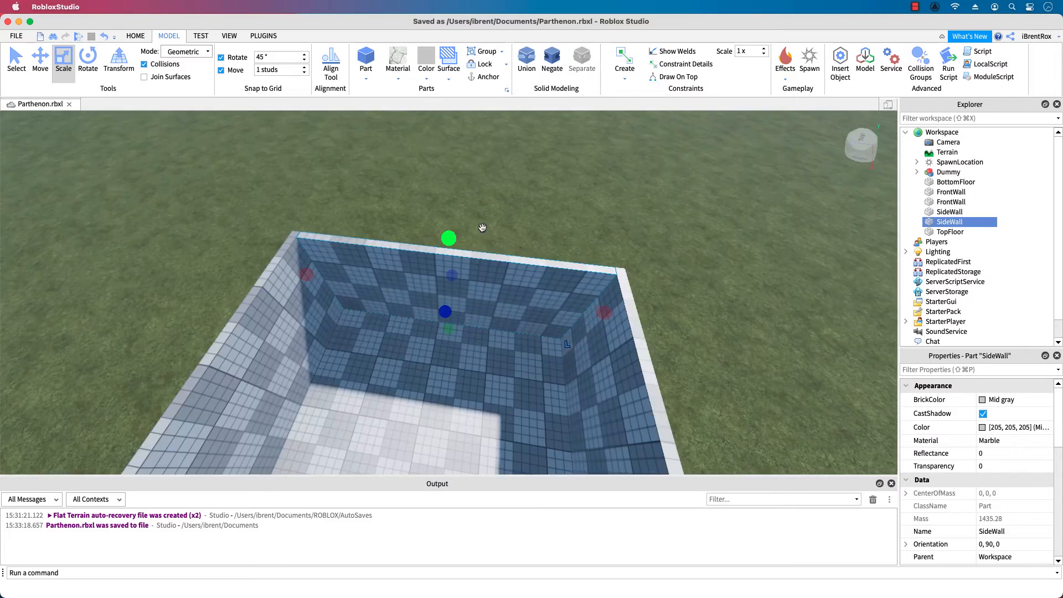
right_click_drag(622, 302, 622, 305)
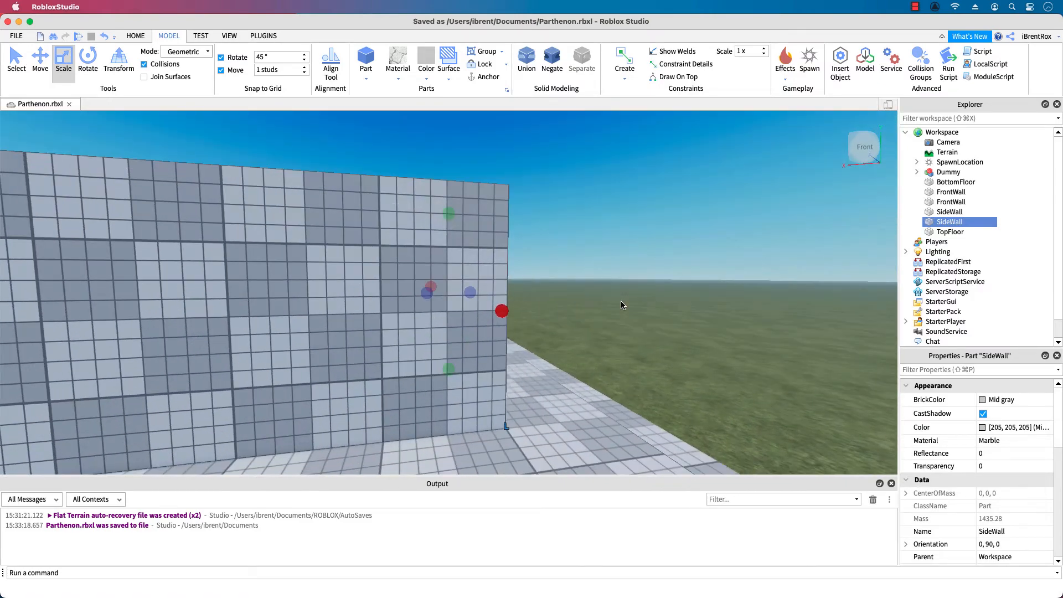
scroll(367, 381, "down", 5)
right_click_drag(344, 429, 344, 429)
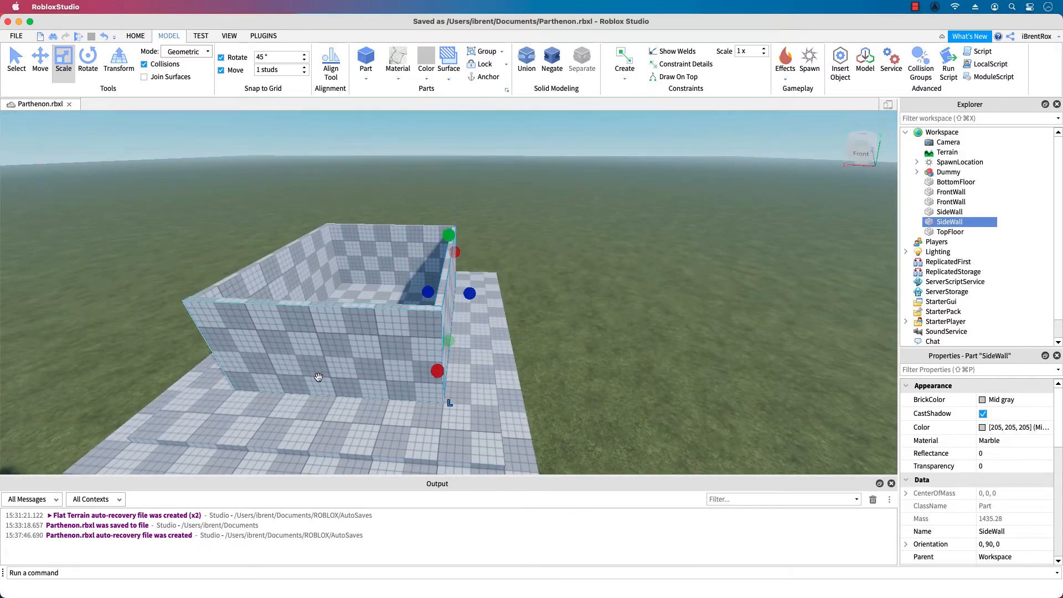
Step: Place the Dummy on the top floor in front of the front wall and scale it up
right_click_drag(391, 418, 412, 442)
left_click(355, 376)
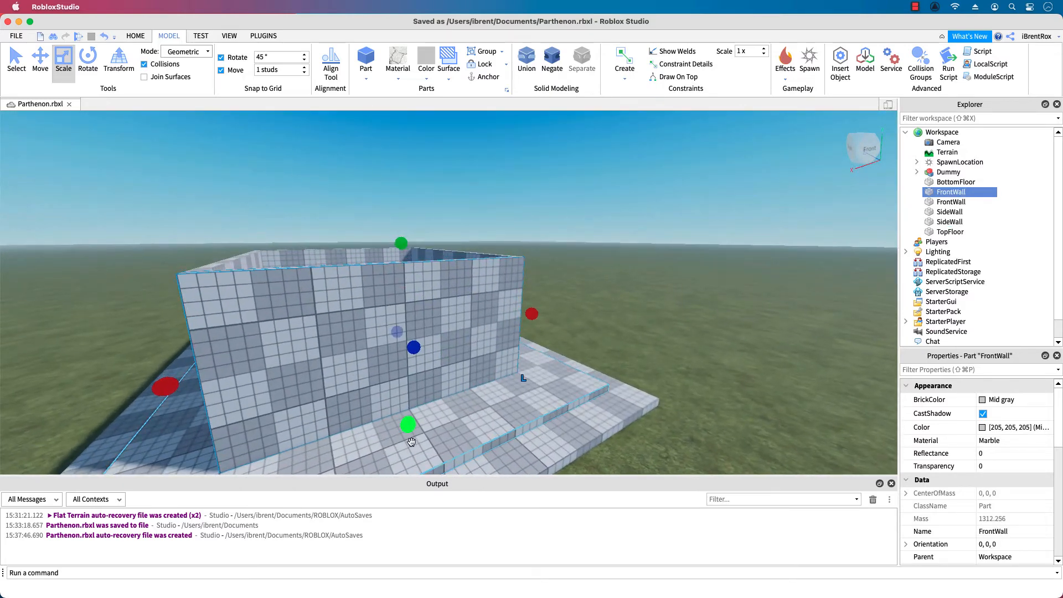
scroll(356, 373, "down", 3)
right_click_drag(511, 372, 510, 375)
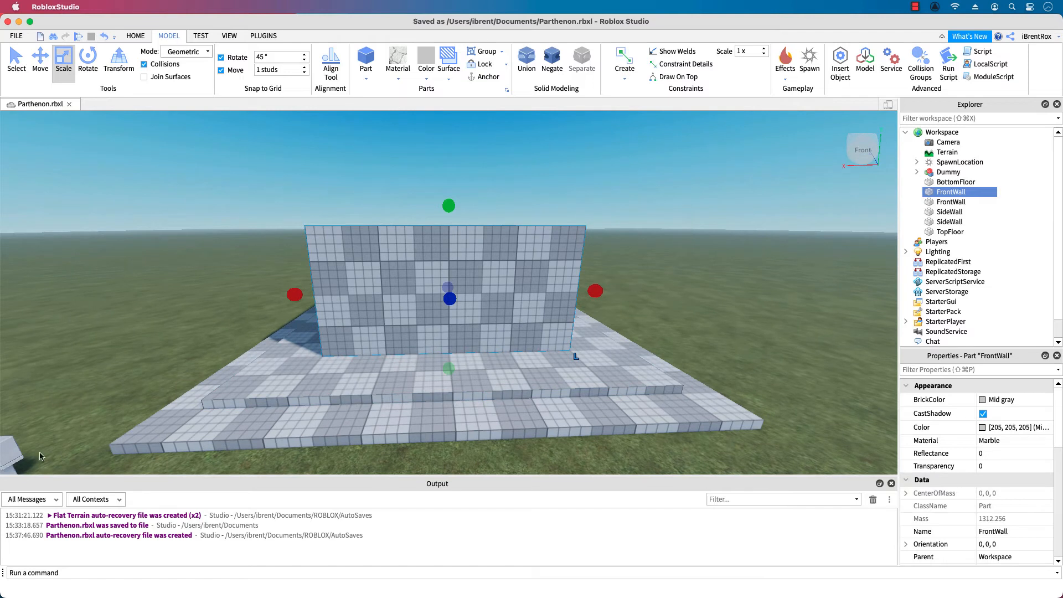
left_click_drag(14, 454, 417, 365)
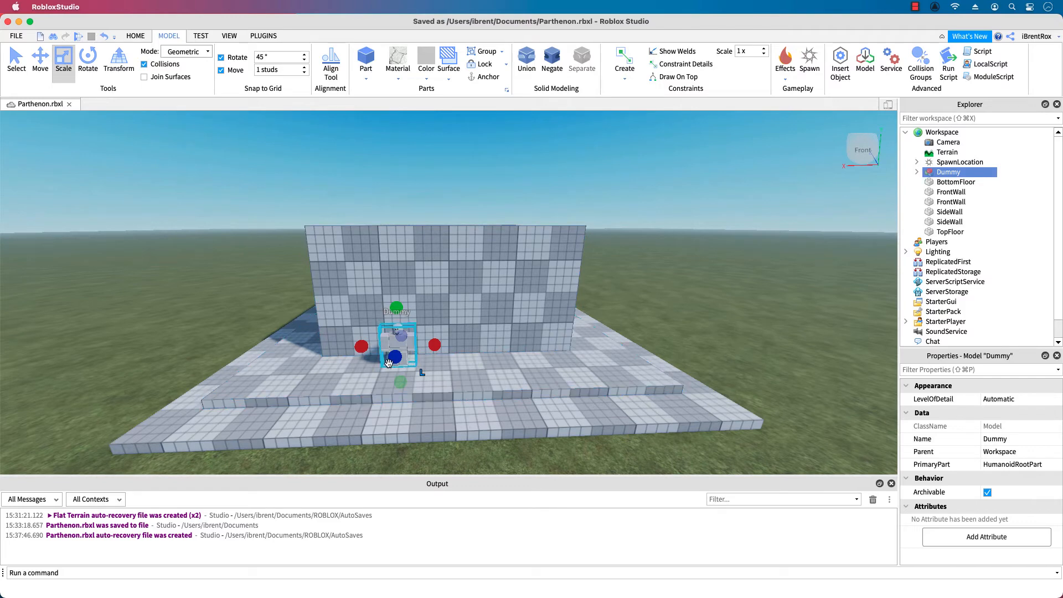
left_click_drag(395, 357, 306, 392)
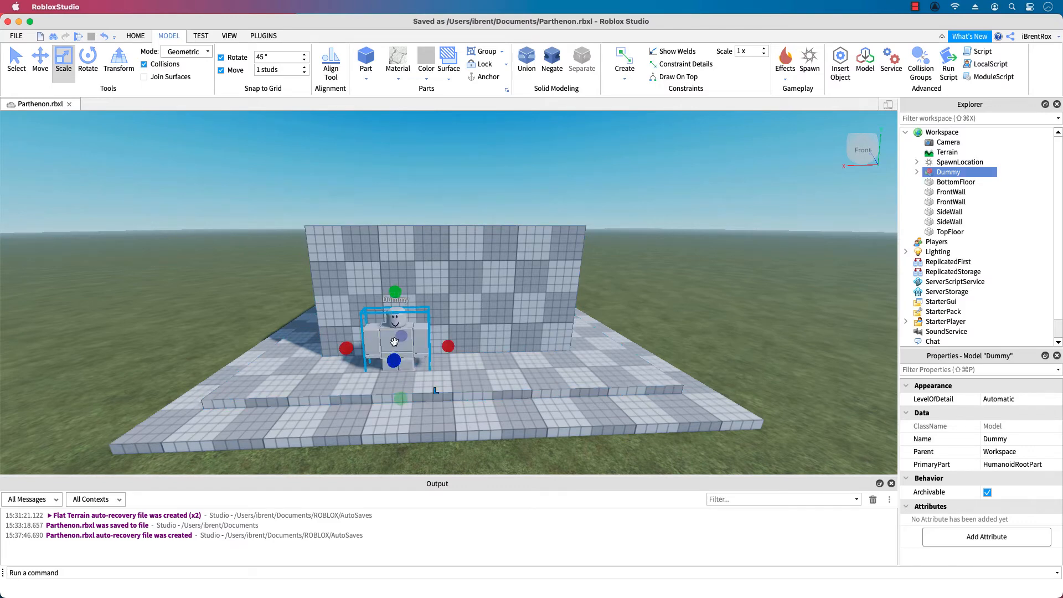
Step: Move the Dummy off the building onto the grass beside the bottom floor and select BottomFloor
left_click_drag(394, 342, 47, 469)
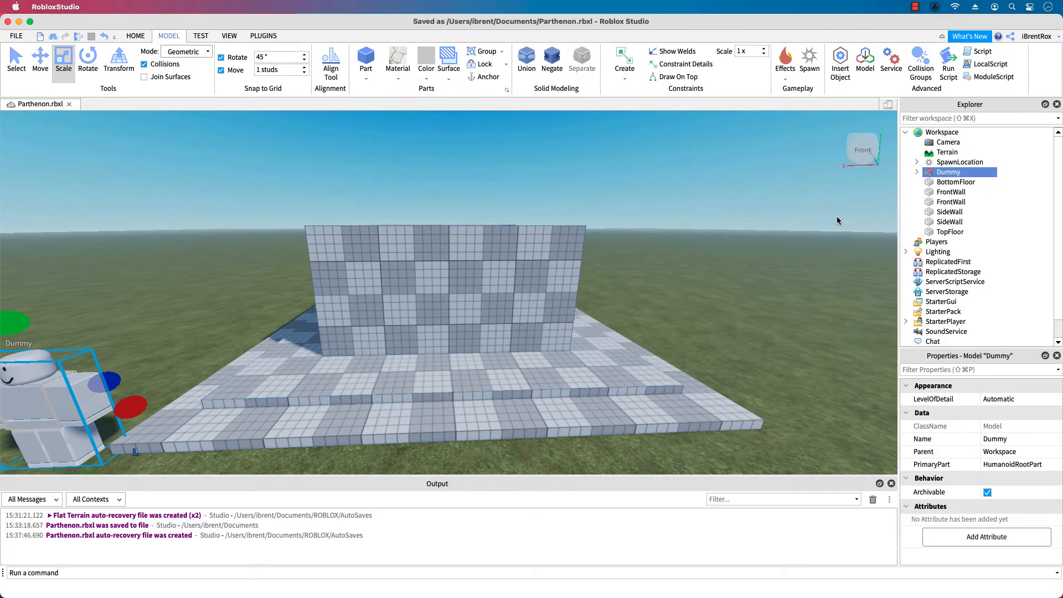
left_click(950, 183)
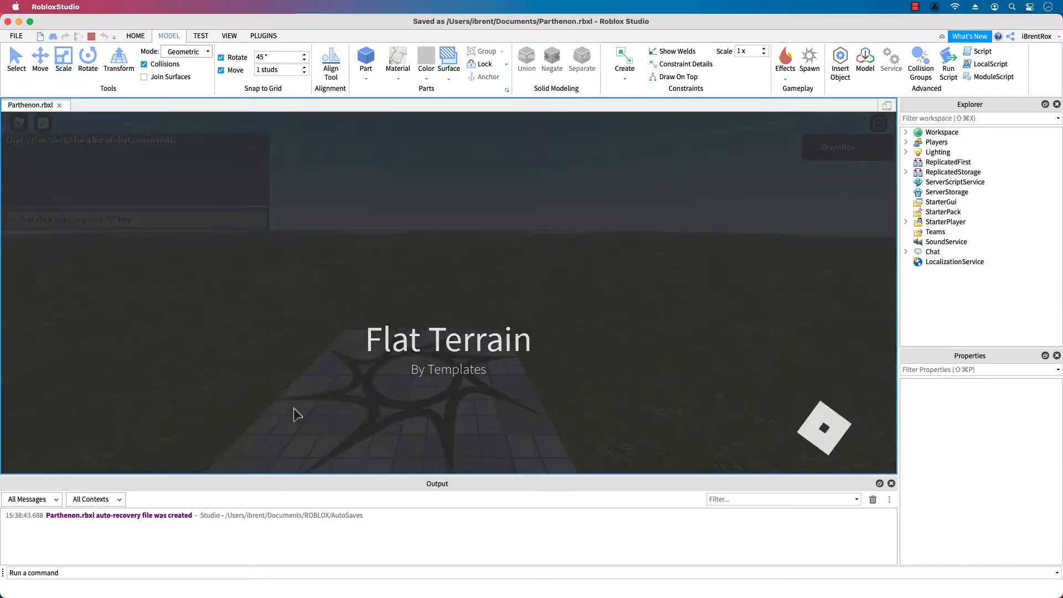
Step: Playtest the place by walking the avatar past the Dummy and around the building's walls, and stop the test
key("a")
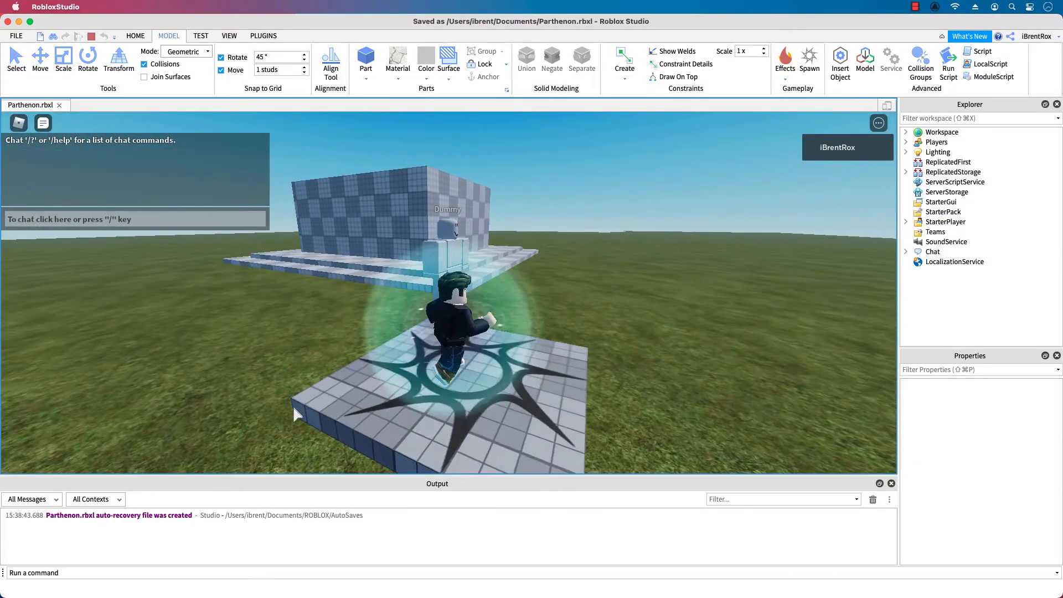
key("w")
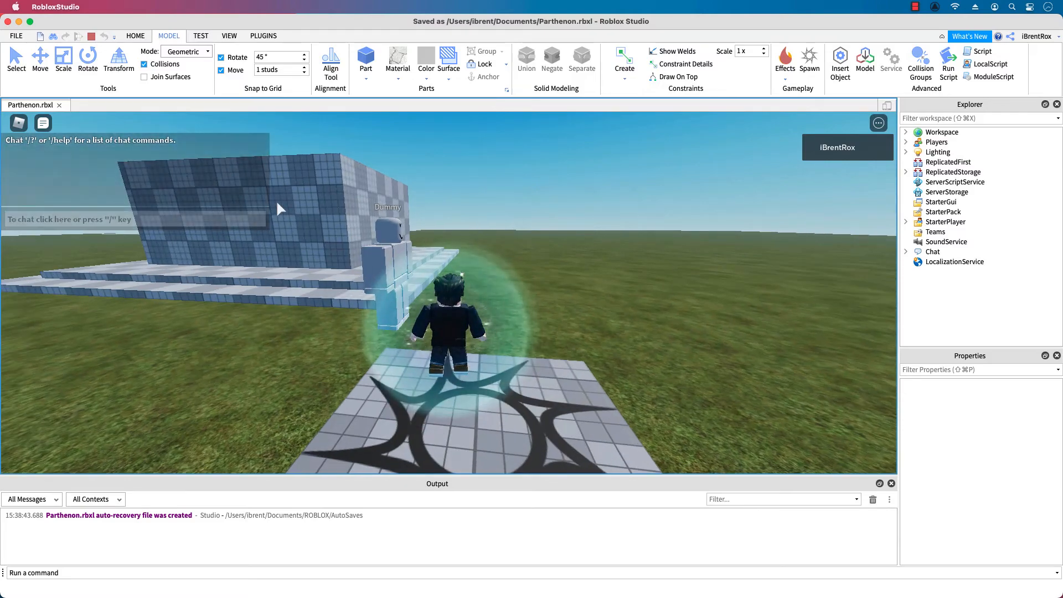
key("w")
key("w")
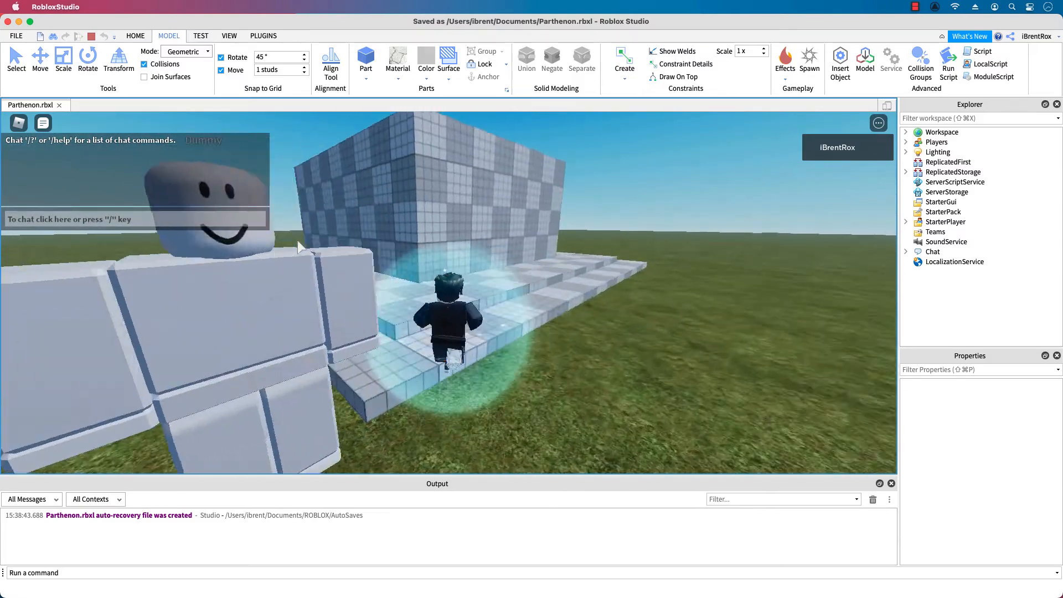
key("Right")
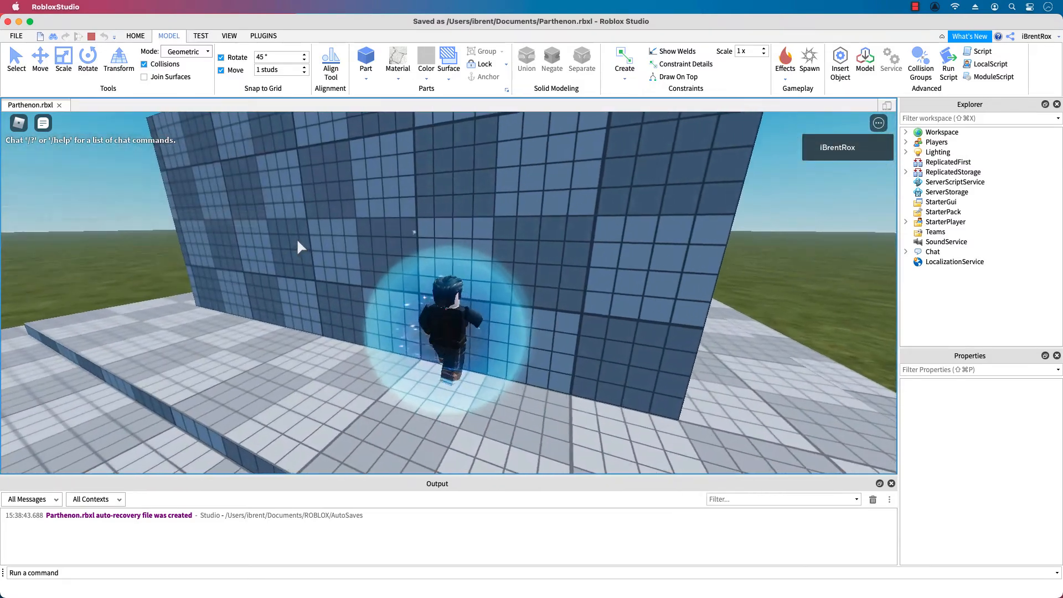
key("w")
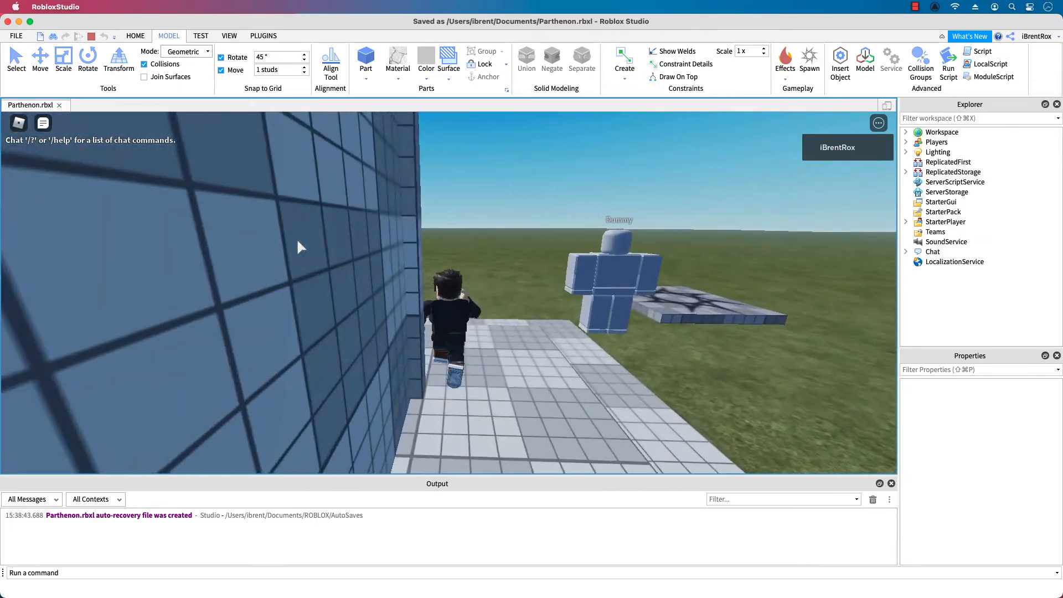
key("s")
key("w")
key("Left")
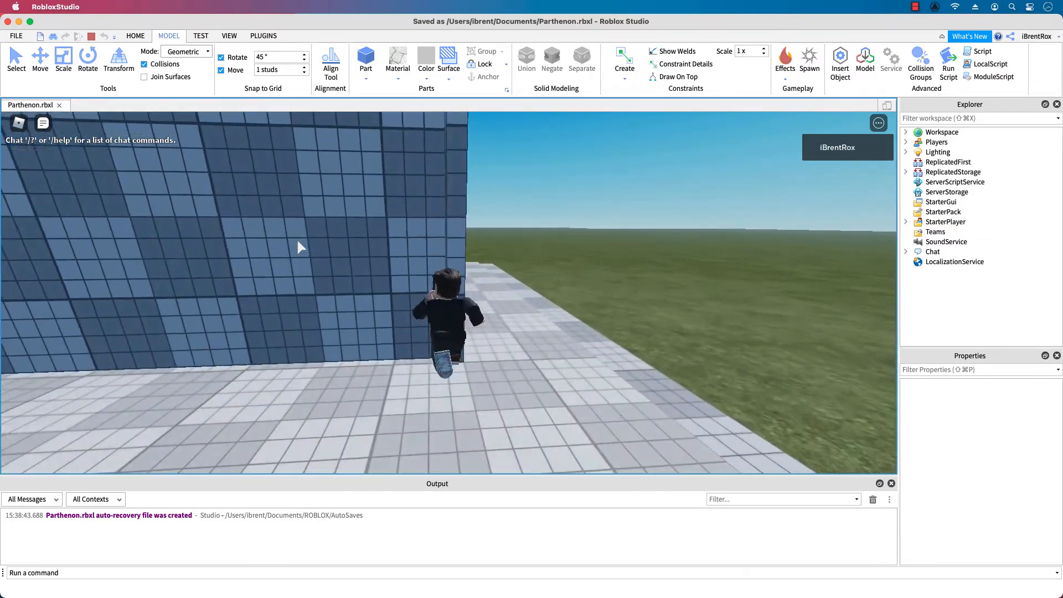
key("Right")
key("w")
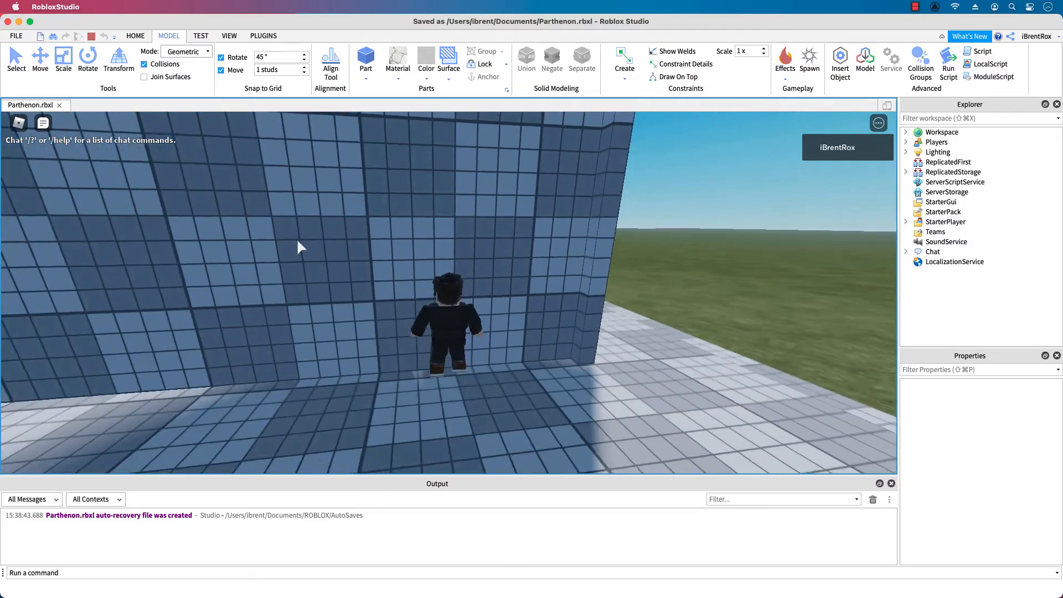
key("Right")
key("Left")
key("Right")
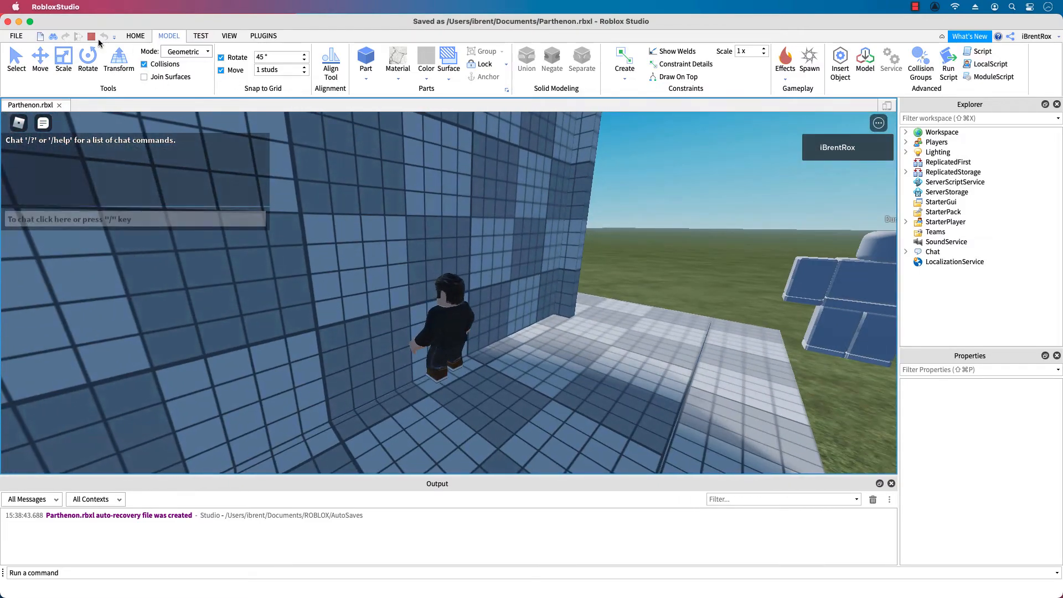
key("shift+F5")
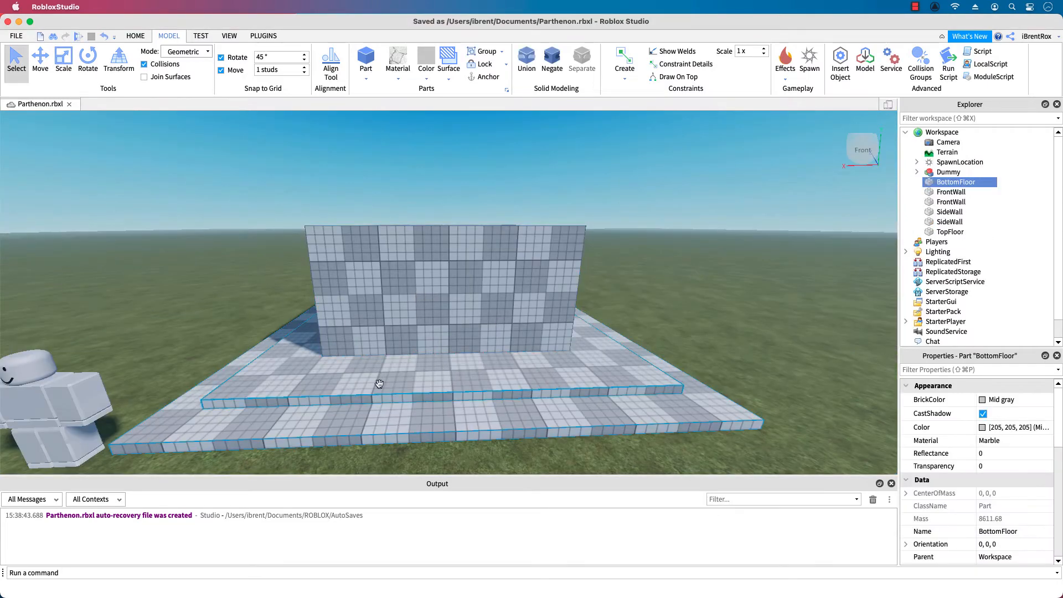
Step: Select both floors and all four walls together and anchor them
left_click(487, 385)
right_click_drag(480, 392, 480, 392)
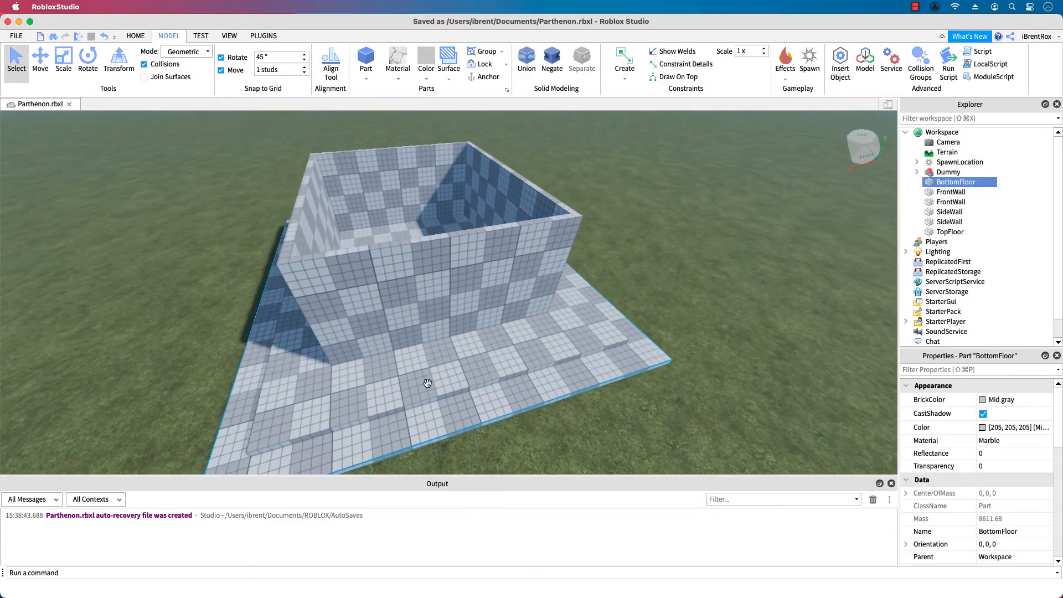
left_click_drag(227, 198, 668, 440)
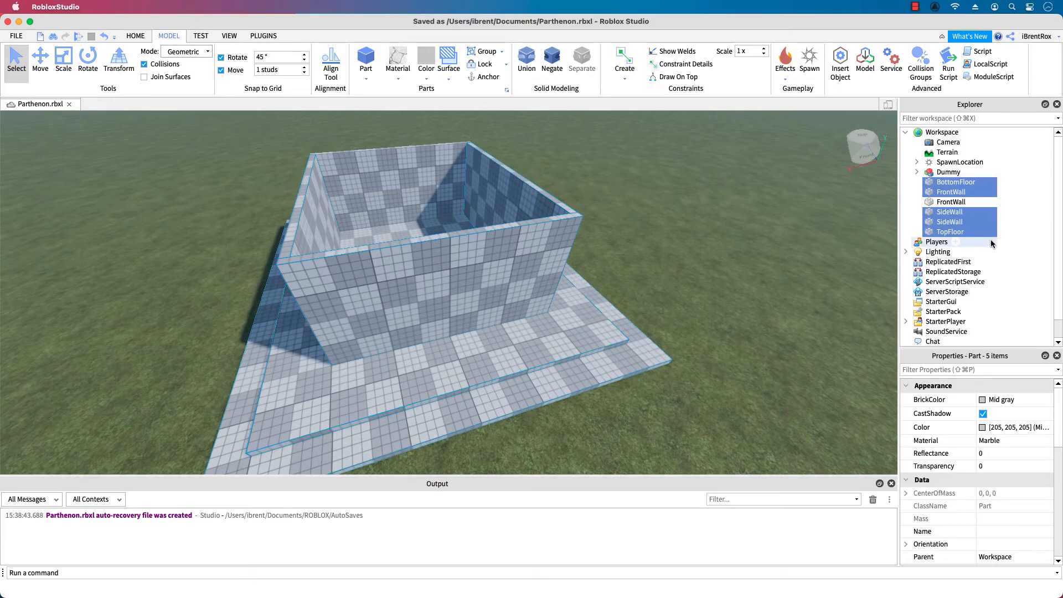
left_click(952, 205, "super")
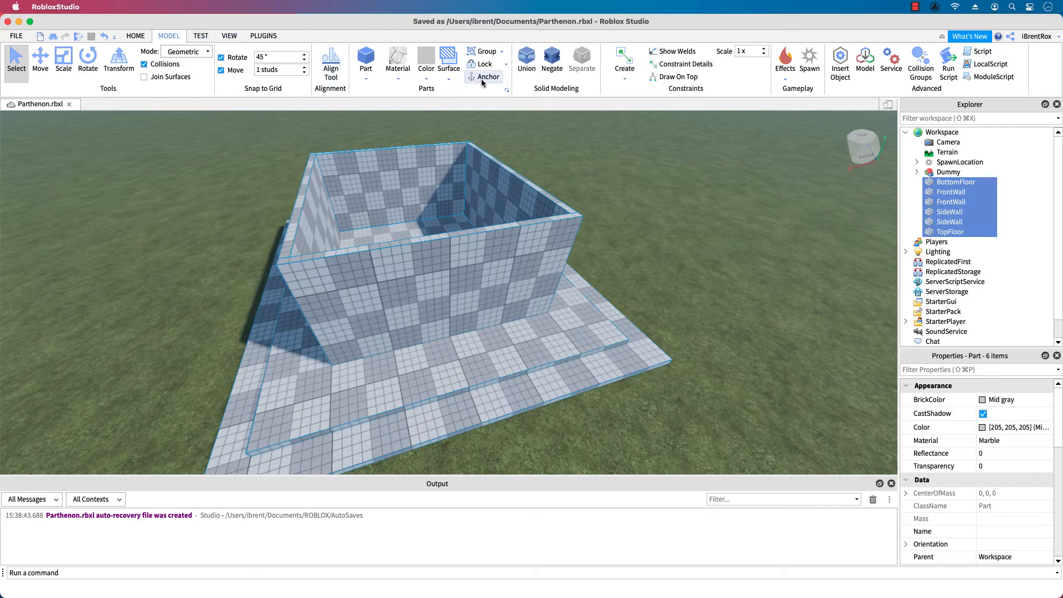
right_click_drag(704, 395, 705, 394)
Step: Check the Anchored property of the side walls and the back wall, and clear the selection
double_click(954, 212)
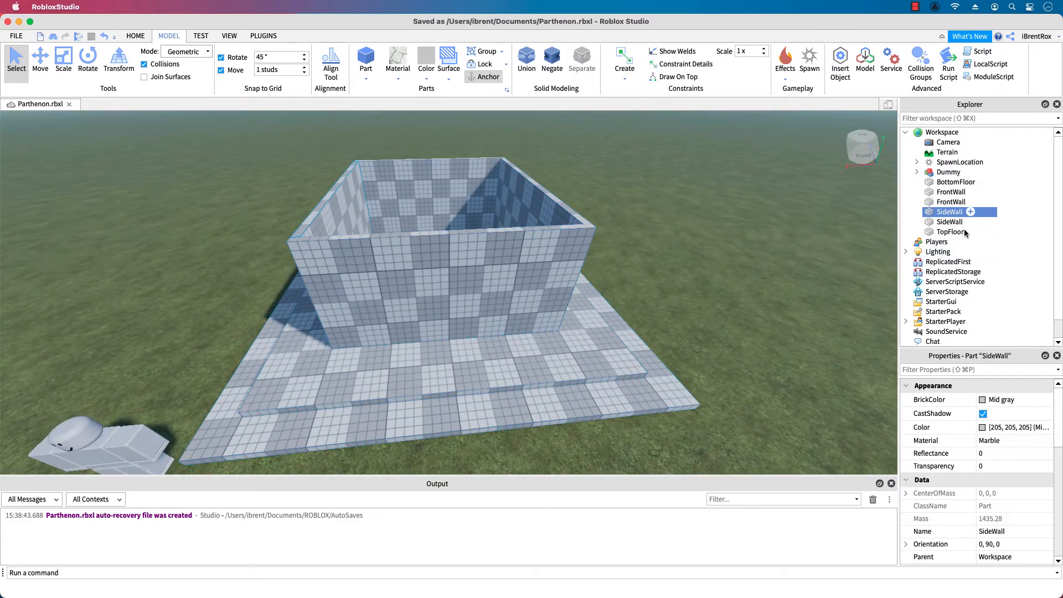
left_click(949, 222)
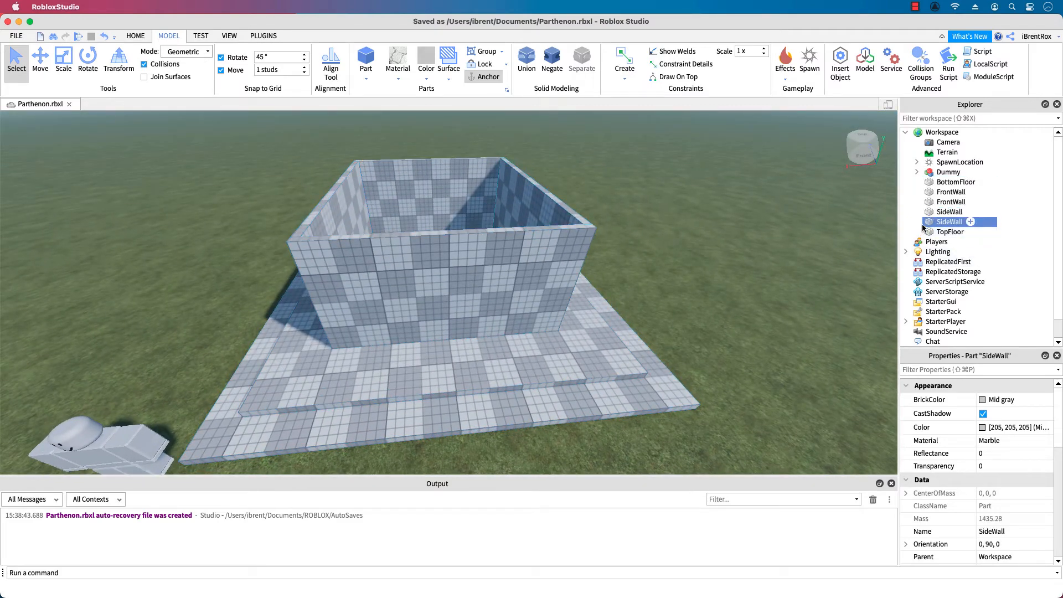
scroll(1011, 441, "down", 2)
scroll(1011, 441, "down", 6)
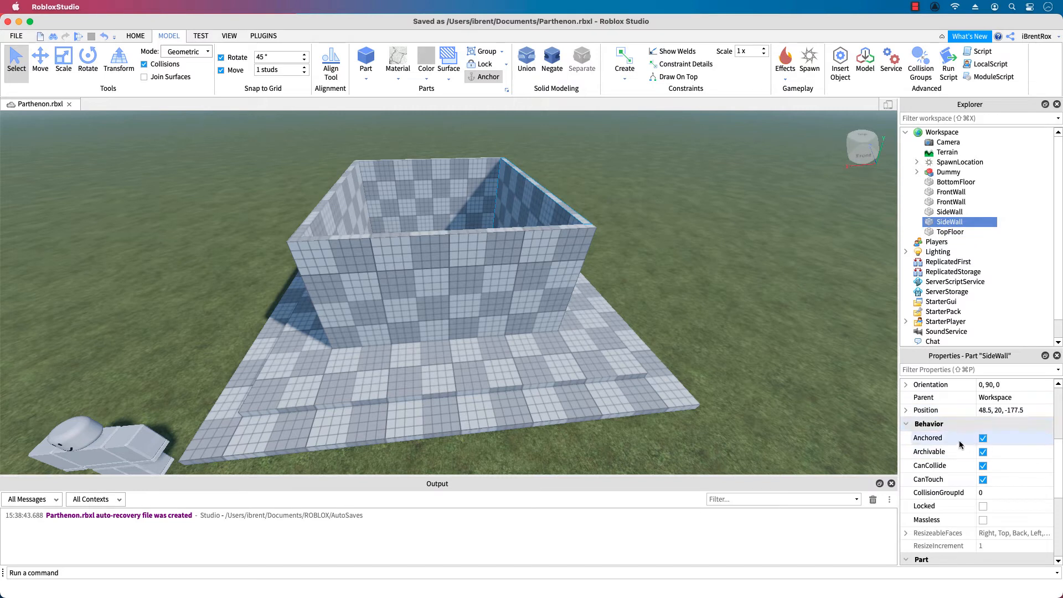
left_click(951, 202)
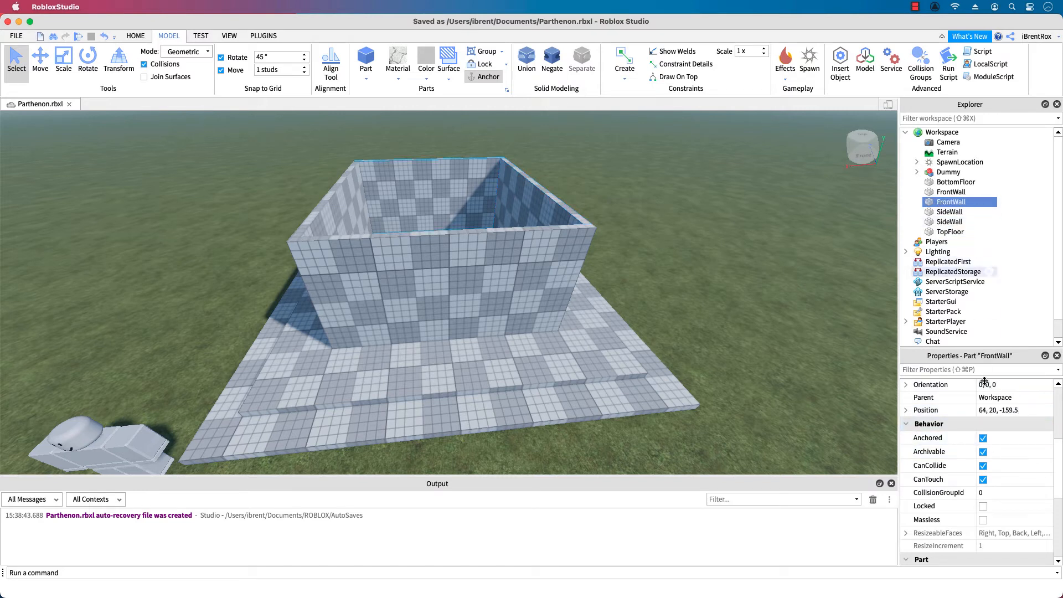
left_click(656, 282)
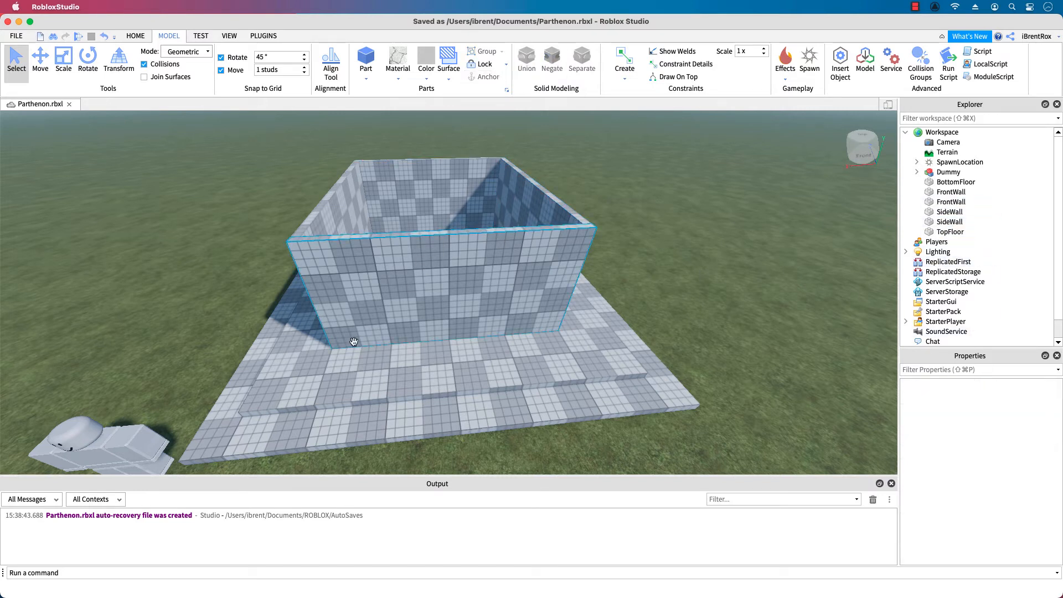
Step: Insert a Block part and place it on the top floor in front of the front wall
right_click_drag(413, 383, 413, 381)
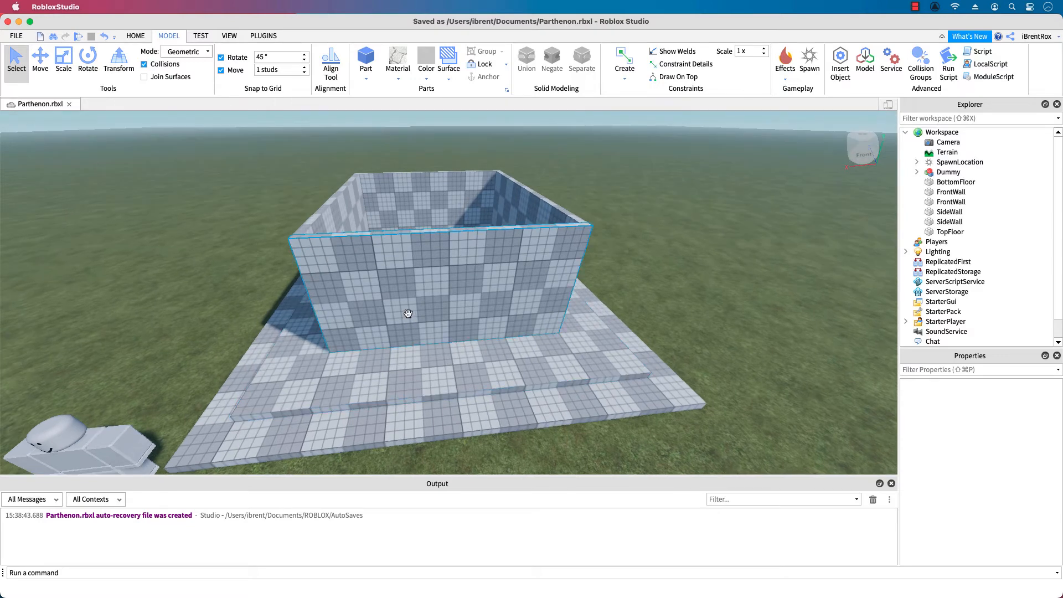
left_click(408, 314)
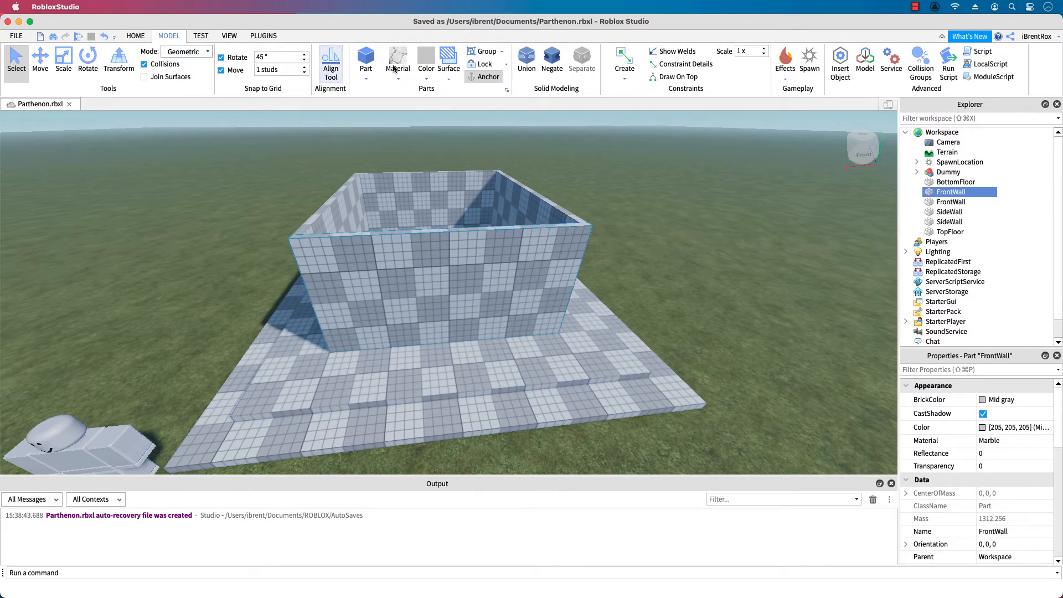
left_click(368, 81)
left_click(371, 95)
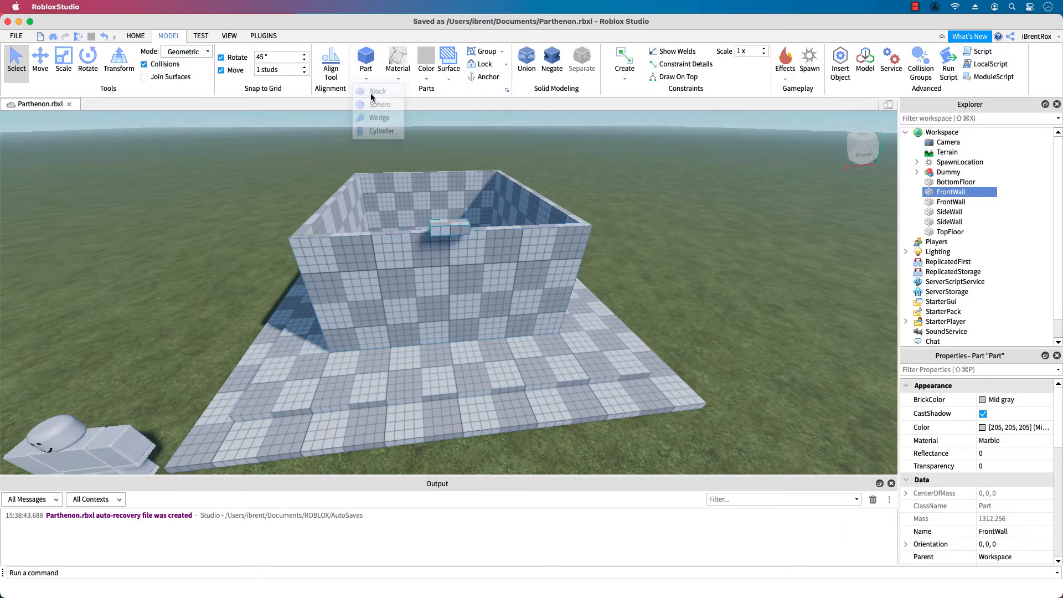
left_click_drag(455, 223, 379, 372)
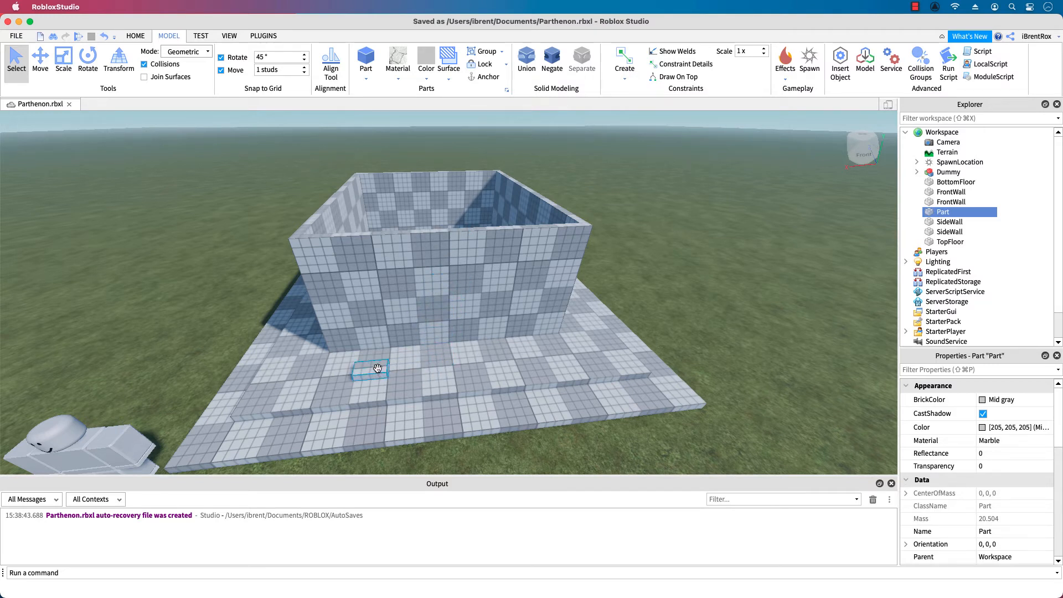
Step: Scale the block into a wide, deep doorway-sized volume whose height stays below the top of the front wall
key("super+3")
left_click_drag(407, 367, 570, 375)
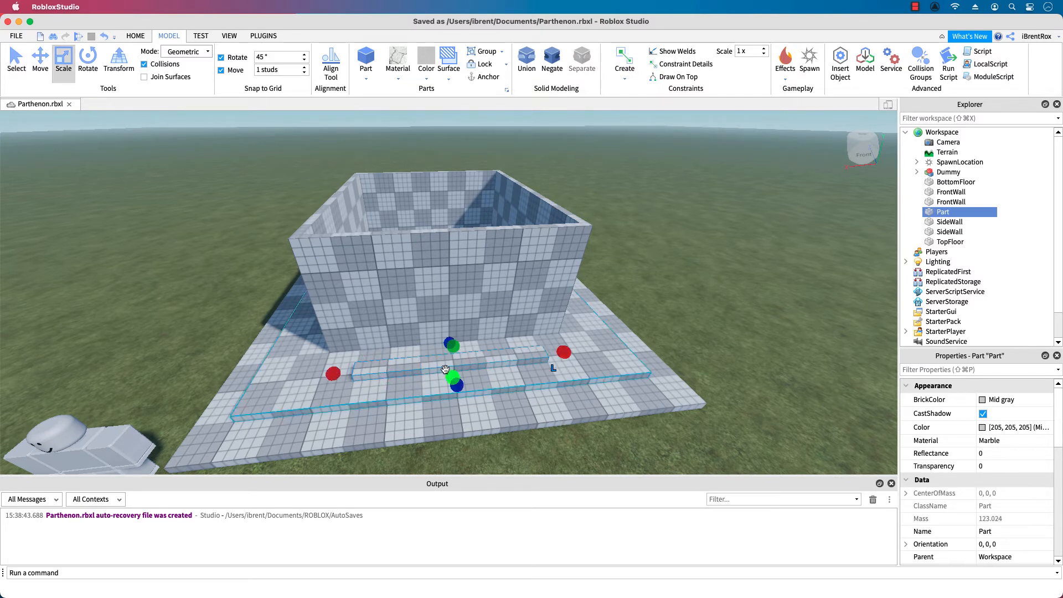
left_click_drag(456, 387, 468, 427)
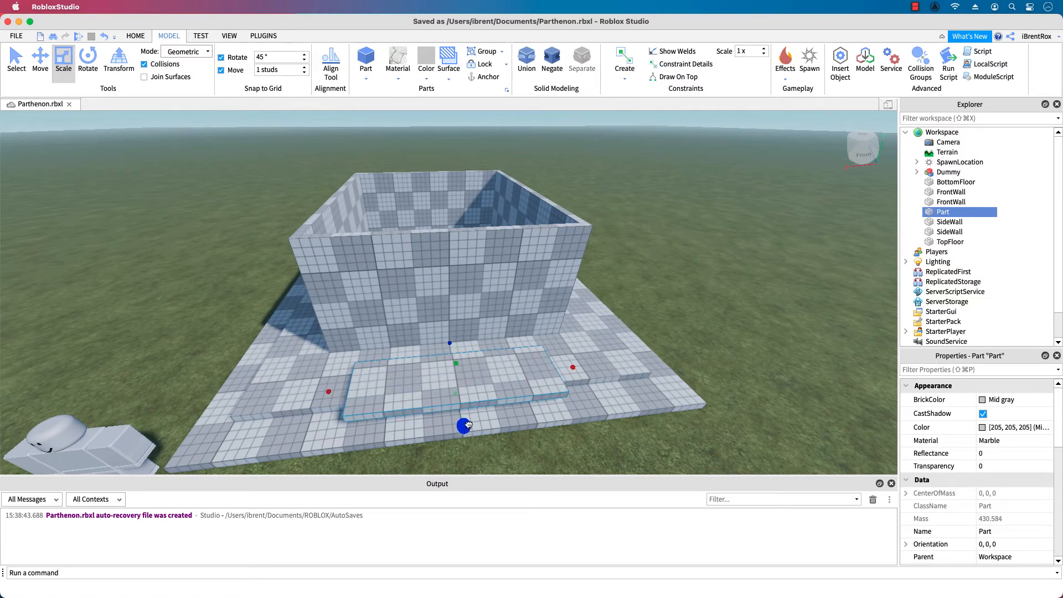
left_click_drag(455, 362, 462, 259)
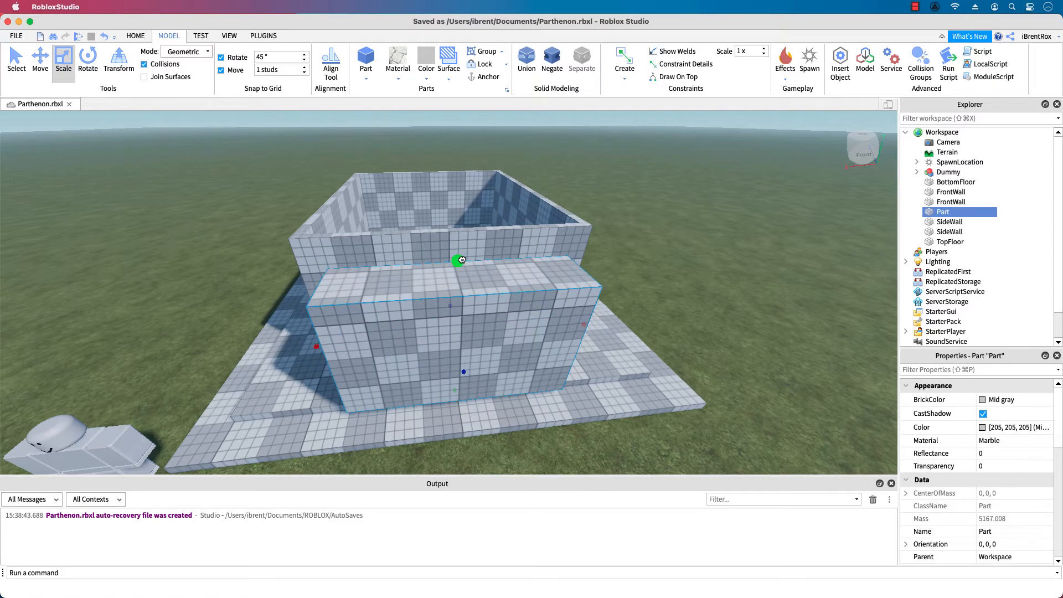
right_click_drag(381, 457, 437, 302)
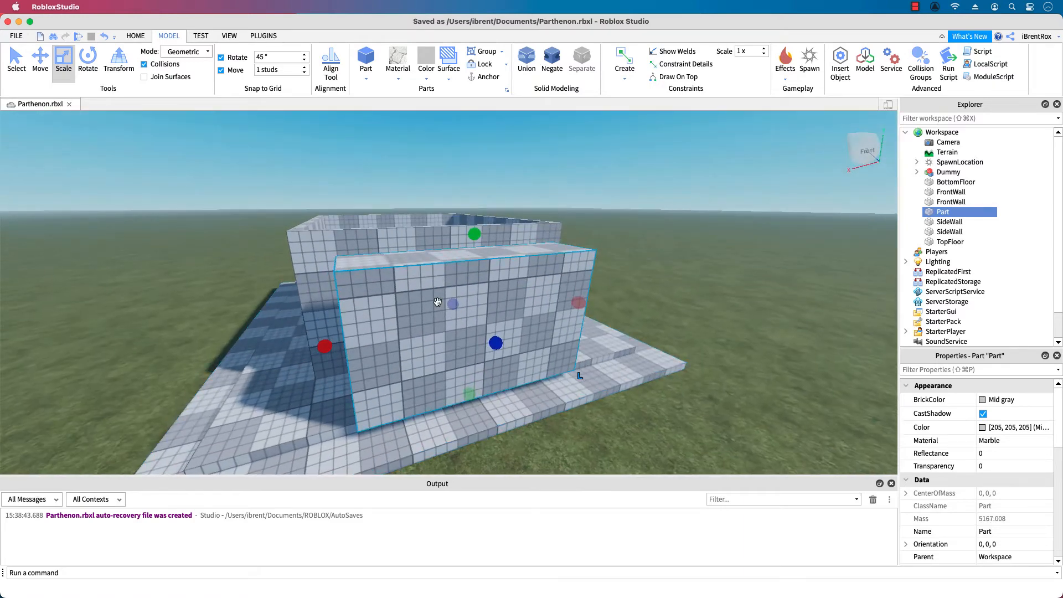
left_click_drag(475, 234, 477, 259)
right_click_drag(480, 465, 505, 461)
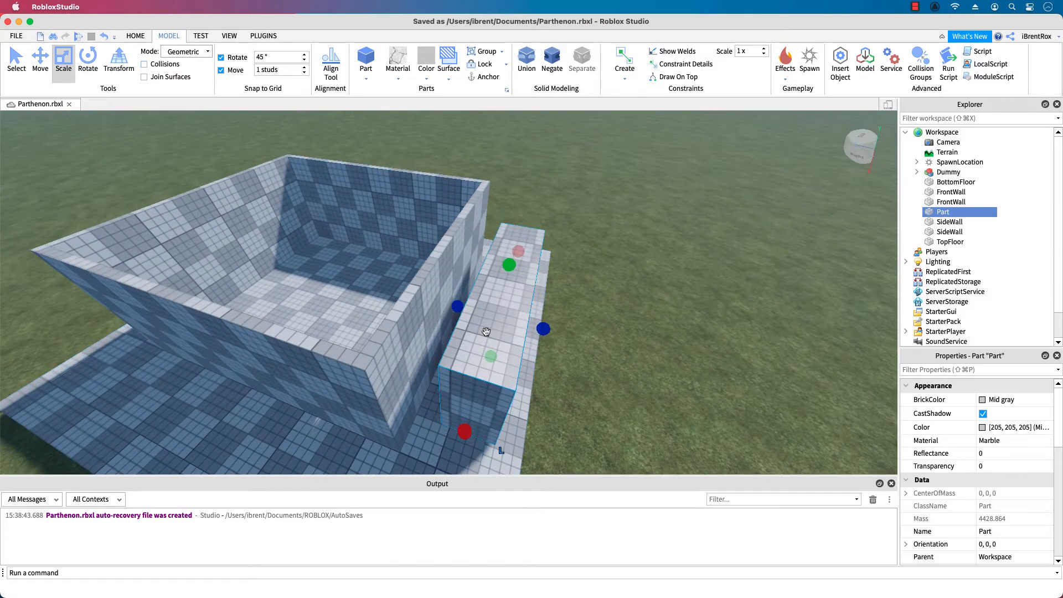
Step: Turn off collisions and move the block back until it passes through the front wall
key("super+2")
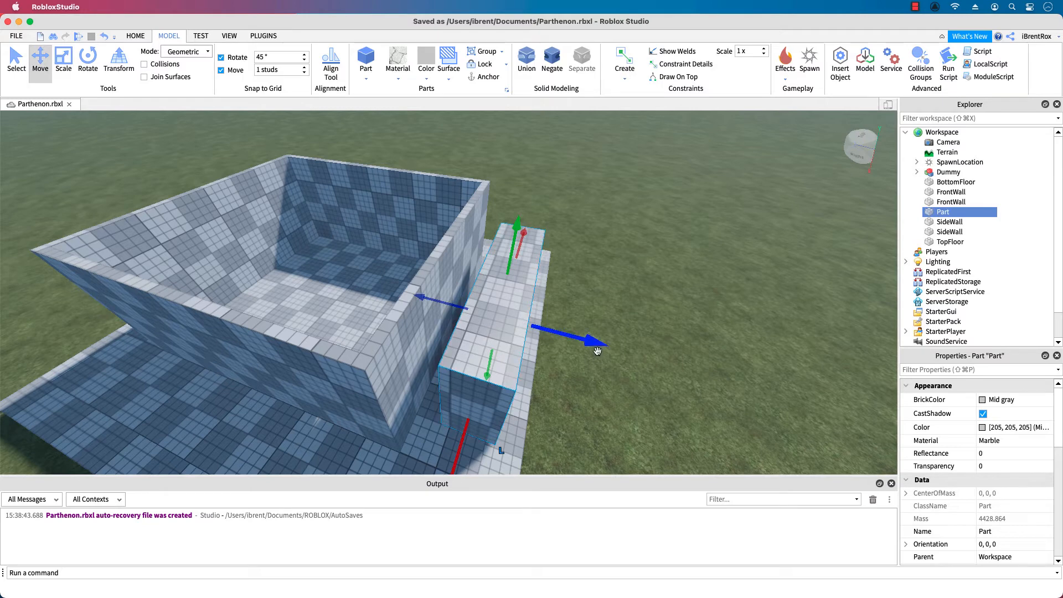
left_click_drag(596, 346, 462, 423)
right_click_drag(461, 423, 395, 356)
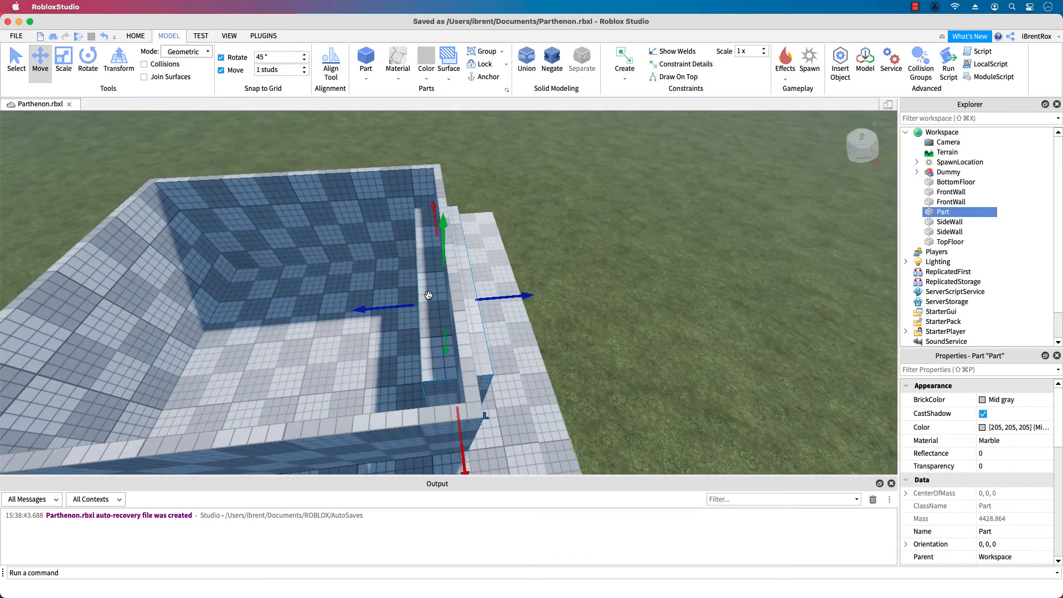
right_click_drag(542, 341, 513, 359)
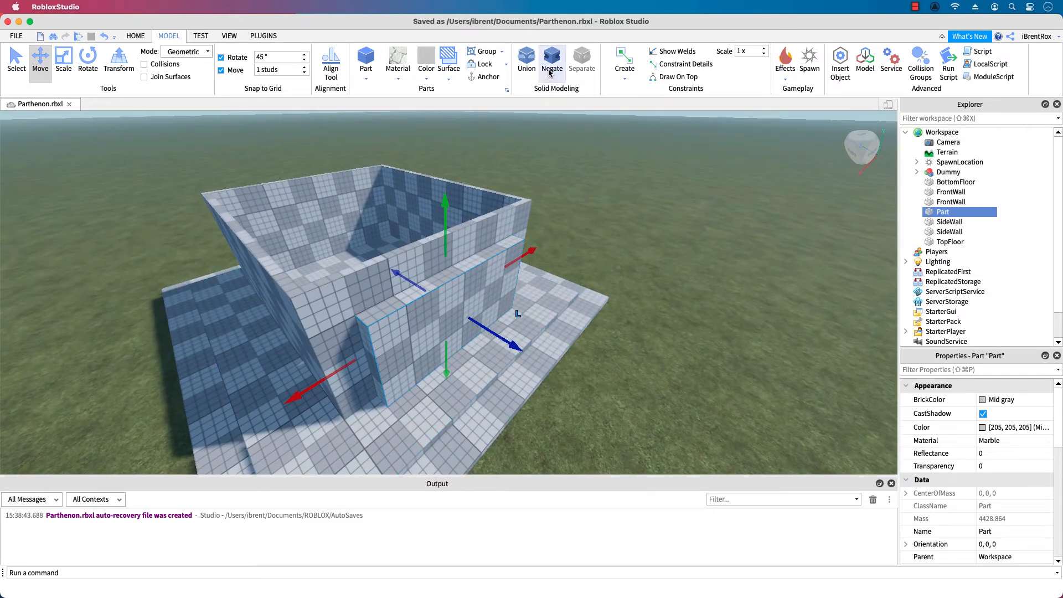
Step: Negate the block and union it with the front wall to cut the doorway, renaming the resulting part FrontDoor
left_click(555, 56)
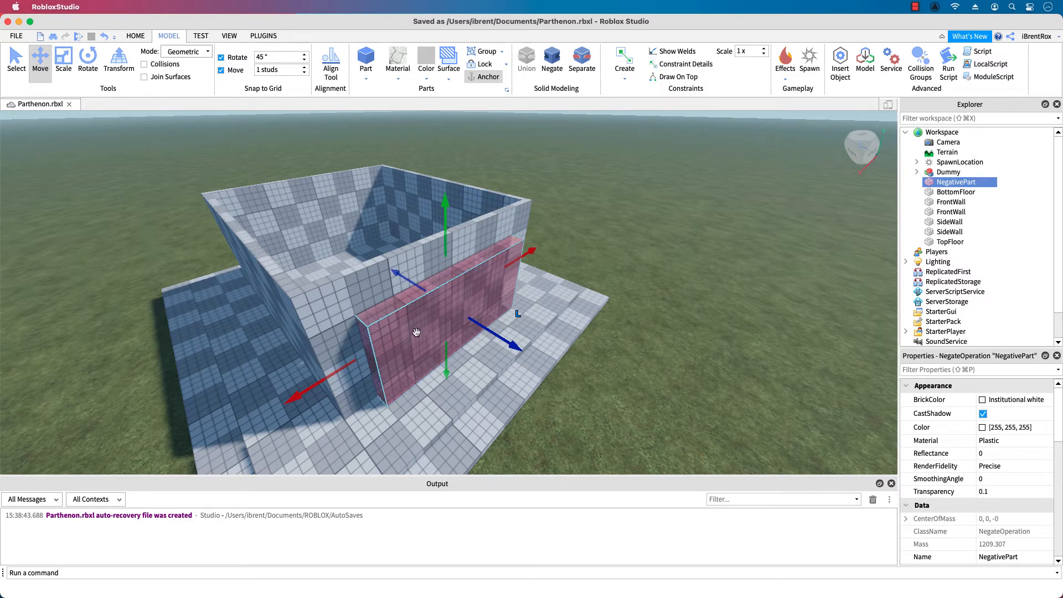
left_click(368, 292, "shift")
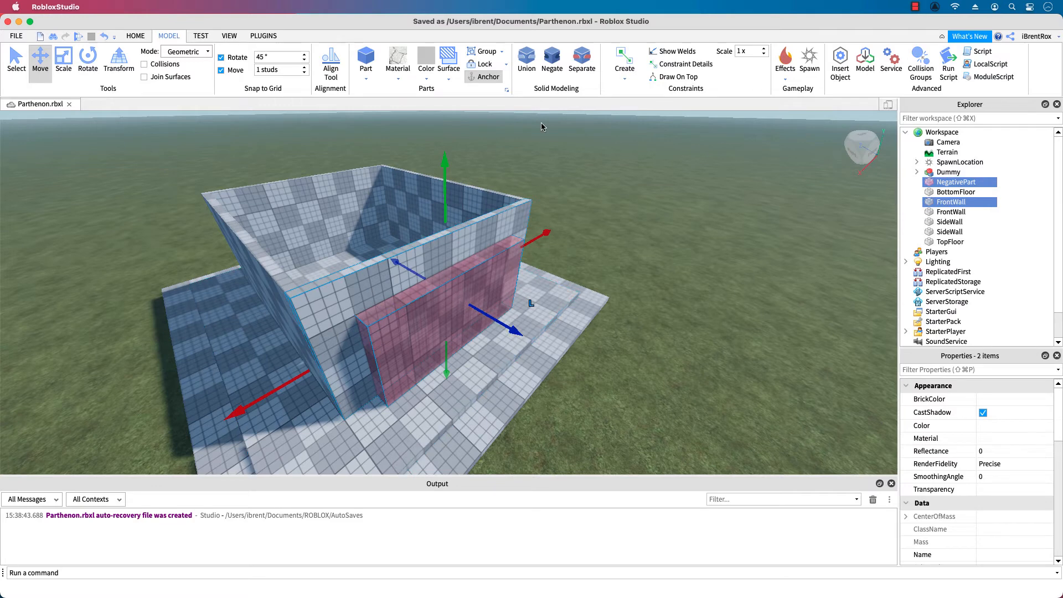
left_click(527, 57)
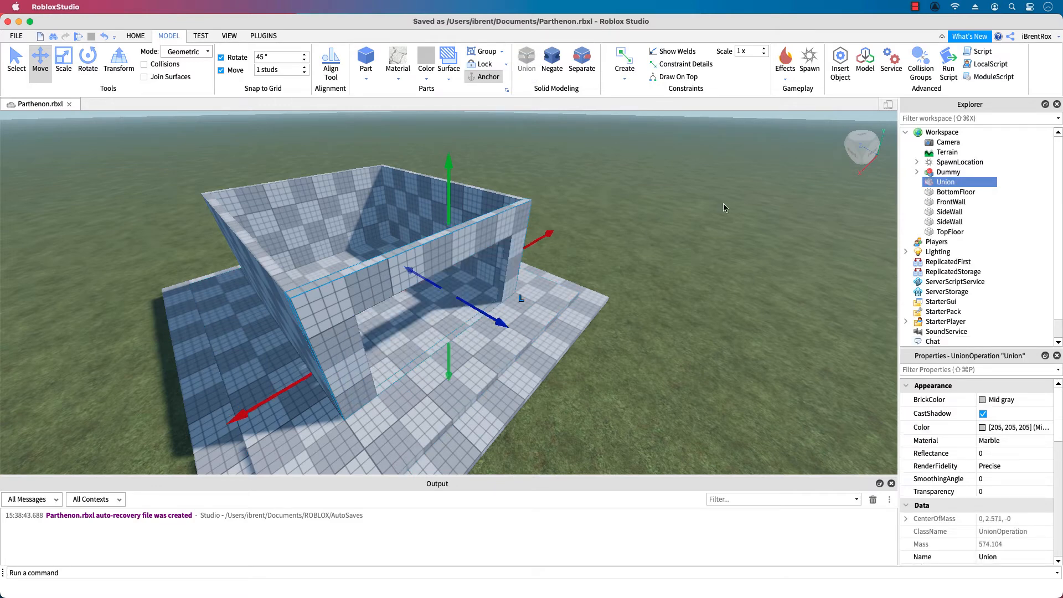
mouse_move(941, 187)
key("Return")
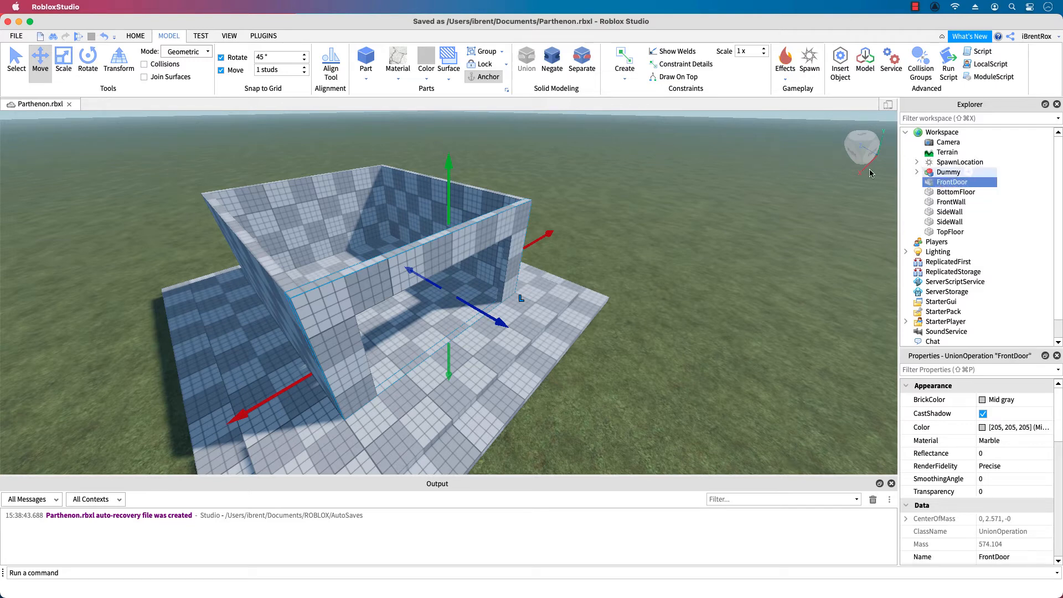
Step: Playtest the place and walk the character from the spawn past the dummy up to the building's front doorway
right_click_drag(517, 370, 518, 371)
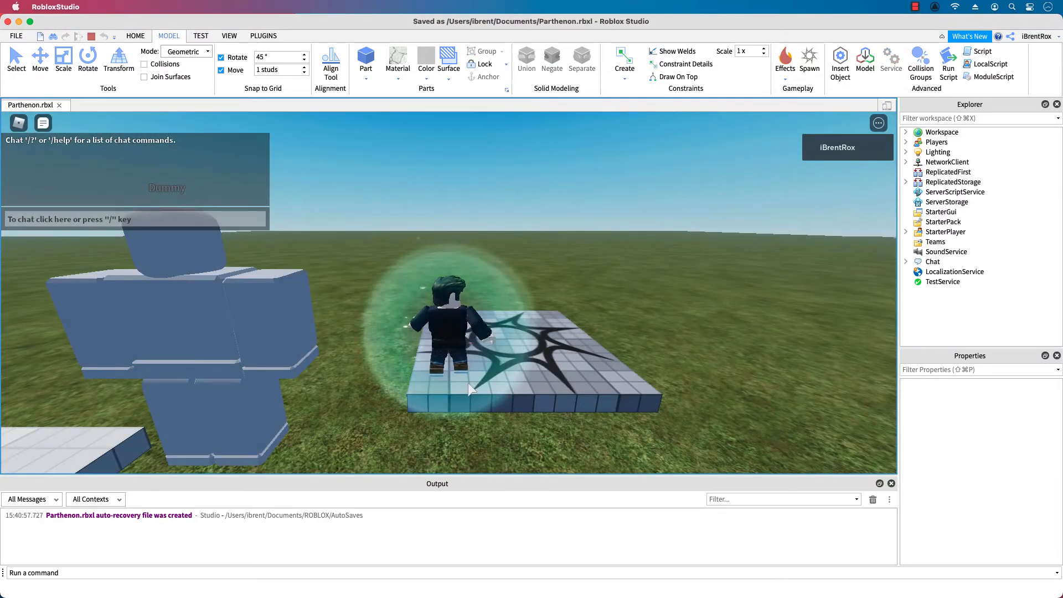
key("w")
key("Left")
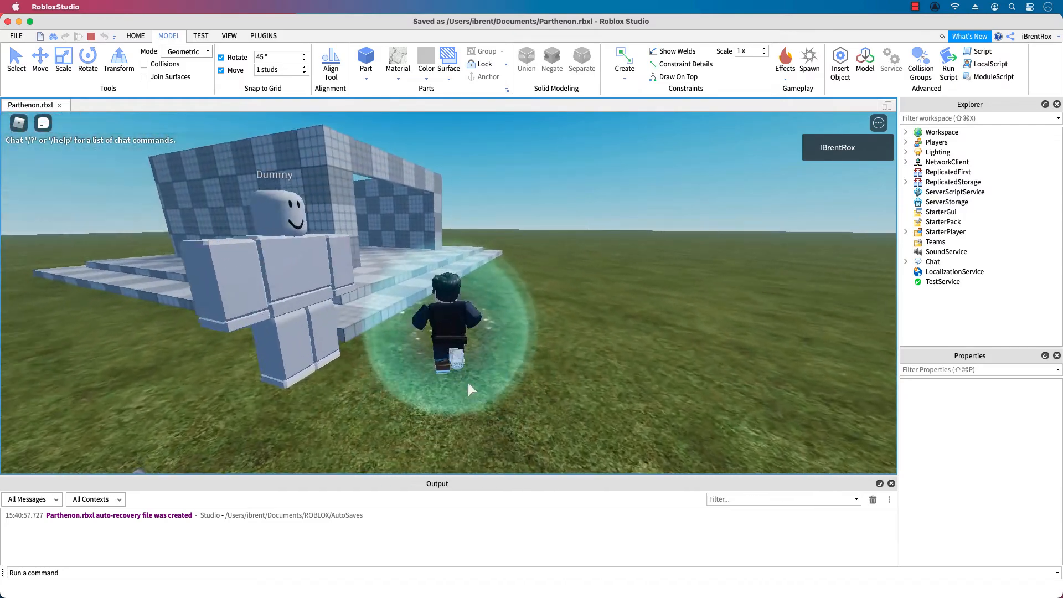
key("d")
key("s")
key("Left")
key("w")
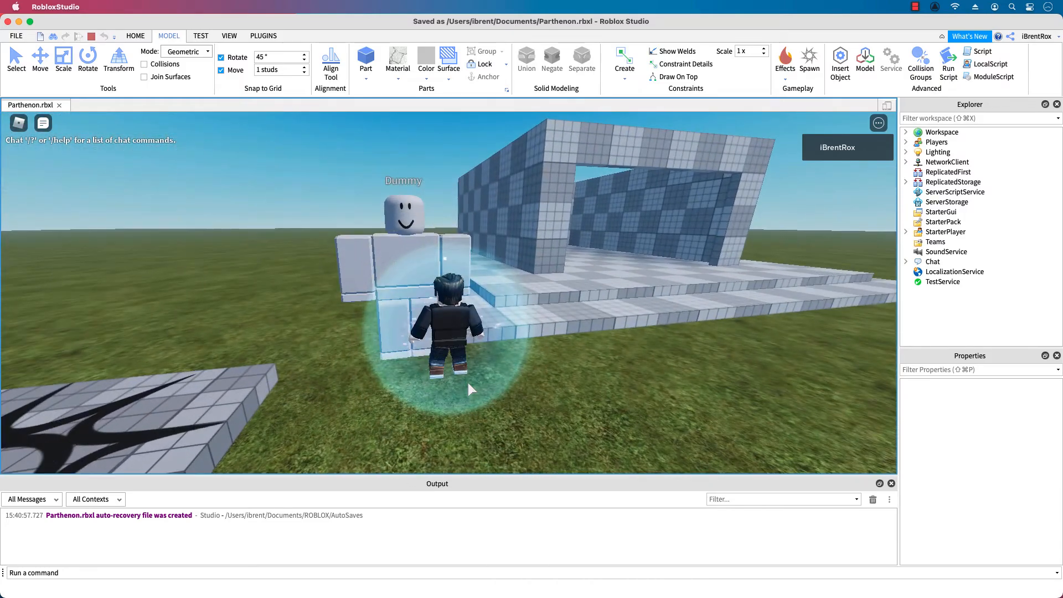
key("s")
key("w")
key("w")
key("d")
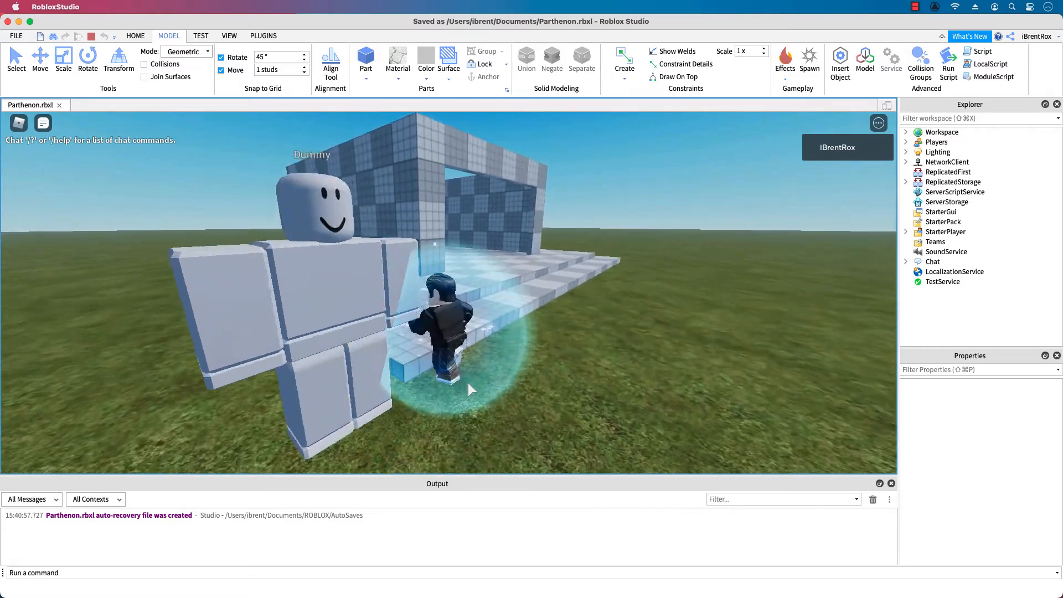
key("Left")
key("Left")
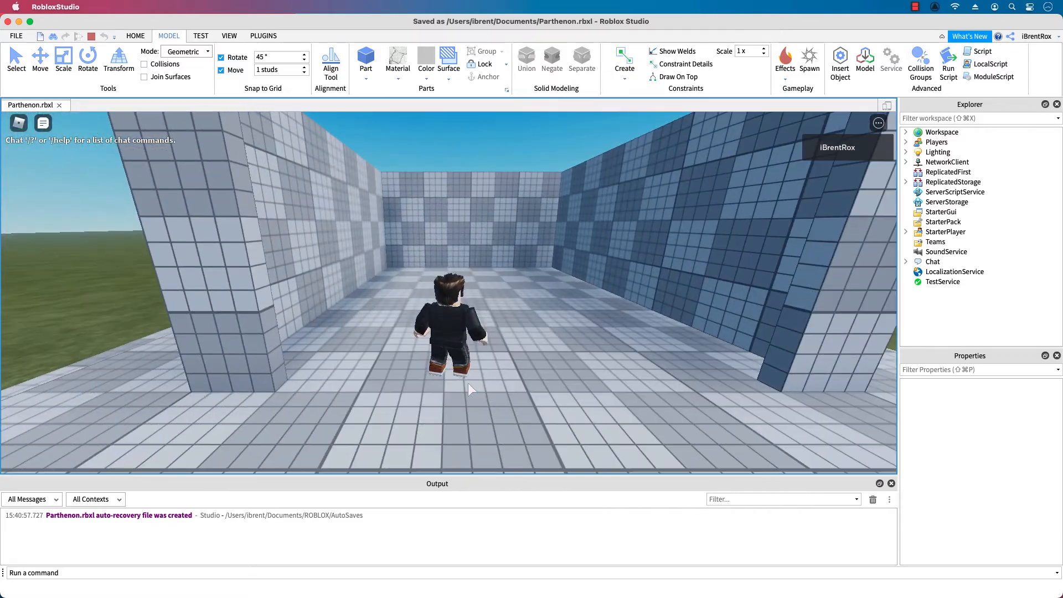
Step: Walk the character back along the floor edge to the dummy to compare sizes, and return to the doorway
key("s")
key("Left")
key("a")
key("w")
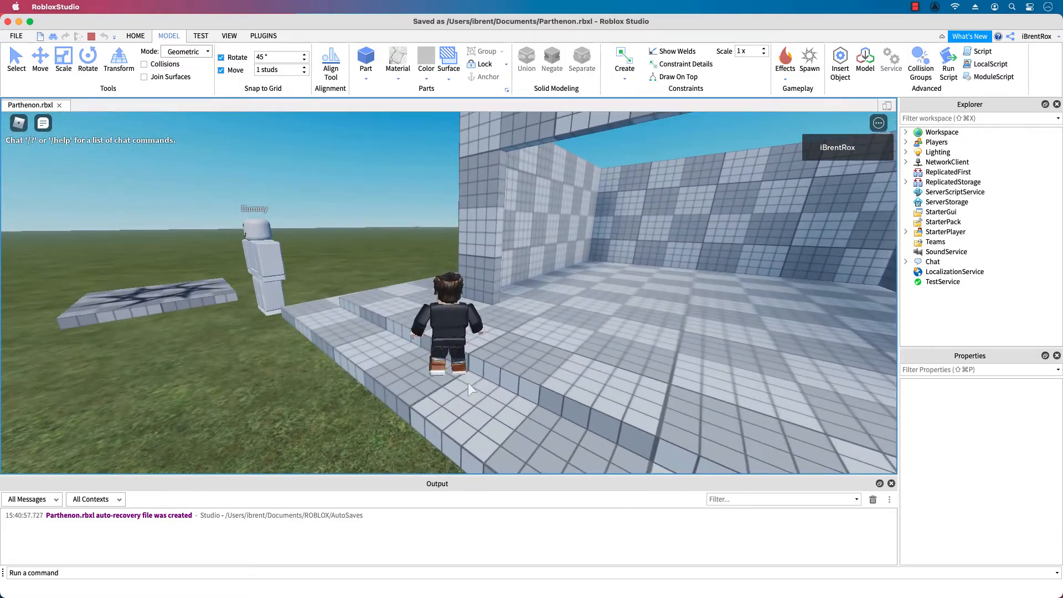
key("Left")
key("Left")
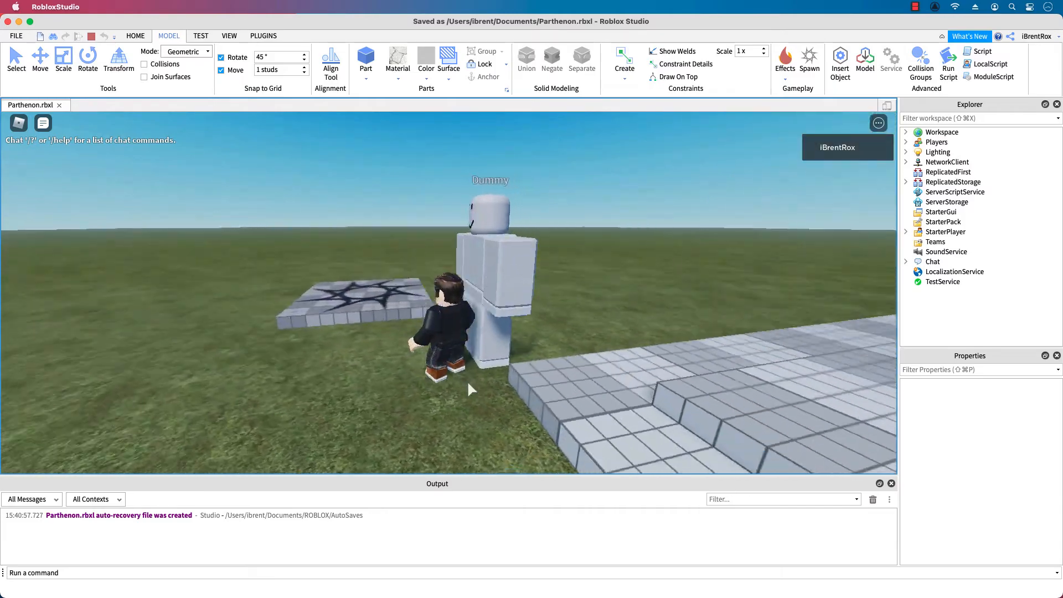
key("w")
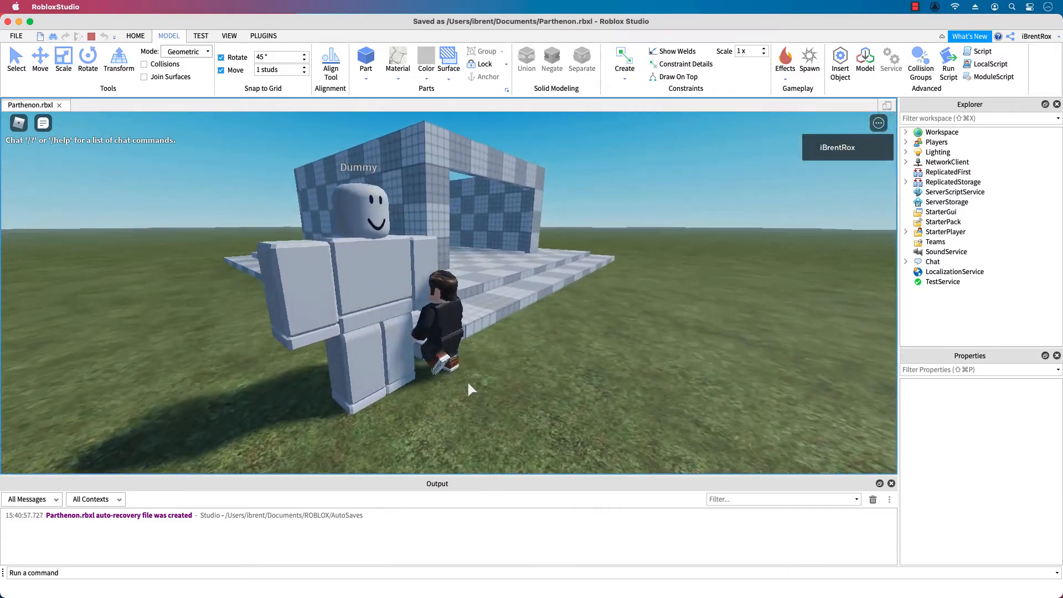
key("Left")
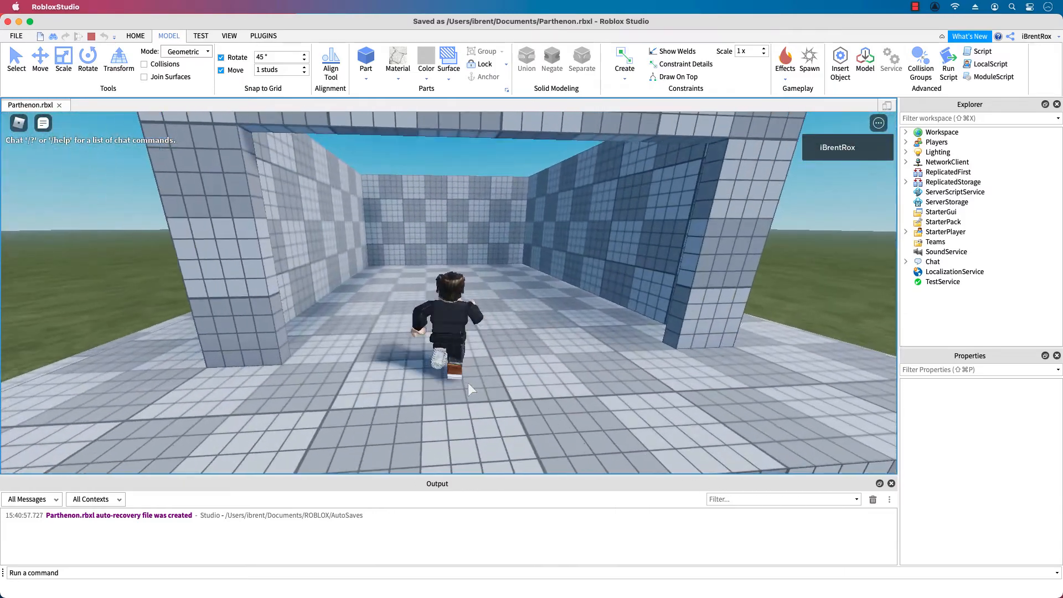
Step: Walk the character through the doorway to inspect the interior, come back out front, and stop the playtest
key("Down")
key("w")
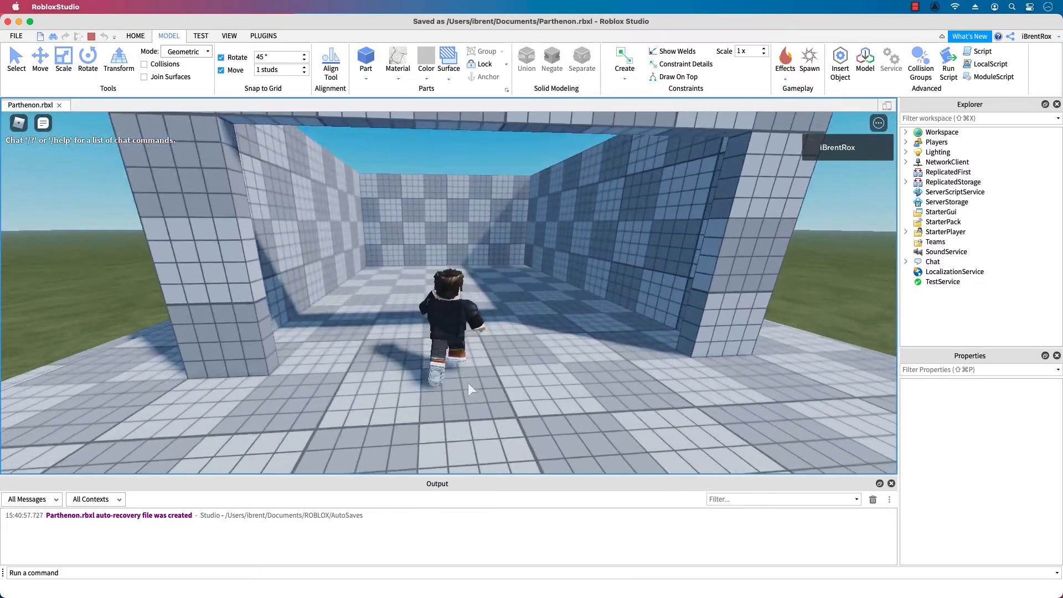
key("s")
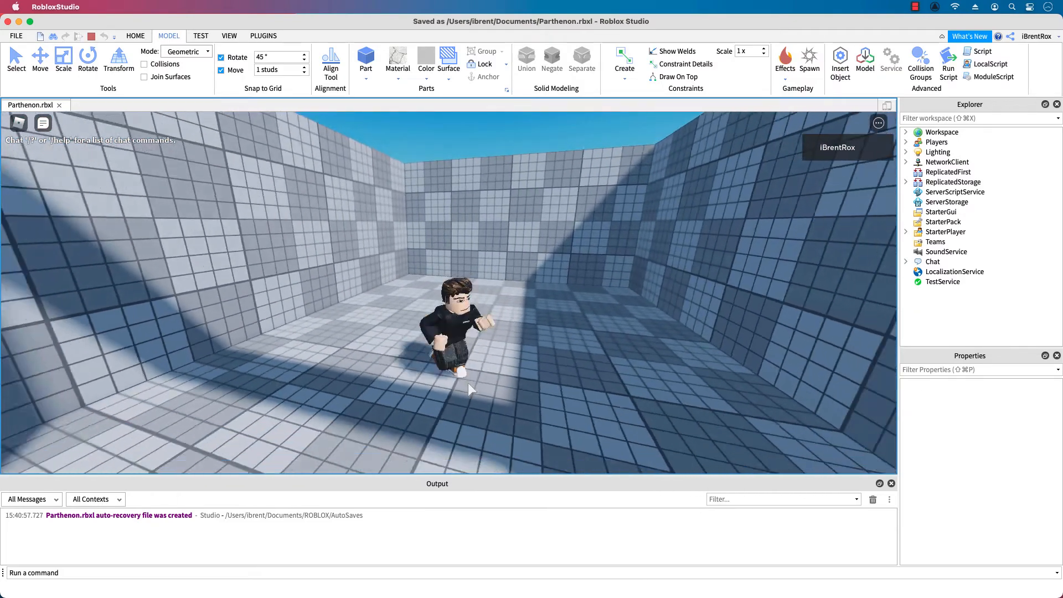
key("d")
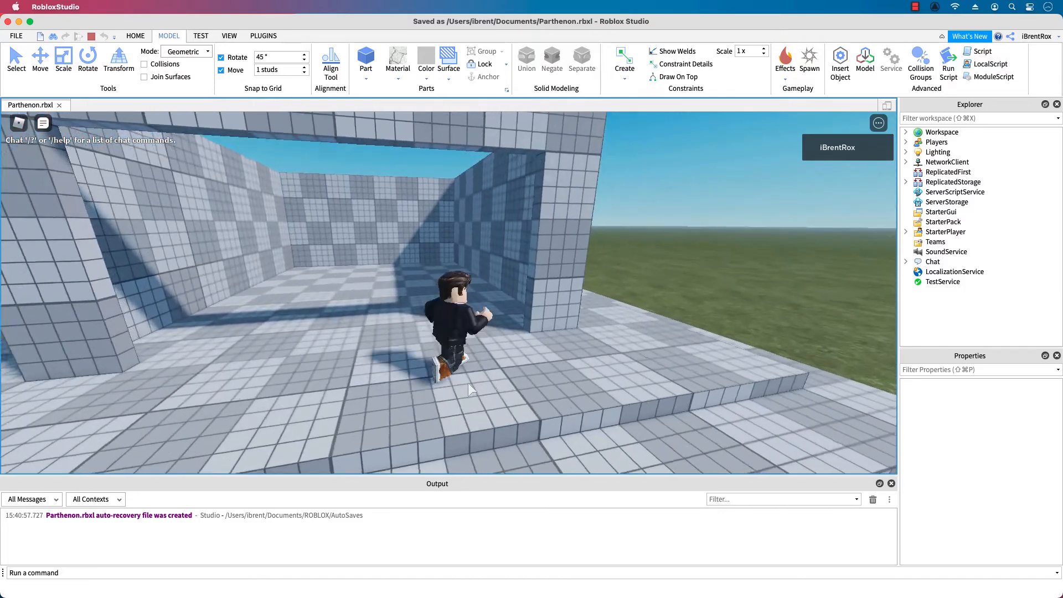
key("s")
key("a")
key("w")
key("a")
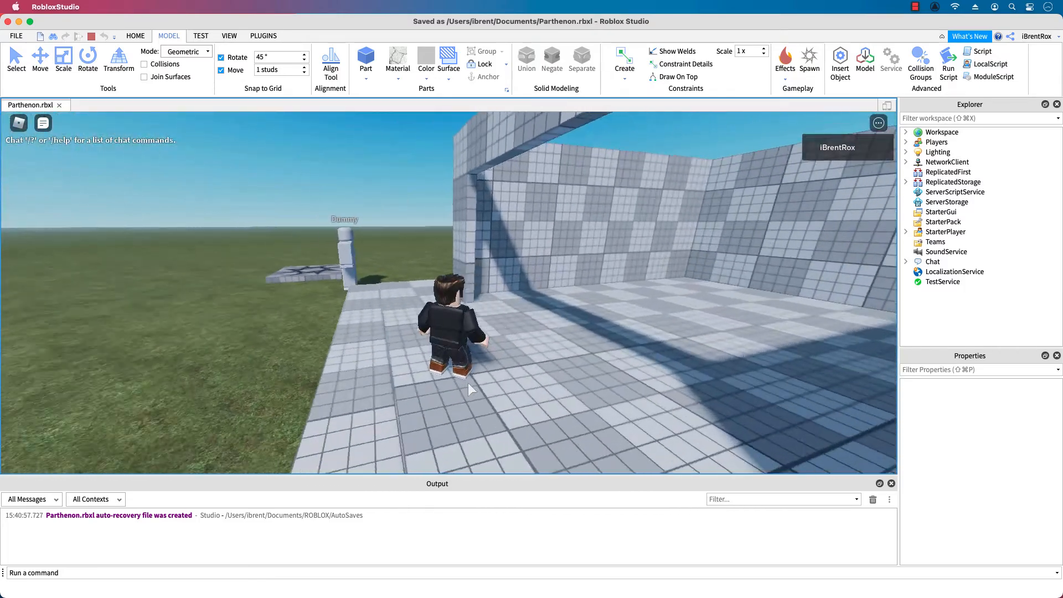
key("w")
key("d")
key("a")
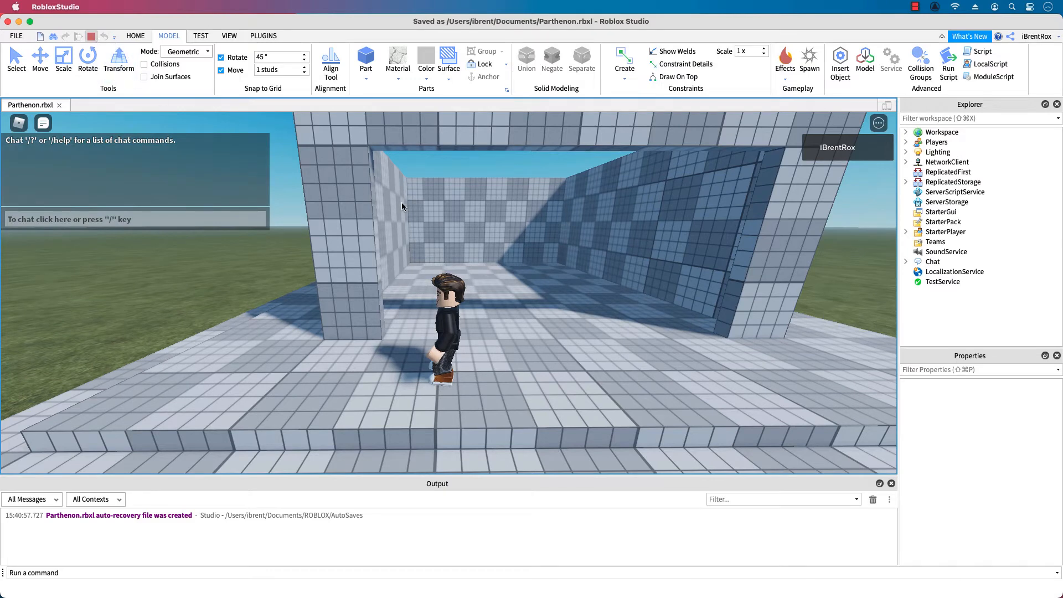
key("shift+F5")
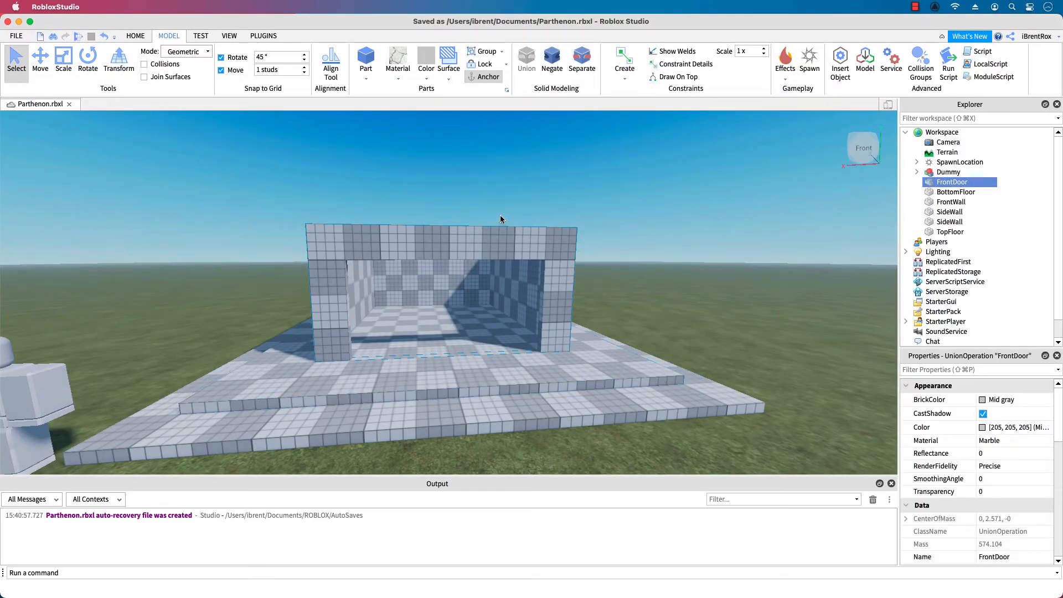
Step: Turn off the grid pattern on materials and delete the Dummy model beside the building
left_click(232, 36)
left_click(707, 66)
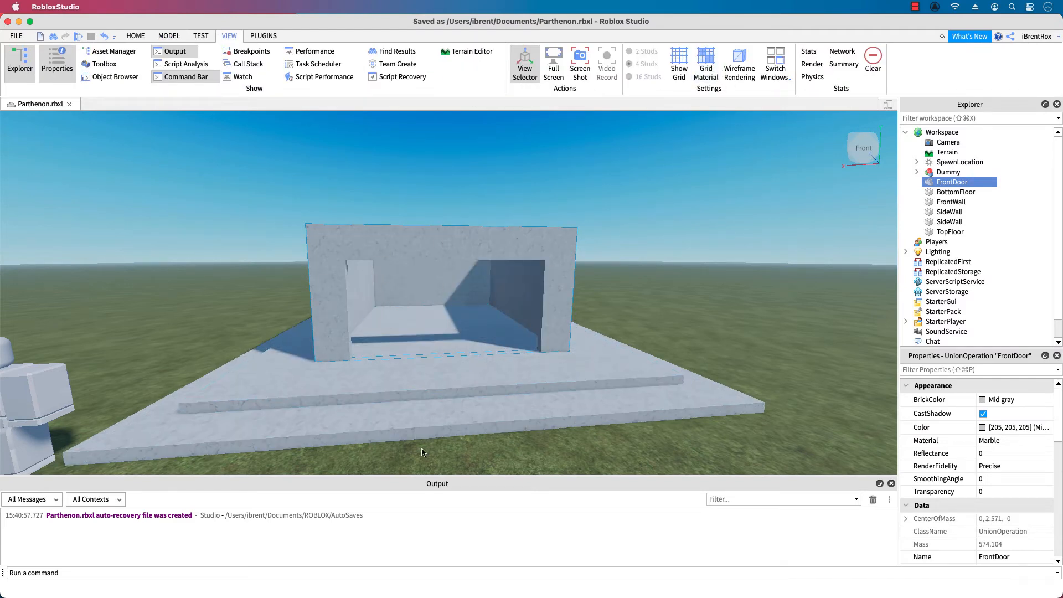
right_click_drag(372, 423, 210, 433)
left_click(50, 387)
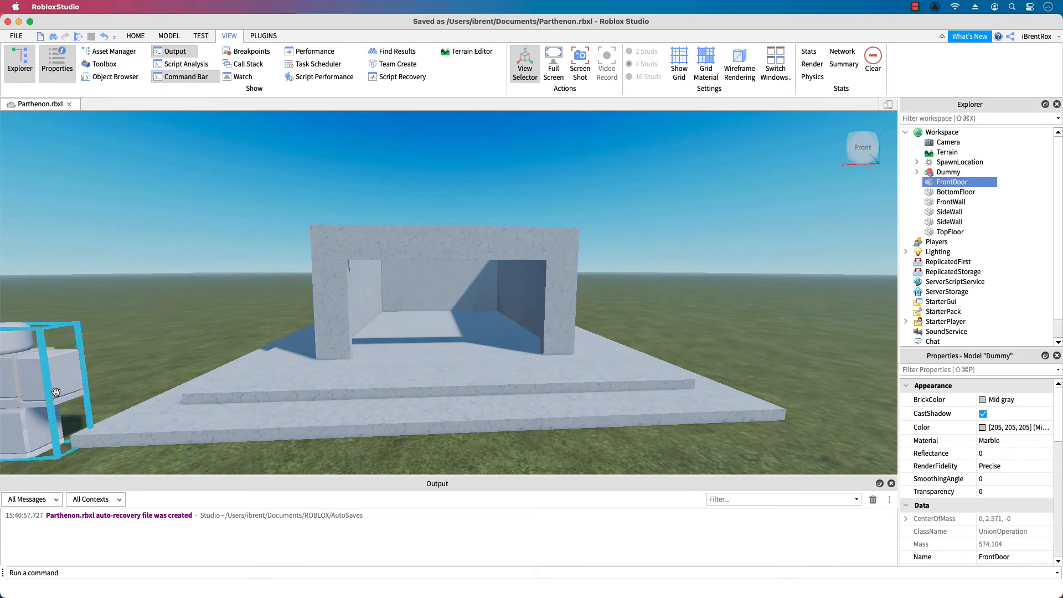
key("Delete")
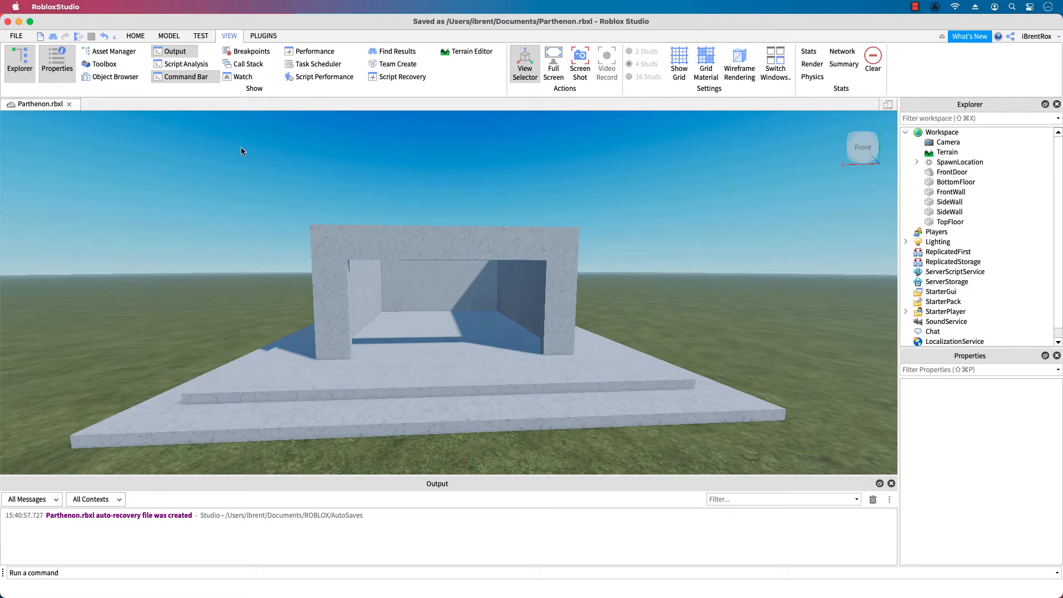
Step: Insert a Cylinder part with collisions enabled and place it on the top floor in front of the front wall
left_click(171, 37)
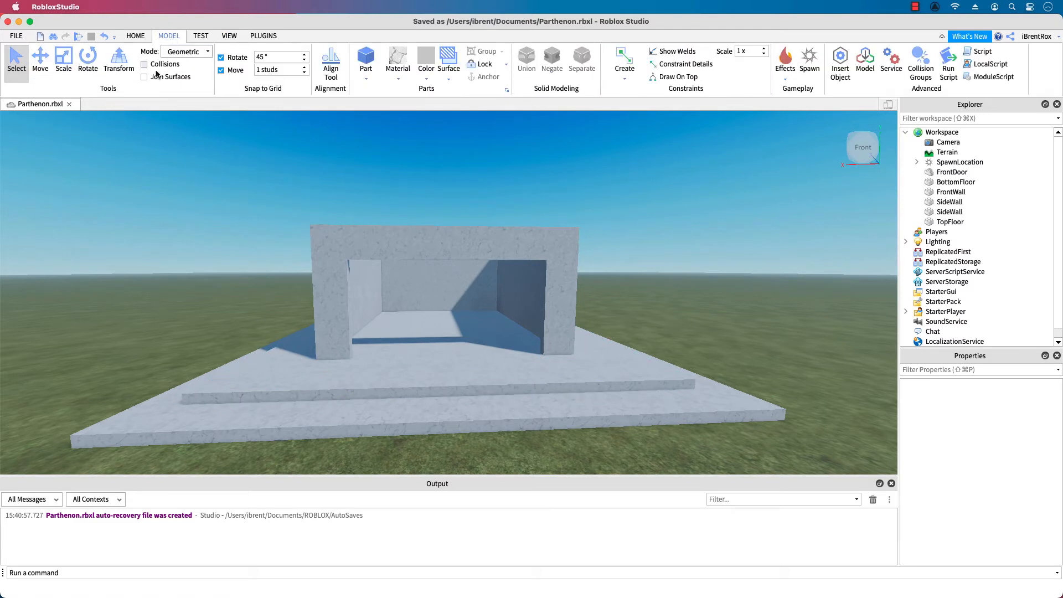
left_click(366, 78)
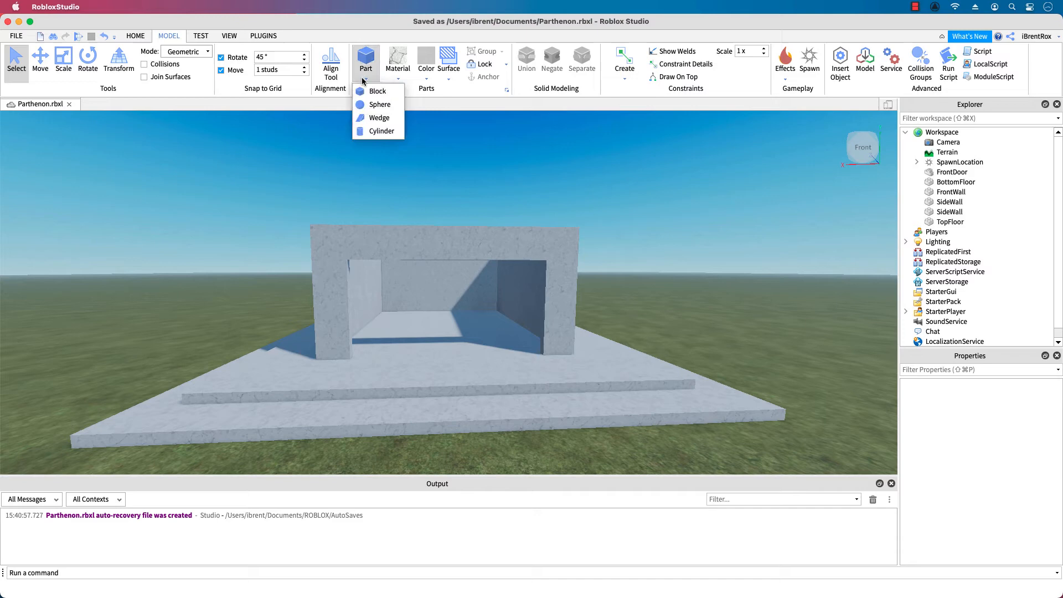
left_click(371, 131)
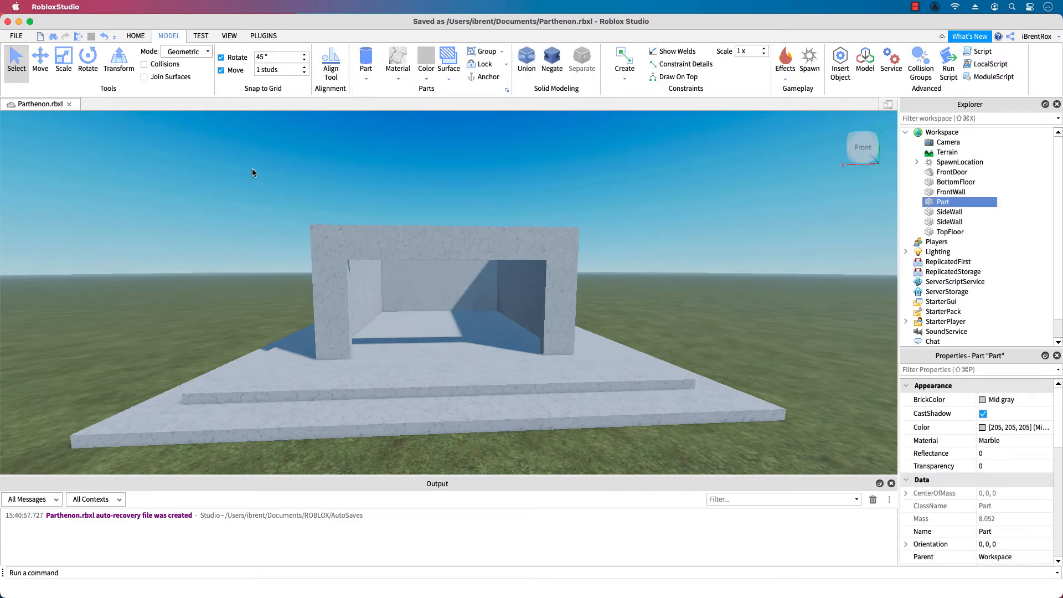
scroll(312, 313, "down", 2)
scroll(446, 366, "up", 2)
mouse_move(940, 205)
right_click_drag(465, 385, 462, 387)
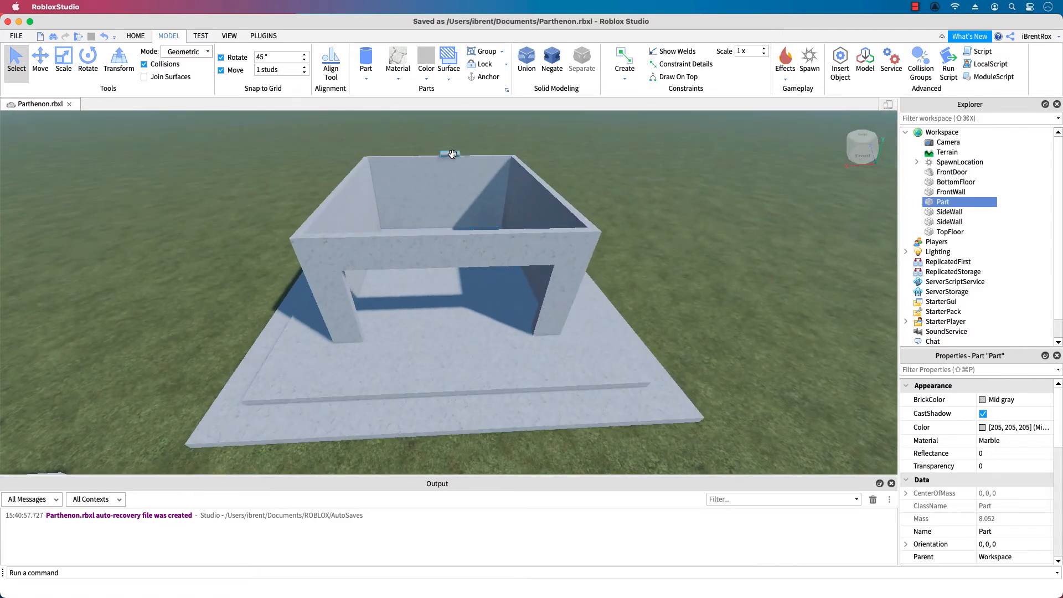
left_click_drag(432, 300, 403, 372)
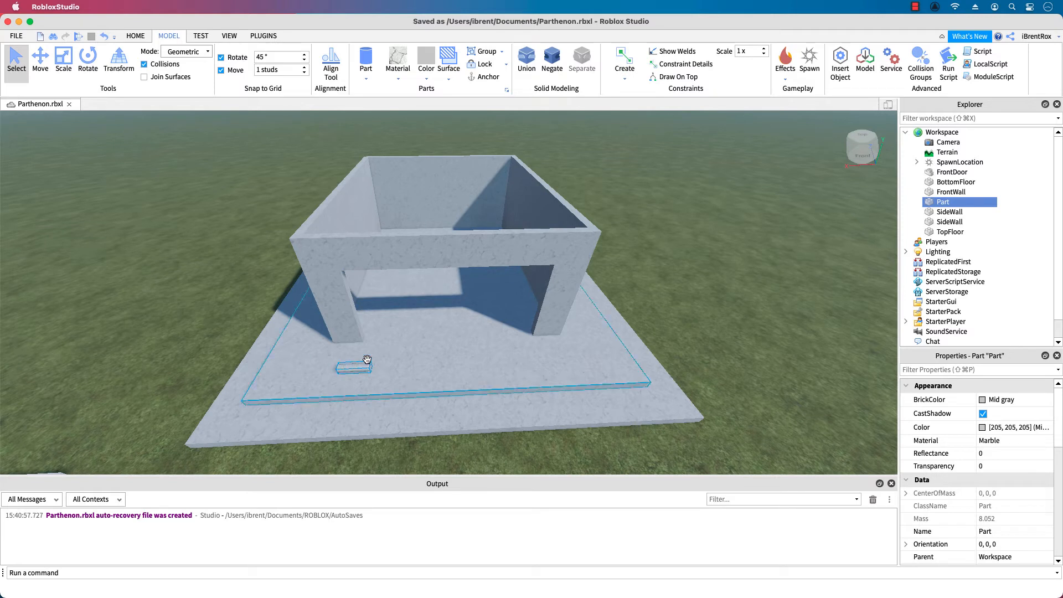
Step: Raise the cylinder above the top floor and rotate it 90 degrees so it stands upright
key("super+2")
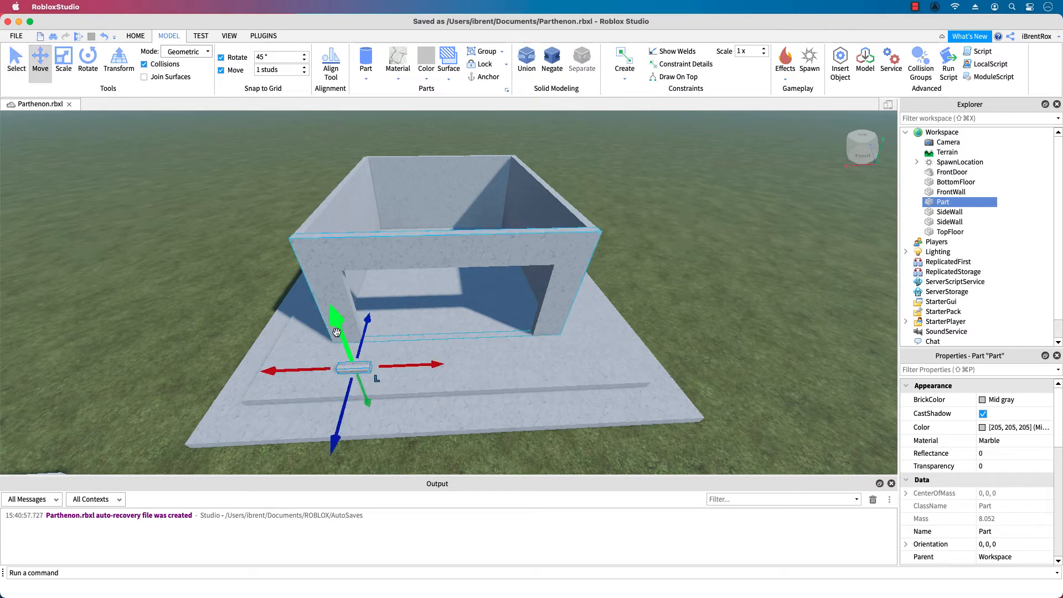
left_click_drag(341, 347, 333, 267)
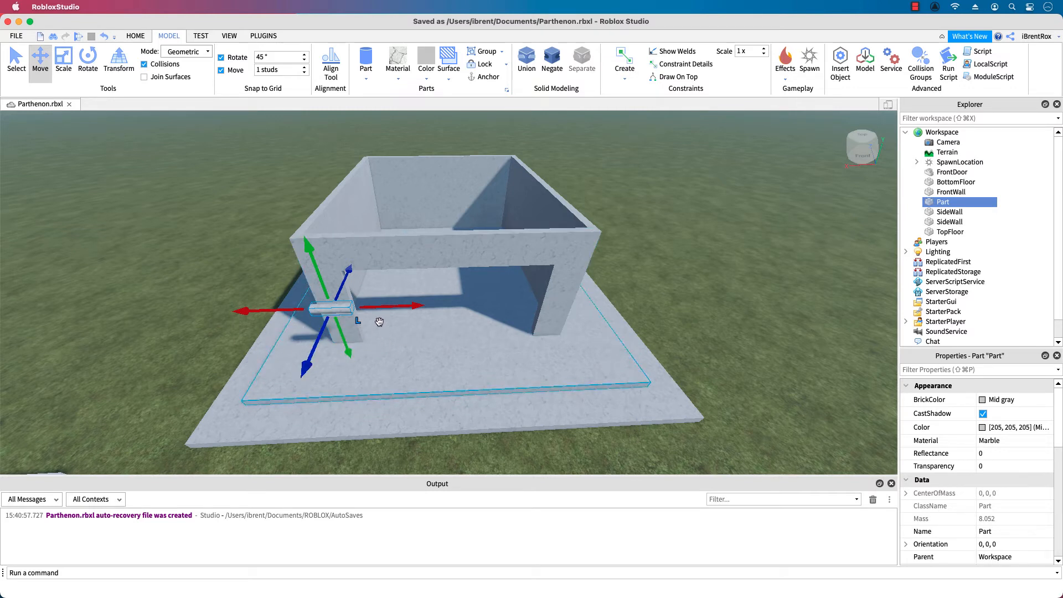
key("ctrl+3")
left_click_drag(386, 319, 348, 376)
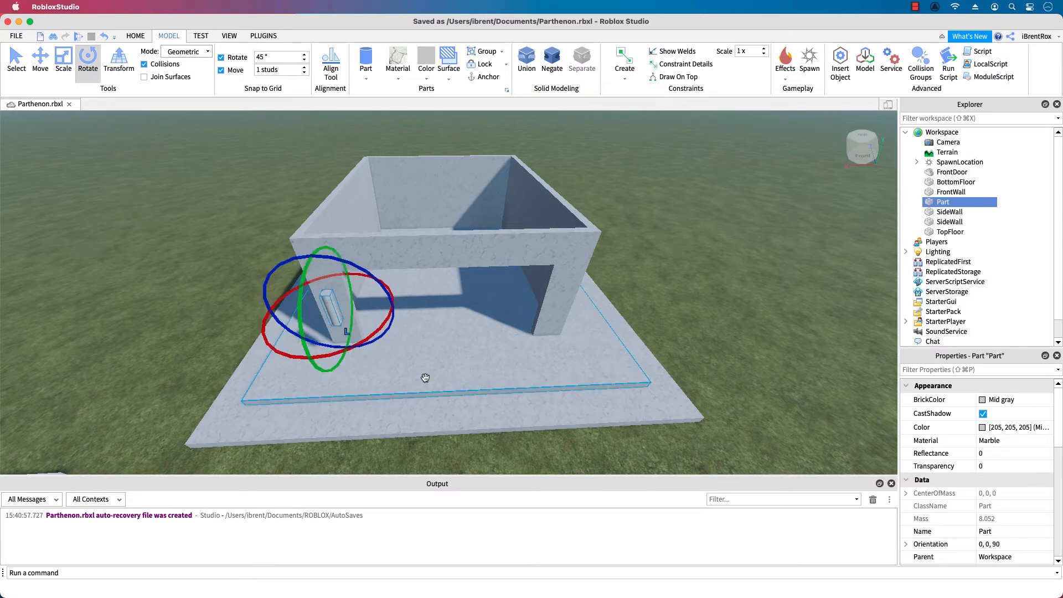
left_click(425, 377)
left_click(337, 318)
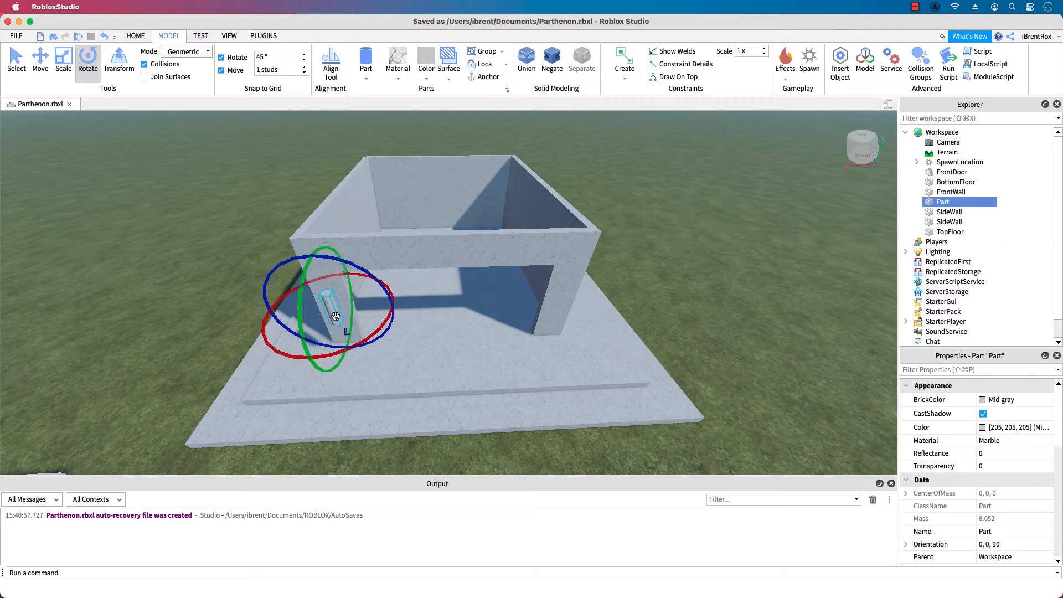
Step: Turn the grid pattern on materials back on and move the upright cylinder to the top floor's front left corner
key("ctrl+2")
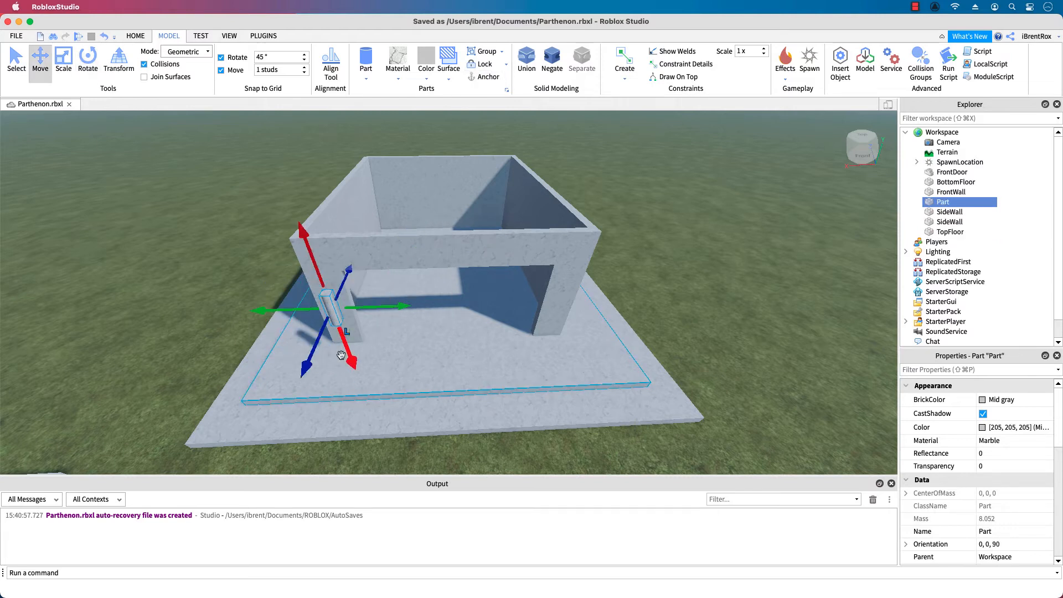
left_click_drag(301, 312, 289, 318)
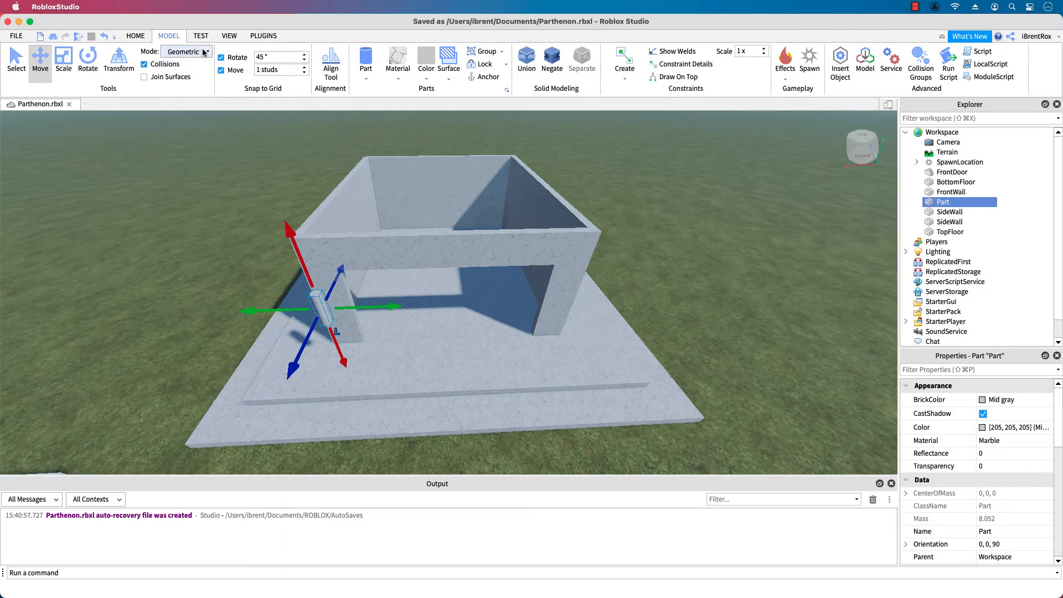
left_click(232, 37)
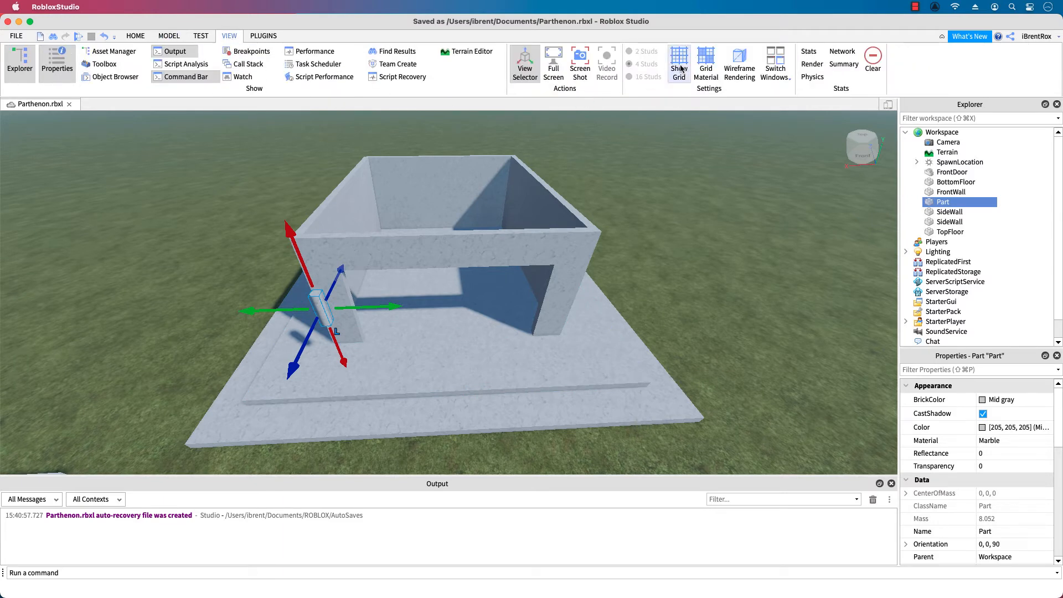
left_click(705, 64)
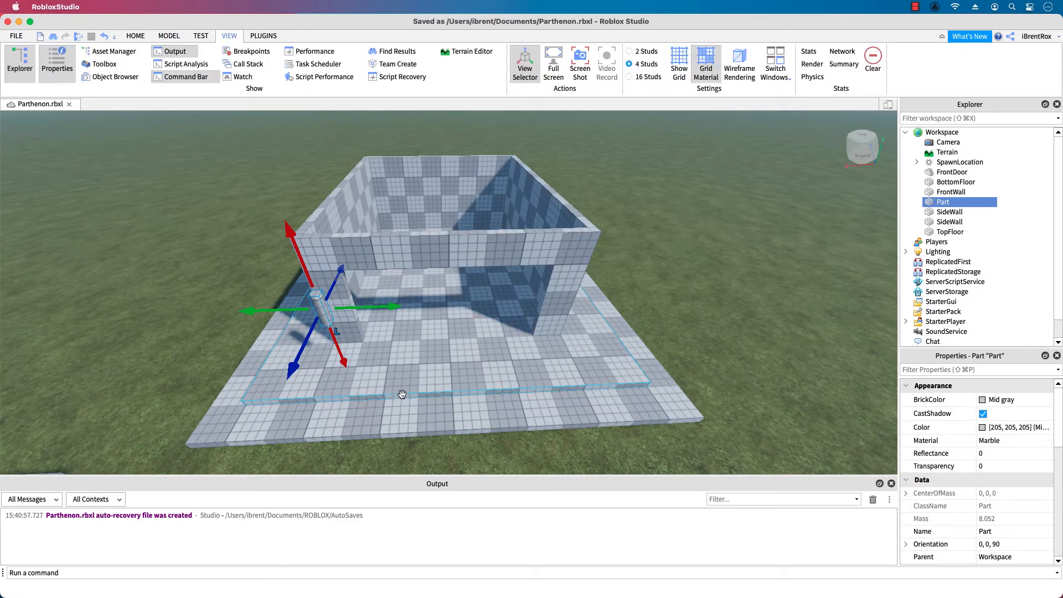
right_click_drag(368, 423, 329, 403)
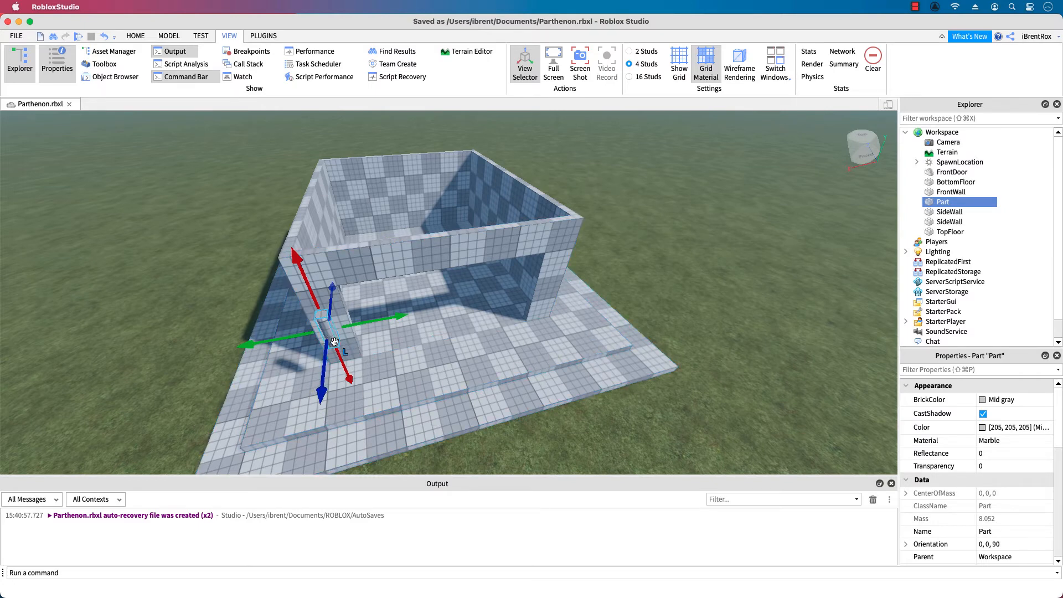
left_click_drag(332, 333, 294, 405)
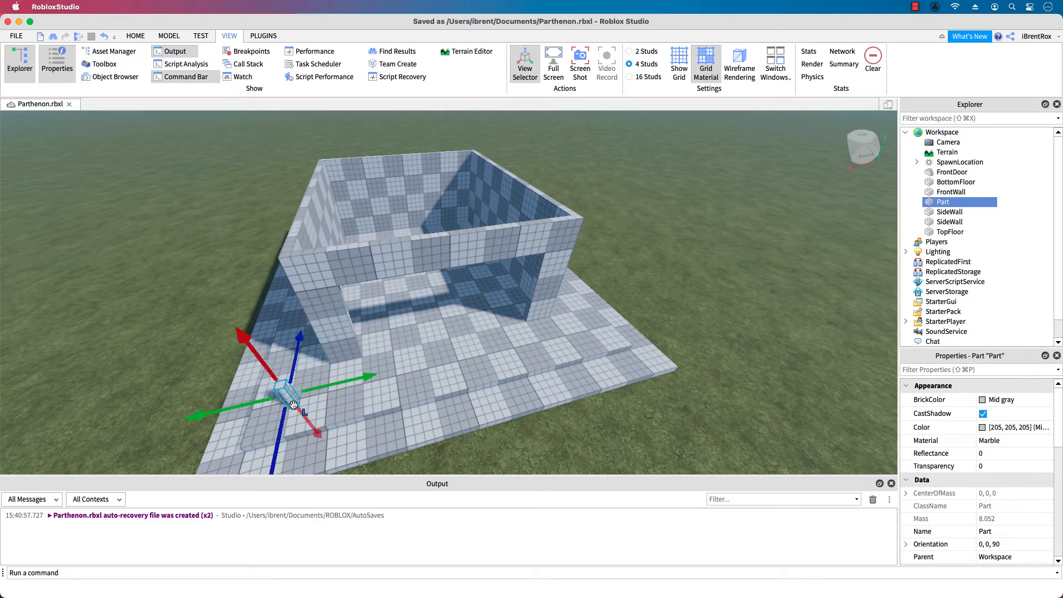
Step: Scale the cylinder upward into a tall, slender column reaching roughly the height of the front wall
key("super+4")
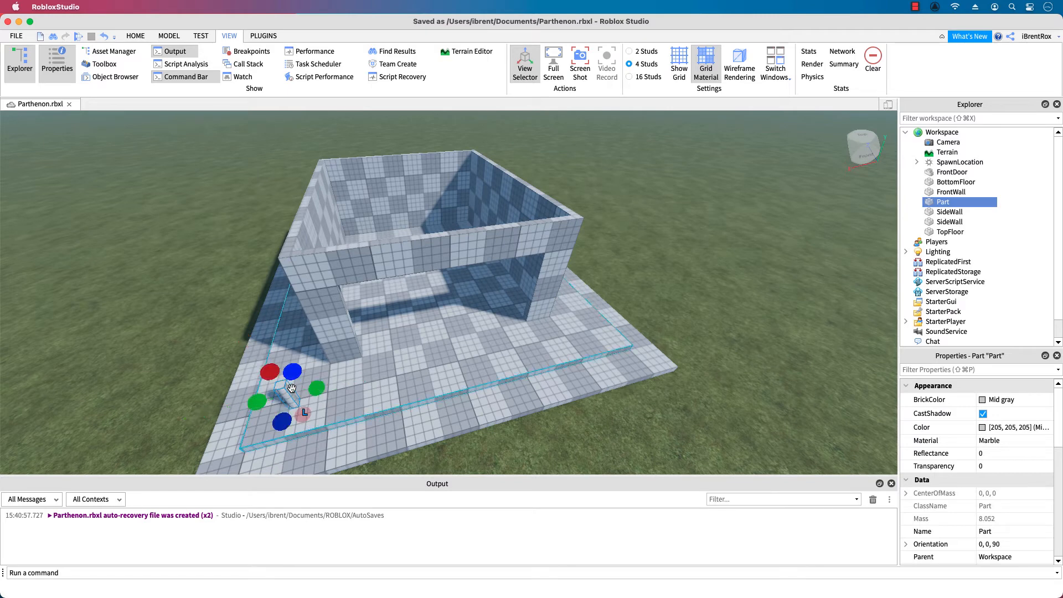
left_click_drag(279, 375, 206, 284)
right_click_drag(376, 452, 376, 452)
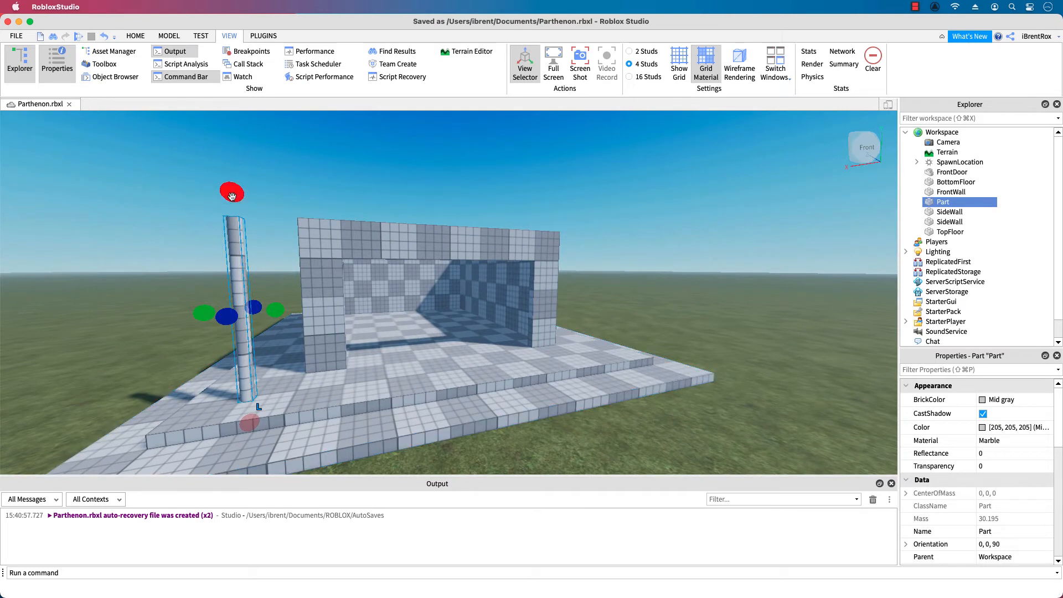
Step: Scale the corner column slightly taller and thicken it in both horizontal directions to keep it round
mouse_move(232, 196)
left_mouse_down()
mouse_move(231, 156)
mouse_move(234, 187)
left_mouse_up()
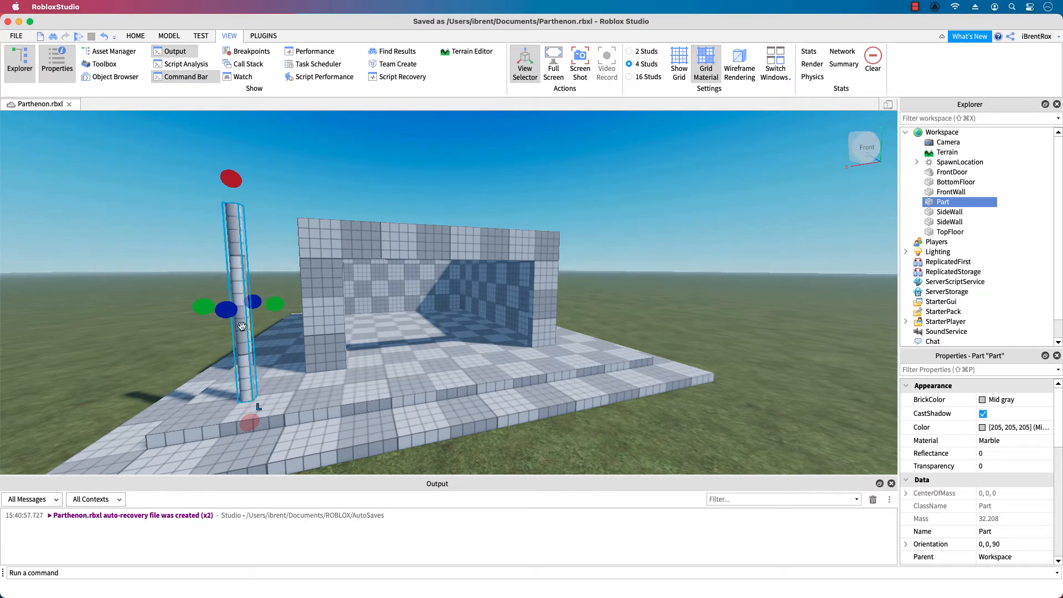
left_click_drag(272, 310, 241, 324)
right_click_drag(299, 390, 406, 437)
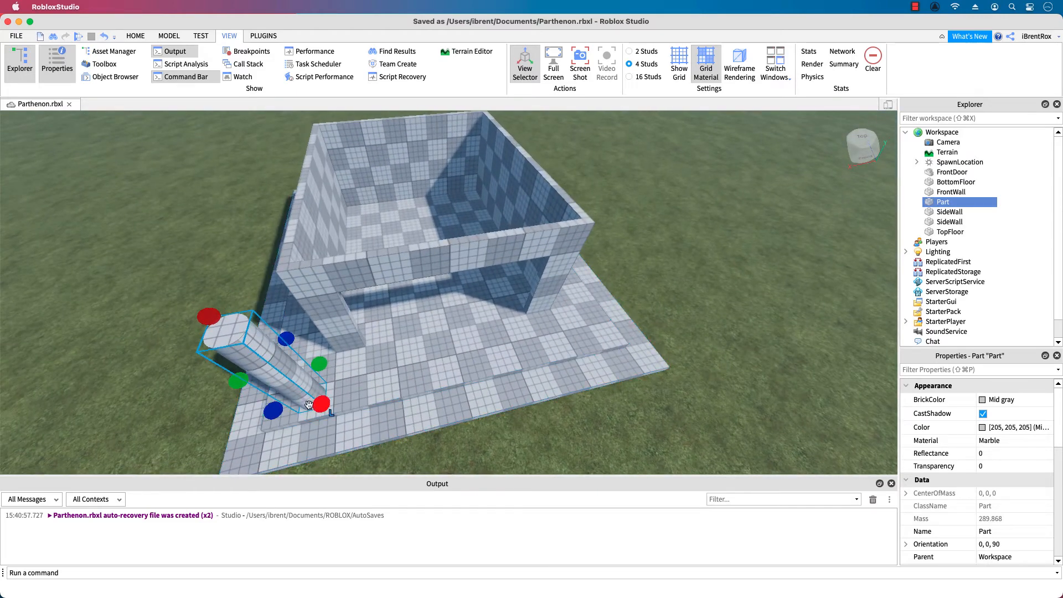
key("f")
right_click_drag(532, 218, 534, 252)
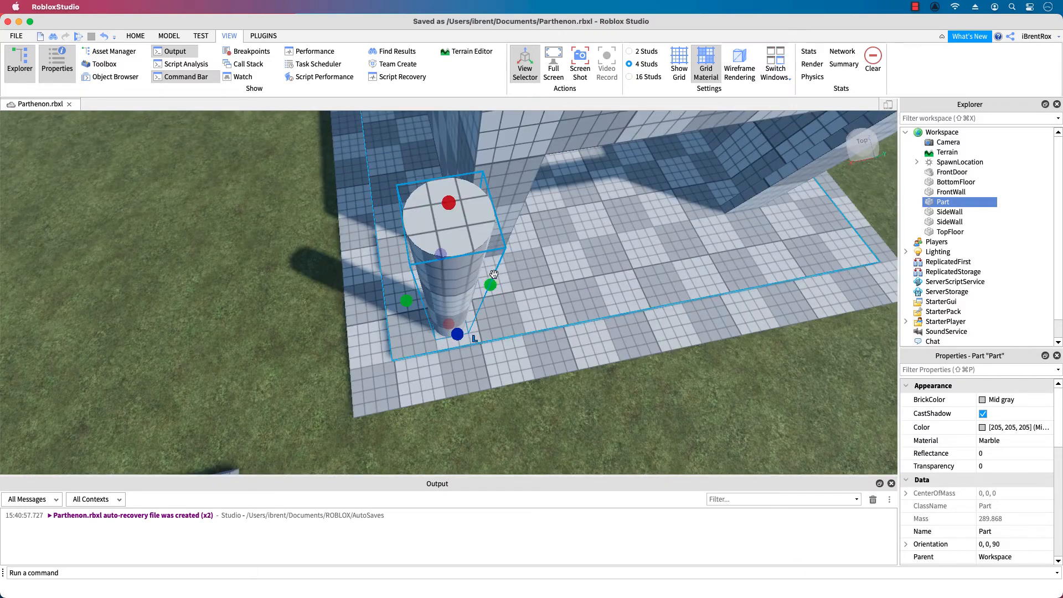
left_click_drag(406, 301, 394, 306)
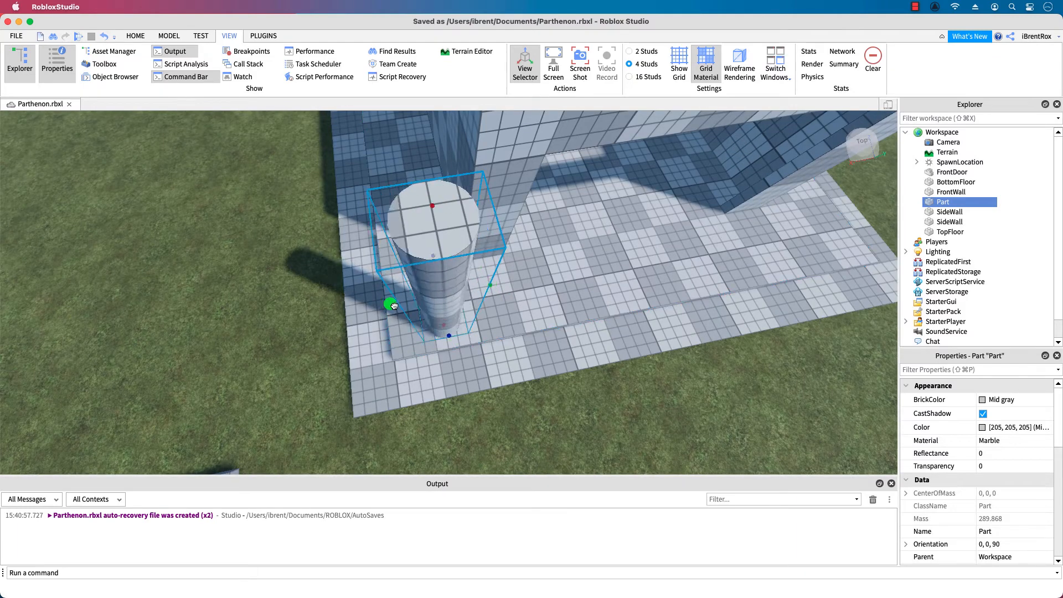
left_click_drag(453, 337, 455, 353)
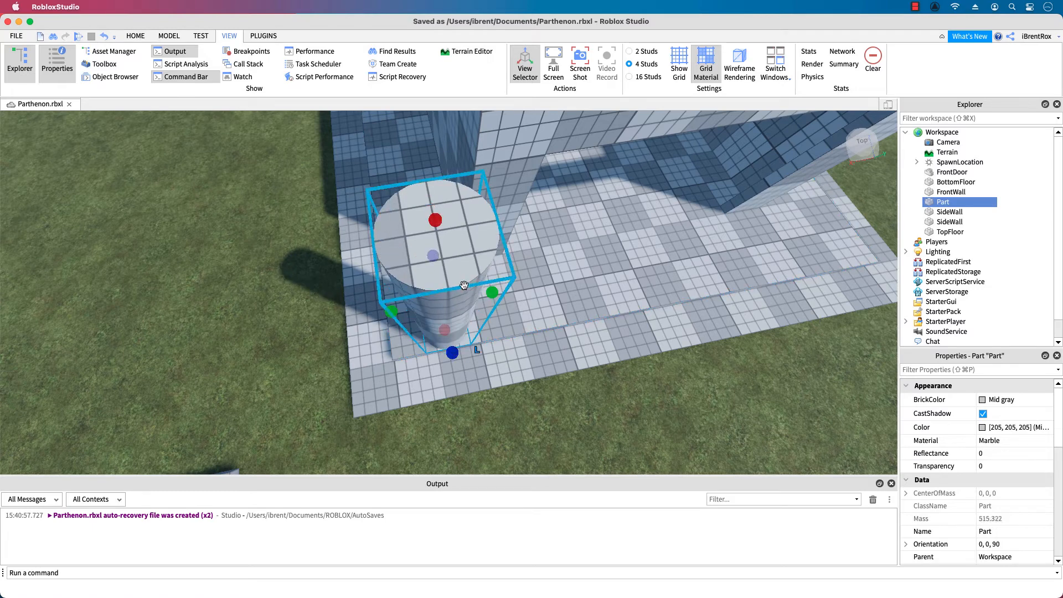
Step: Move the thickened column back to the top floor's front left corner and rename it Column
left_click_drag(466, 277, 441, 329)
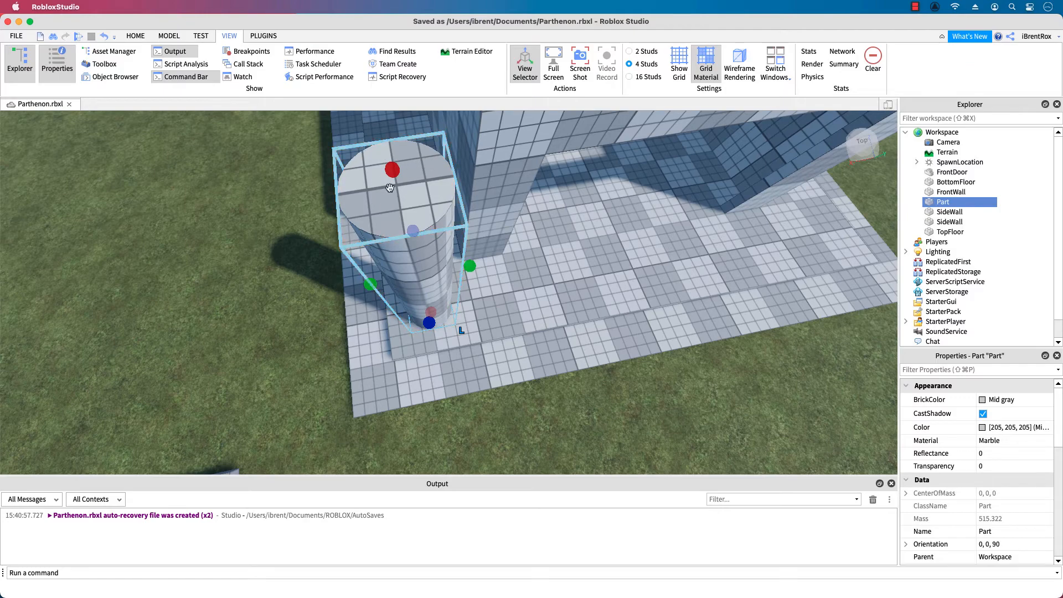
right_click_drag(517, 352, 513, 453)
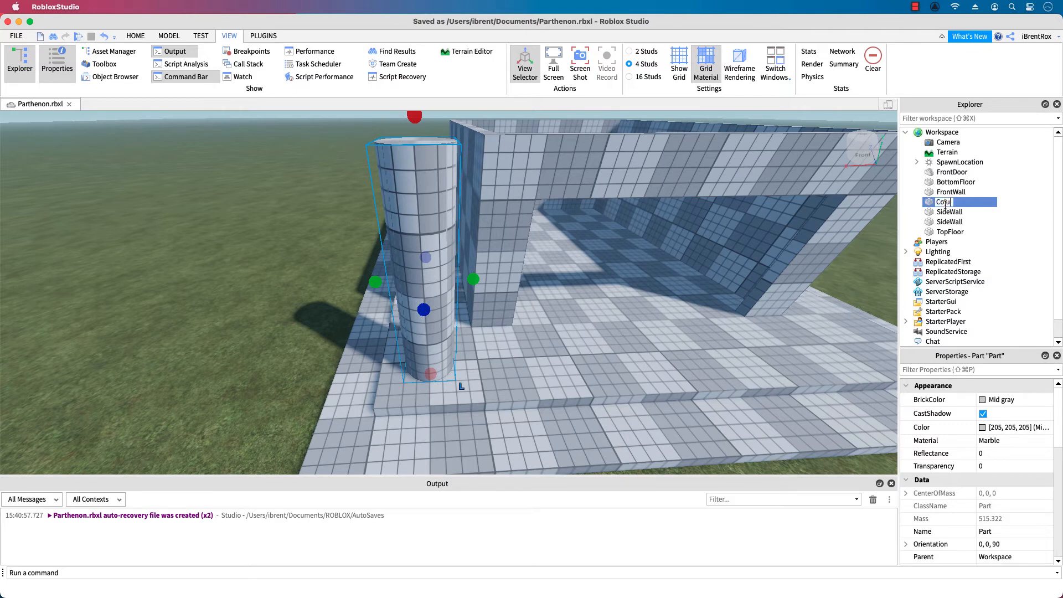
type("n")
key("Return")
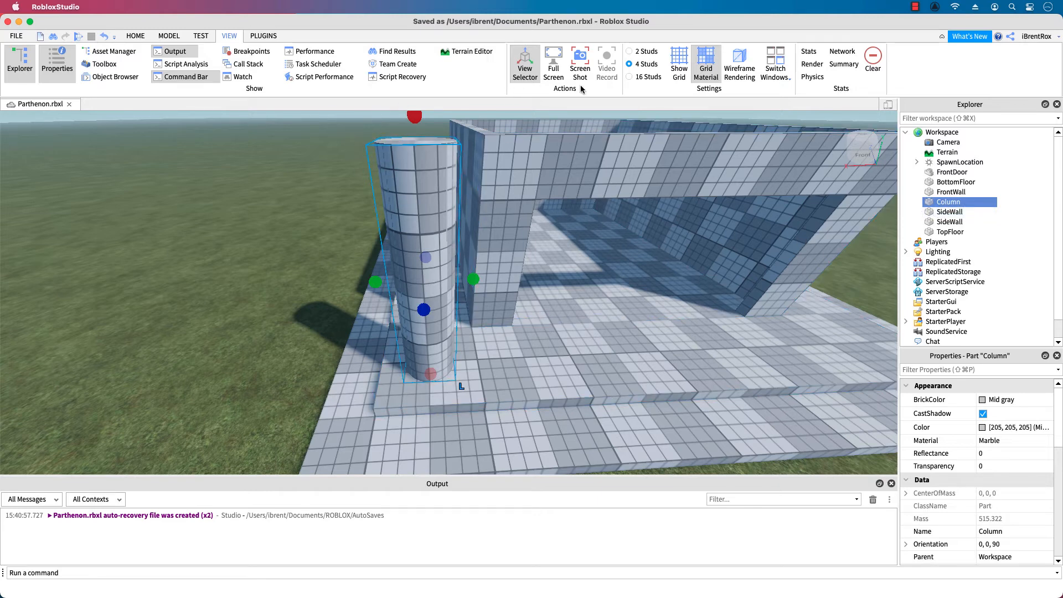
Step: Duplicate the column twice and place the copies in an evenly spaced row along the top floor's front edge
left_click(171, 37)
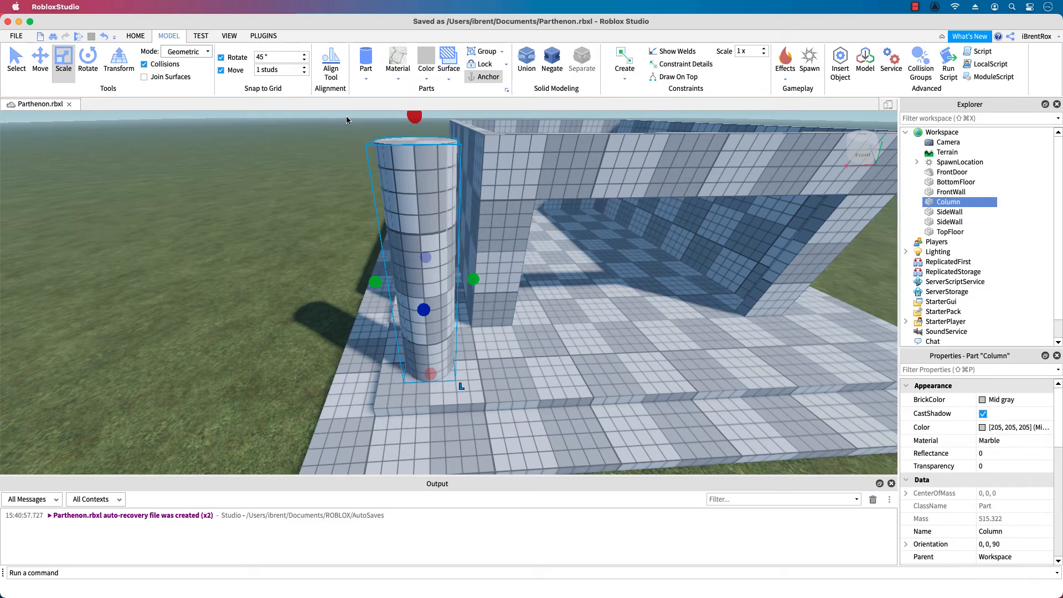
key("ctrl+d")
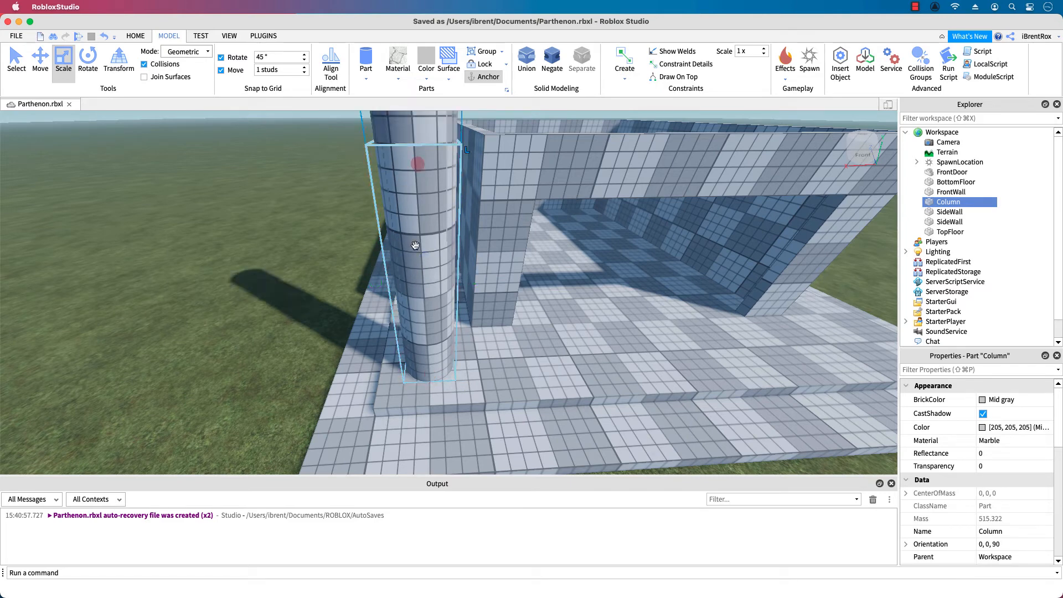
left_click_drag(501, 200, 532, 381)
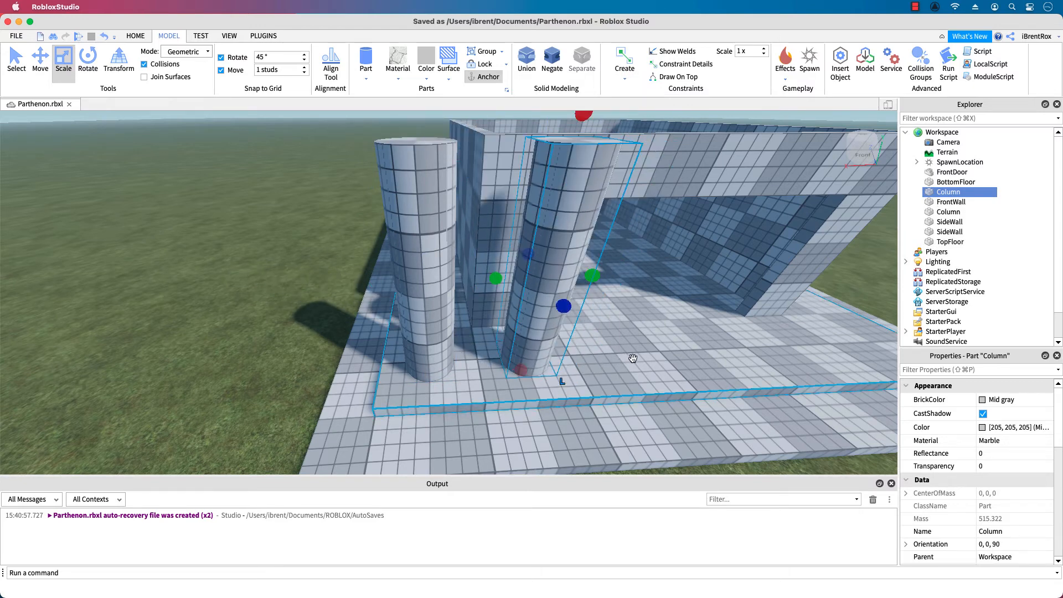
key("ctrl+d")
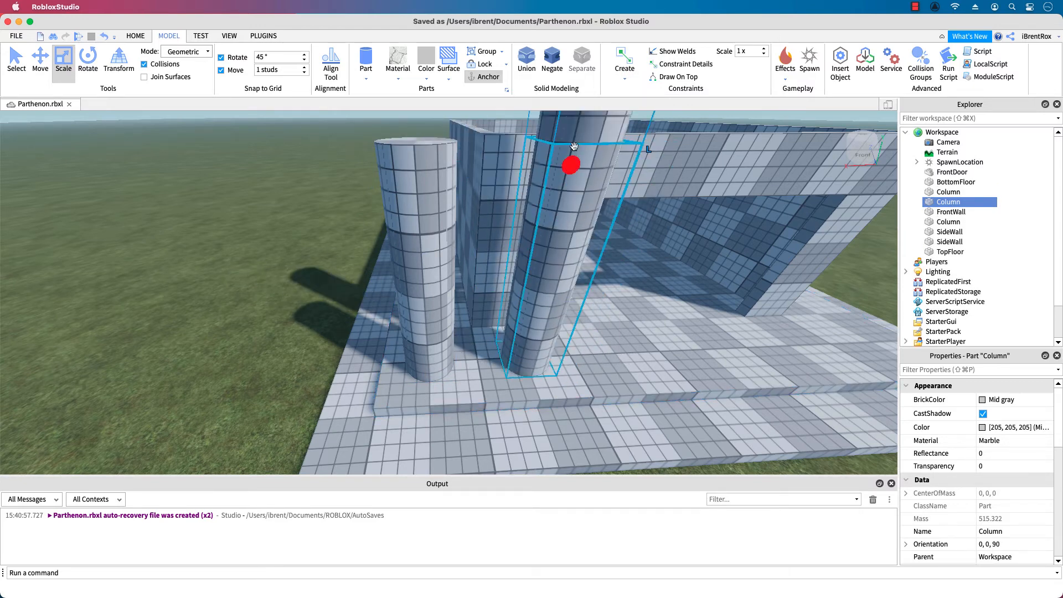
left_click_drag(574, 145, 621, 376)
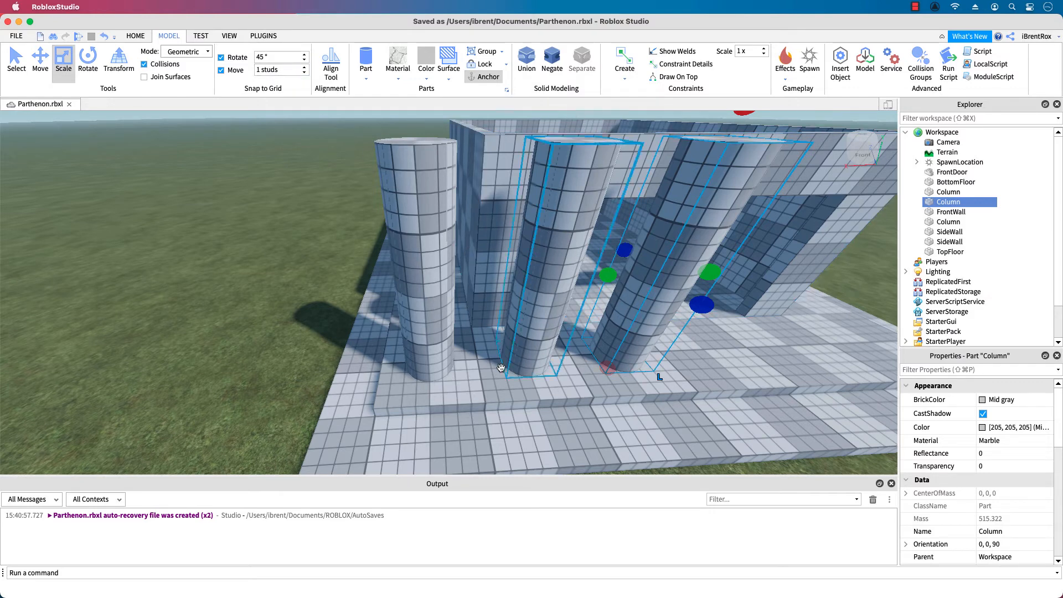
Step: Duplicate the third front column and place the copy as the fourth in the row, at the same spacing
scroll(501, 369, "down", 5)
scroll(497, 386, "down", 3)
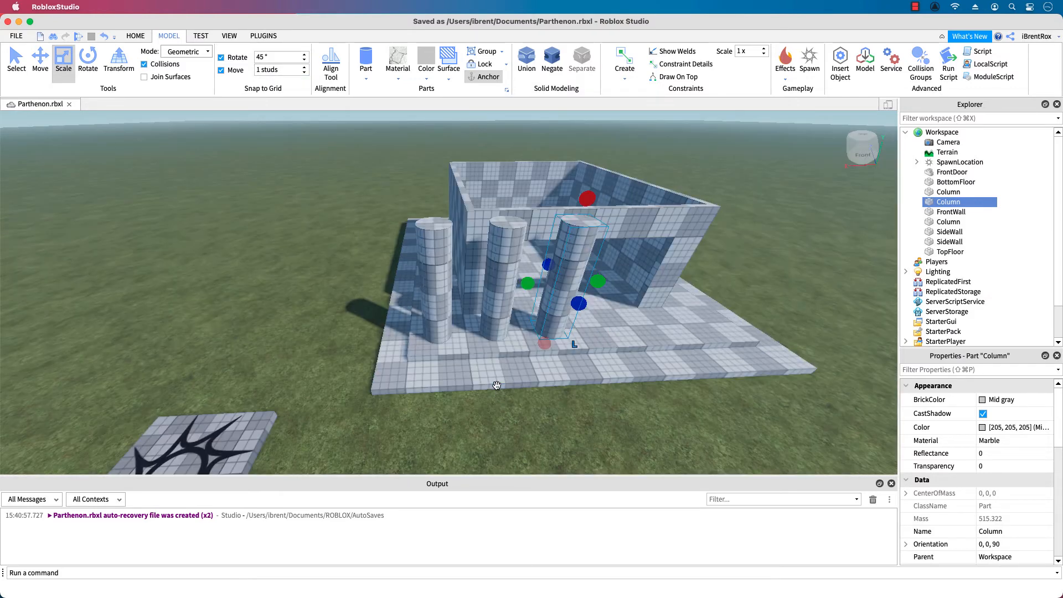
right_click_drag(496, 386, 444, 292)
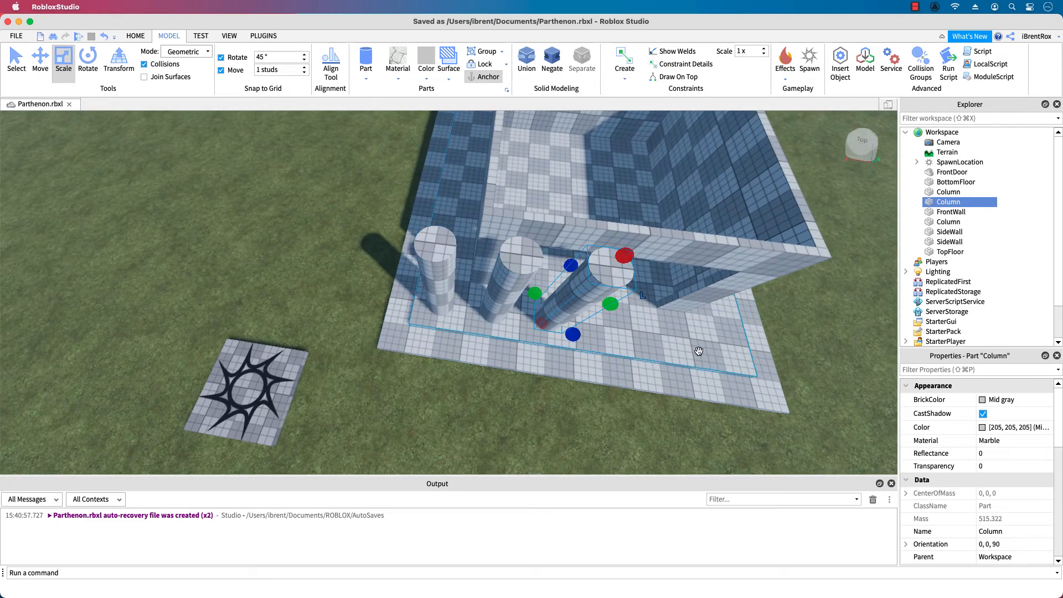
right_click_drag(698, 351, 642, 388)
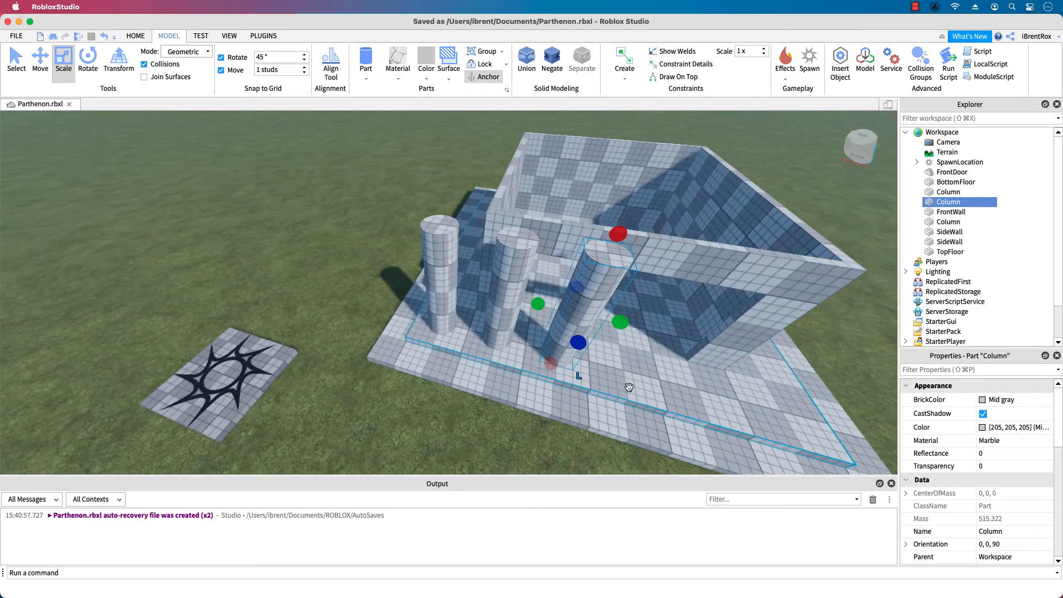
key("super+d")
left_click_drag(625, 237, 616, 386)
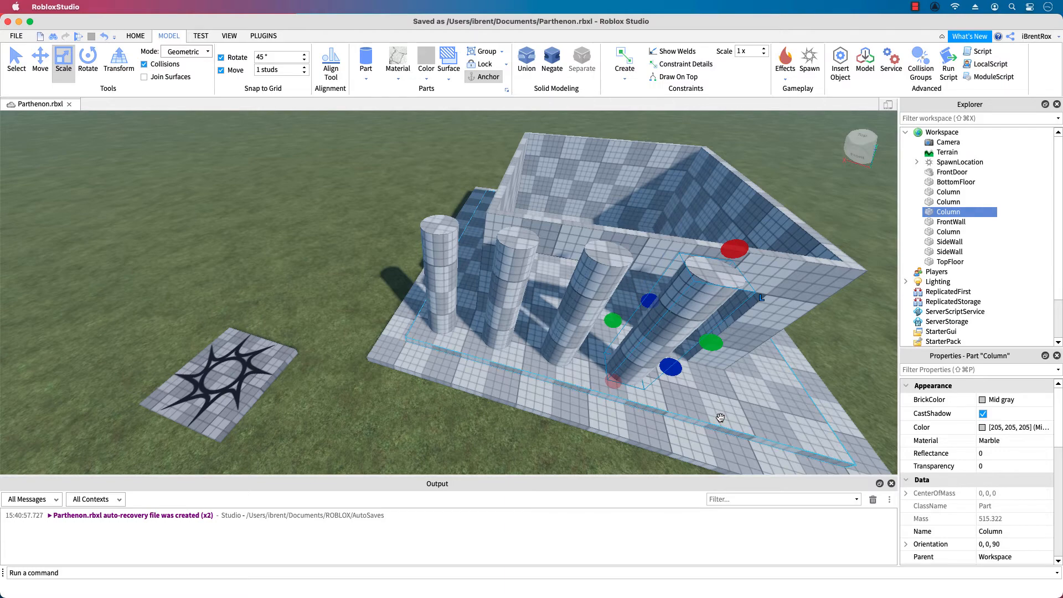
Step: Add a fifth front column by duplicating the fourth and placing the copy beside it, toward the front right corner
key("f")
scroll(504, 338, "down", 5)
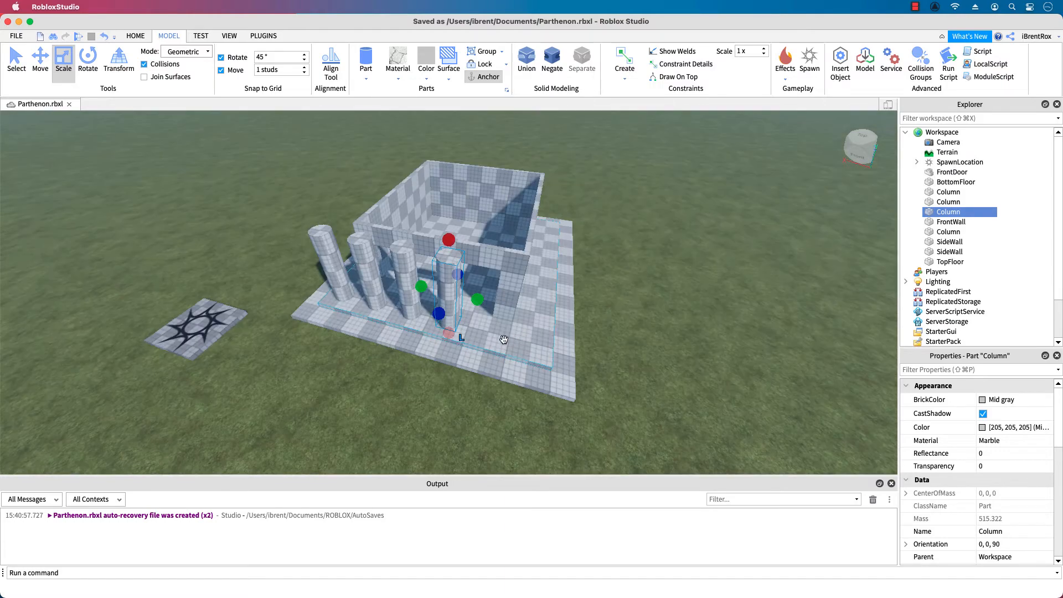
key("f")
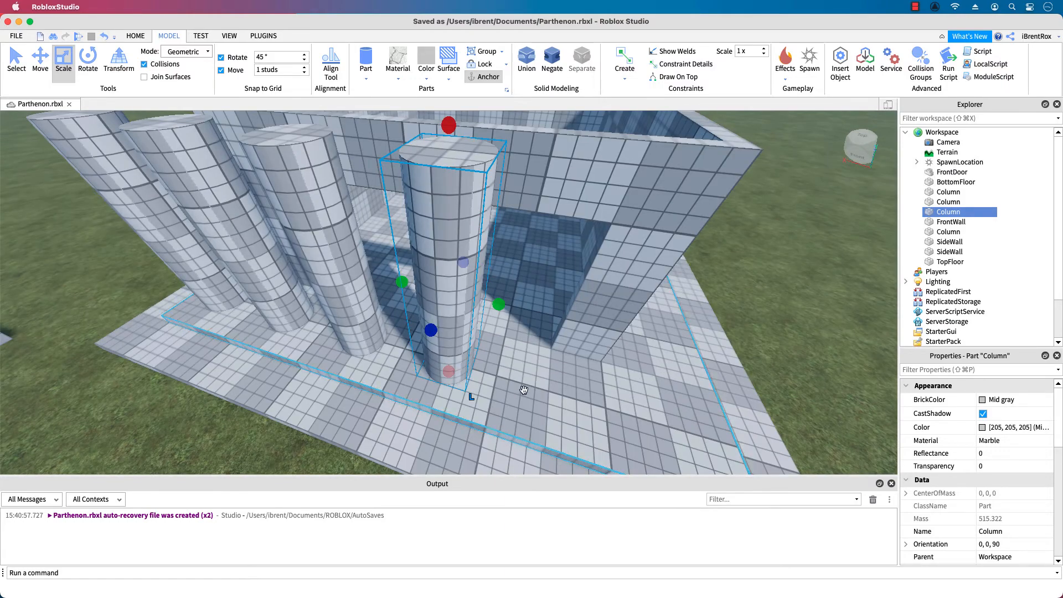
scroll(554, 377, "down", 5)
scroll(526, 386, "up", 3)
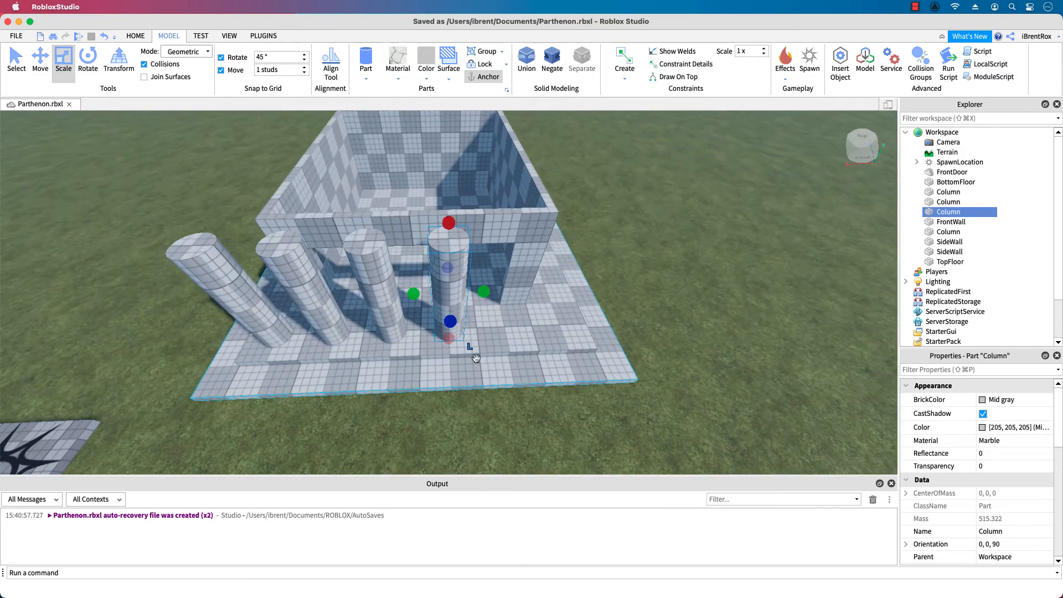
key("ctrl+d")
left_click_drag(454, 173, 535, 343)
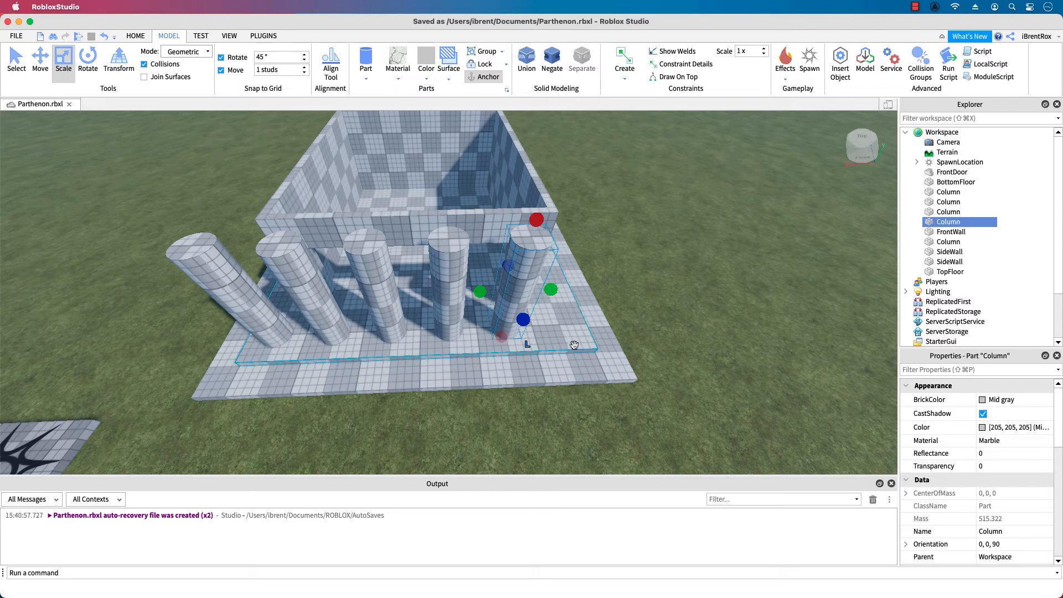
Step: Duplicate the fifth column and place the sixth at the top floor's front right corner
key("super+d")
left_click_drag(556, 196, 569, 340)
right_click_drag(651, 369, 650, 365)
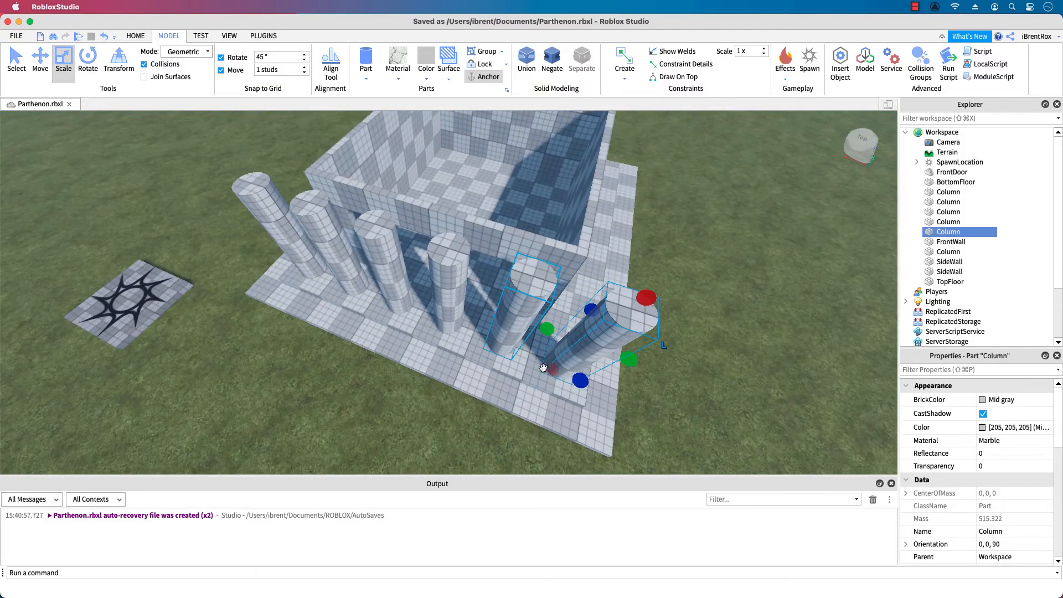
Step: Duplicate all six front columns together and move the copied row behind the building
right_click_drag(493, 434, 496, 434)
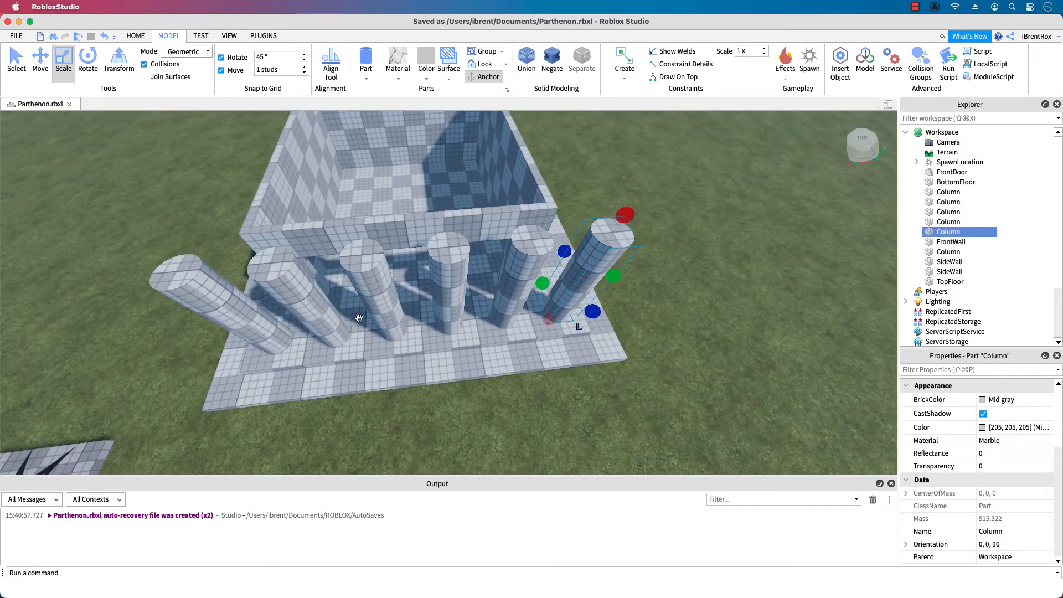
left_click(207, 295, "shift")
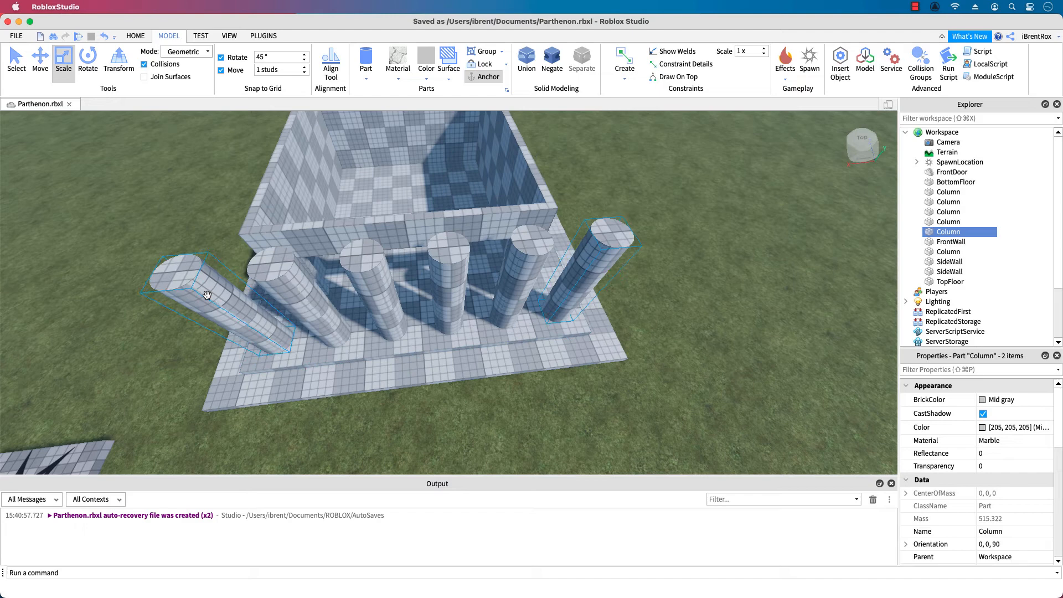
left_click(287, 283, "shift")
left_click(368, 266, "shift")
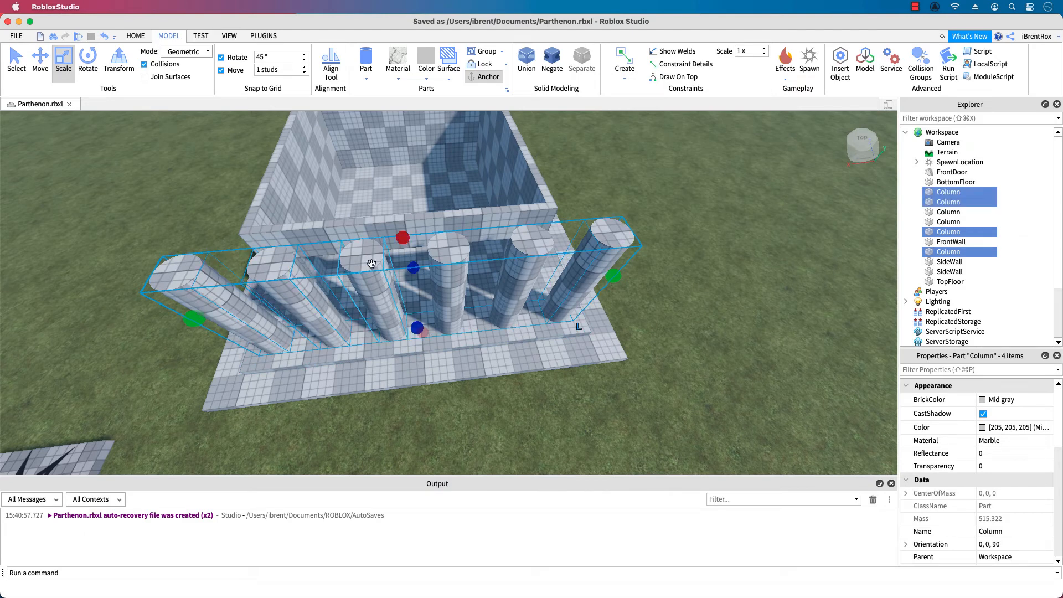
left_click(459, 257, "shift")
left_click(529, 243, "shift")
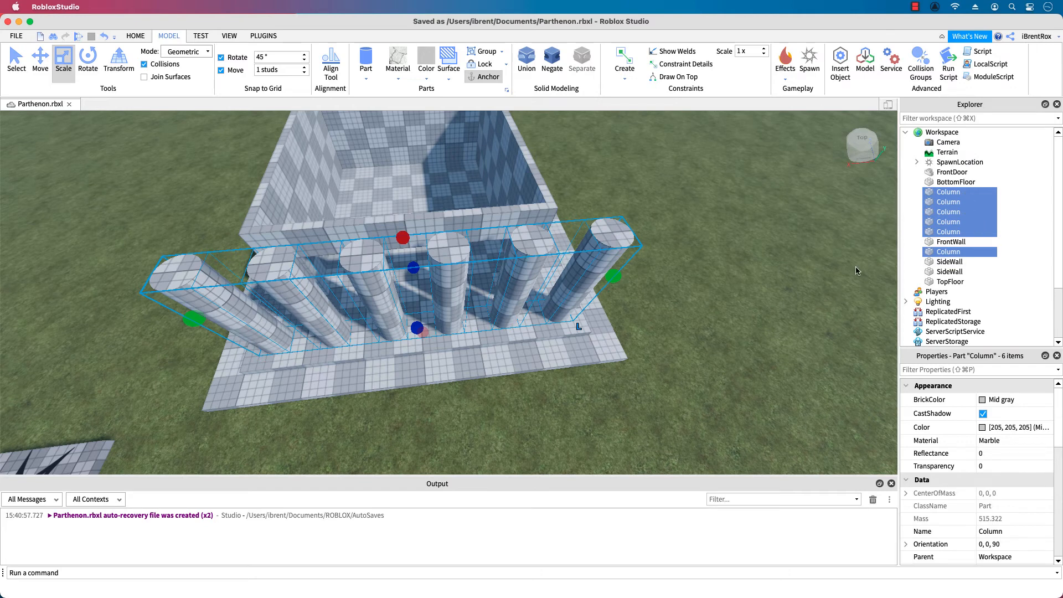
scroll(432, 320, "down", 3)
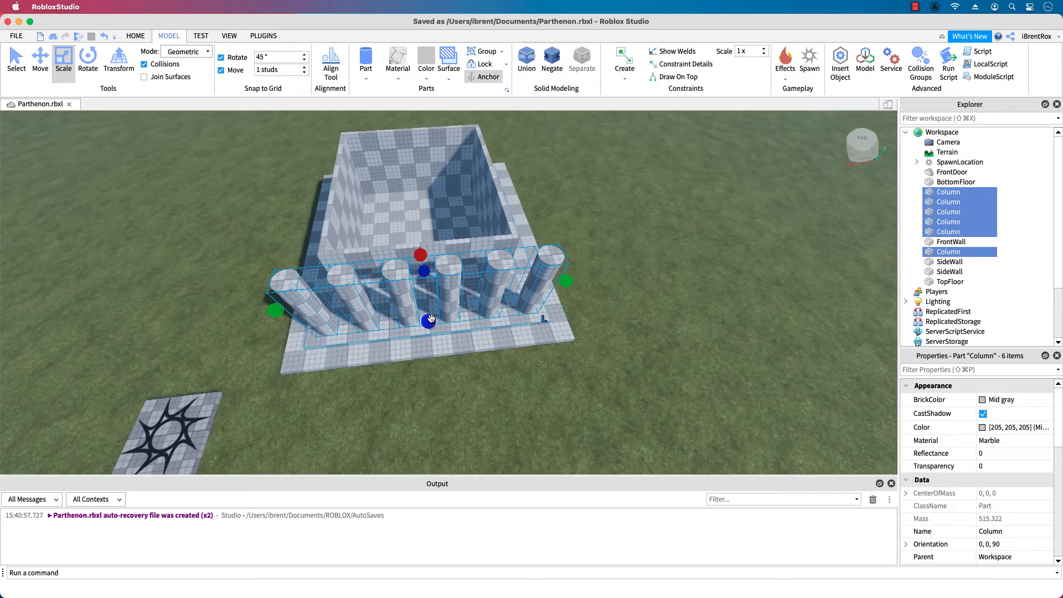
key("super+d")
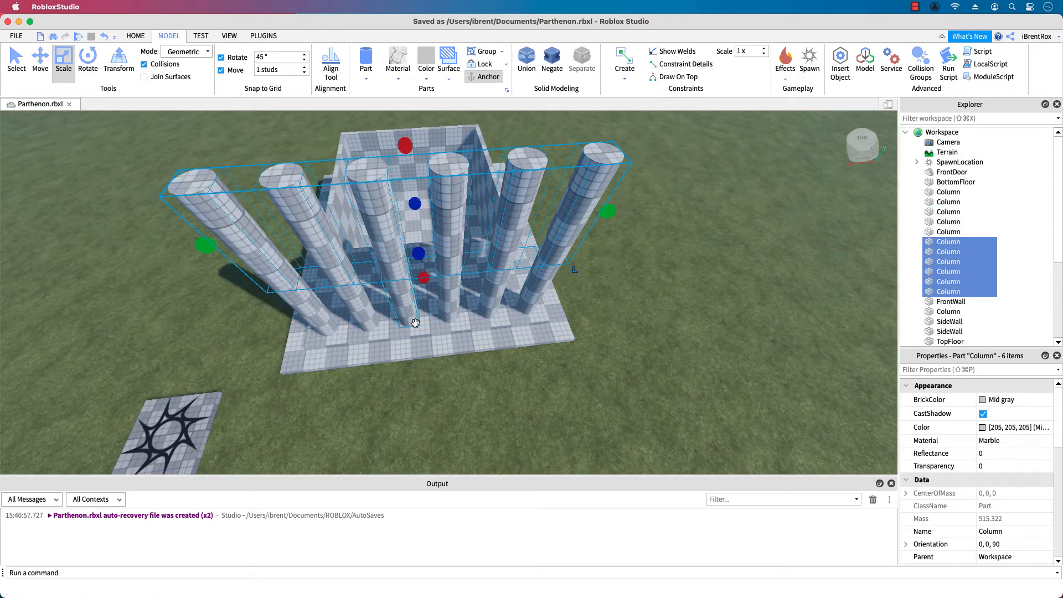
left_click_drag(385, 216, 390, 131)
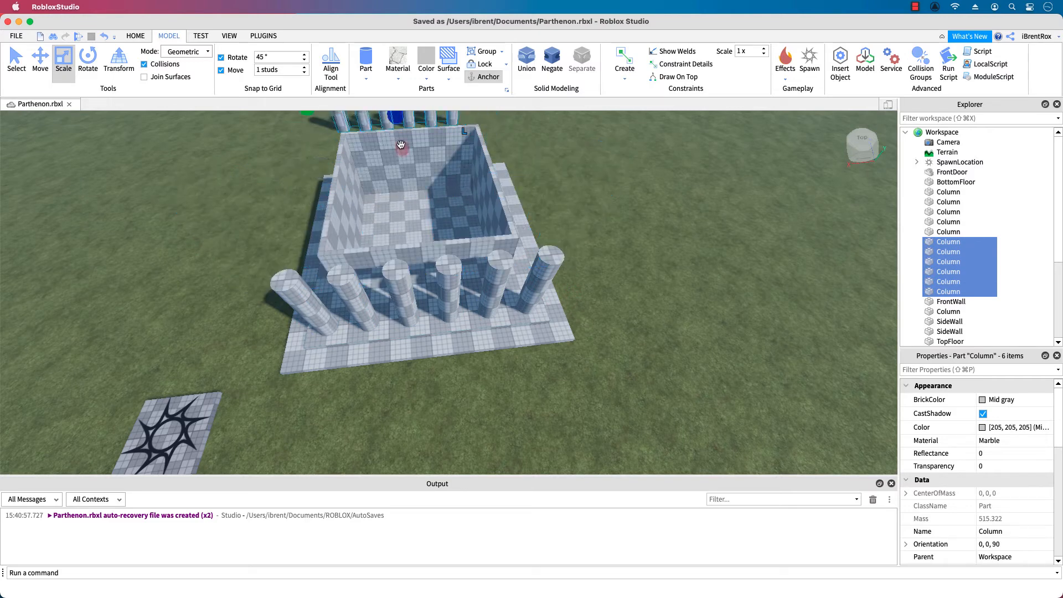
Step: Move the copied row of columns onto the top floor behind the back wall and shift it sideways along the rear edge
key("f")
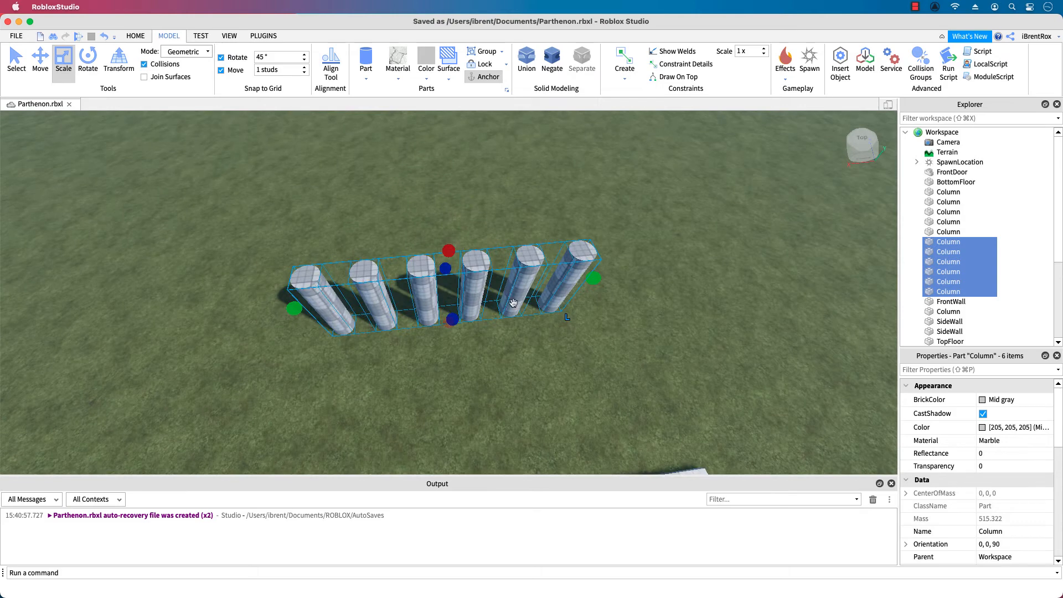
right_click_drag(513, 303, 545, 317)
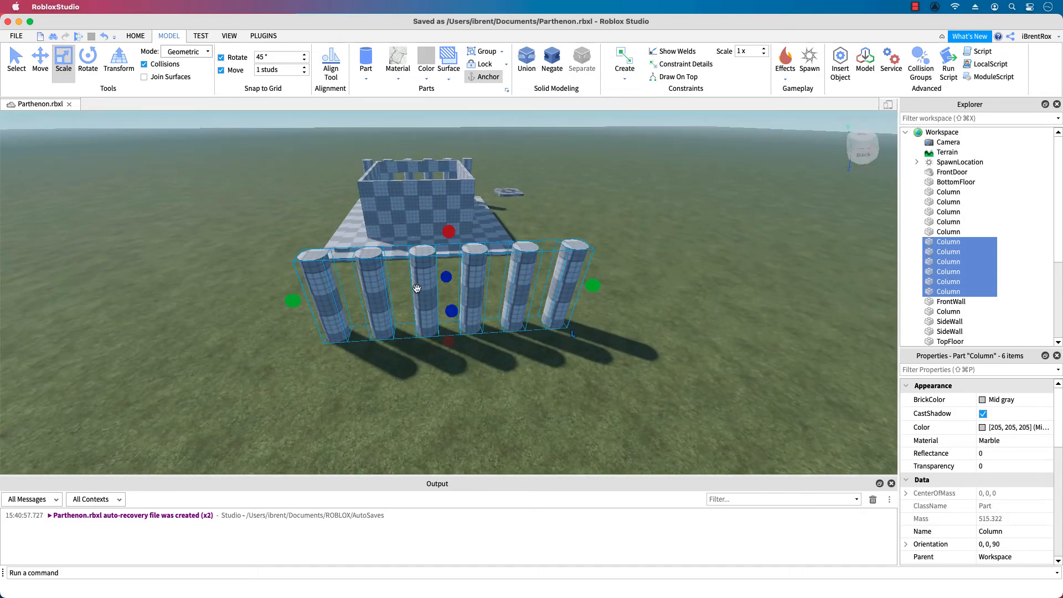
left_click_drag(417, 288, 409, 246)
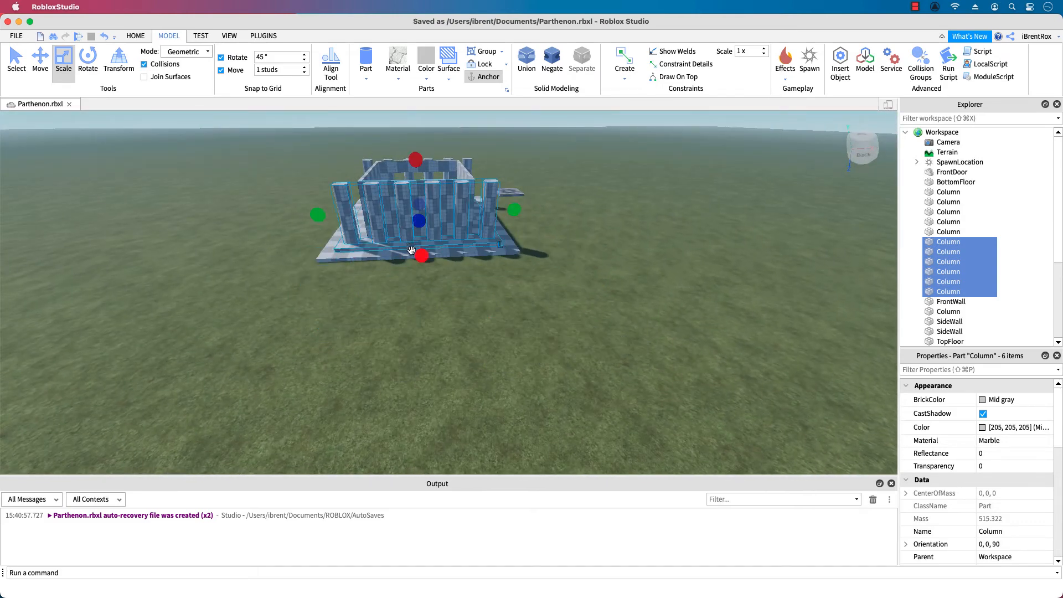
scroll(410, 238, "up", 3)
right_click_drag(408, 225, 387, 277)
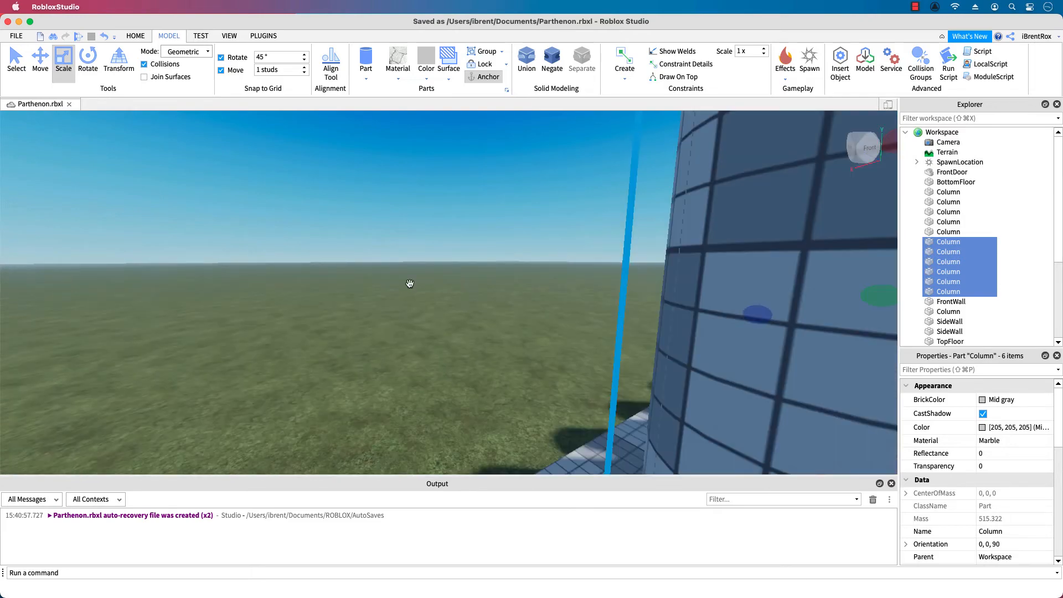
key("f")
right_click_drag(288, 377, 327, 370)
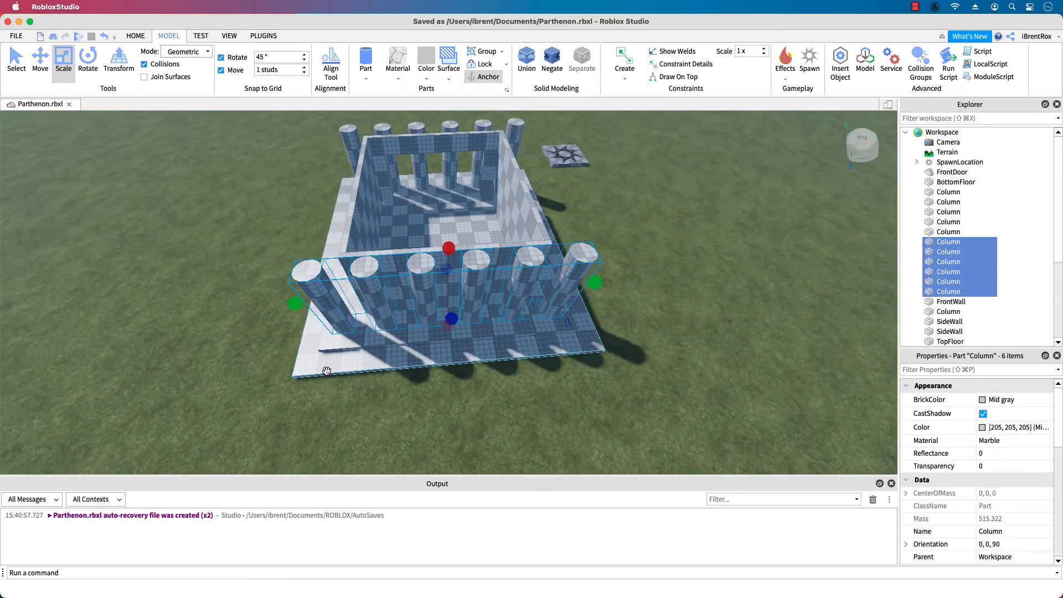
mouse_move(372, 279)
left_mouse_down()
mouse_move(355, 263)
mouse_move(362, 294)
left_mouse_up()
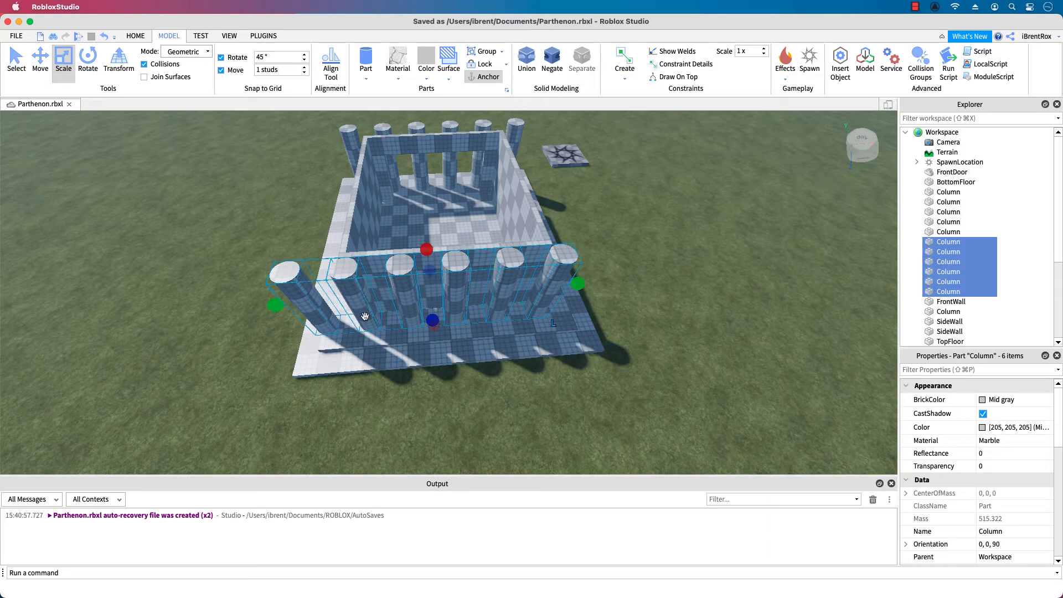
Step: Nudge the copied rear row of six columns outward and sideways to line it up along the top floor's rear edge
key("super+2")
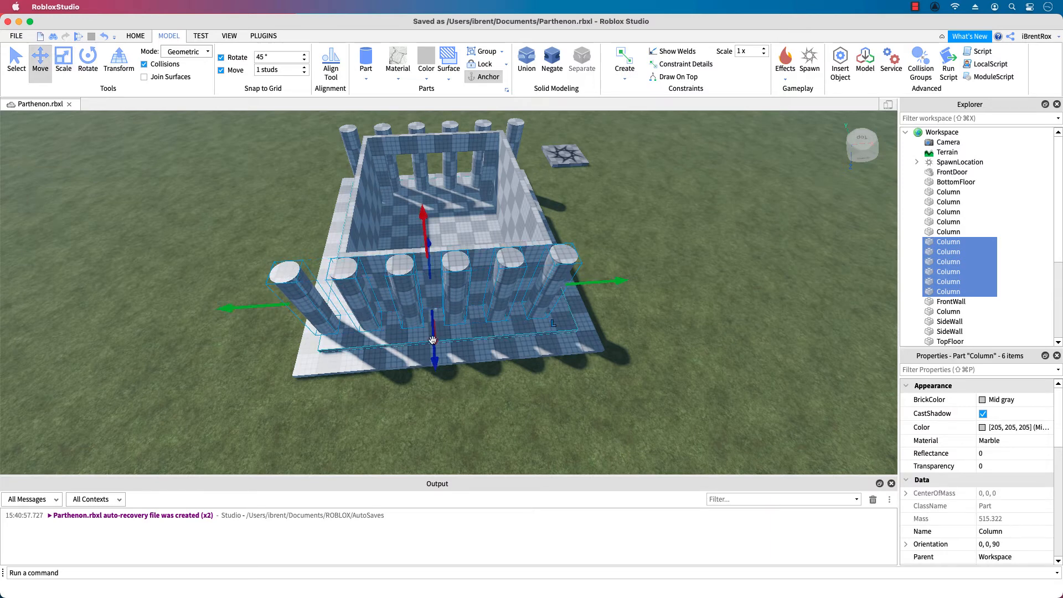
left_click_drag(431, 353, 432, 362)
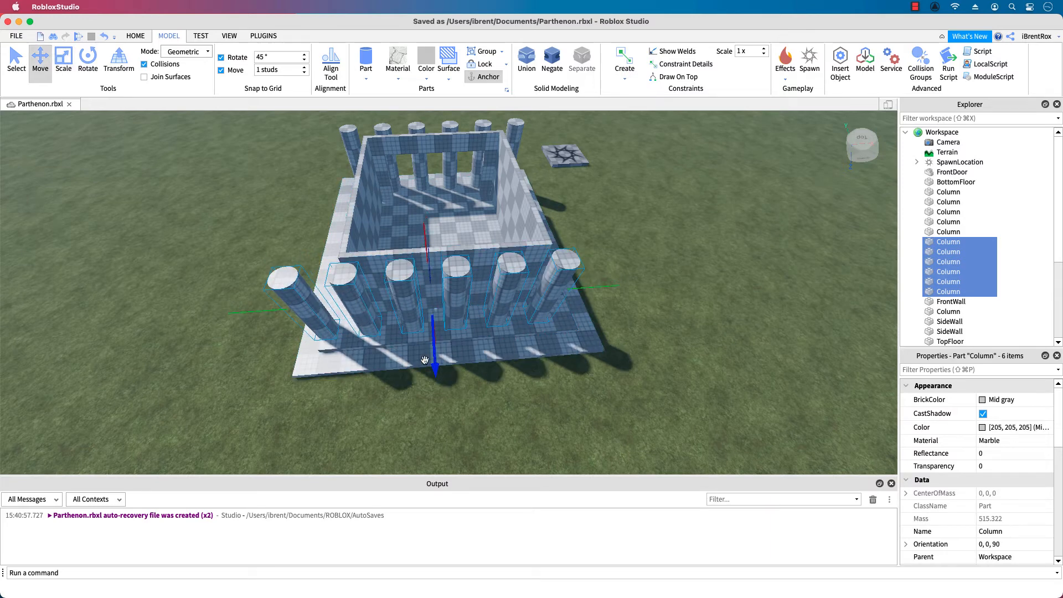
left_click_drag(252, 311, 244, 312)
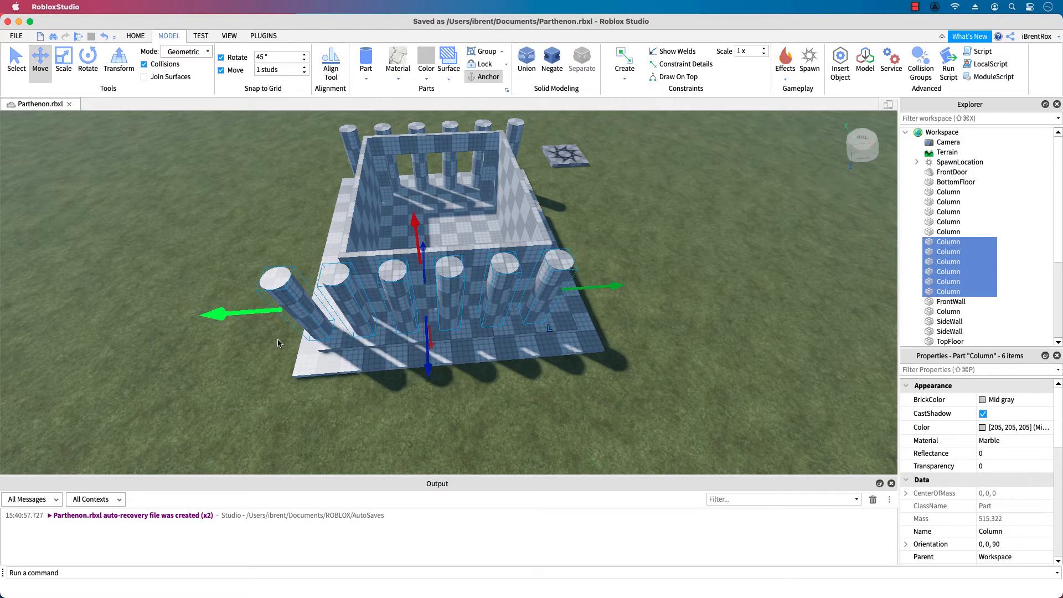
right_click_drag(323, 414, 301, 403)
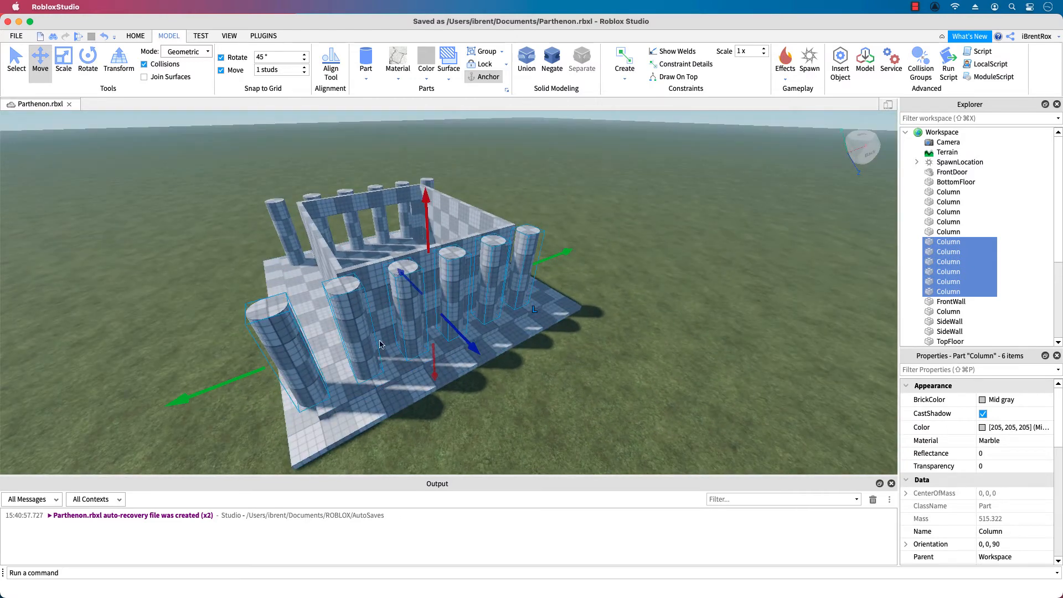
right_click_drag(637, 338, 633, 332)
left_click_drag(618, 326, 650, 320)
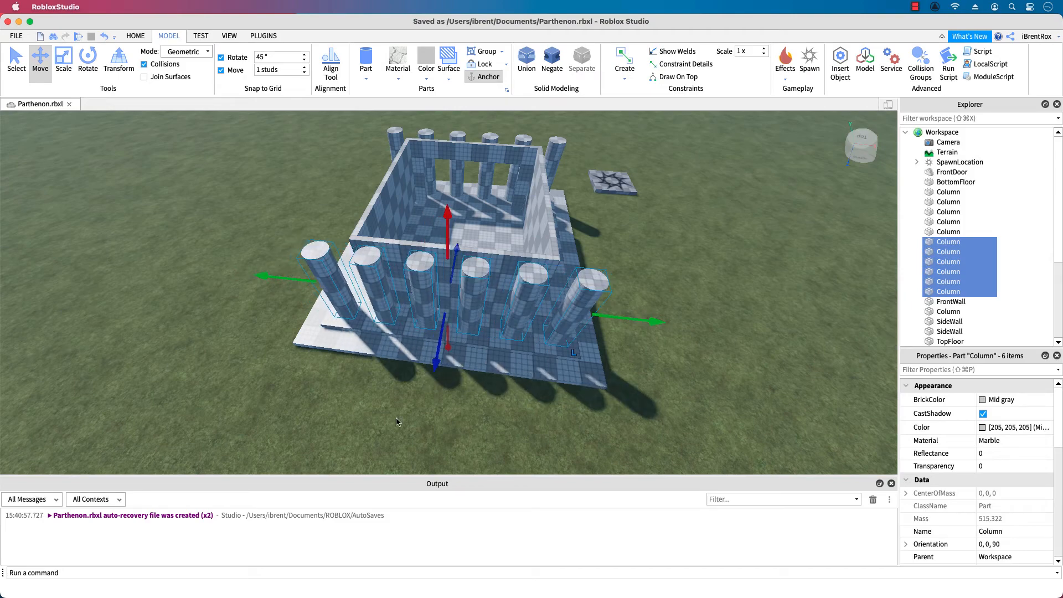
right_click_drag(286, 391, 285, 391)
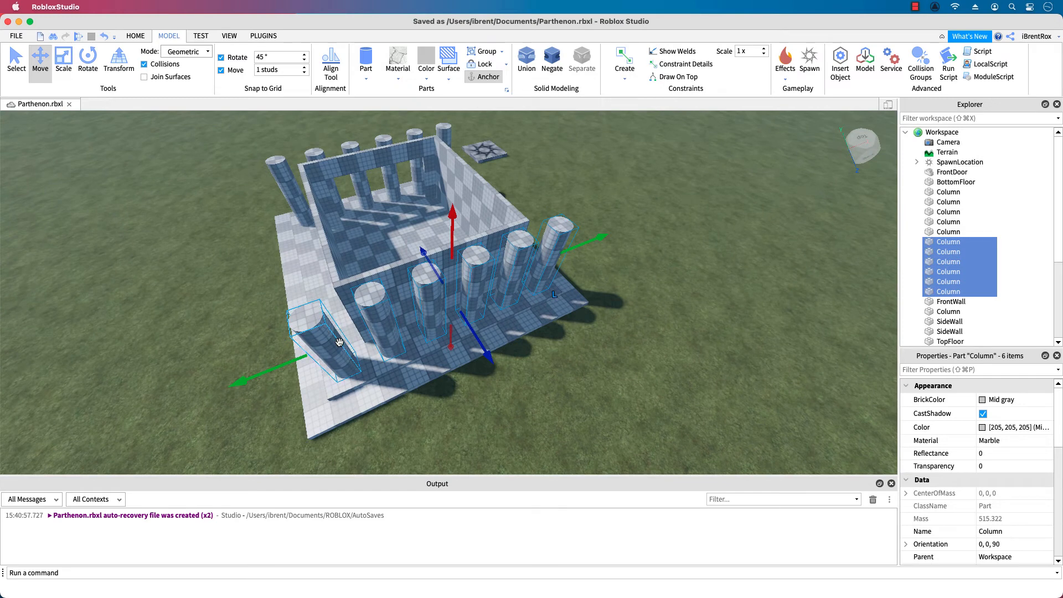
Step: Duplicate the rear row of columns, rotate the copy 90 degrees and place it along the side of the building
key("super+d")
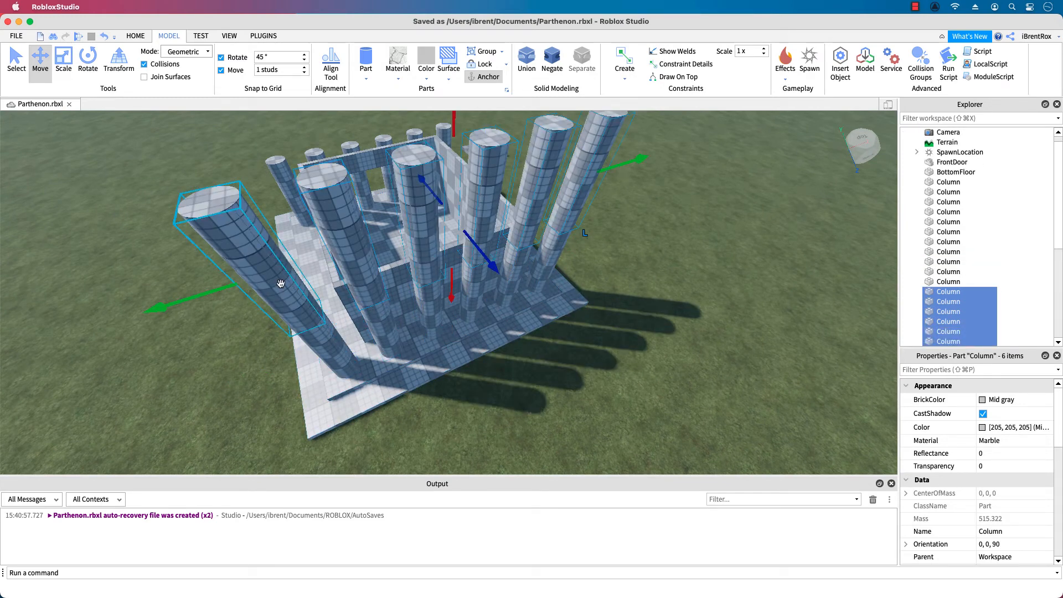
key("super+r")
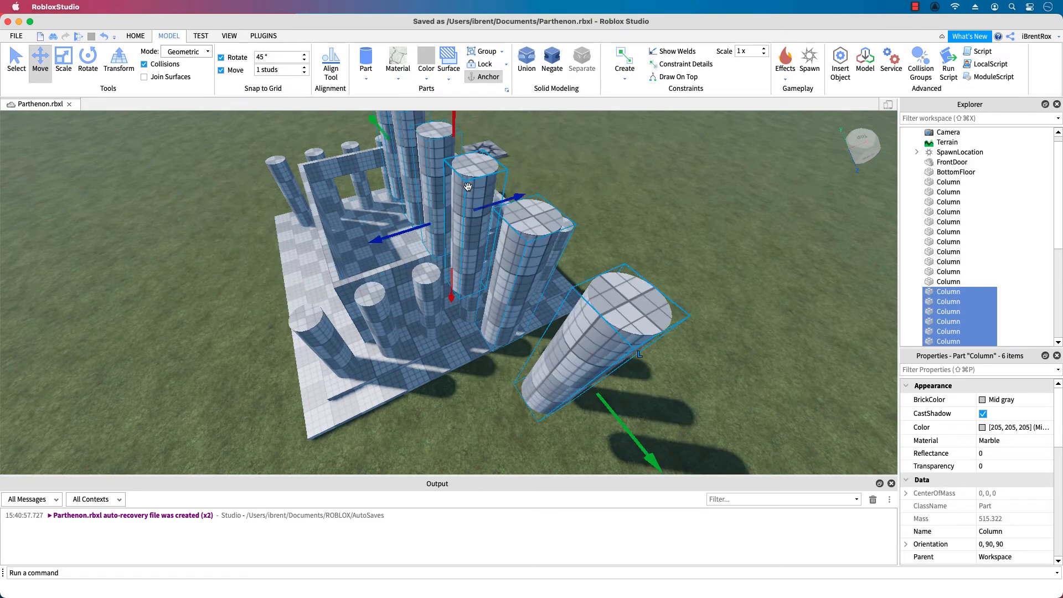
left_click_drag(468, 187, 289, 299)
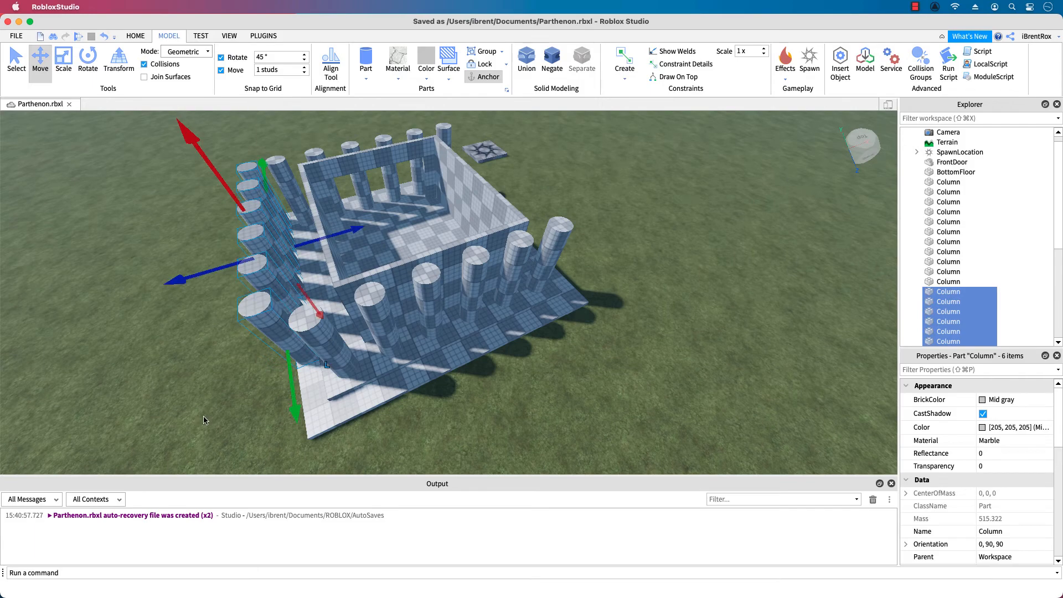
right_click_drag(204, 420, 207, 416)
left_click(193, 419)
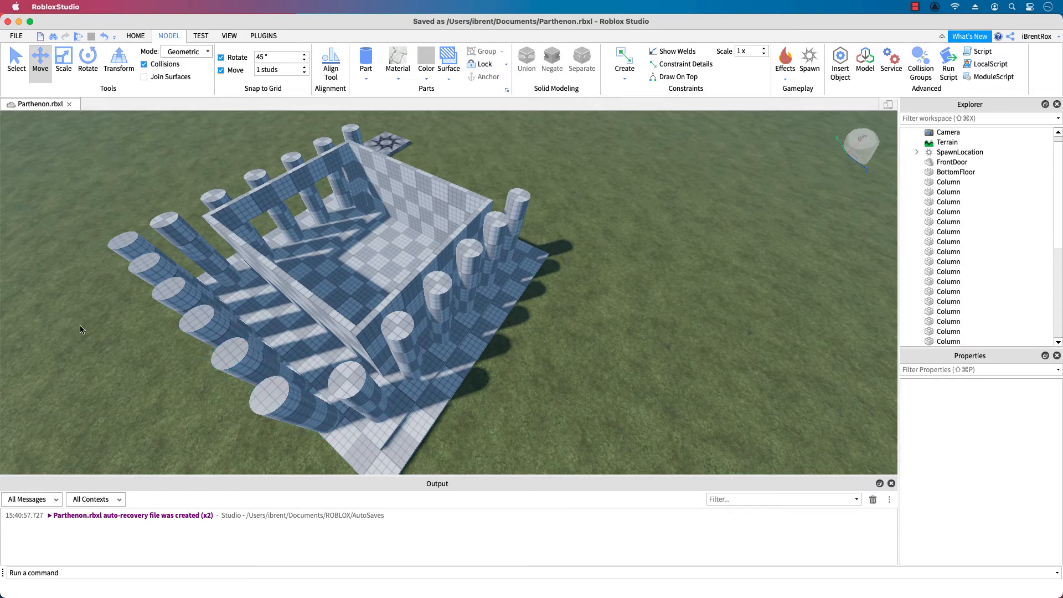
Step: Select the six copied side columns together and slide the row along the side wall toward the rear end
left_click(156, 272)
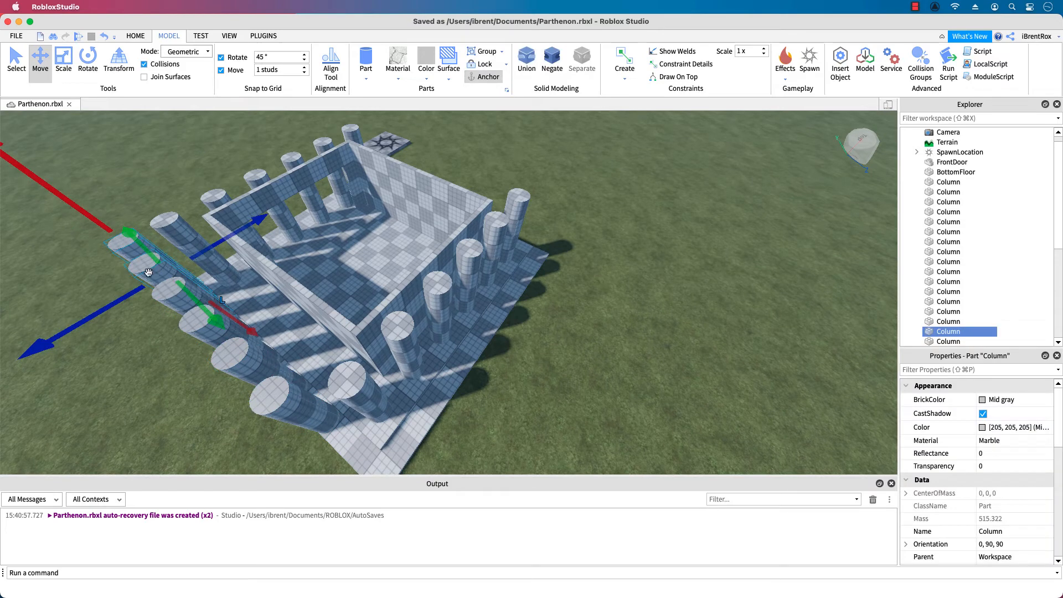
left_click(147, 272, "shift")
left_click(168, 299, "shift")
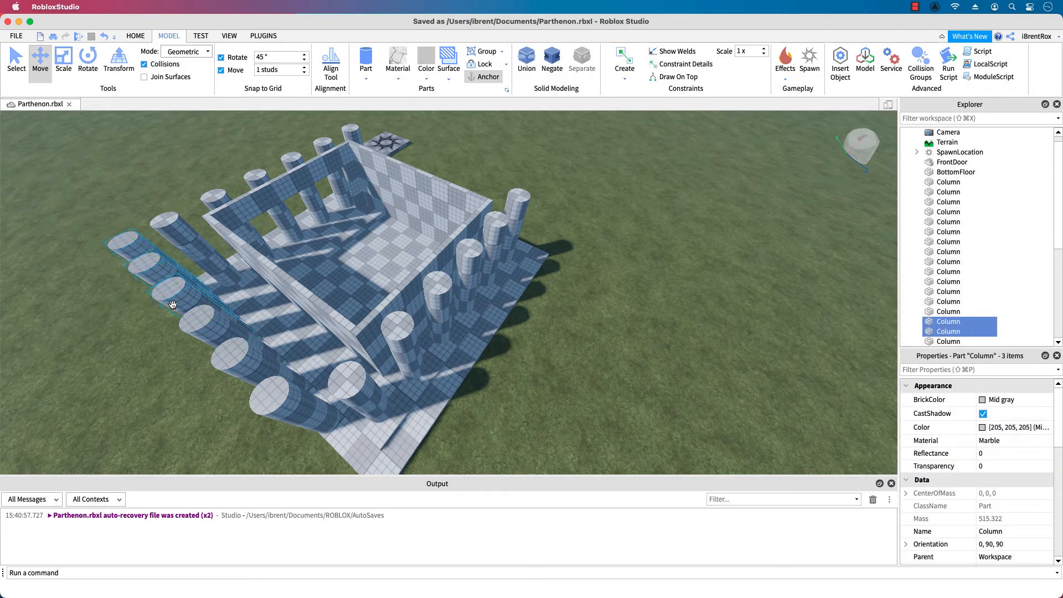
left_click(200, 326, "shift")
left_click(239, 374, "shift")
left_click(269, 398, "shift")
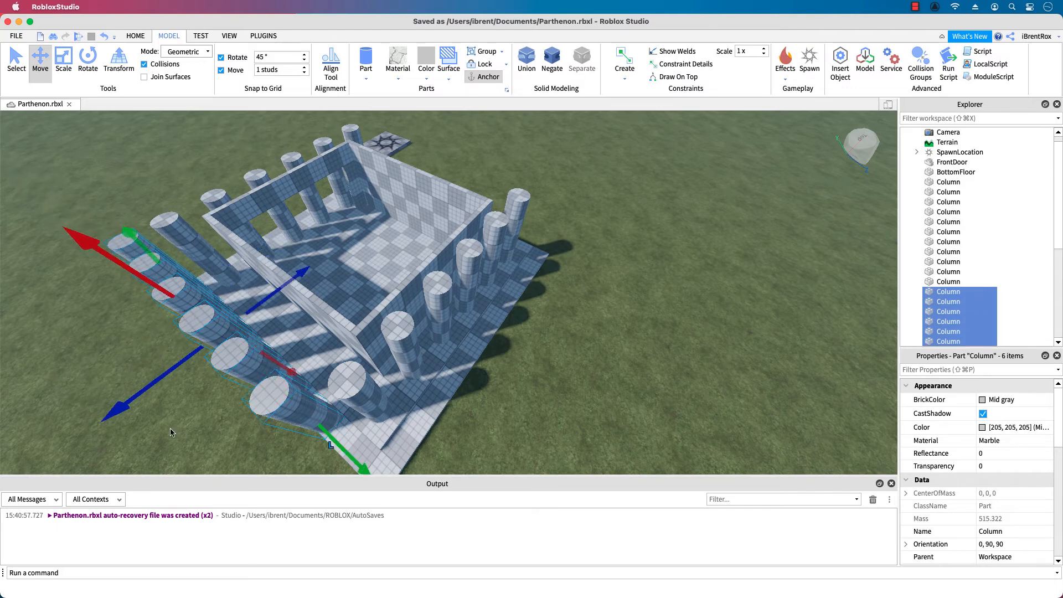
key("f")
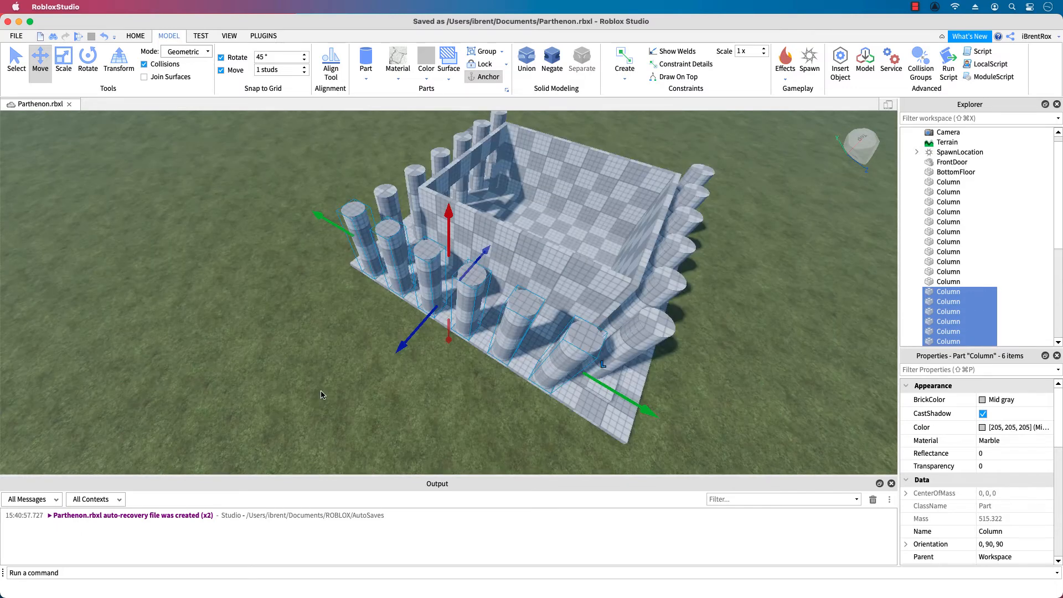
right_click_drag(453, 382, 453, 383)
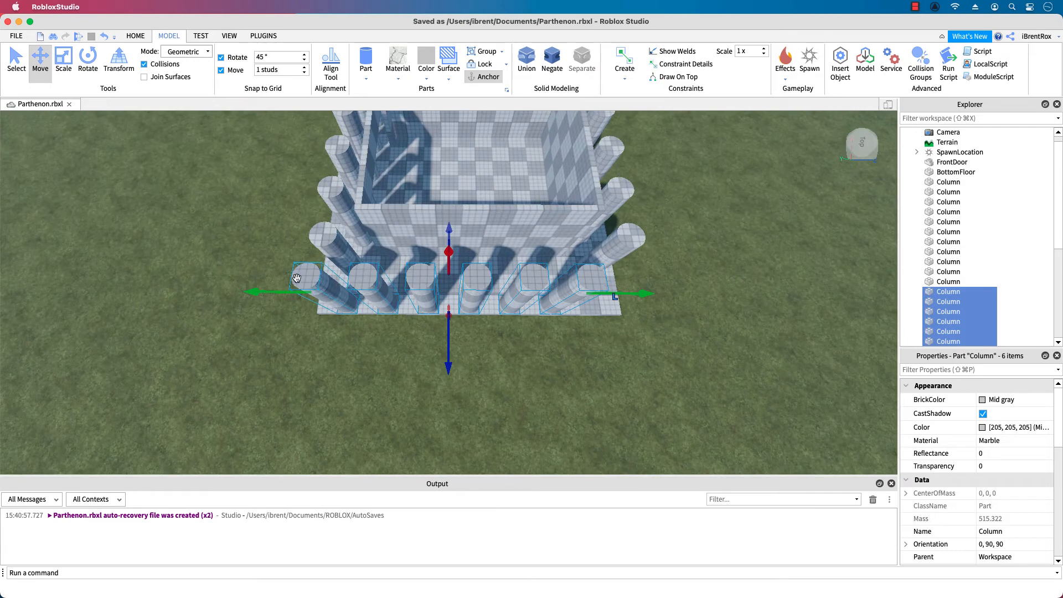
left_click_drag(633, 292, 677, 294)
right_click_drag(373, 388, 373, 387)
left_click_drag(330, 325, 349, 322)
right_click_drag(486, 382, 487, 383)
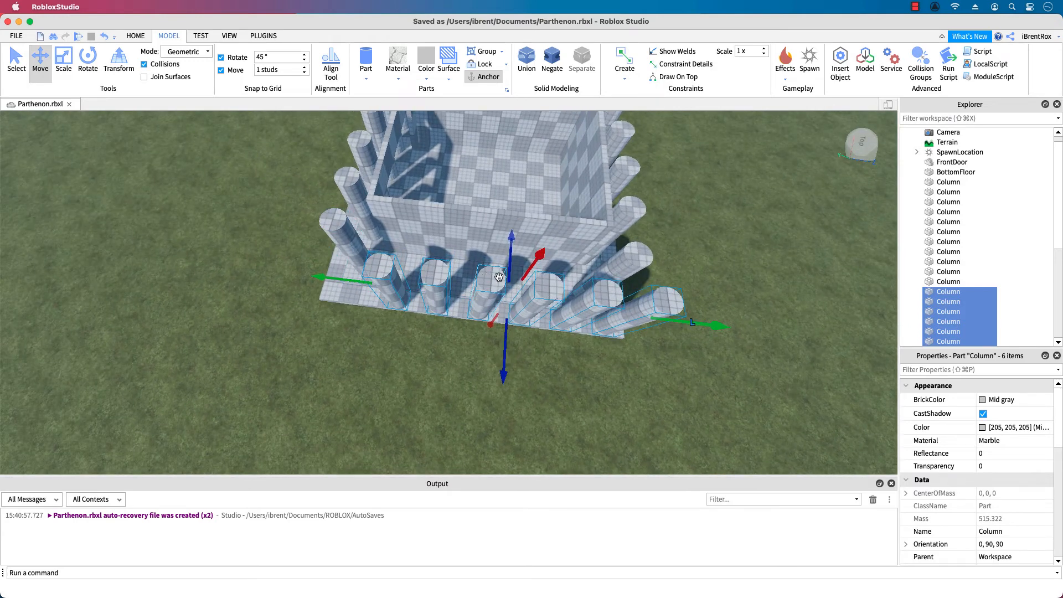
right_click_drag(664, 353, 667, 344)
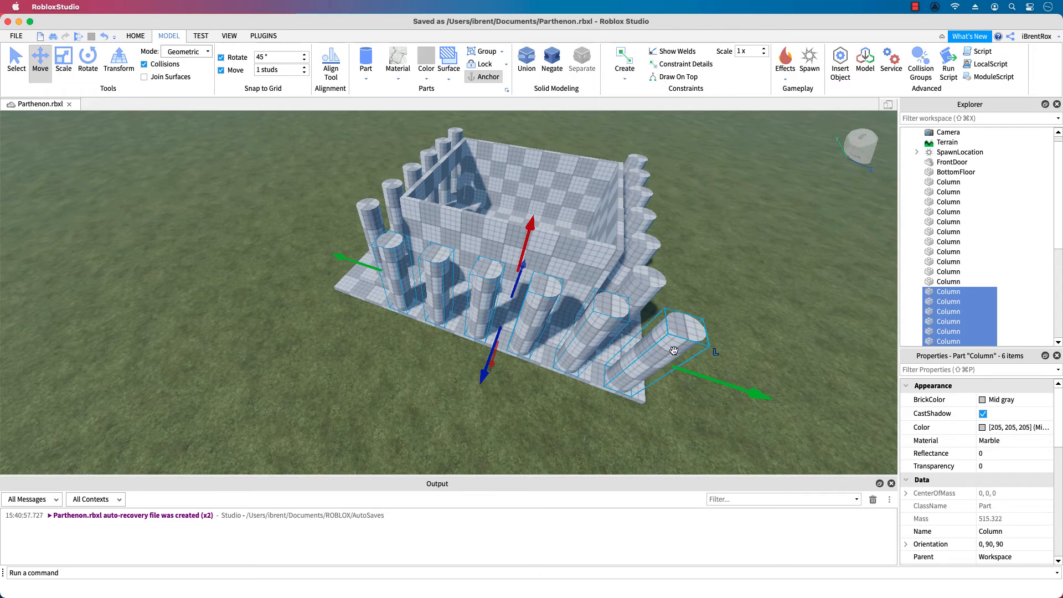
Step: Delete the side row's last column, the one overhanging the floor at the rear corner
left_click(733, 312)
left_click(695, 338)
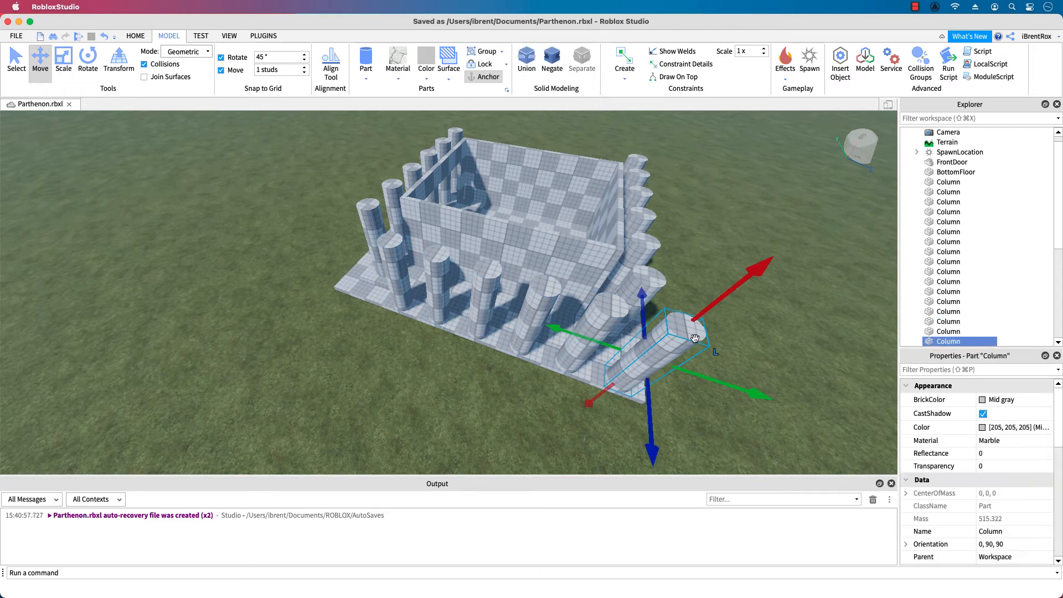
key("Delete")
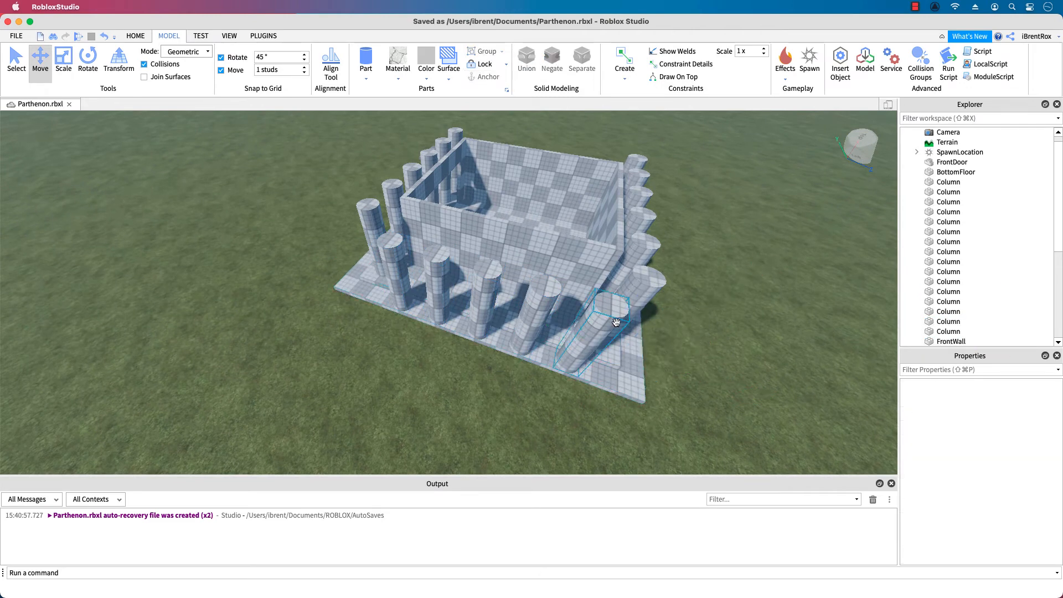
Step: Select the remaining five side columns and move them inward from the bottom floor onto the top floor beside the wall
left_click(575, 325)
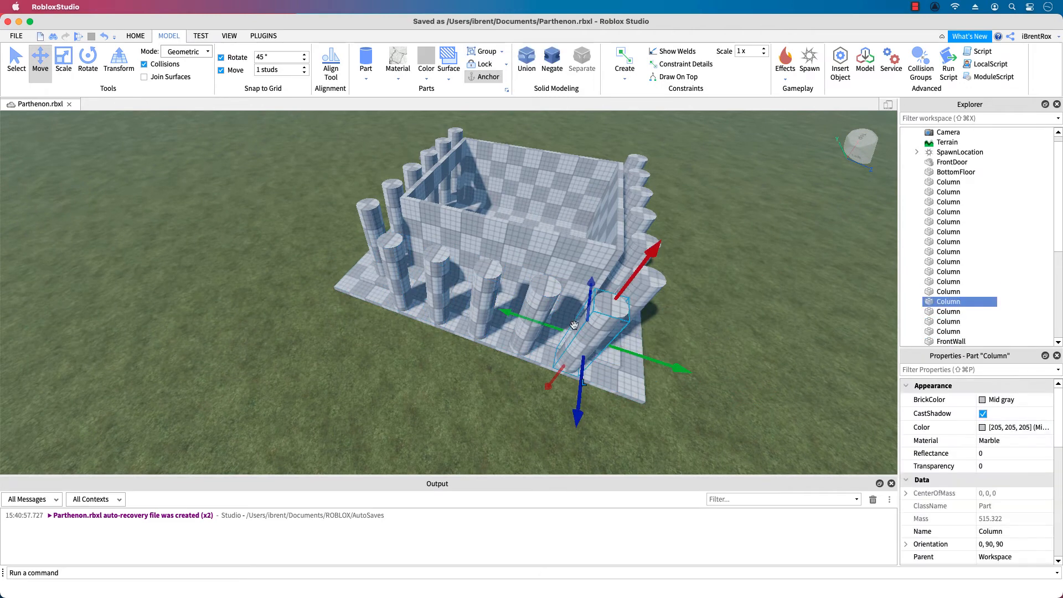
left_click(546, 299, "shift")
left_click(485, 274, "shift")
left_click(439, 267, "shift")
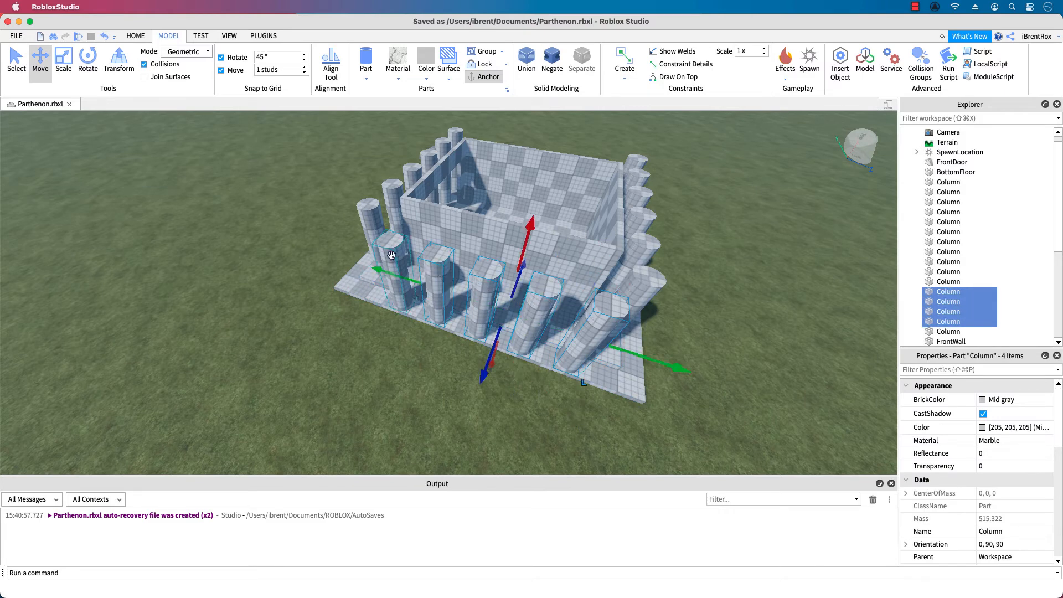
left_click(390, 254, "shift")
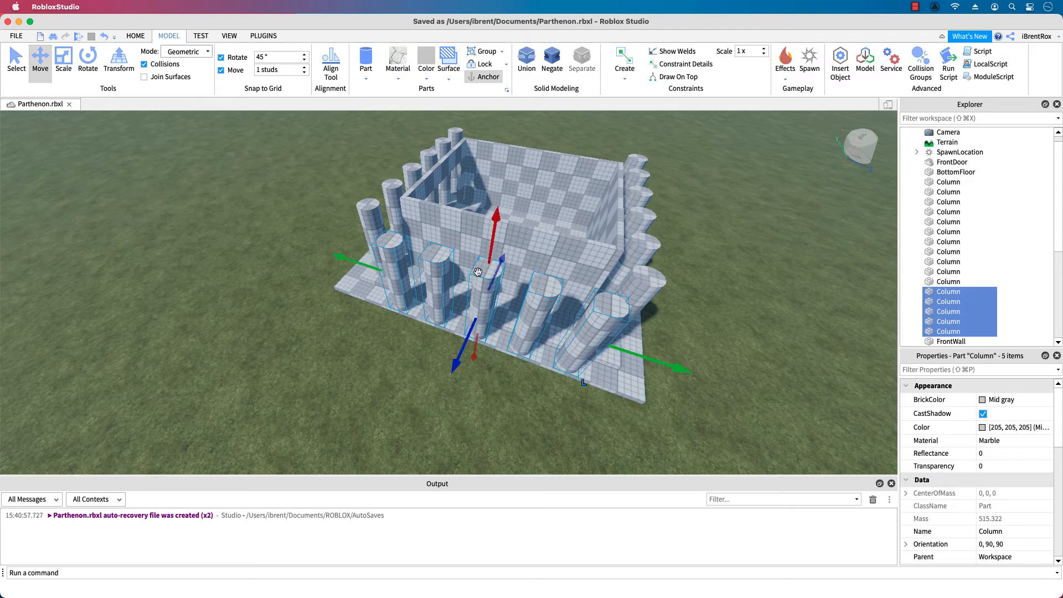
left_click_drag(493, 228, 495, 214)
left_click_drag(459, 353, 456, 323)
right_click_drag(435, 339, 377, 378)
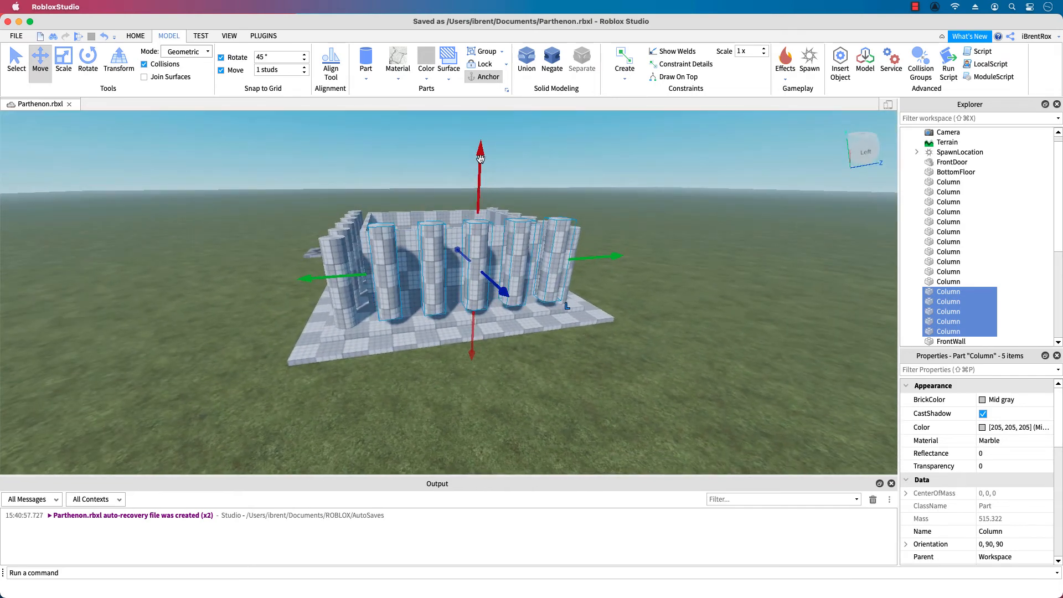
left_click_drag(480, 159, 451, 298)
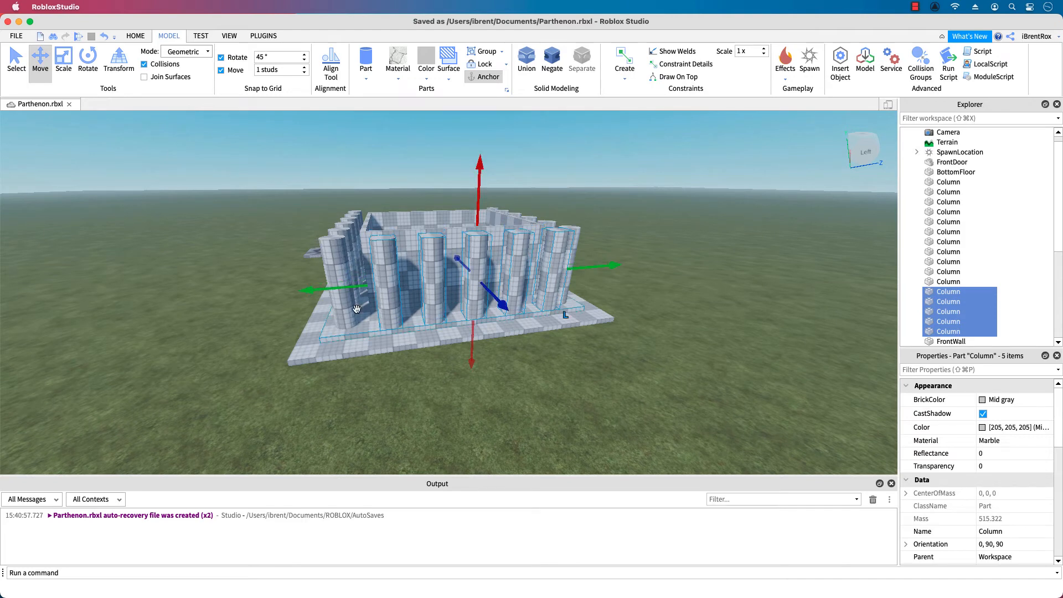
right_click_drag(418, 401, 418, 401)
left_click_drag(495, 333, 487, 313)
right_click_drag(672, 335, 674, 340)
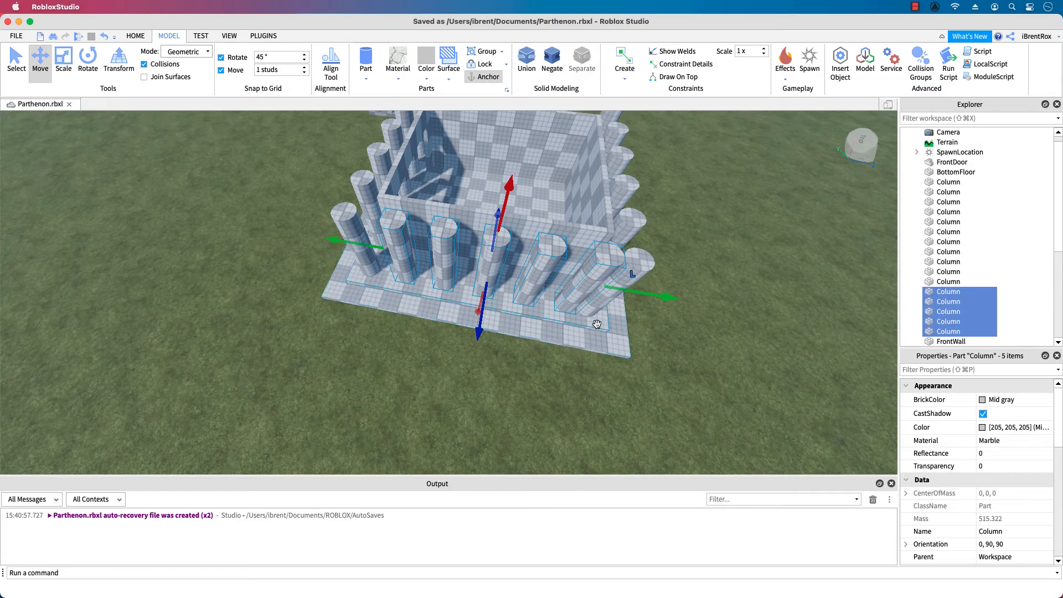
right_click_drag(711, 372, 711, 371)
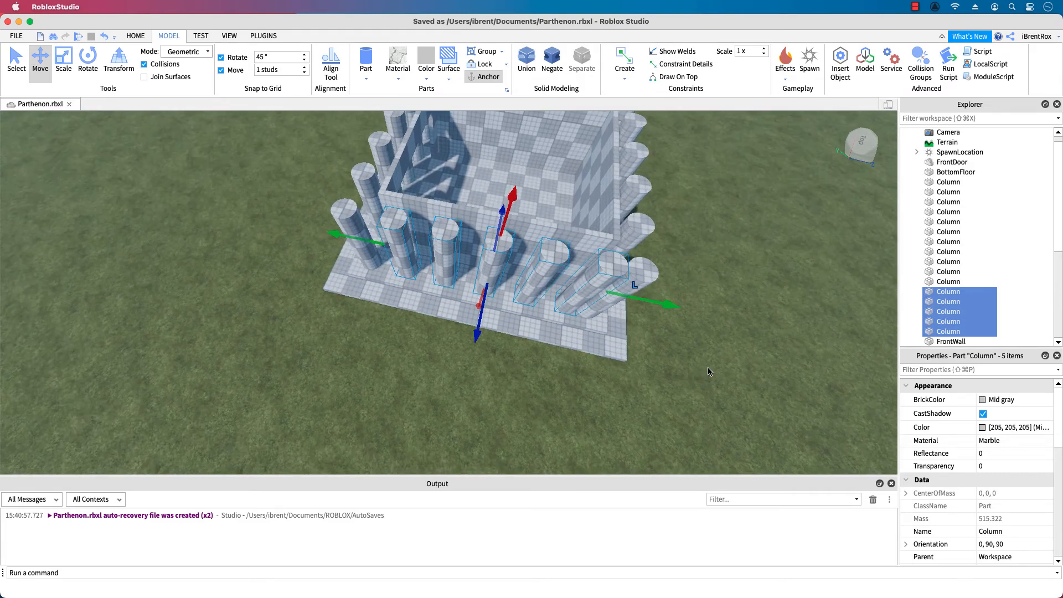
Step: Scale BottomFloor outward at the rear end of the building to make more room behind the columns
left_click(613, 348)
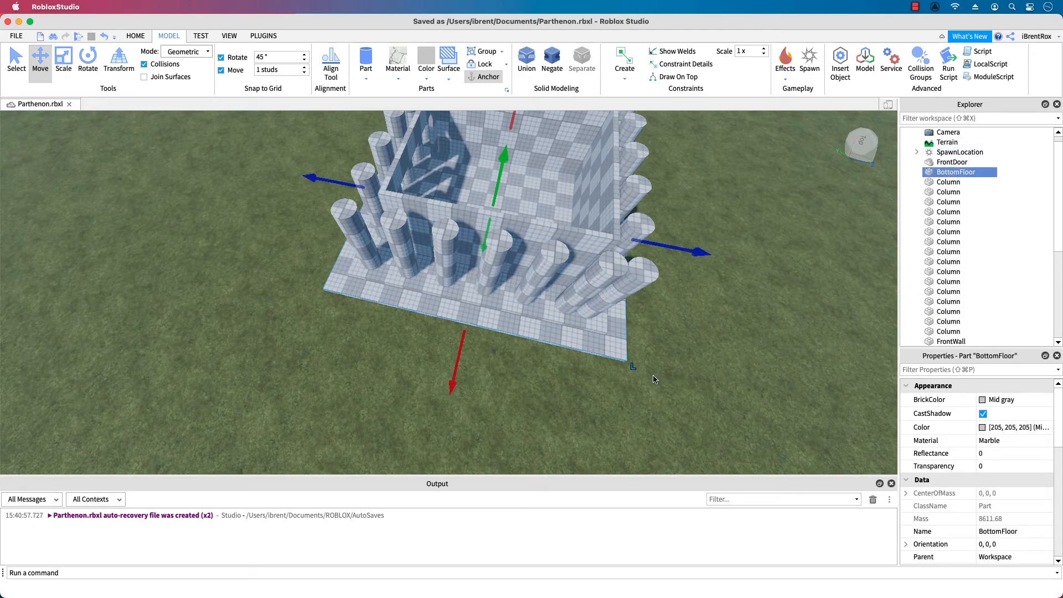
key("super+3")
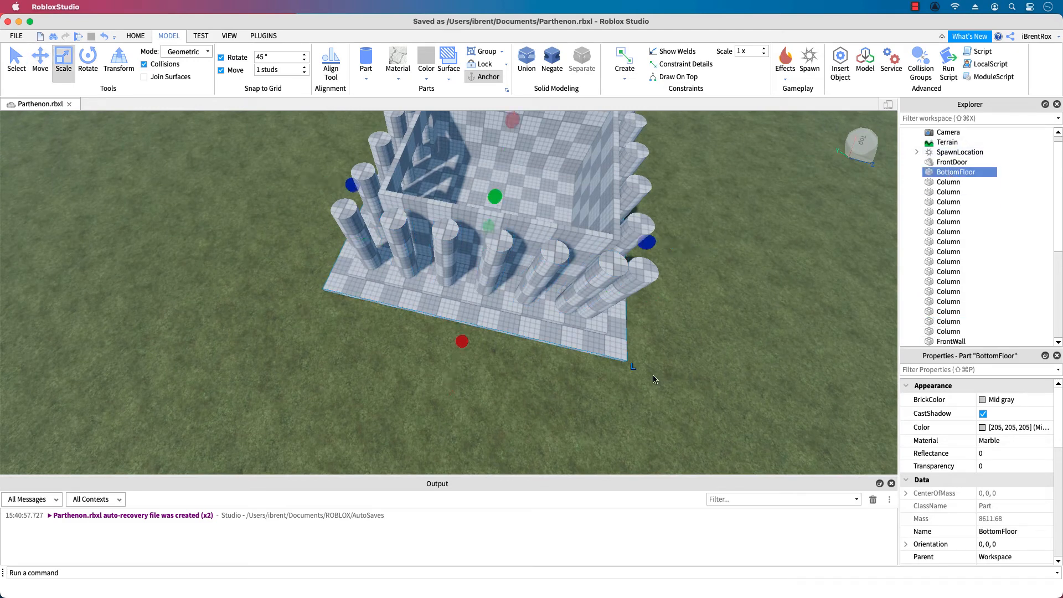
left_click_drag(656, 245, 680, 247)
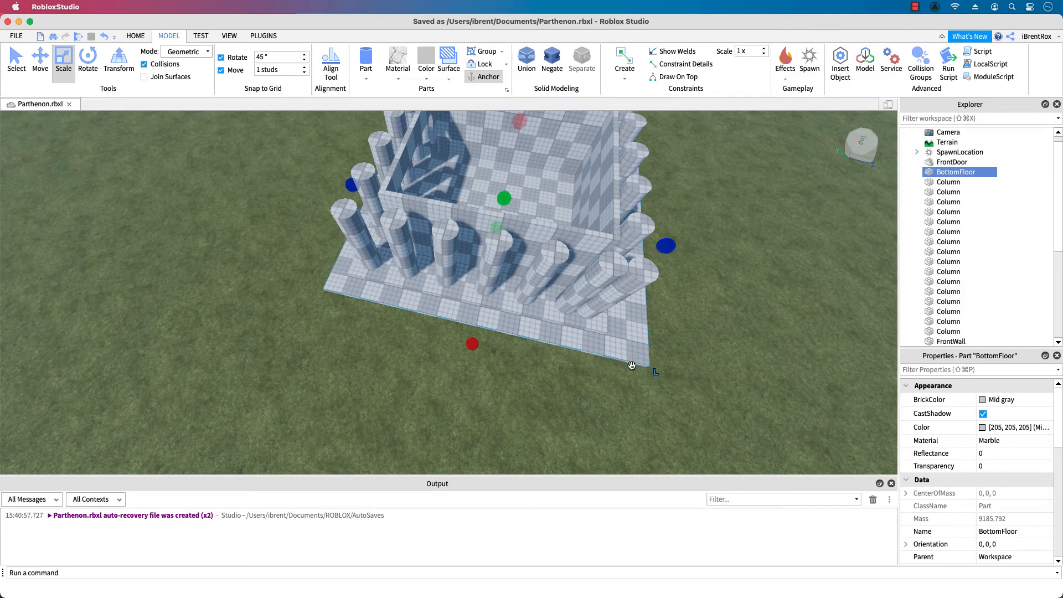
Step: Scale TopFloor outward at the rear end, keeping its edge just inside the extended bottom floor
left_click(590, 330)
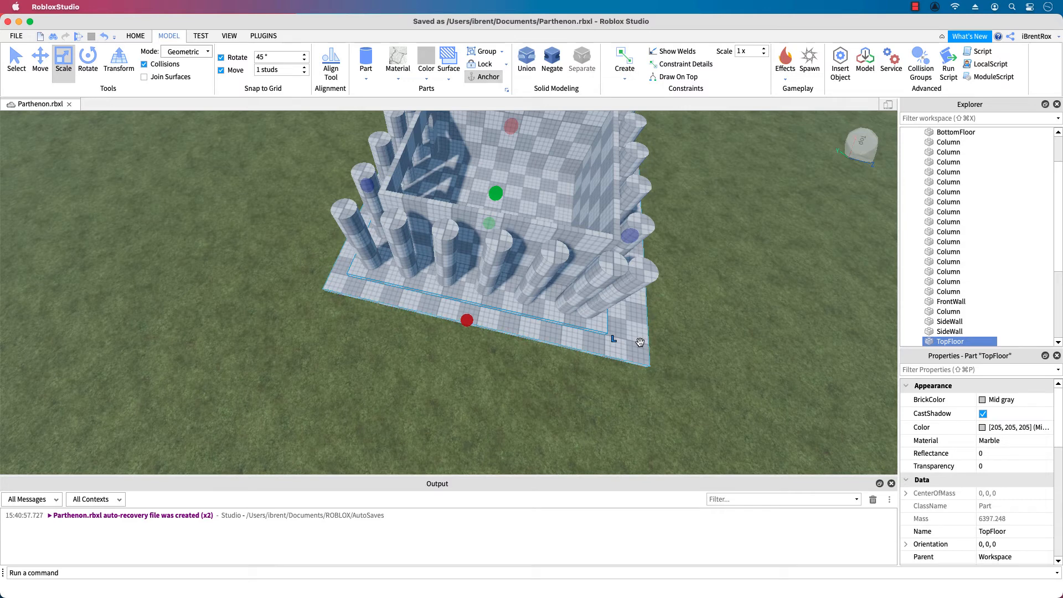
right_click_drag(701, 328, 717, 321)
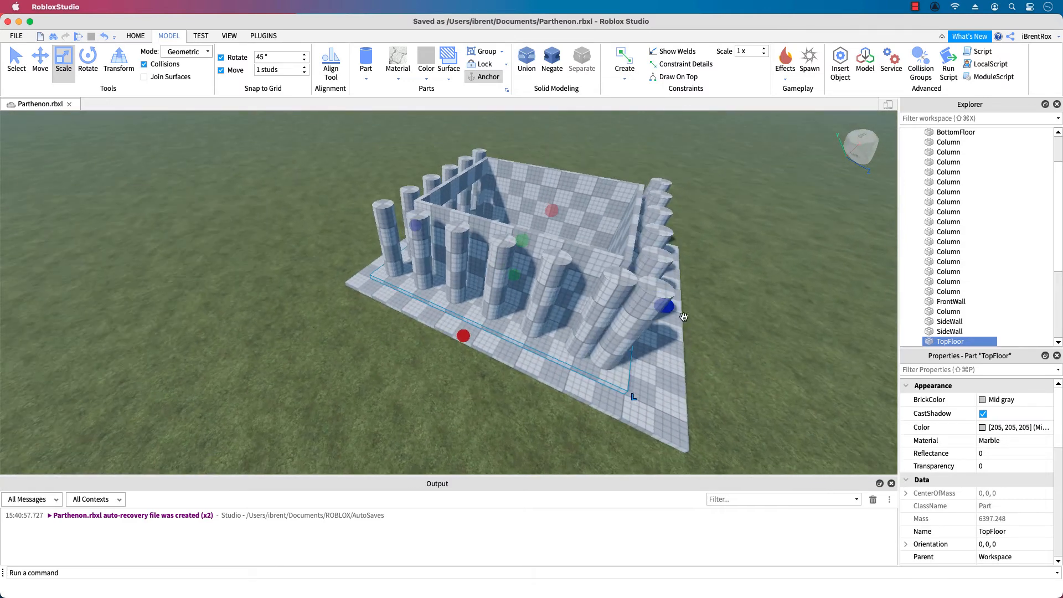
left_click_drag(673, 313, 699, 321)
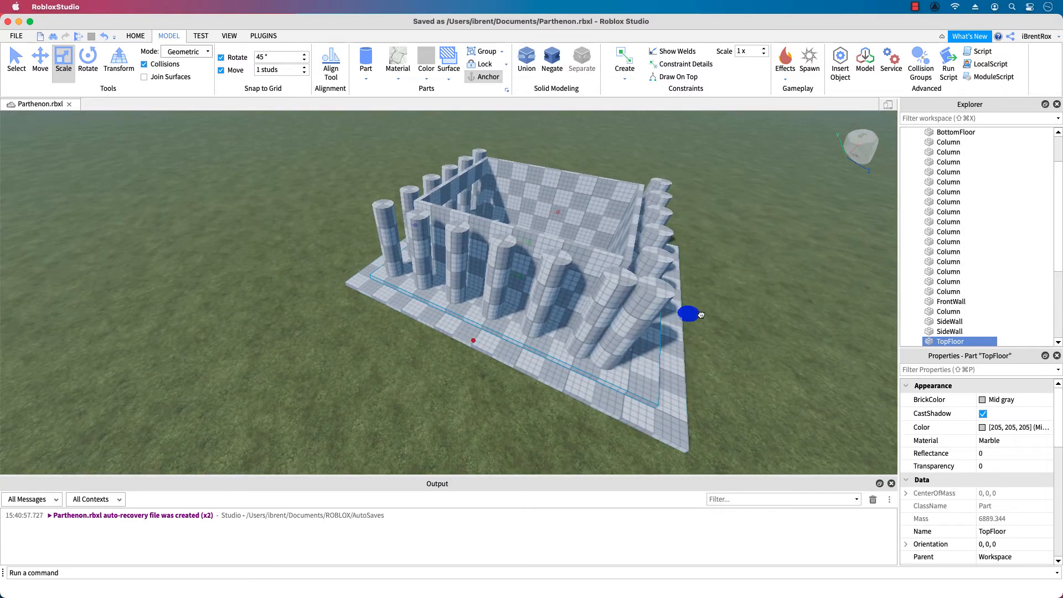
Step: Select the six columns along the building's rear end and move them outward toward the rear edge of the extended top floor
right_click_drag(802, 331, 739, 377)
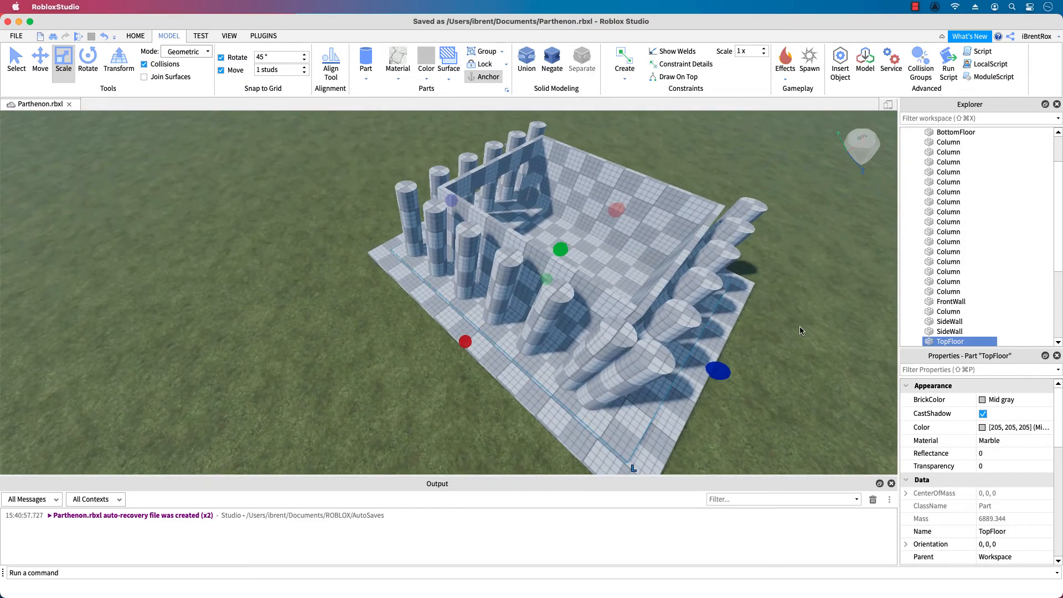
left_click(656, 373)
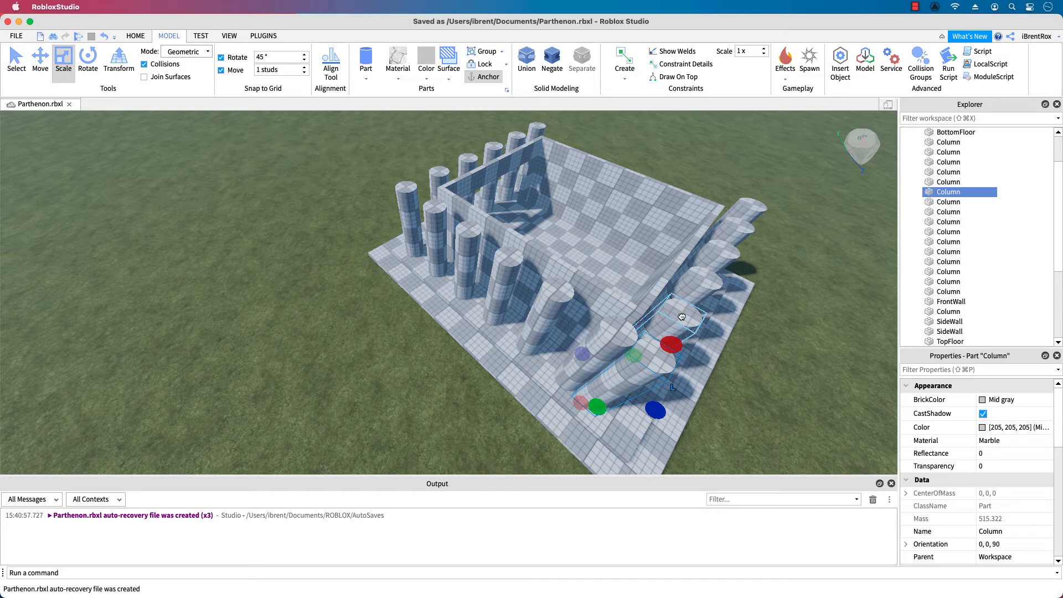
left_click(681, 316, "shift")
left_click(702, 290, "shift")
left_click(718, 259, "shift")
left_click(748, 216, "shift")
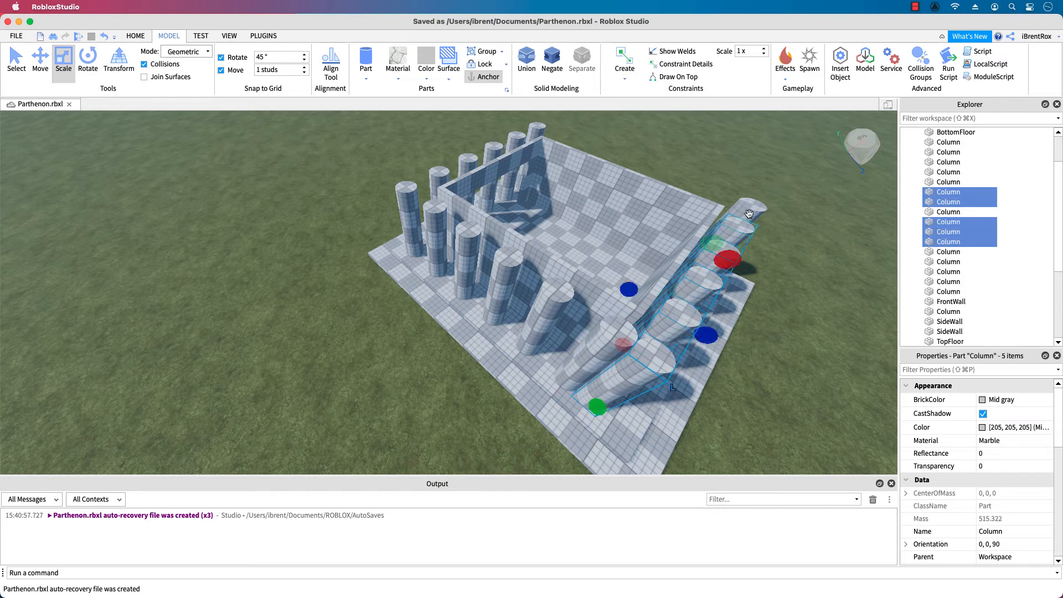
left_click(751, 210, "shift")
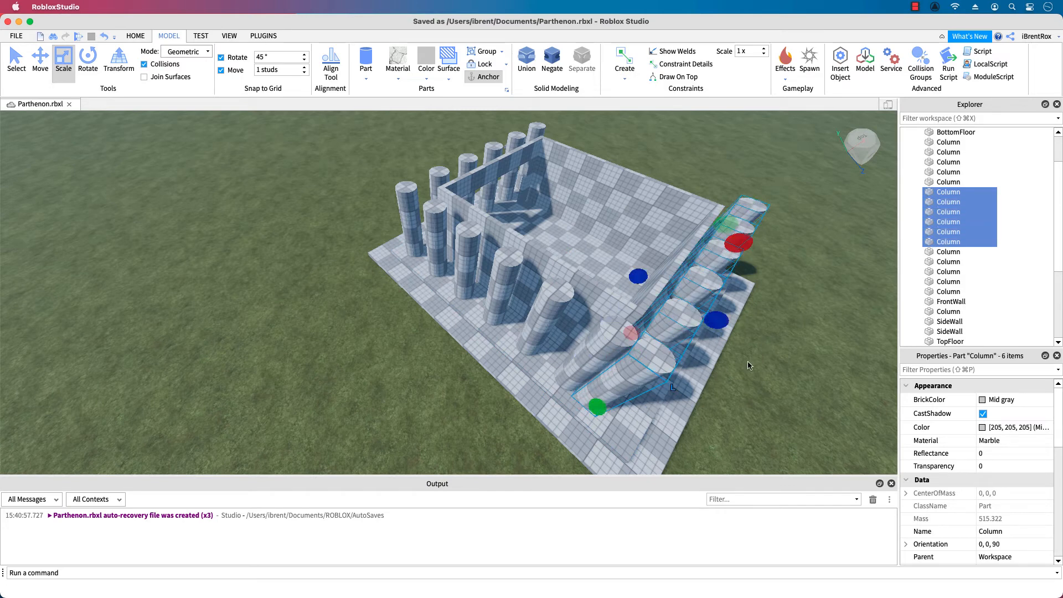
key("super+2")
left_click_drag(767, 353, 785, 366)
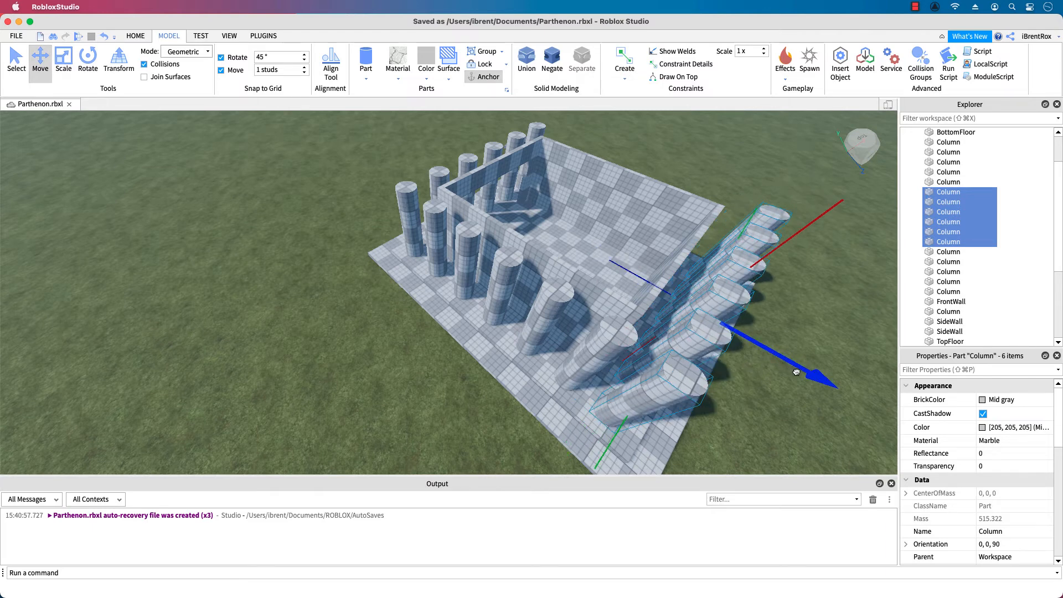
left_click_drag(796, 372, 800, 376)
right_click(792, 482)
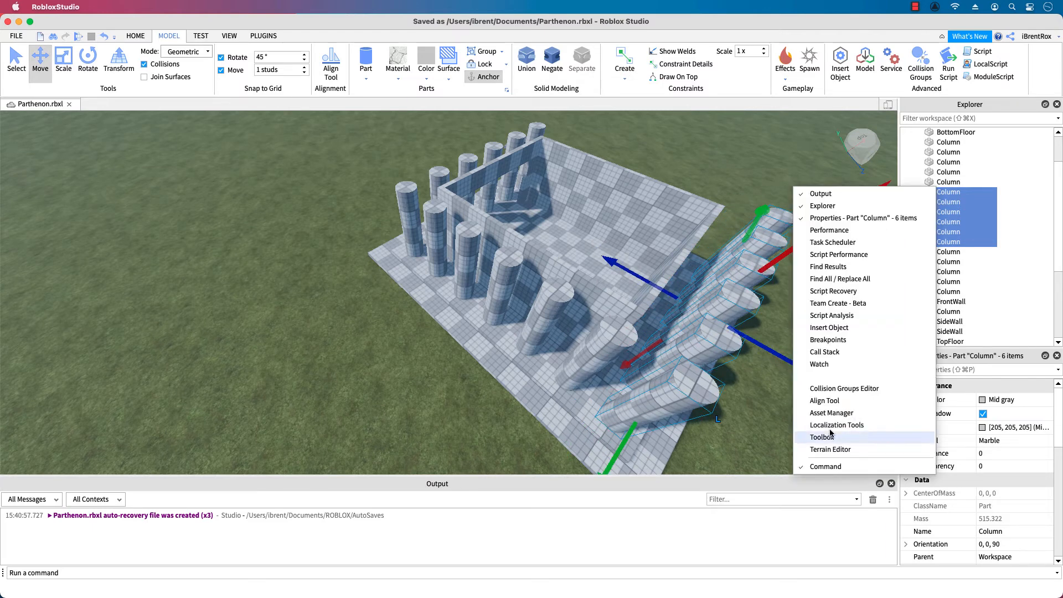
left_click(755, 446)
left_click(761, 430)
Step: Move the solid end wall, named FrontWall, outward toward the rear columns to lengthen the room
right_click_drag(810, 426, 757, 408)
scroll(692, 365, "down", 3)
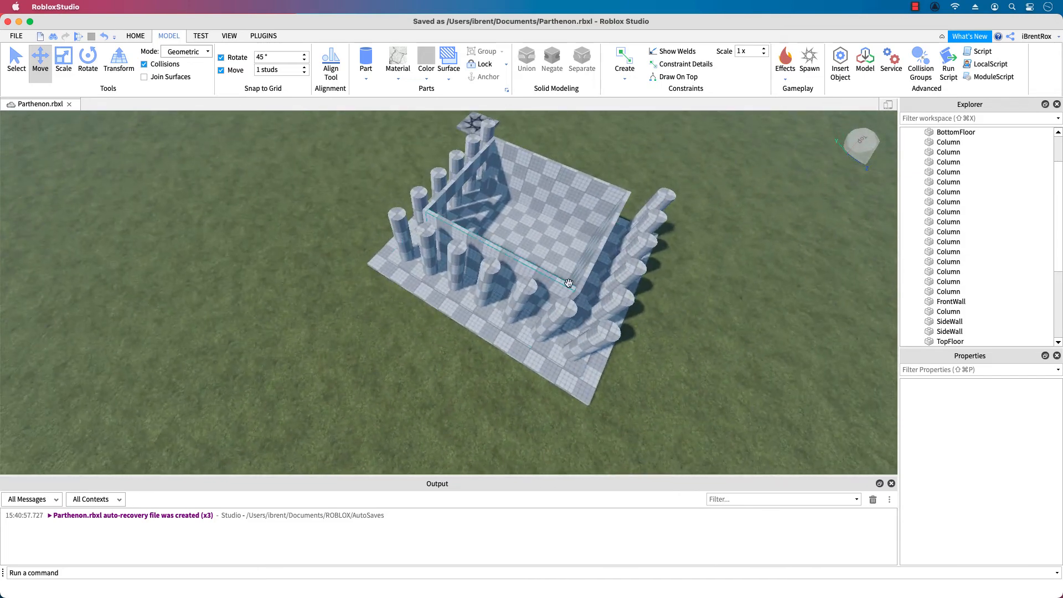
right_click_drag(670, 327, 654, 326)
left_click(638, 357)
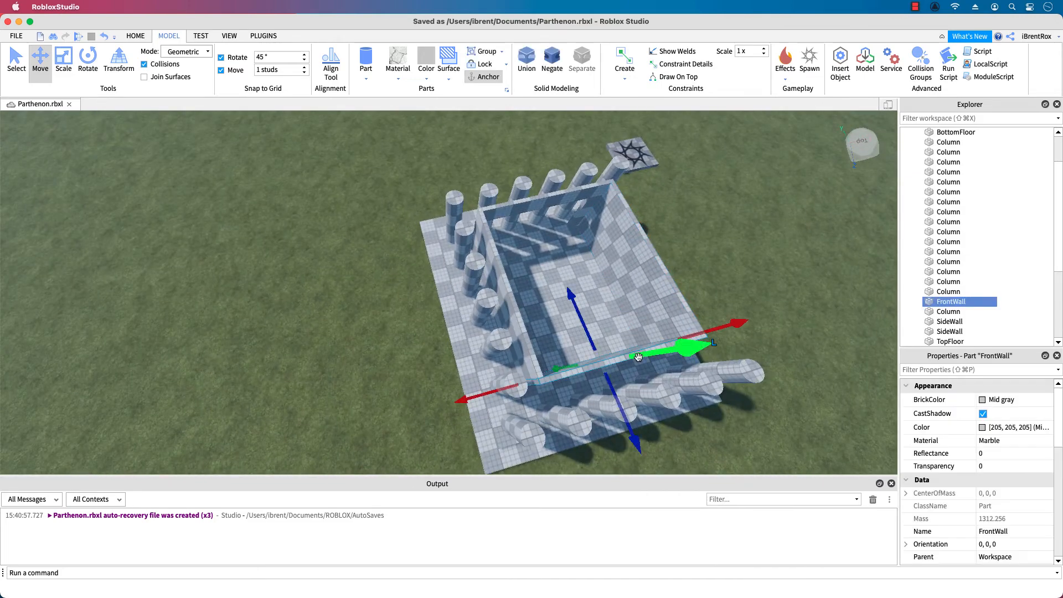
left_click_drag(573, 297, 578, 311)
right_click_drag(752, 337, 669, 396)
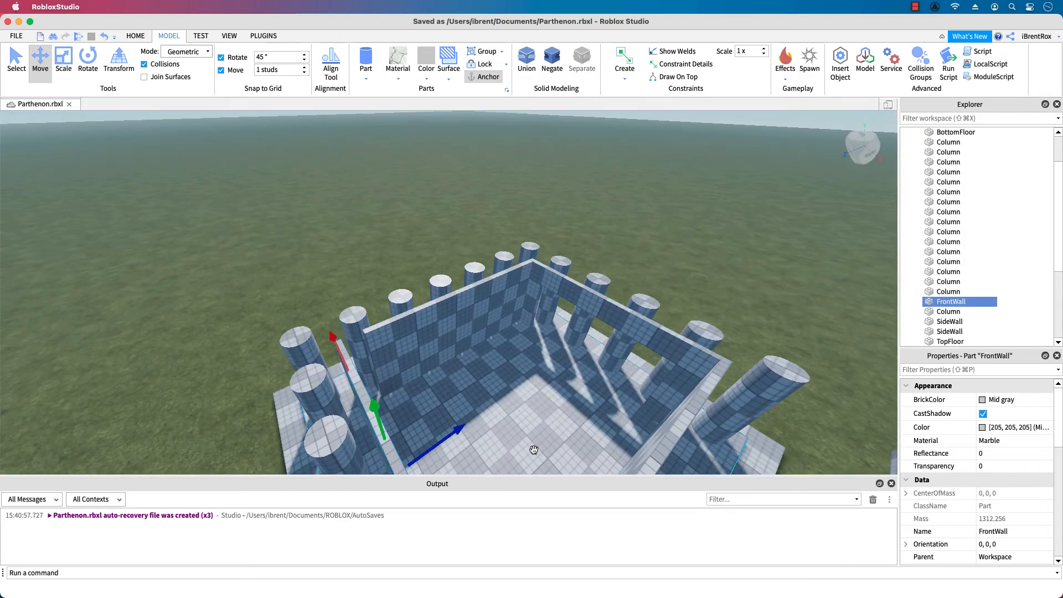
right_click_drag(534, 449, 490, 463)
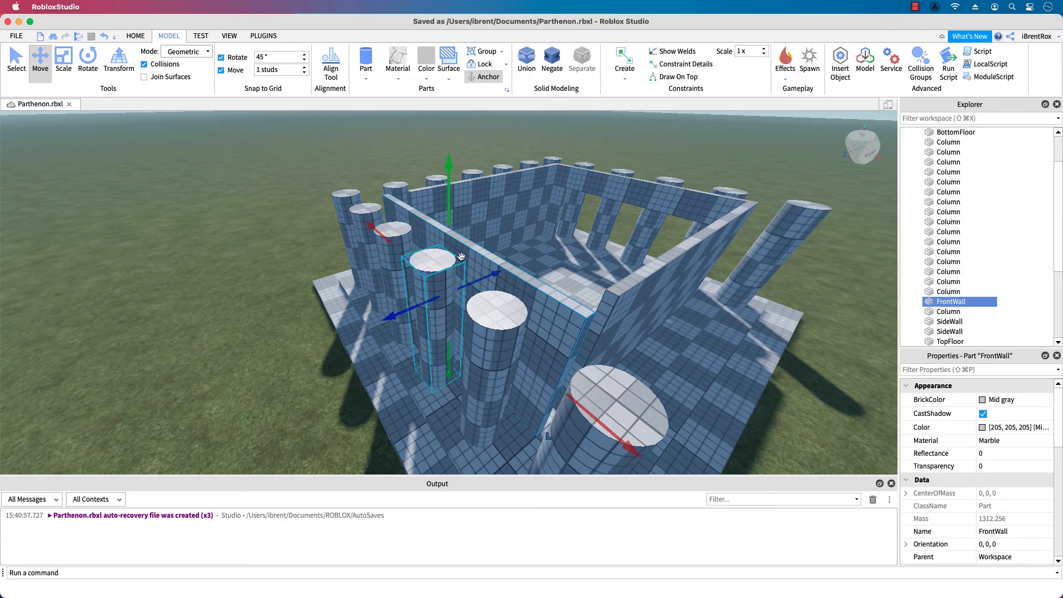
left_click_drag(491, 279, 483, 283)
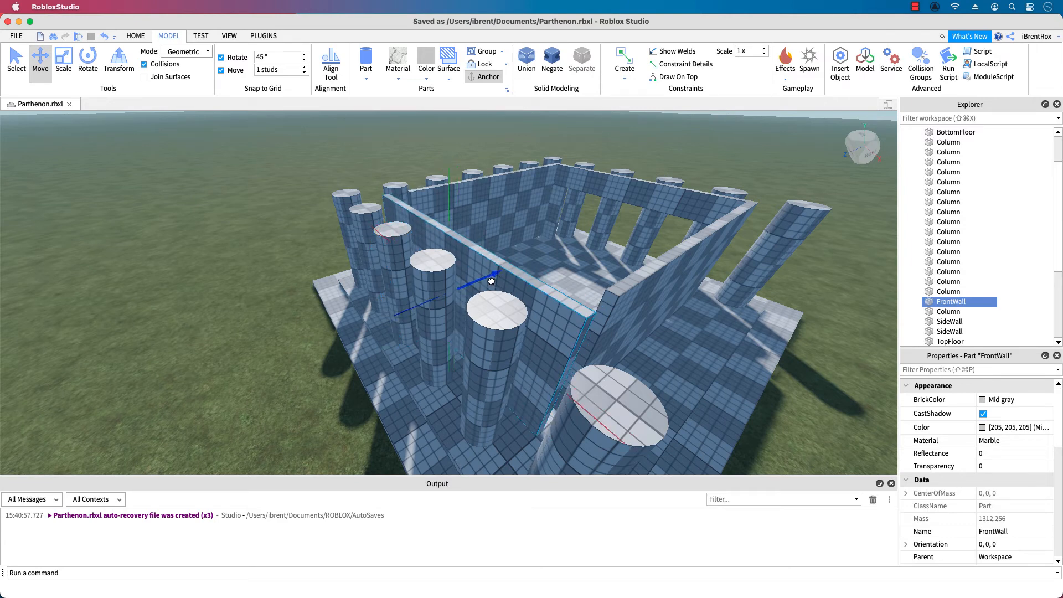
Step: Scale the nearer SideWall lengthwise at its rear end until it meets the moved end wall
left_click(627, 289)
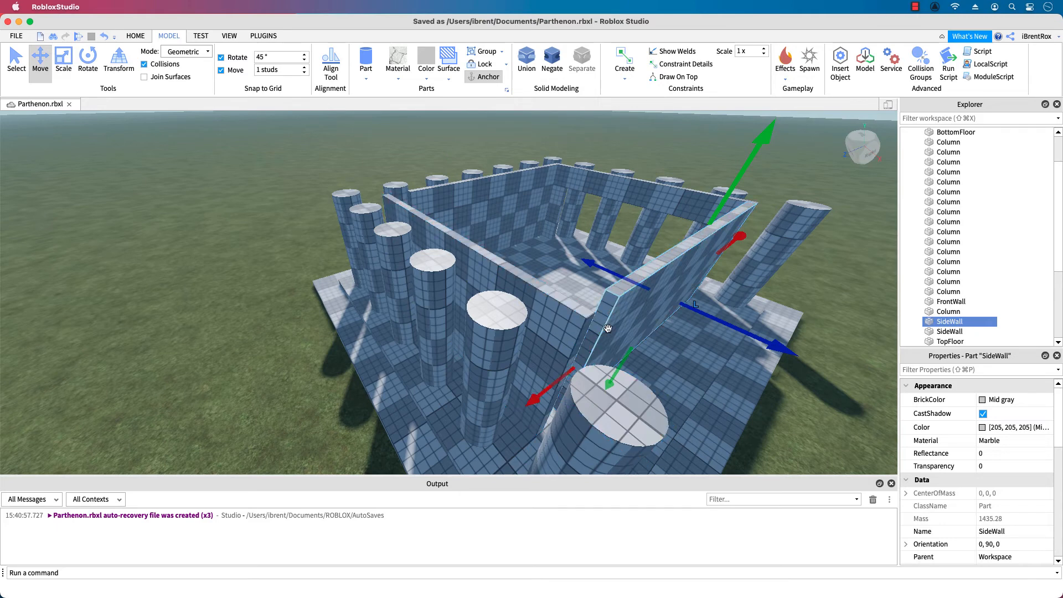
key("super+3")
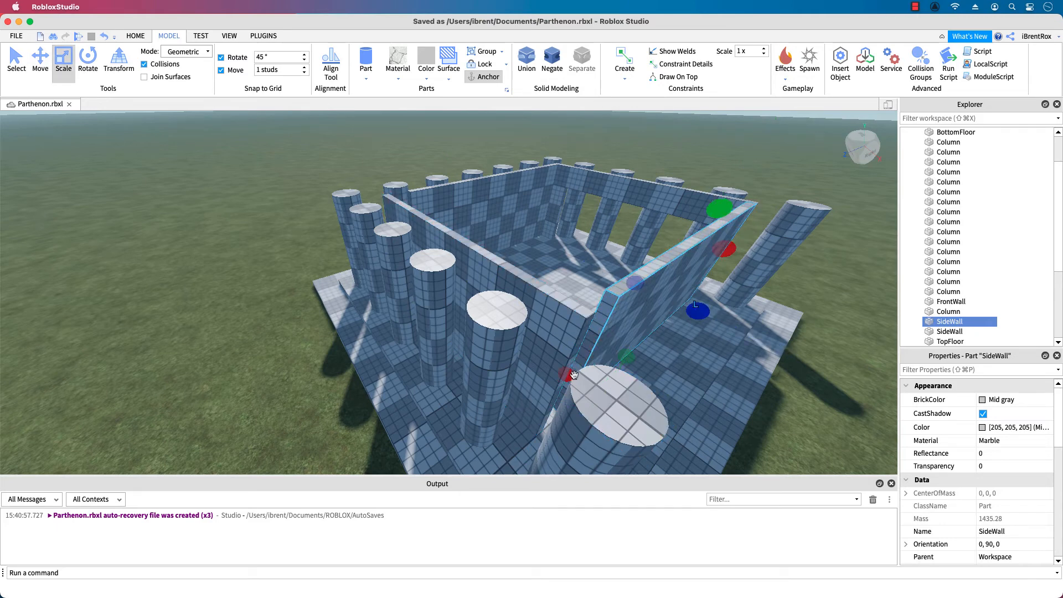
left_click_drag(574, 375, 535, 401)
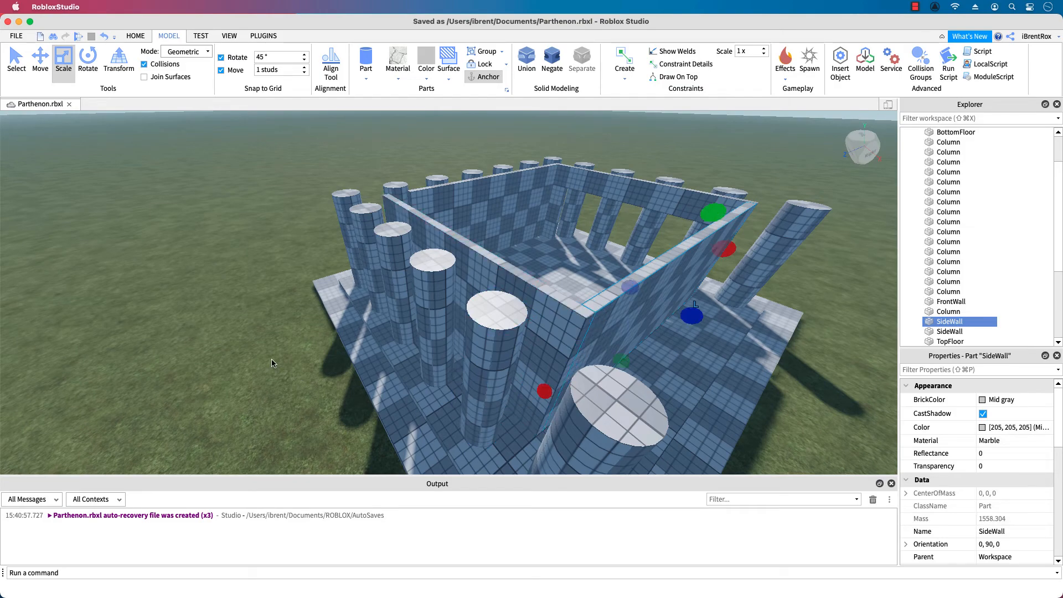
Step: Scale the opposite SideWall lengthwise at its rear end to close the gap with the moved end wall
right_click_drag(271, 363, 276, 269)
left_click(277, 266)
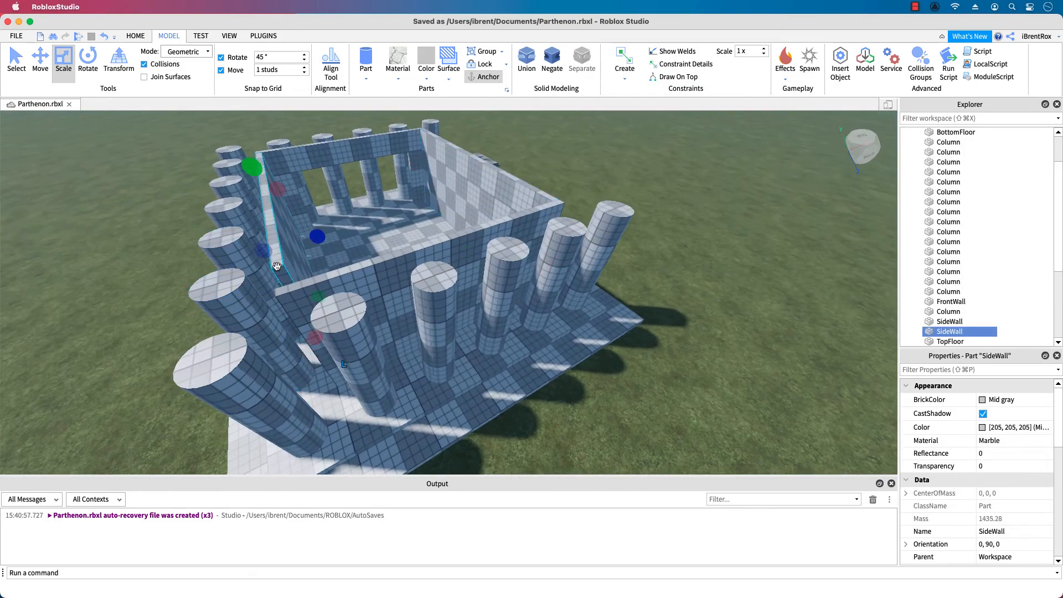
right_click_drag(179, 404, 161, 409)
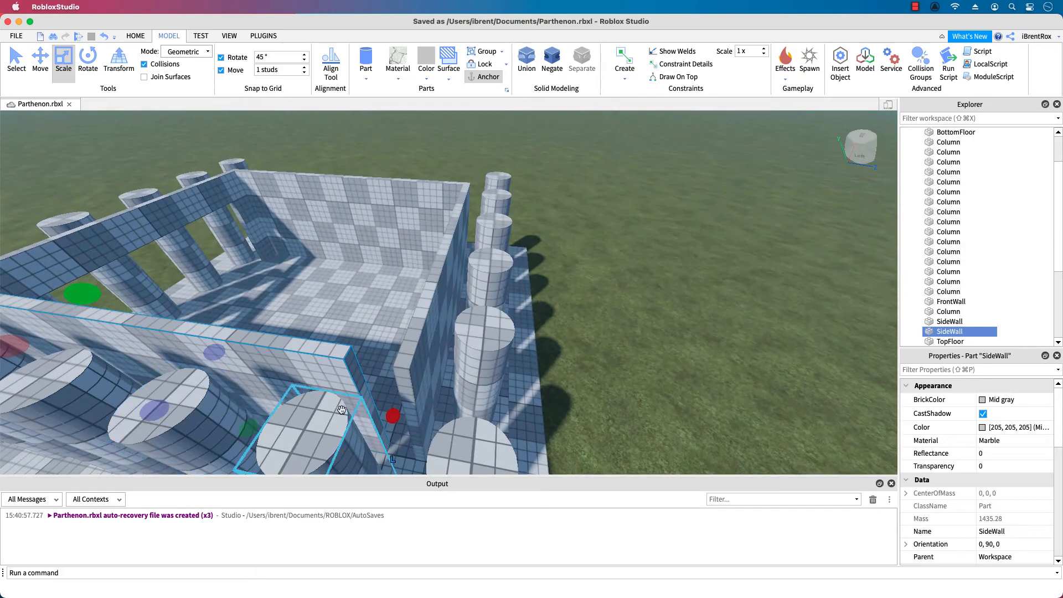
left_click_drag(392, 419, 429, 423)
Step: Duplicate the five side columns between the corner columns and place the copies along the opposite, empty side of the building
right_click_drag(638, 405, 659, 367)
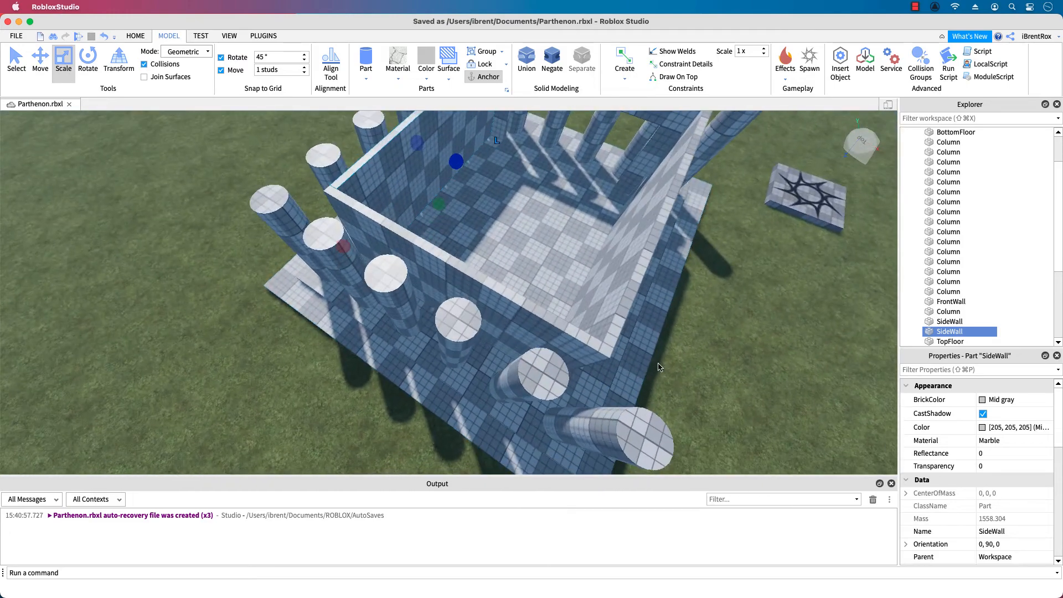
scroll(659, 315, "down", 5)
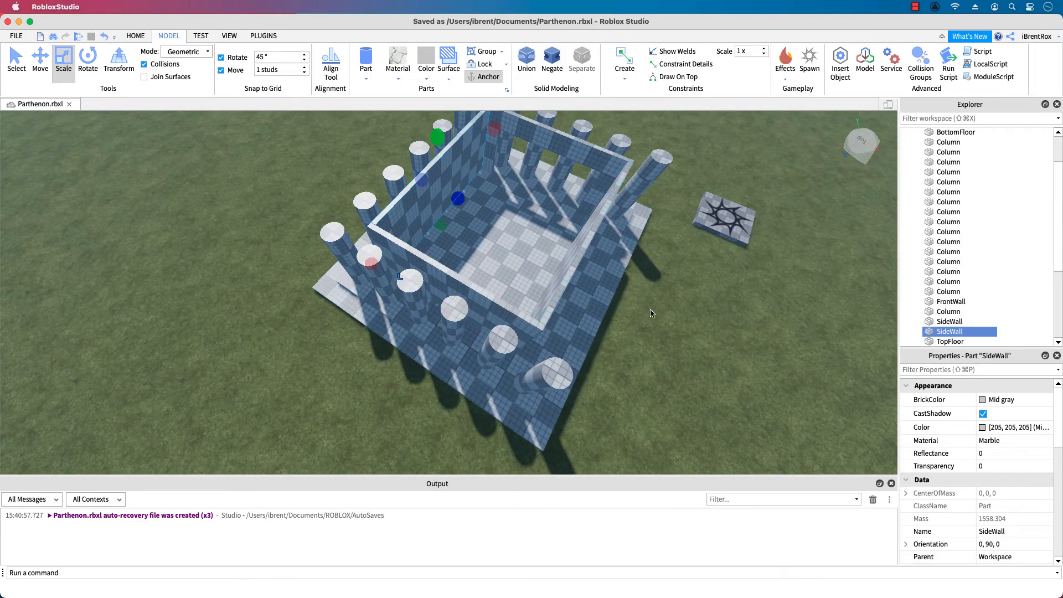
right_click_drag(697, 322, 696, 319)
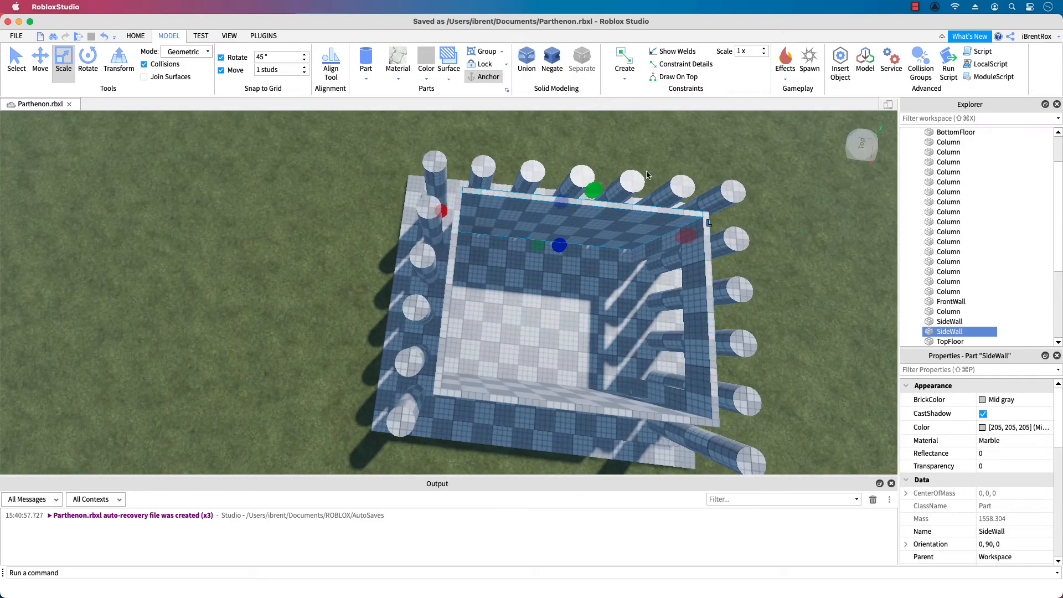
right_click_drag(429, 240, 428, 237)
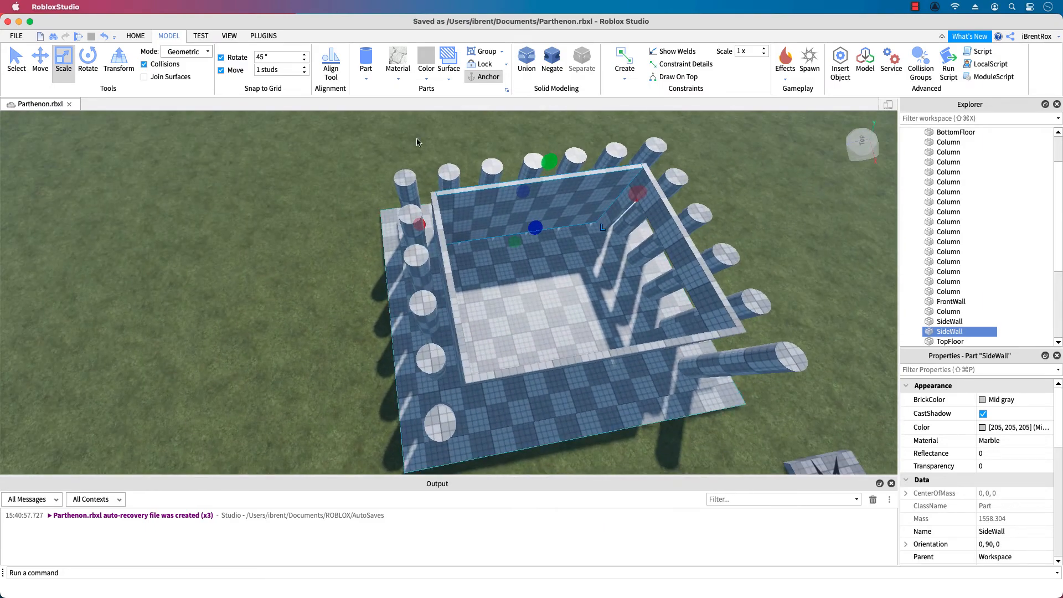
left_click(453, 172)
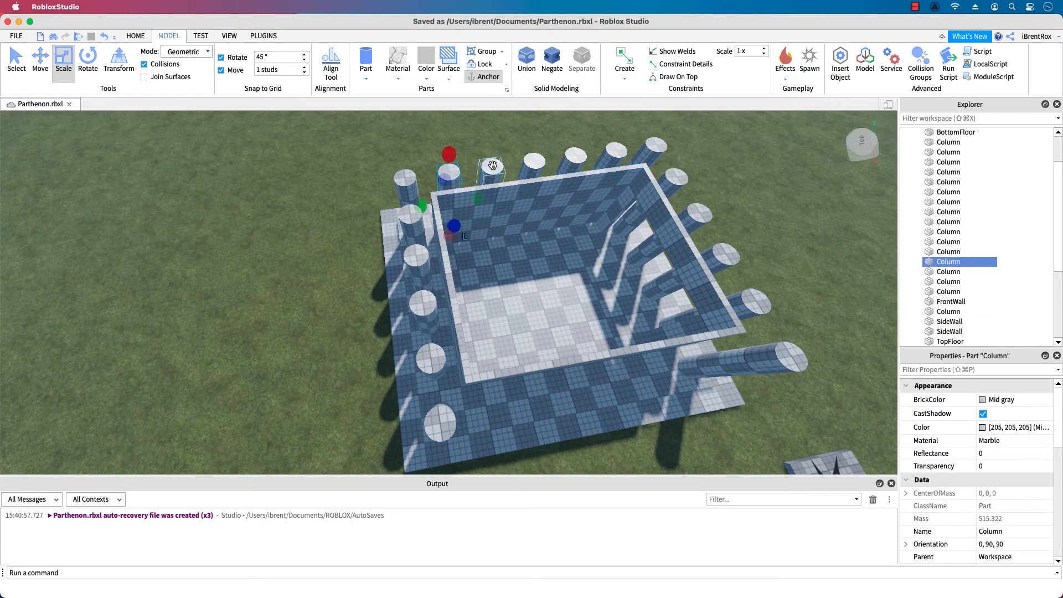
left_click(493, 165, "shift")
left_click(542, 162, "shift")
left_click(575, 157, "shift")
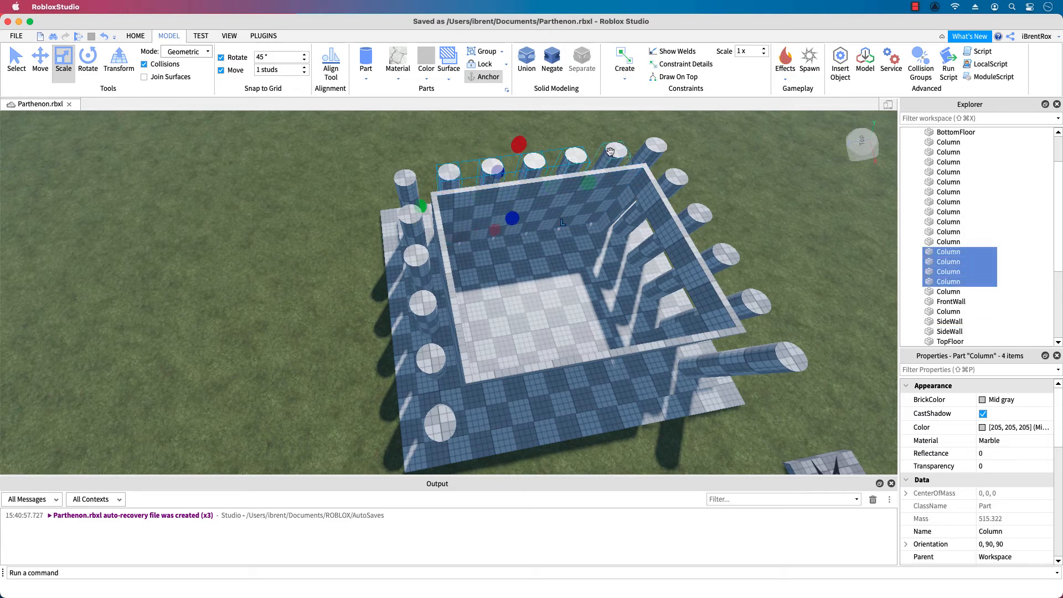
left_click(611, 151, "shift")
key("super+d")
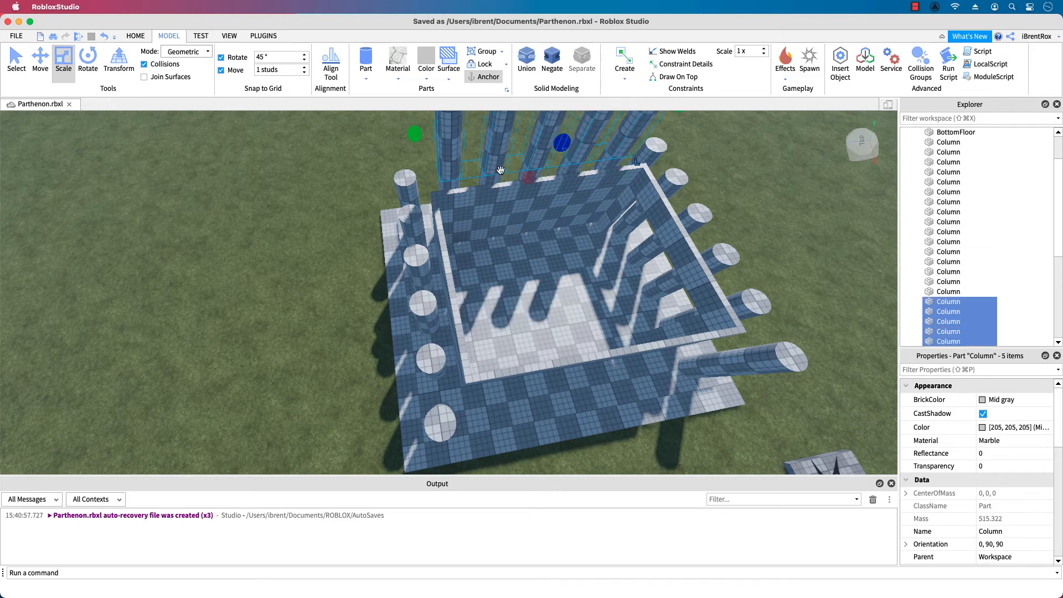
left_click_drag(453, 155, 494, 423)
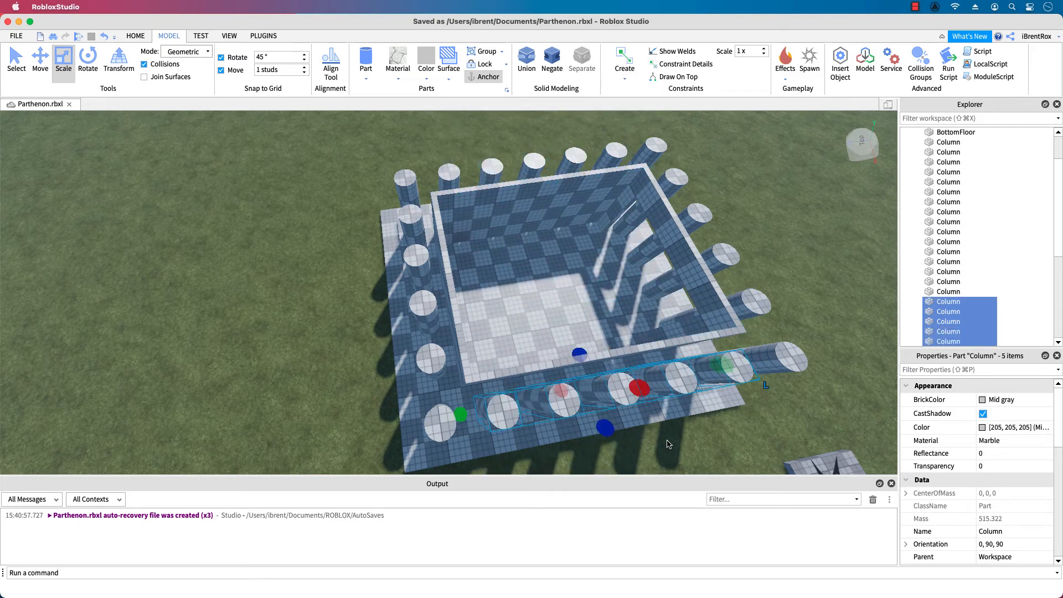
Step: Inspect the column arrangement around the building from several angles, including the front entrance and its middle column
right_click_drag(669, 444, 668, 444)
scroll(821, 414, "up", 5)
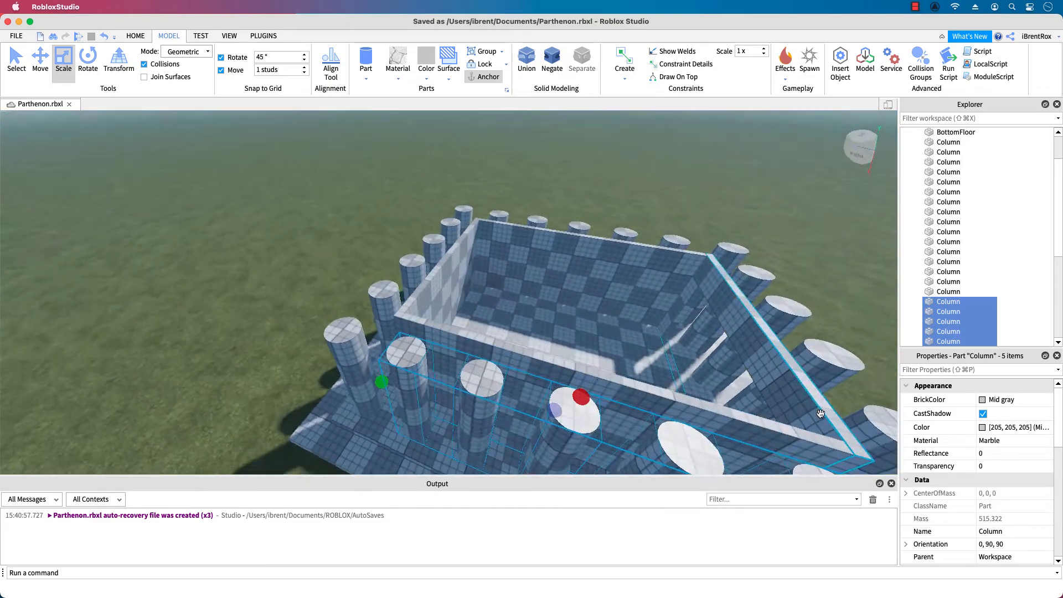
scroll(821, 413, "down", 5)
right_click_drag(821, 414, 821, 415)
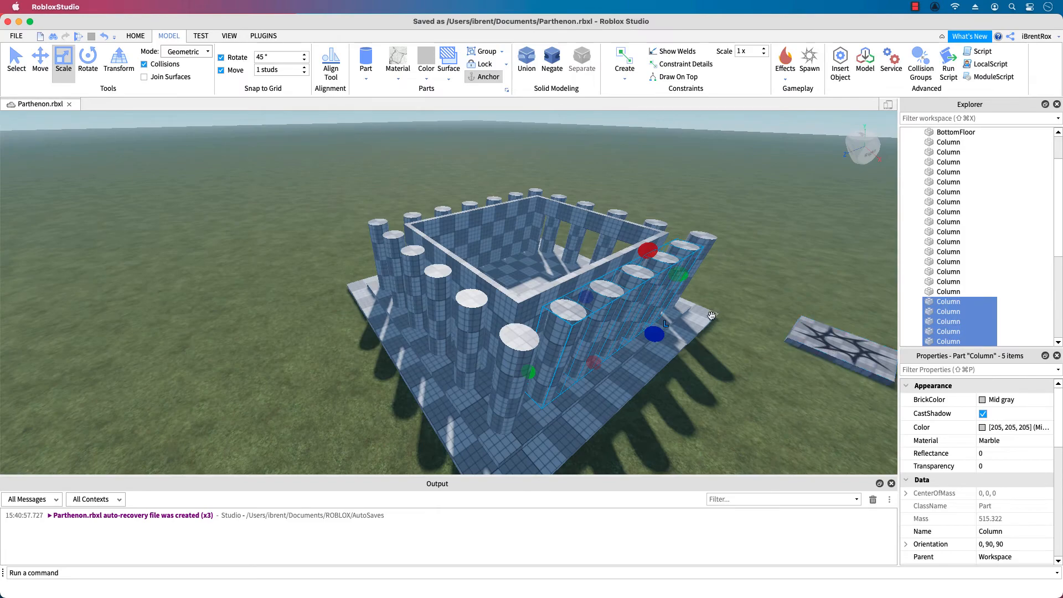
left_click(624, 216)
key("f")
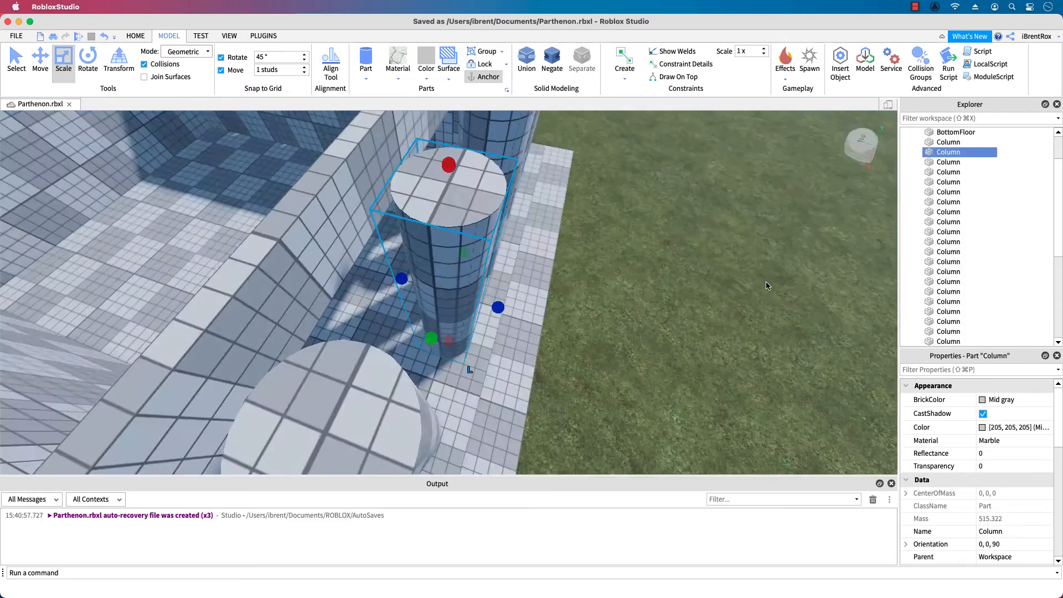
right_click_drag(766, 286, 766, 284)
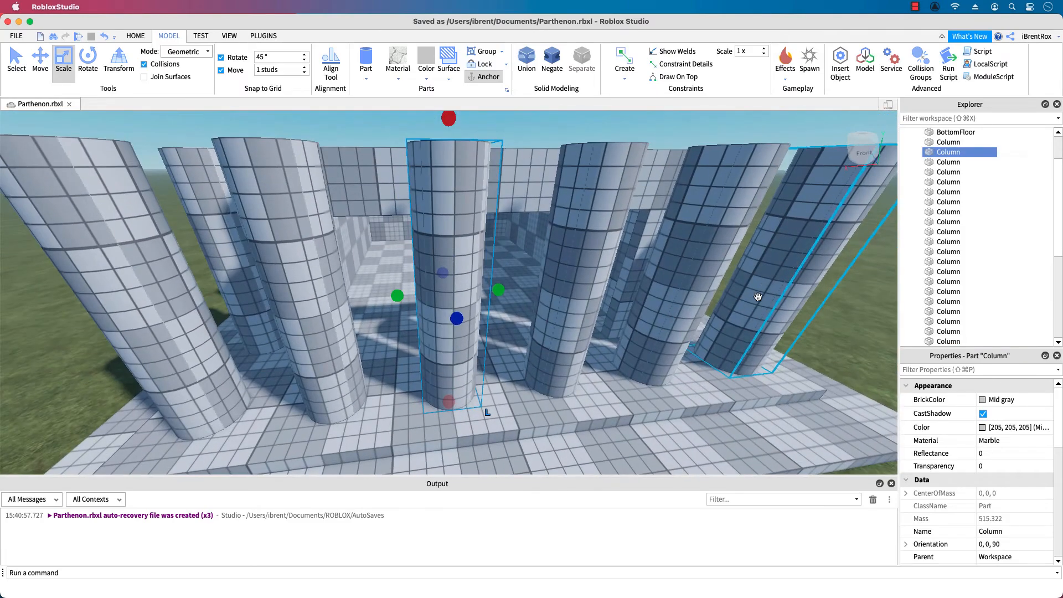
scroll(413, 407, "down", 5)
right_click_drag(413, 406, 435, 446)
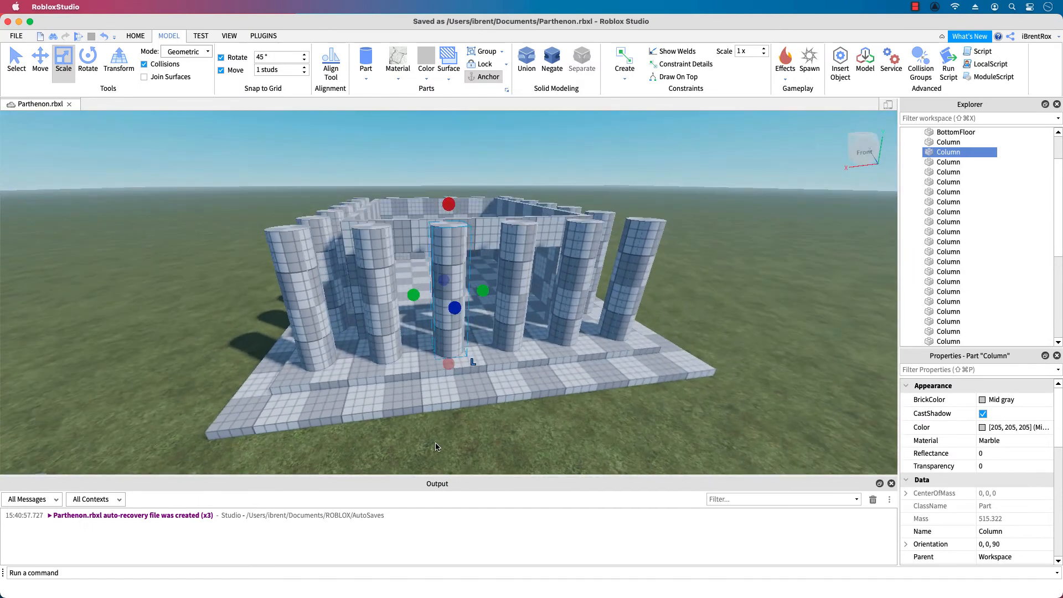
Step: Turn off the grid material display so the parts show their plain marble texture
left_click(228, 36)
left_click(707, 64)
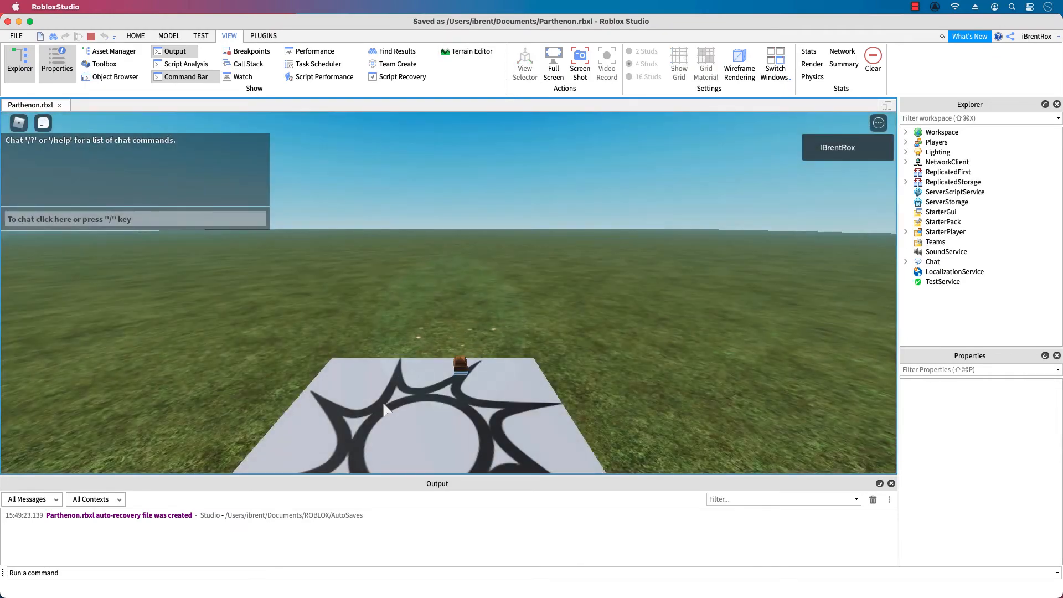
Step: Run the character from the spawn platform into the building's inner room and inspect its walls and floor
key("Up")
key("Left")
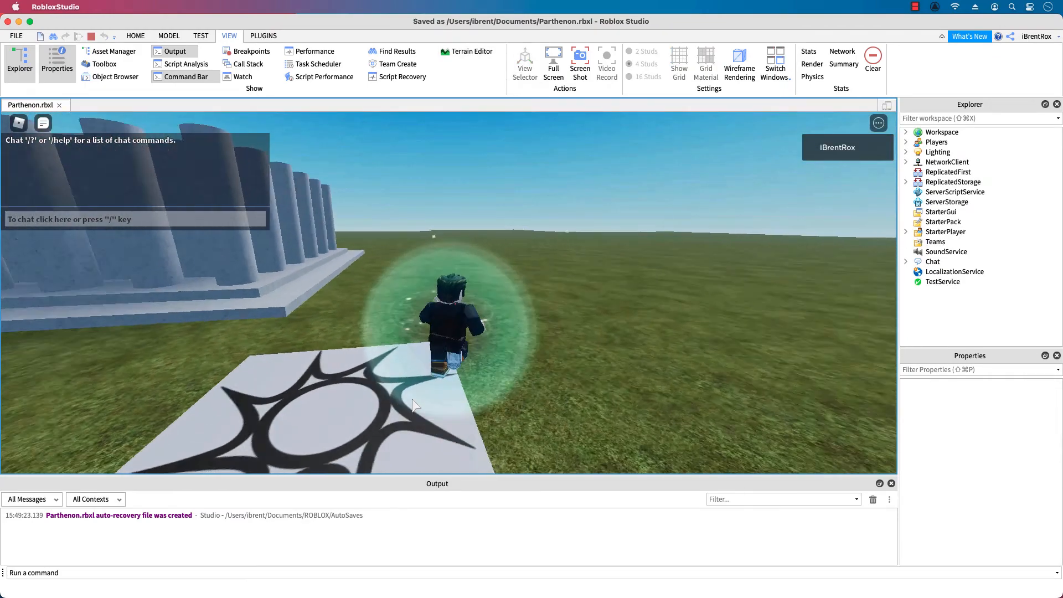
key("Right")
key("Up")
key("Left")
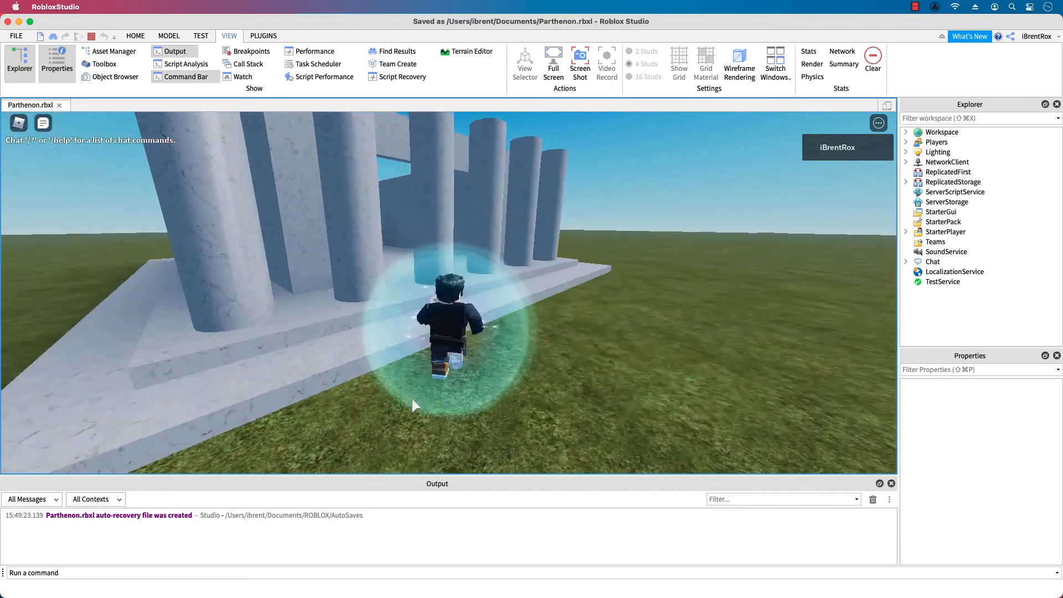
key("Up")
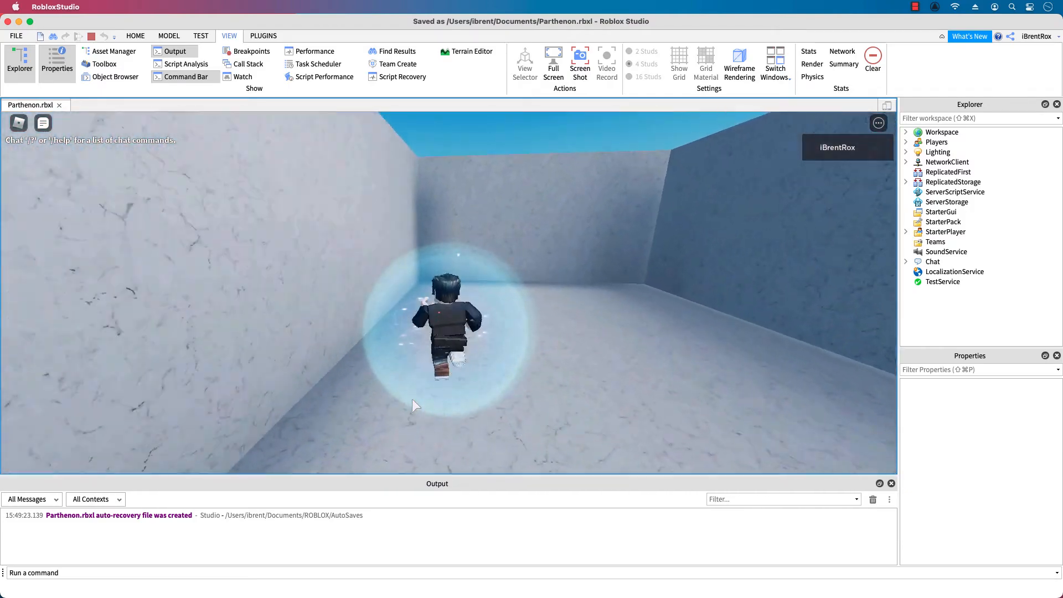
key("Right")
key("Up")
key("Right")
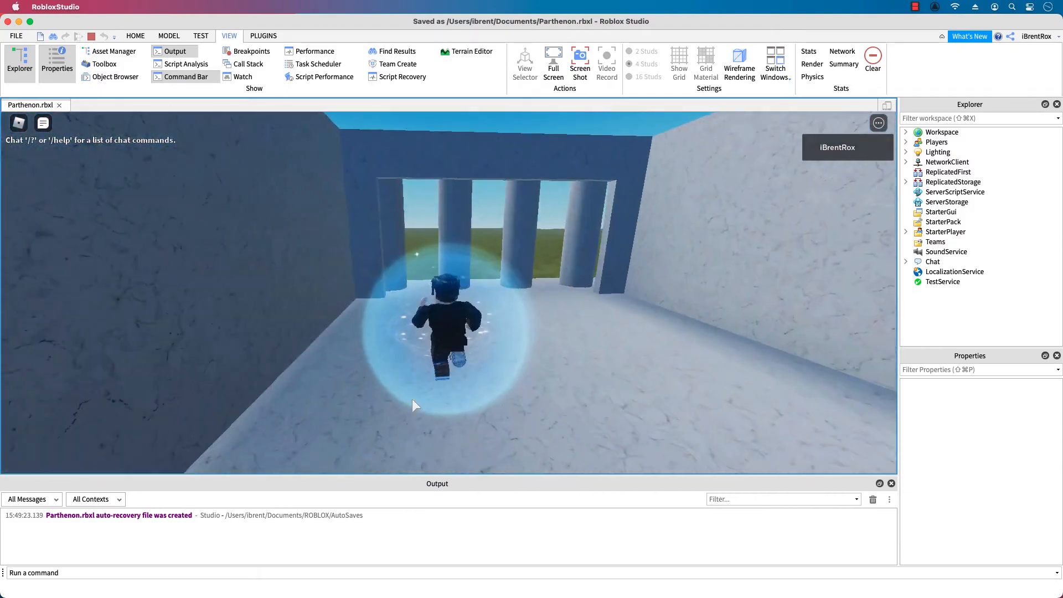
Step: Leave through the front opening and run around the outer steps to inspect the columns along the outside
key("Up")
key("Left")
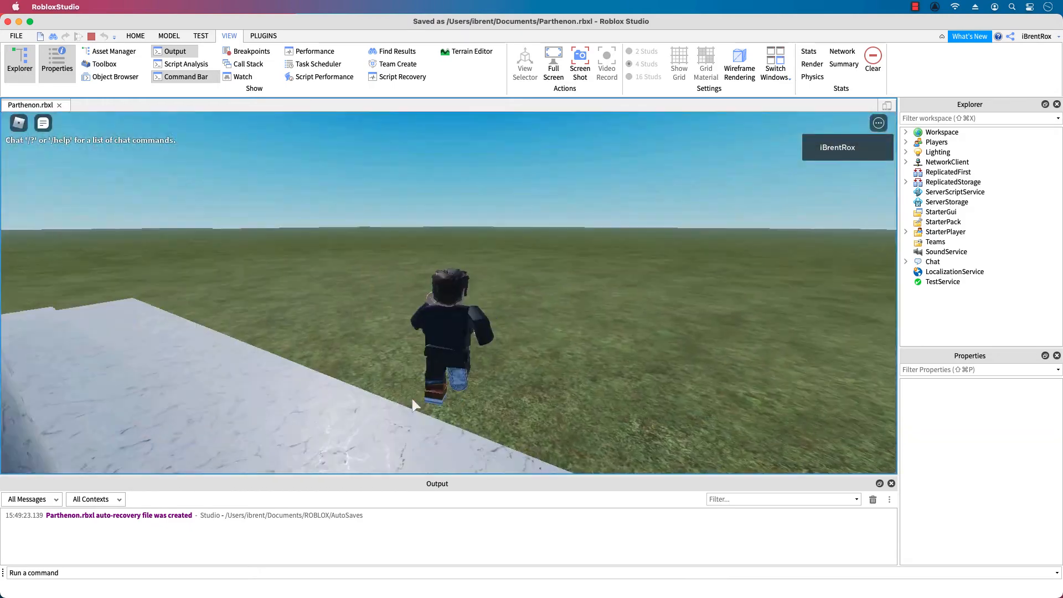
key("Up")
key("Left")
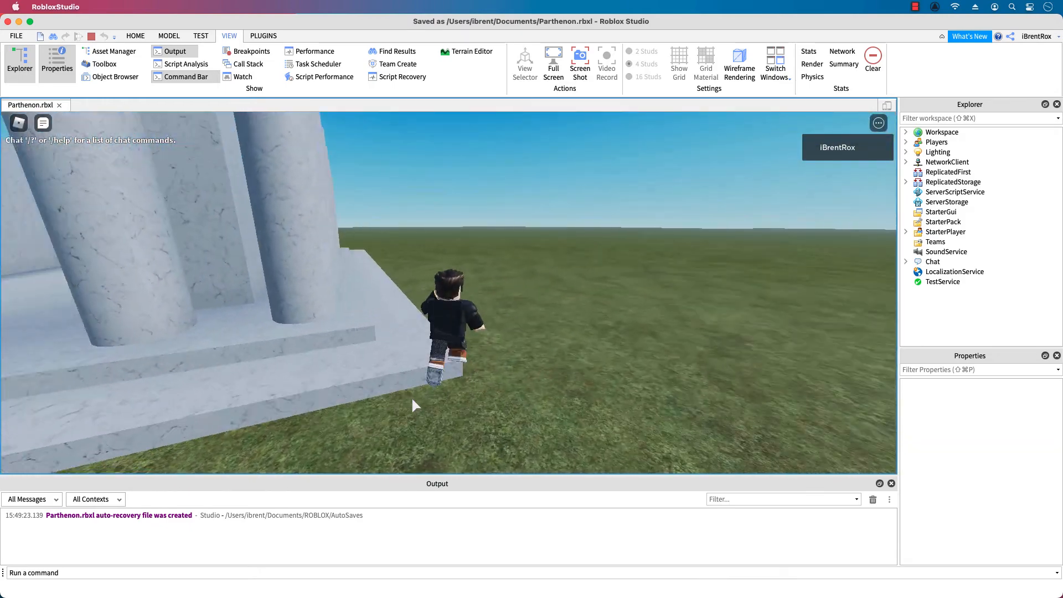
key("Up")
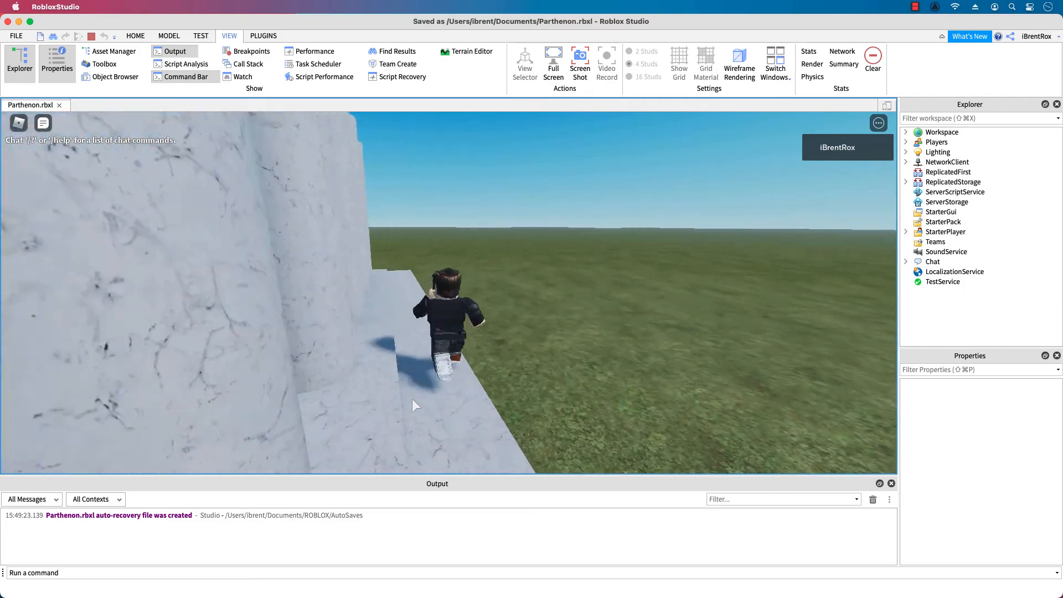
key("Up")
key("Left")
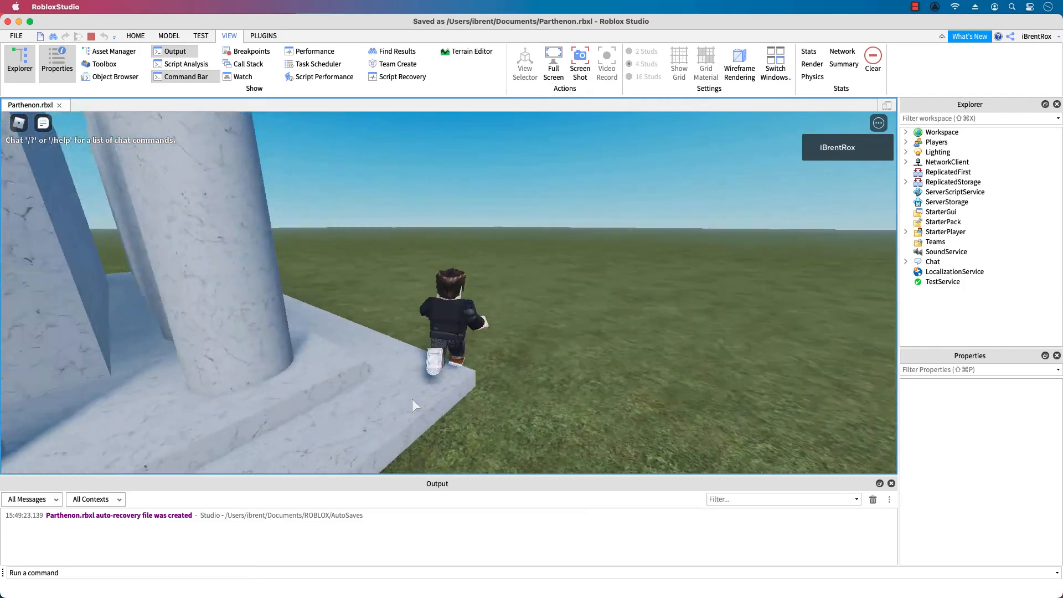
key("Up")
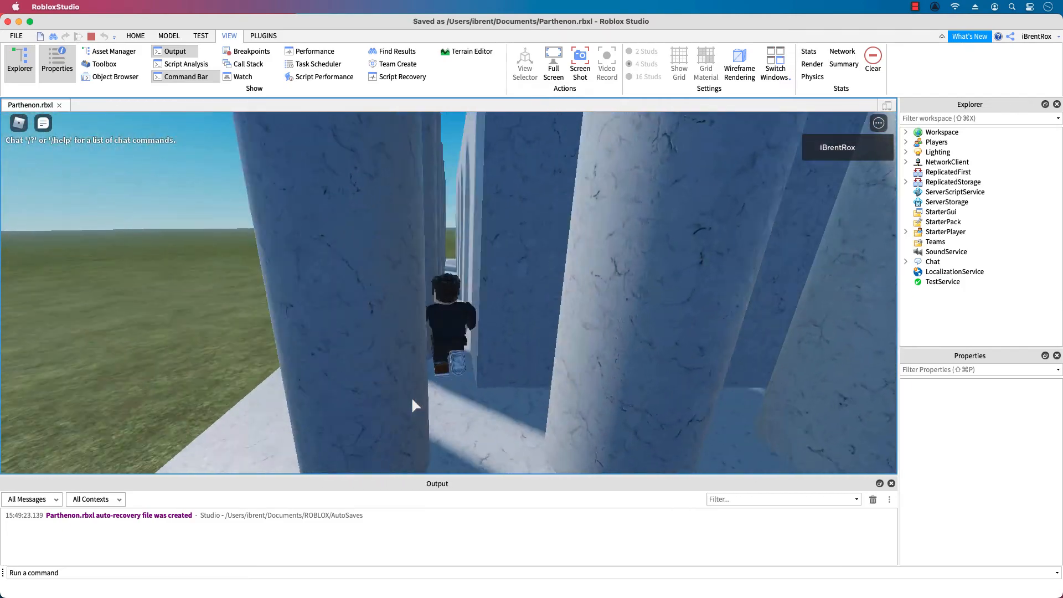
Step: Inspect the column spacing at the building's corners and along its sides by walking between and around them
key("Down")
key("Right")
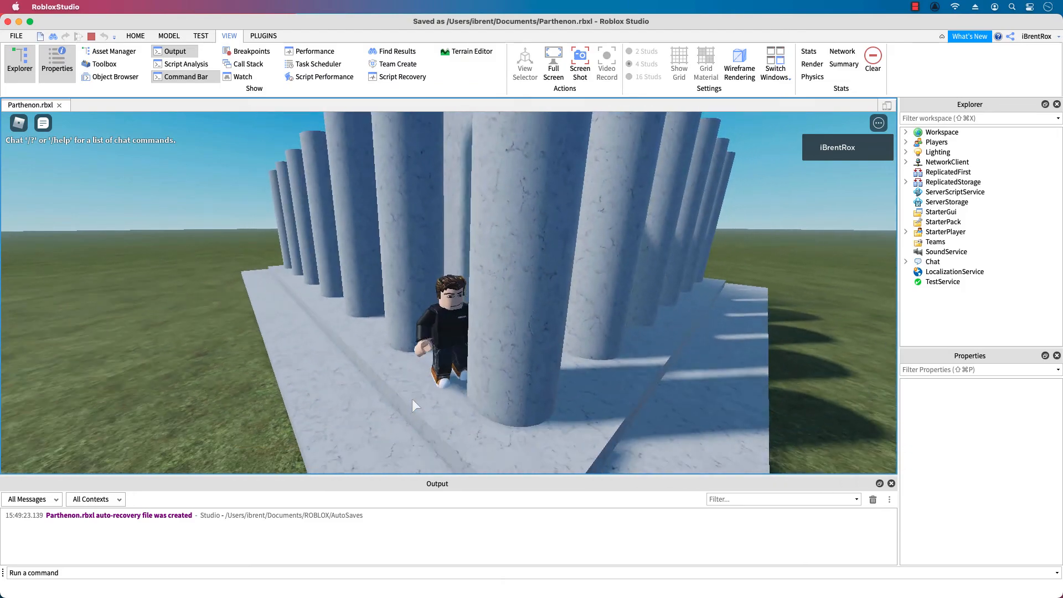
key("Up")
key("Down")
key("Right")
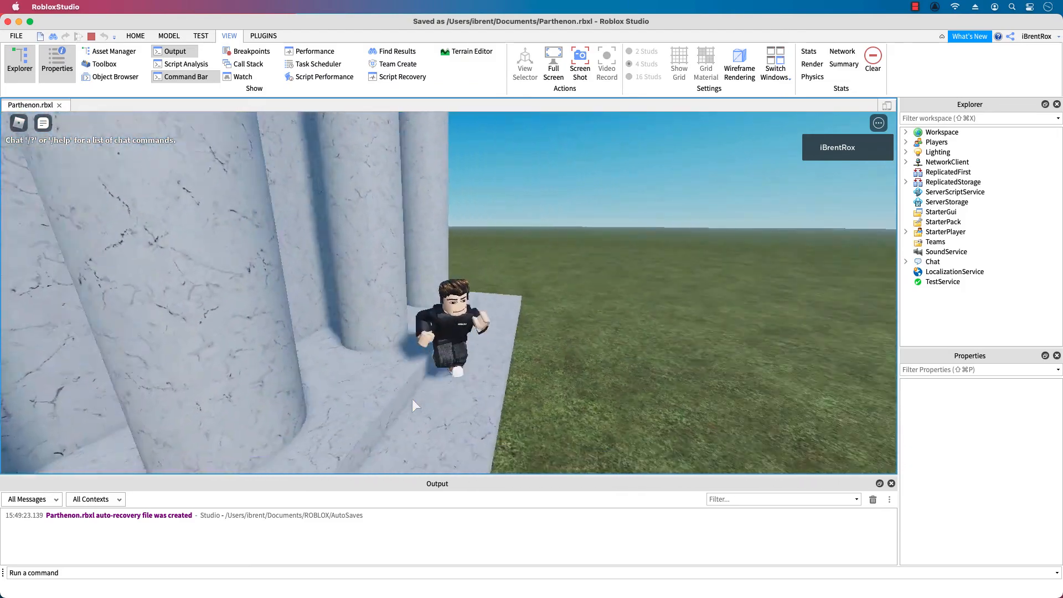
key("Up")
key("Left")
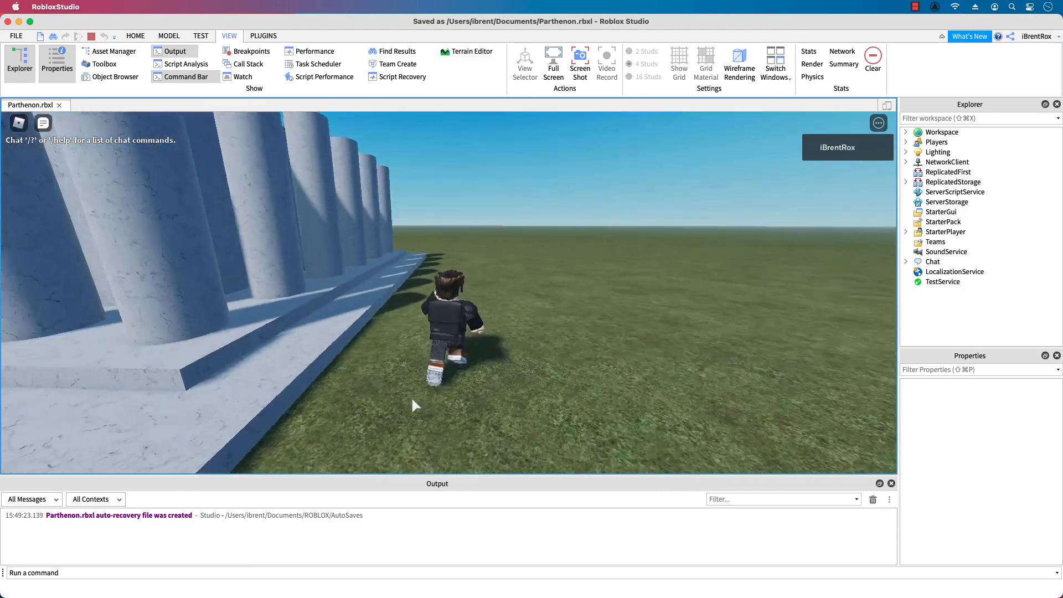
key("Right")
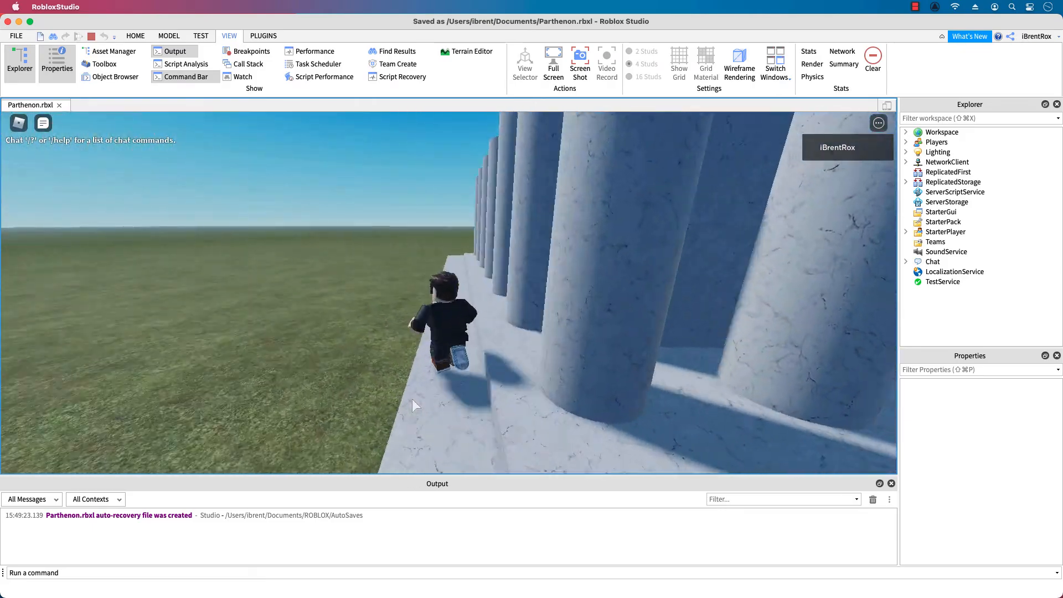
key("Left")
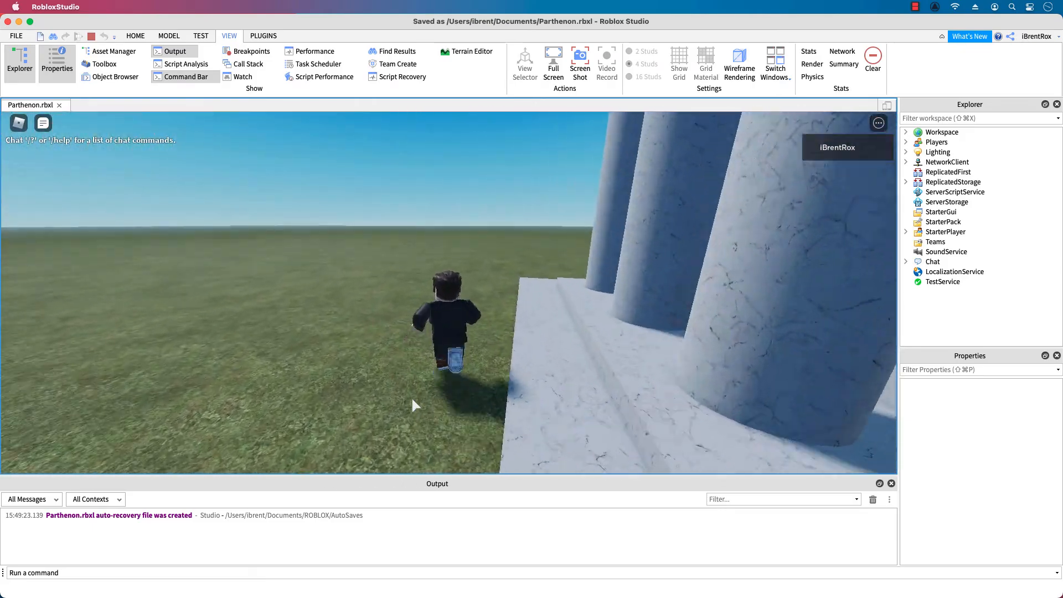
key("Right")
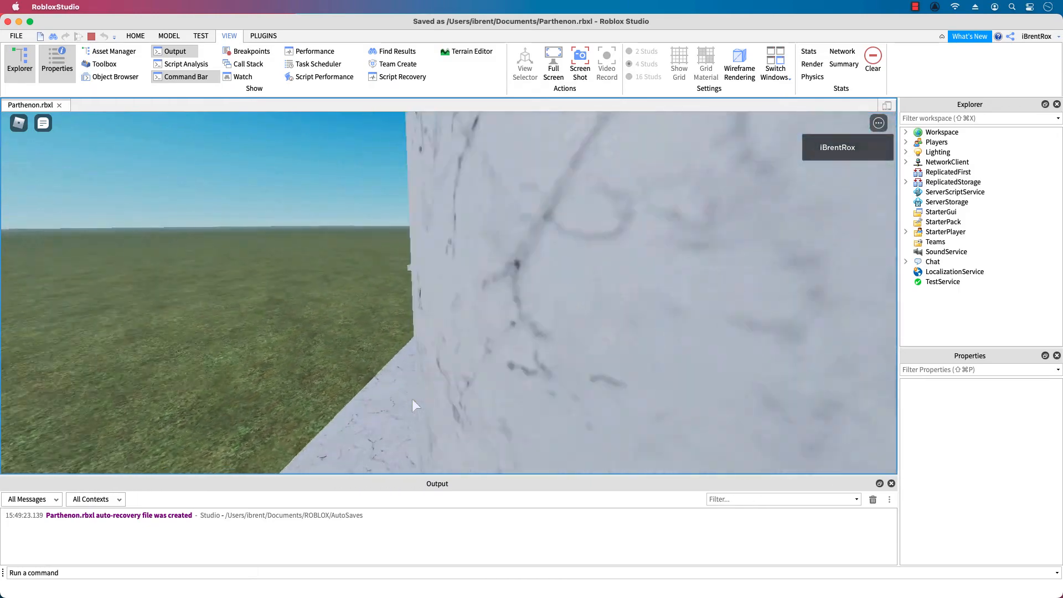
key("Right")
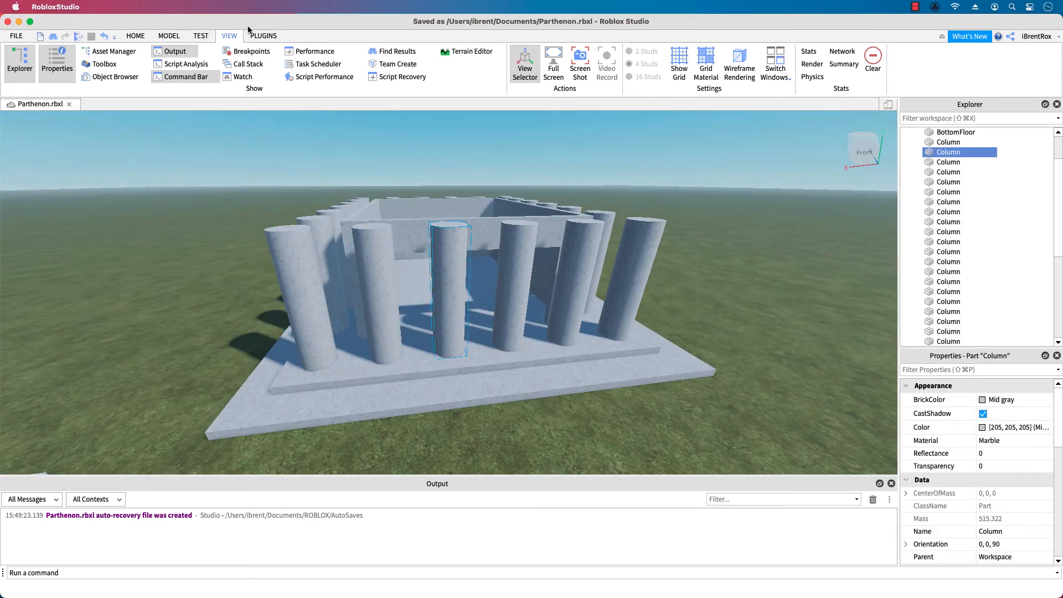
Step: Duplicate the TopFloor slab and place the copy on top of the columns as a flat roof
left_click(169, 36)
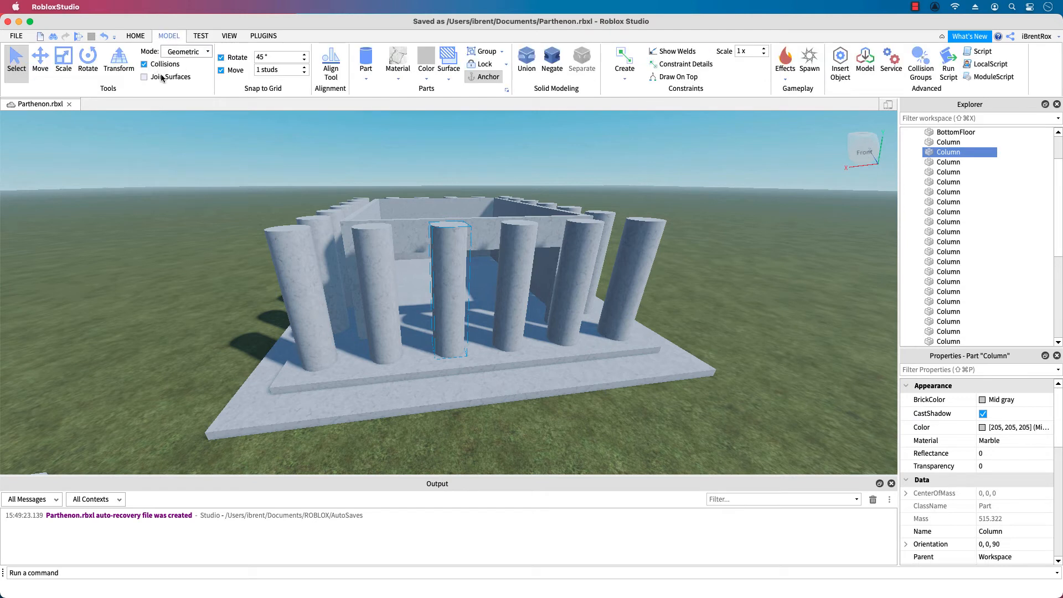
left_click(377, 372)
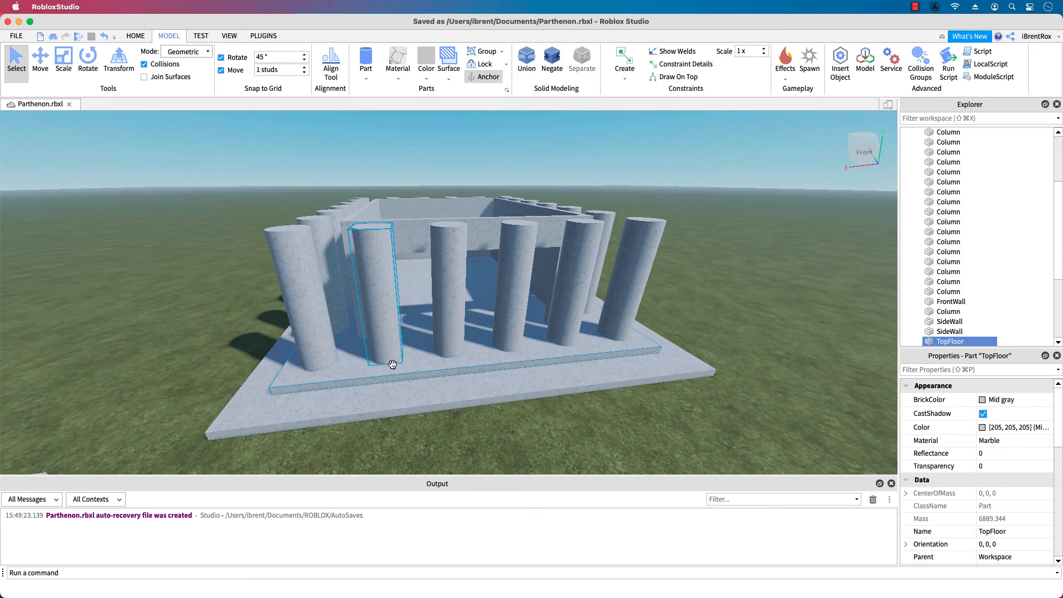
key("ctrl+d")
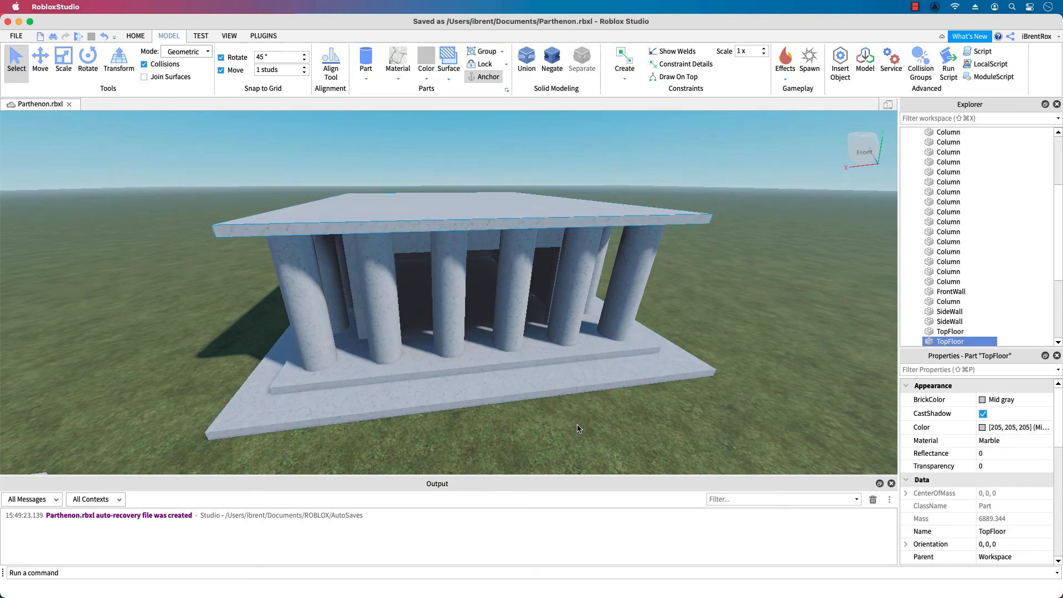
Step: Rename the duplicated slab above the columns as BottomRoof
right_click_drag(577, 425, 577, 424)
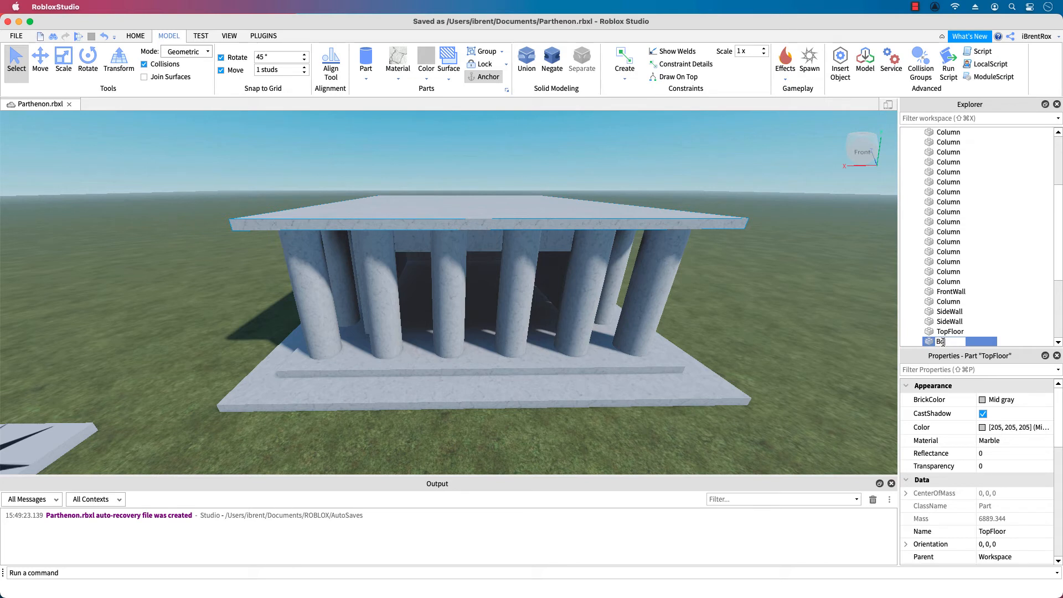
key("Return")
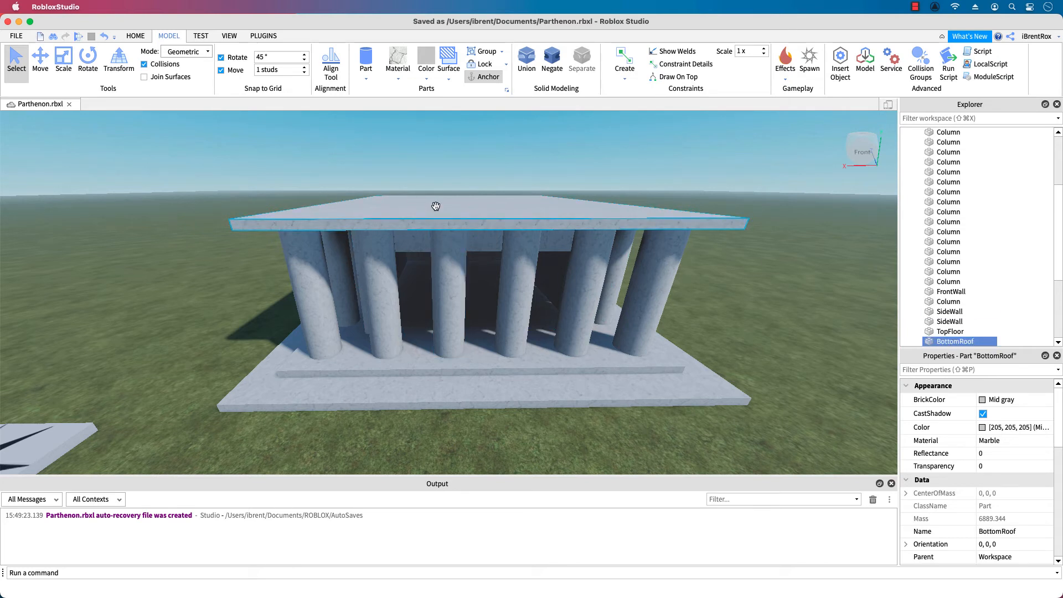
right_click_drag(436, 206, 435, 207)
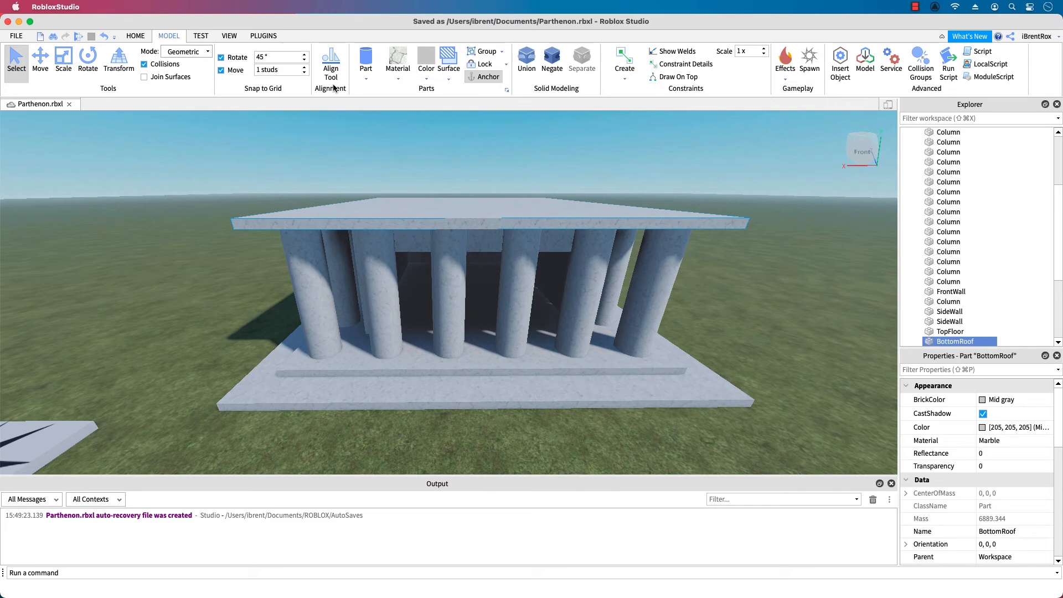
Step: Turn on the grid material display with 4-stud squares so the roof slab can be measured by eye
left_click(229, 36)
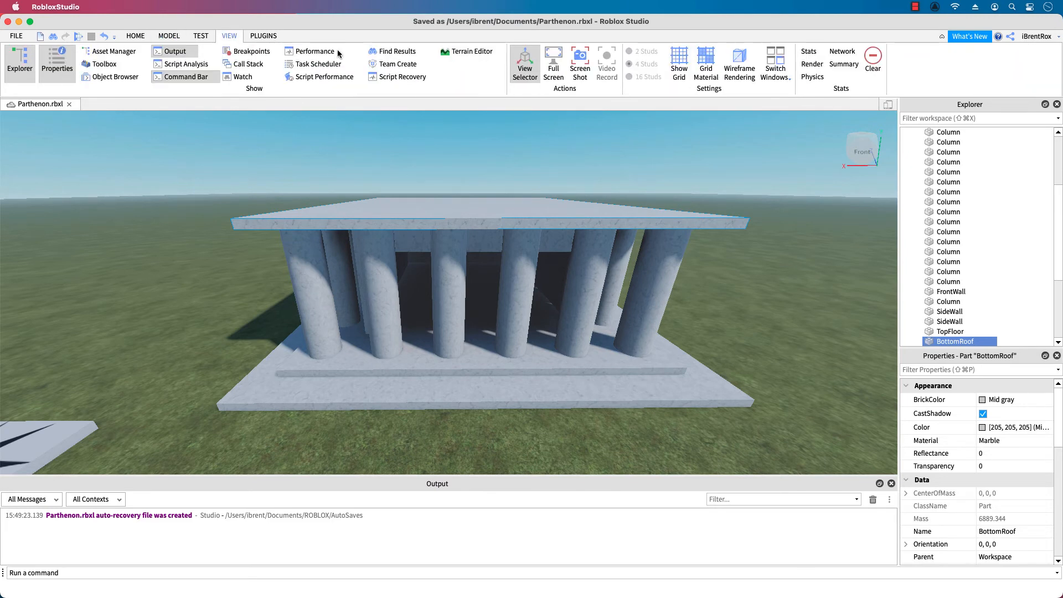
left_click(679, 62)
left_click(705, 62)
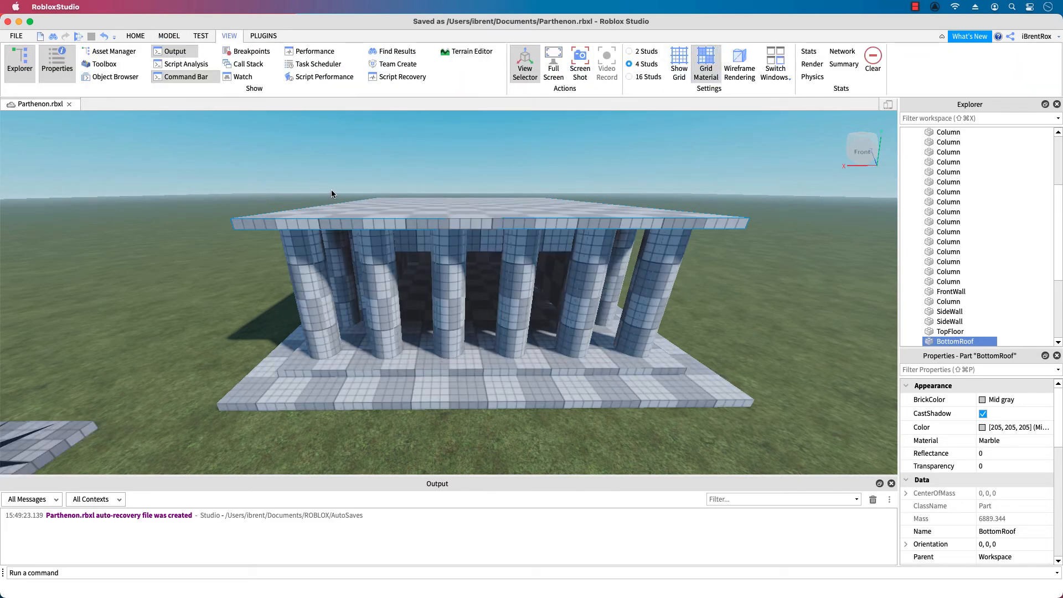
right_click_drag(479, 269, 496, 304)
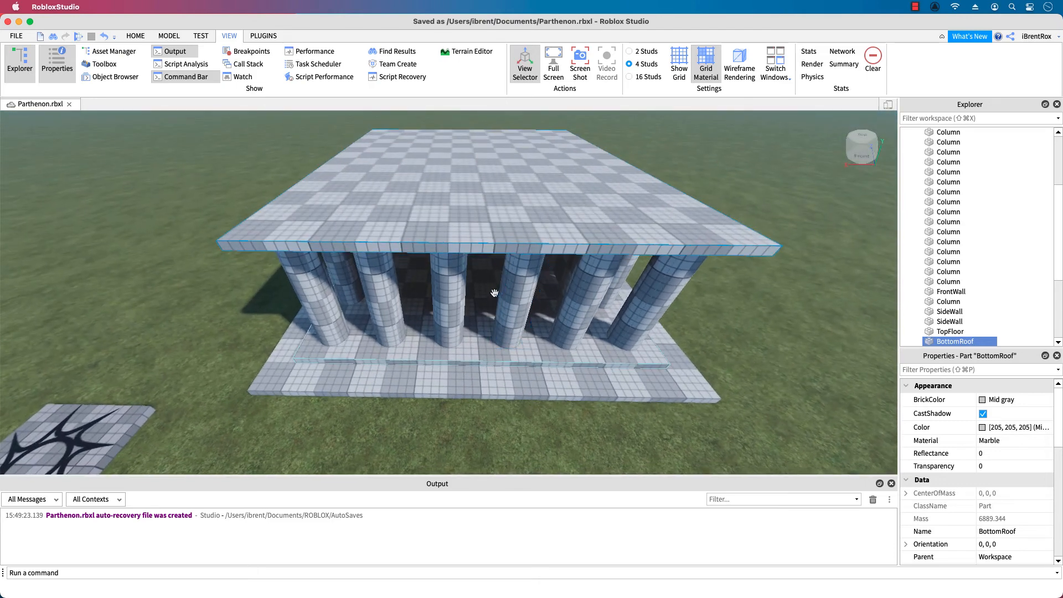
scroll(431, 258, "down", 3)
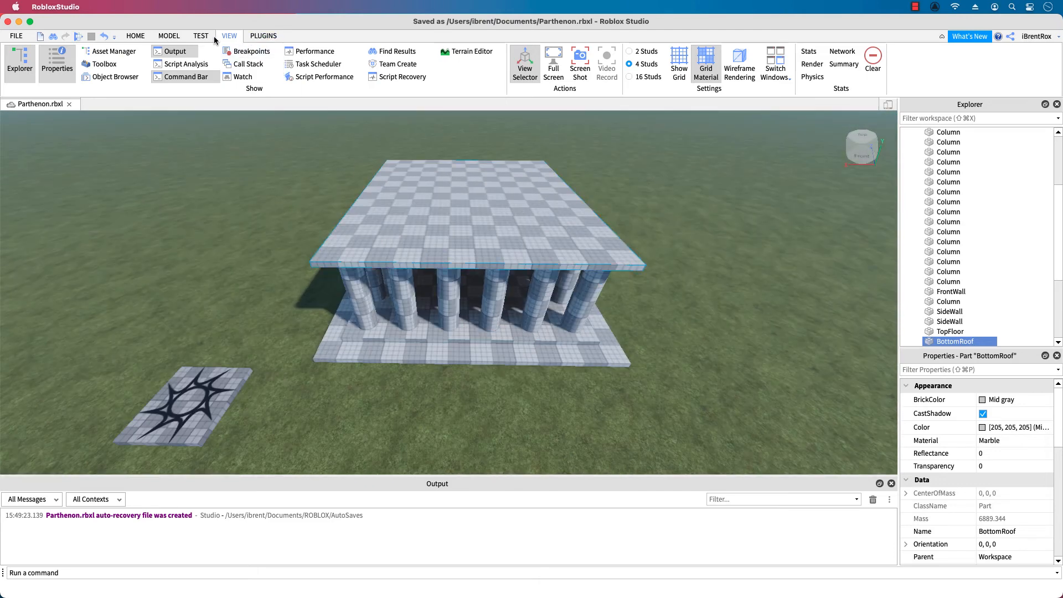
Step: Insert a wedge part, place it at the middle of the roof slab's front edge, and rotate it to orientation 0, 90, 0
left_click(168, 36)
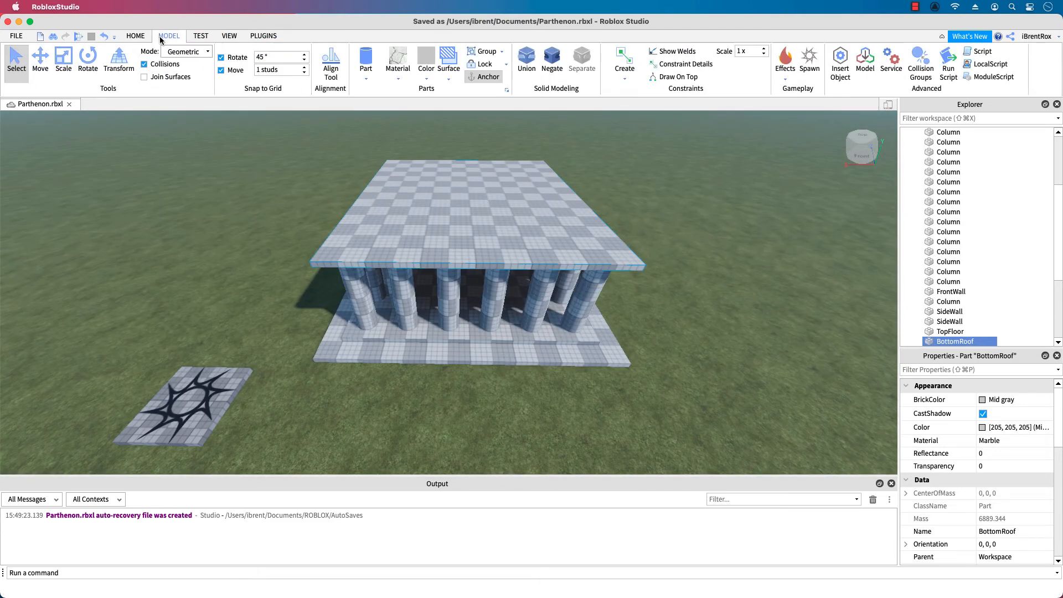
left_click(367, 77)
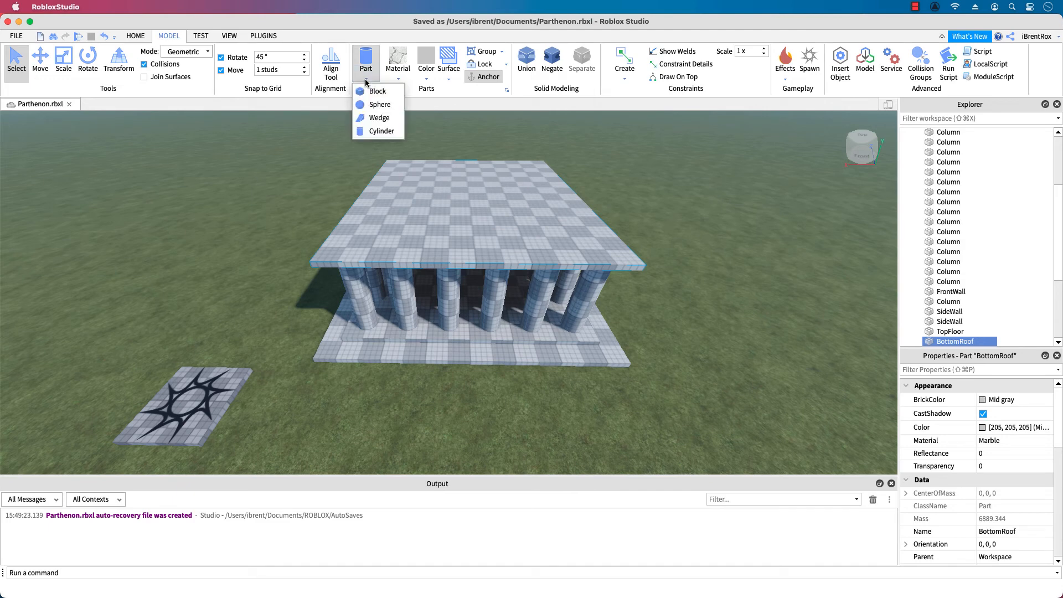
left_click(377, 118)
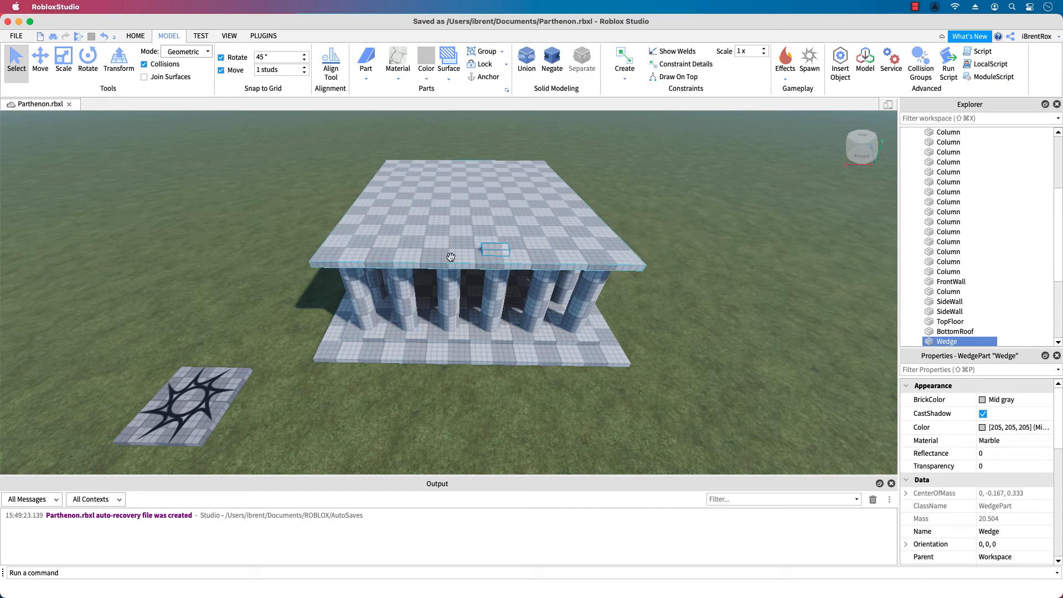
key("super+r")
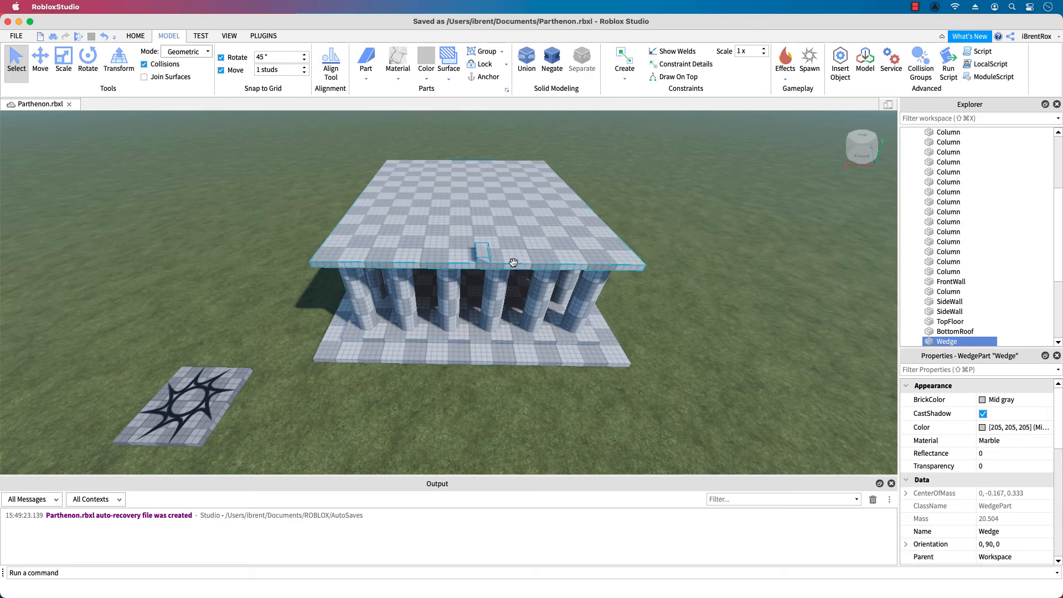
scroll(491, 244, "up", 2)
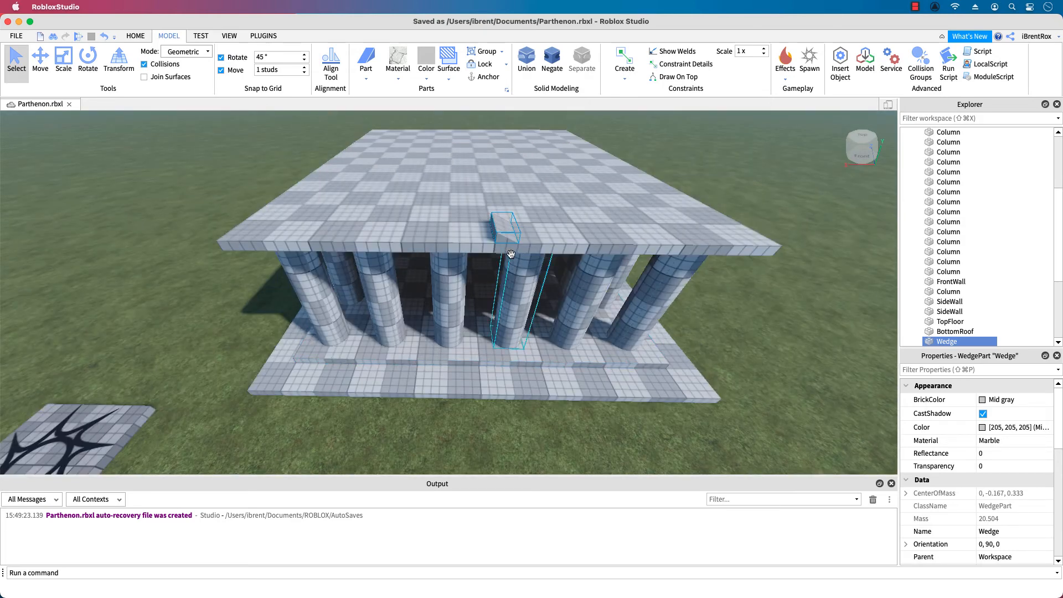
scroll(511, 254, "up", 5)
scroll(500, 244, "down", 10)
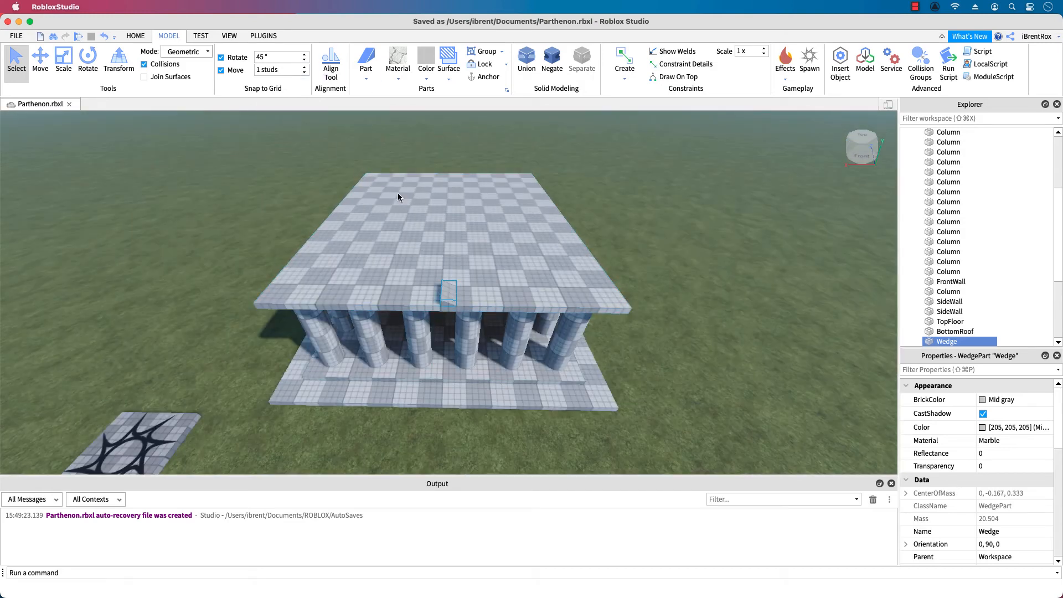
Step: Scale the wedge outward to the roof slab's side edge, raise its peak, and extend it backward over the roof
key("super+3")
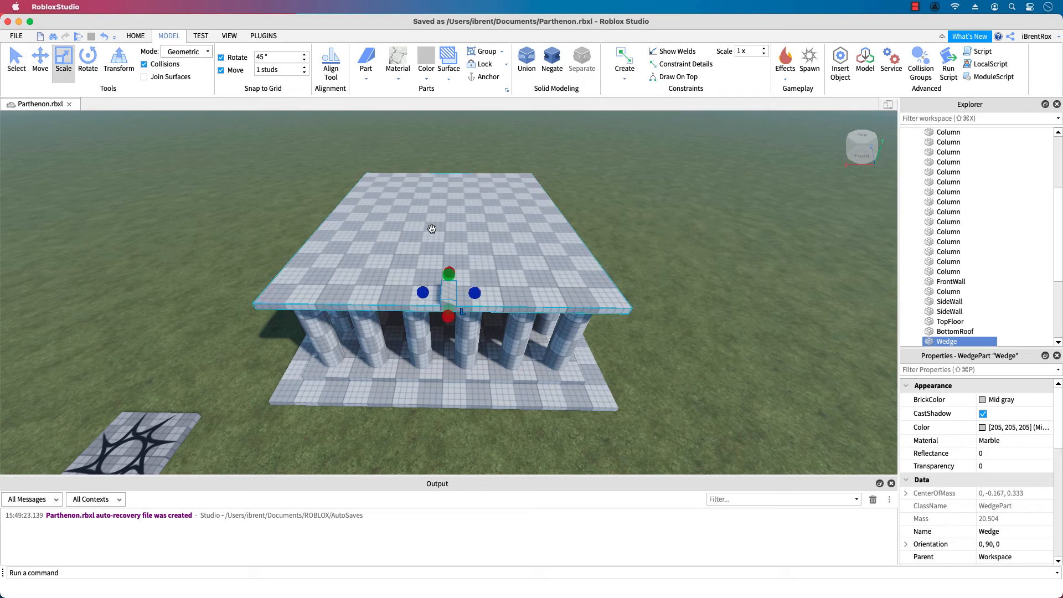
left_click_drag(474, 292, 639, 303)
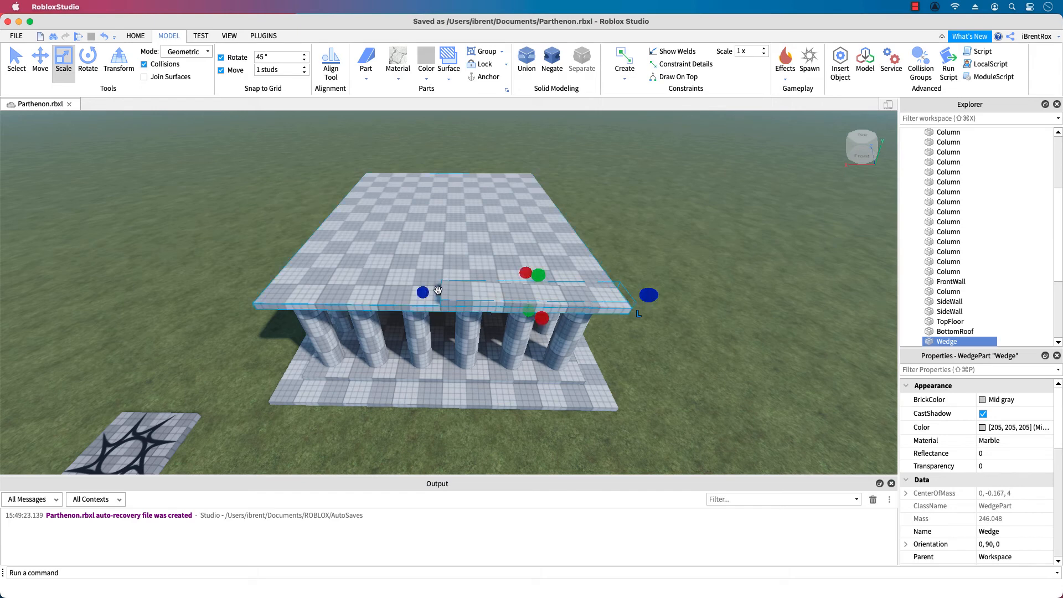
left_click_drag(525, 273, 536, 171)
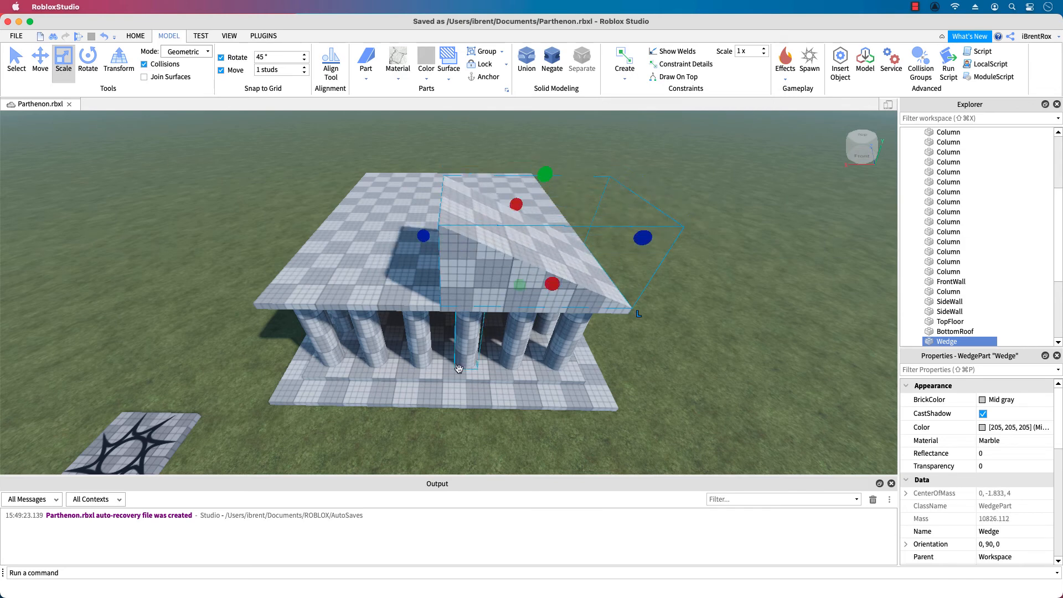
Step: Scale the roof wedge down to a lower peak and extend it back to the roof slab's rear edge
right_click_drag(481, 432, 482, 431)
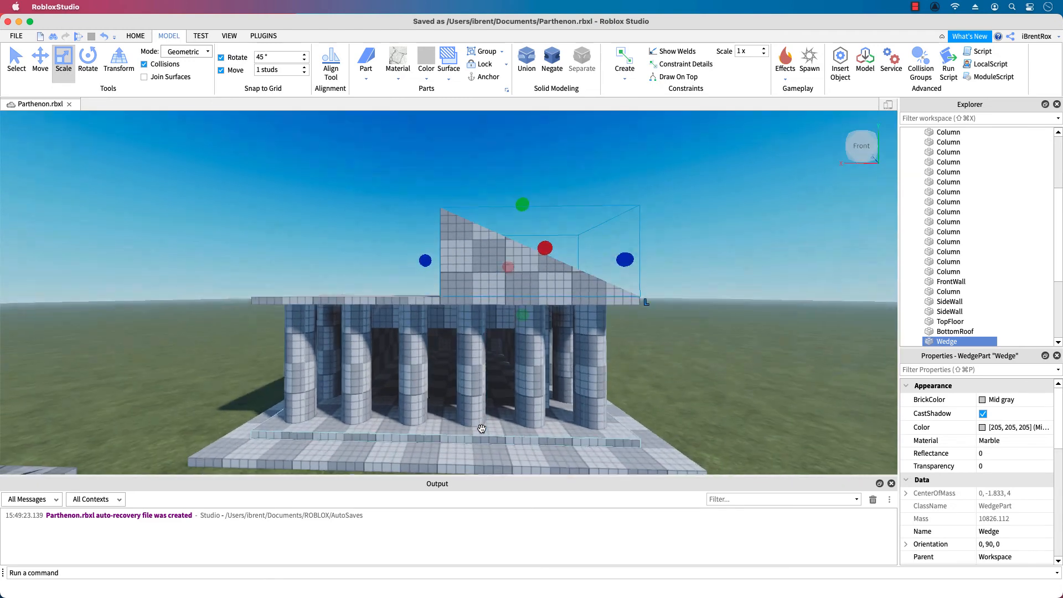
left_click_drag(525, 206, 523, 232)
right_click_drag(480, 445, 481, 444)
left_click_drag(508, 199, 501, 107)
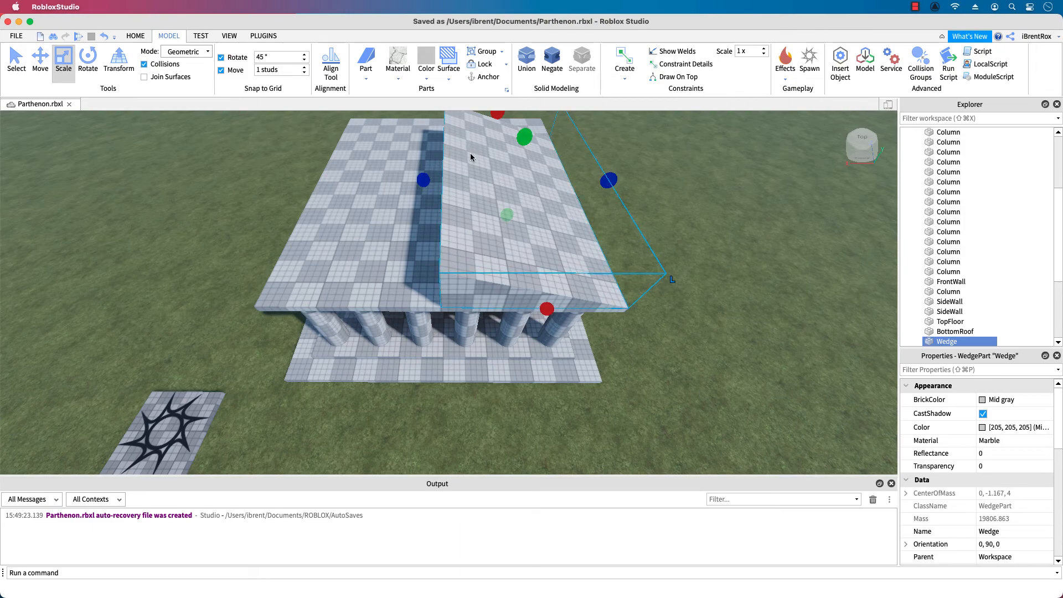
key("f")
right_click_drag(535, 278, 535, 278)
left_click_drag(615, 360, 712, 387)
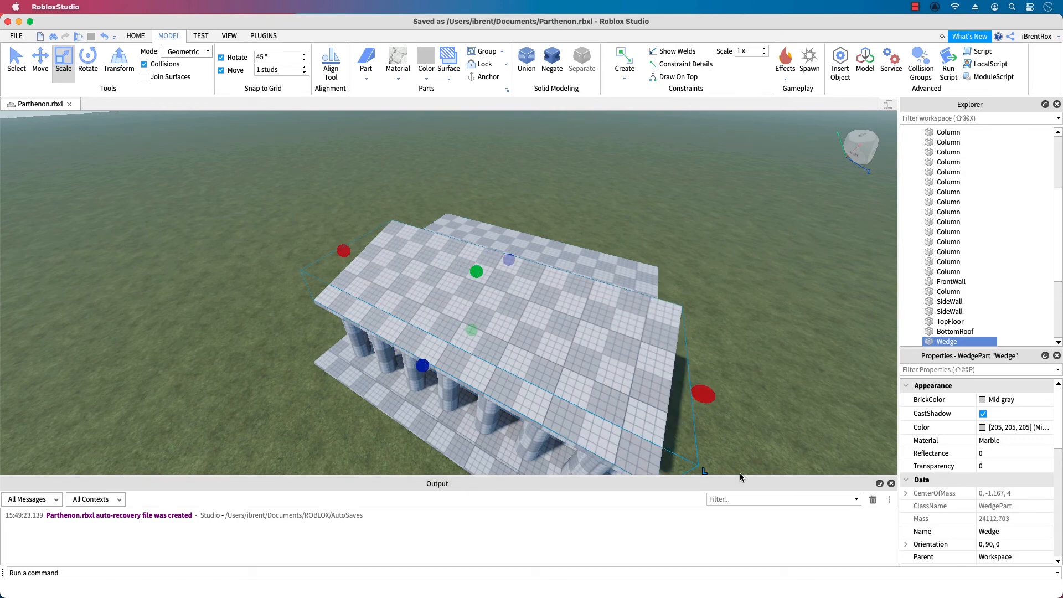
right_click_drag(738, 421, 738, 421)
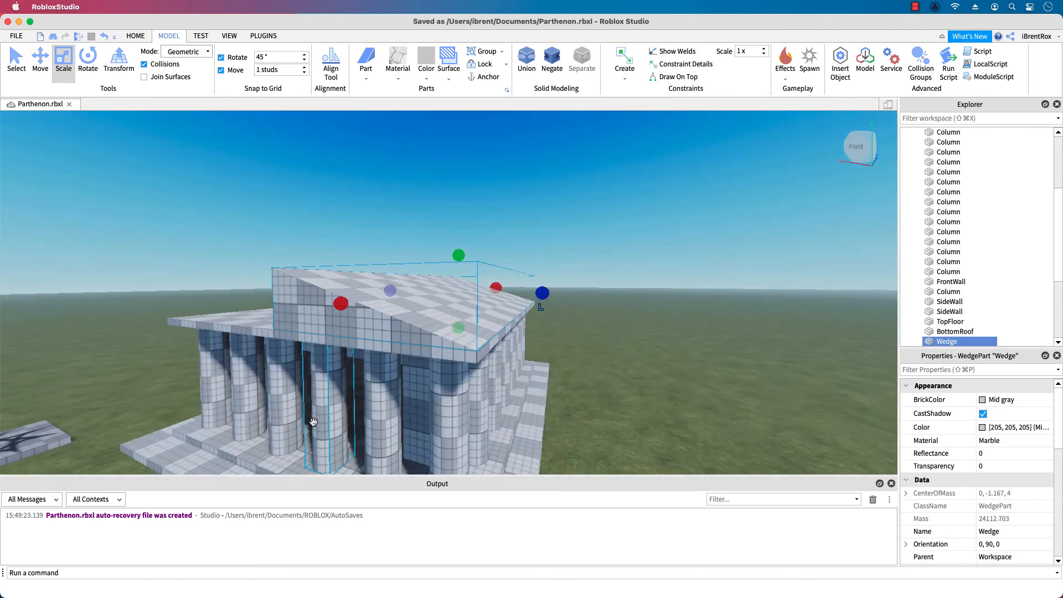
Step: Rename the roof wedge as TopRoof
right_click_drag(309, 423, 309, 423)
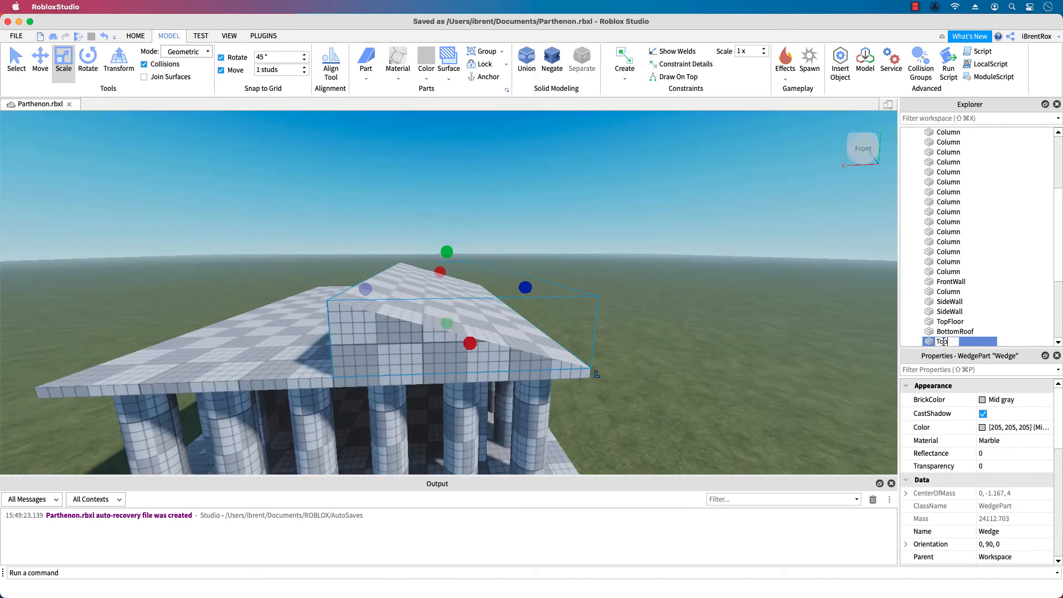
type("of")
key("Return")
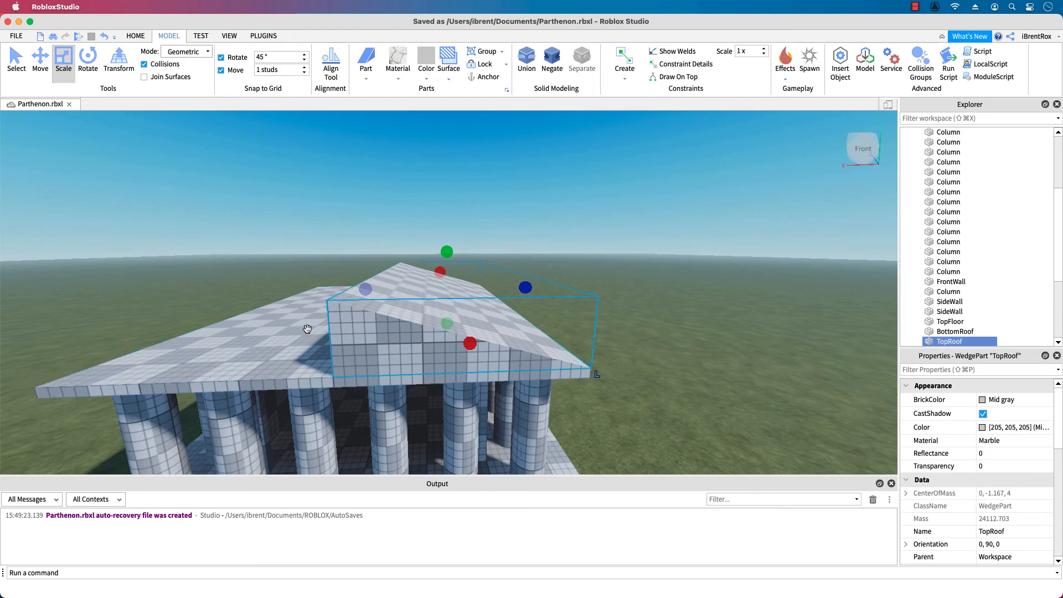
Step: Duplicate the TopRoof wedge, rotate the copy to orientation 0, -90, 0, and place it on the other half of the roof slab
key("super+d")
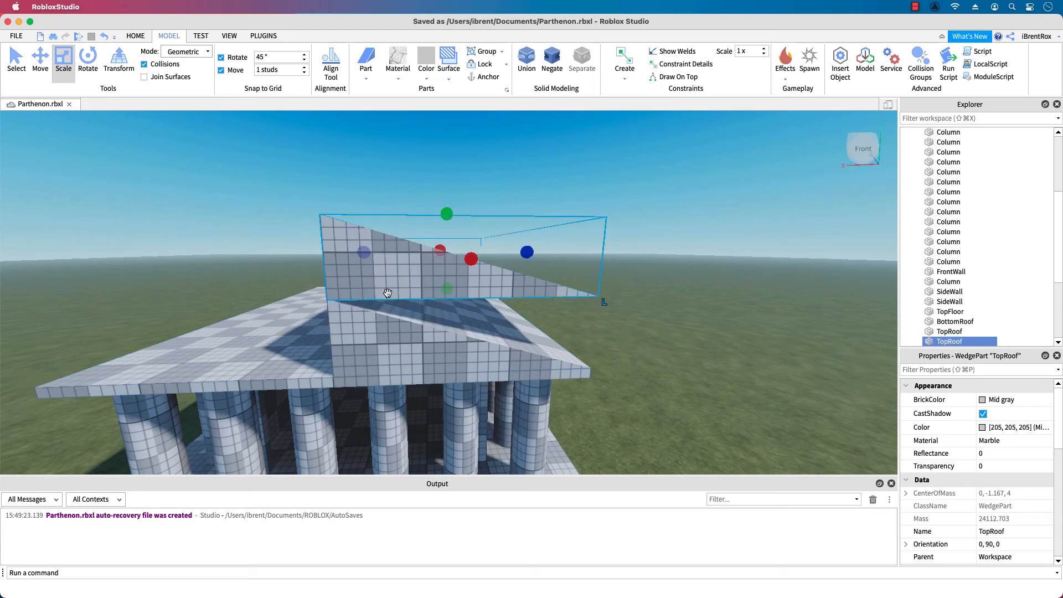
key("super+r")
key("super+r")
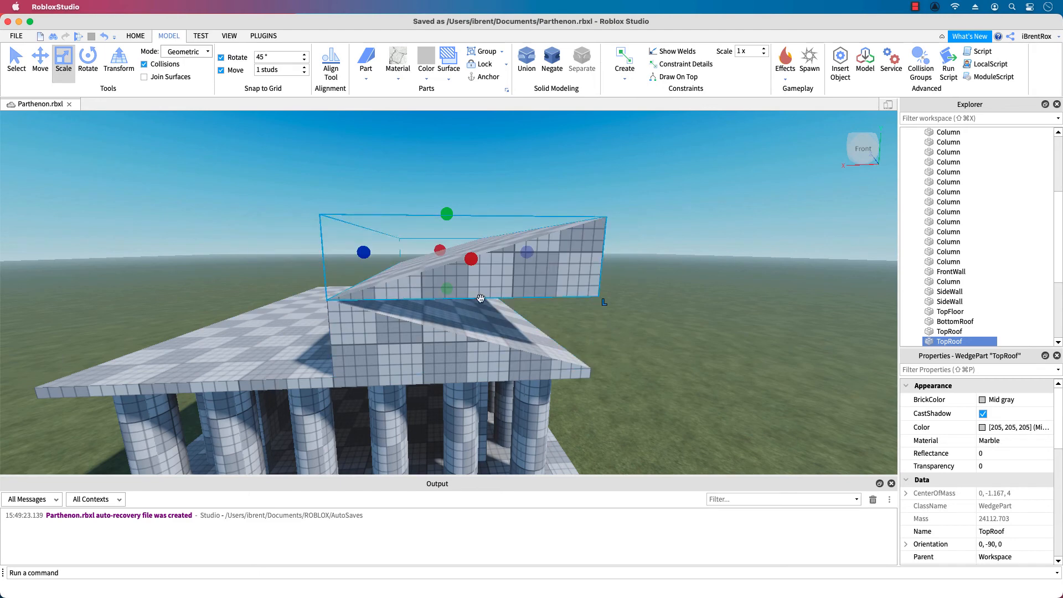
left_click_drag(560, 270, 183, 389)
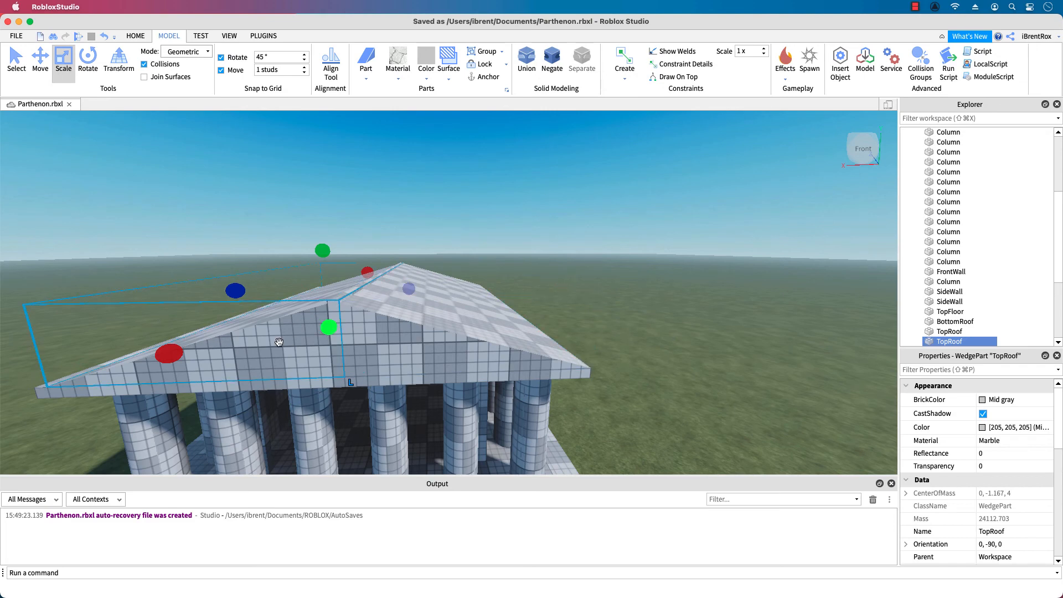
Step: Align the duplicated wedge with the first one at the ridge and with the roof slab's edges
middle_click_drag(254, 340, 483, 357)
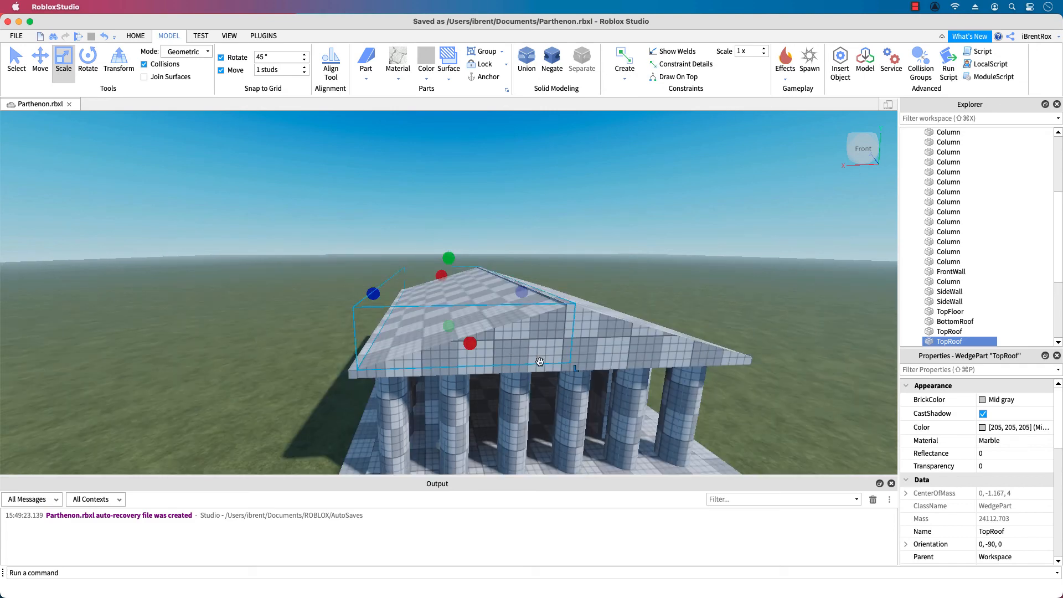
scroll(540, 362, "down", 3)
scroll(538, 355, "up", 3)
left_click_drag(523, 357, 519, 363)
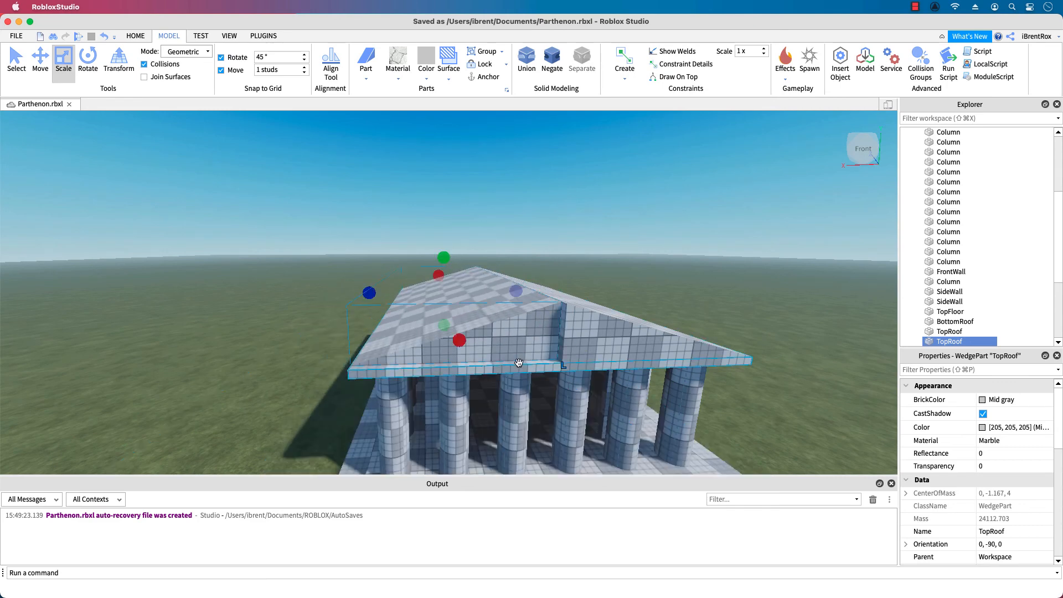
key("super+2")
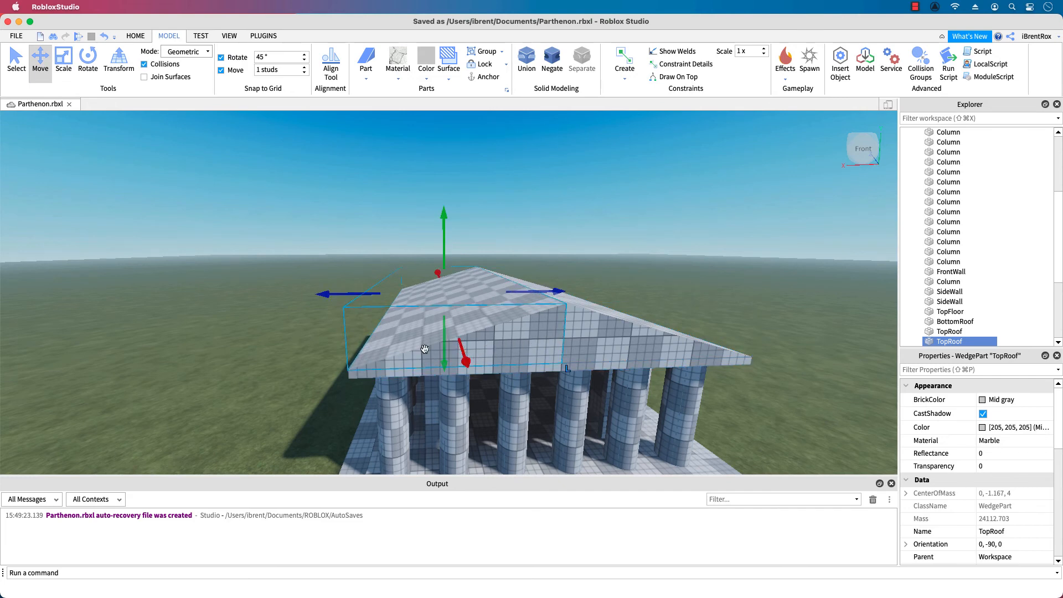
right_click_drag(720, 311, 721, 306)
Step: Turn off the grid material display and clear the selection
left_click(222, 37)
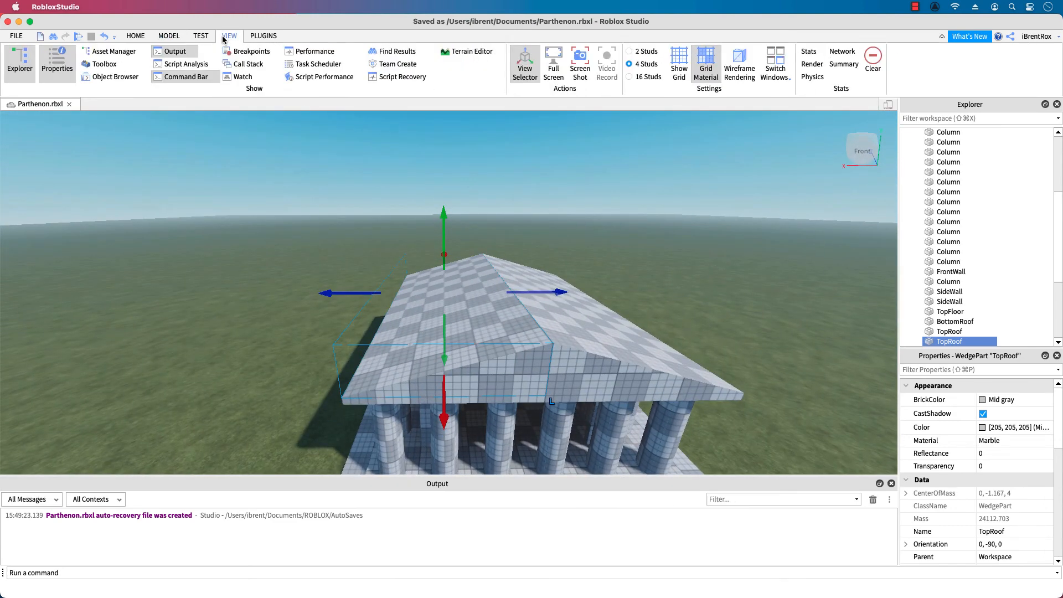
left_click(706, 63)
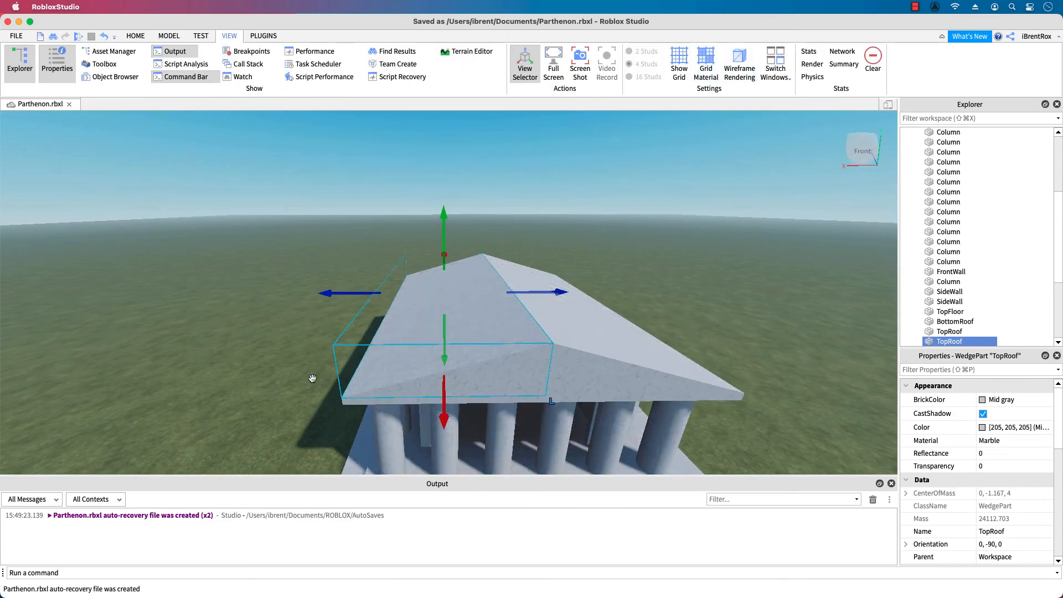
left_click(293, 401)
Step: Anchor both TopRoof wedges
right_click_drag(299, 404, 298, 404)
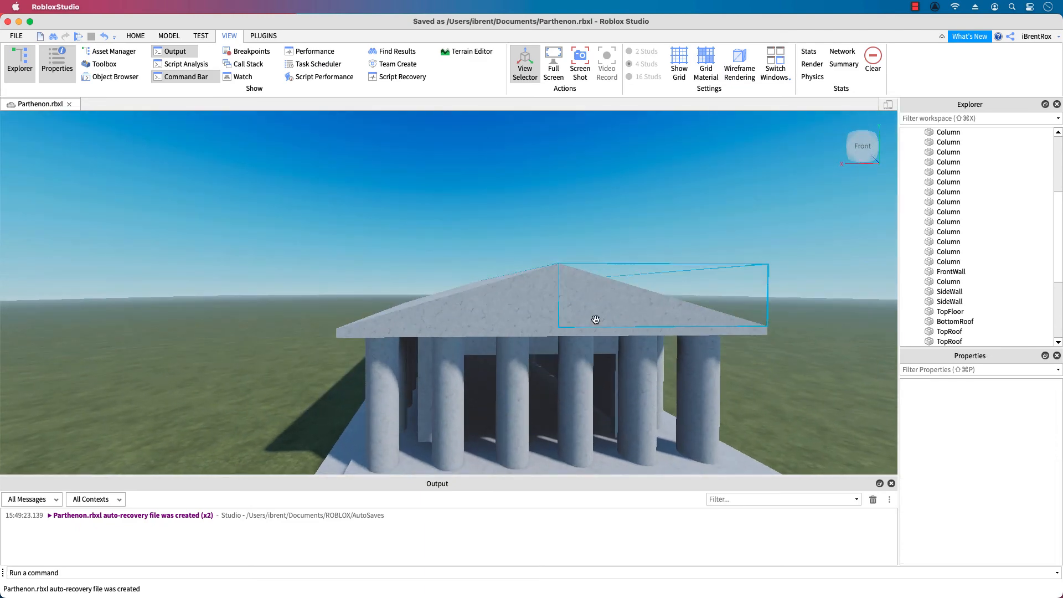
left_click(590, 295)
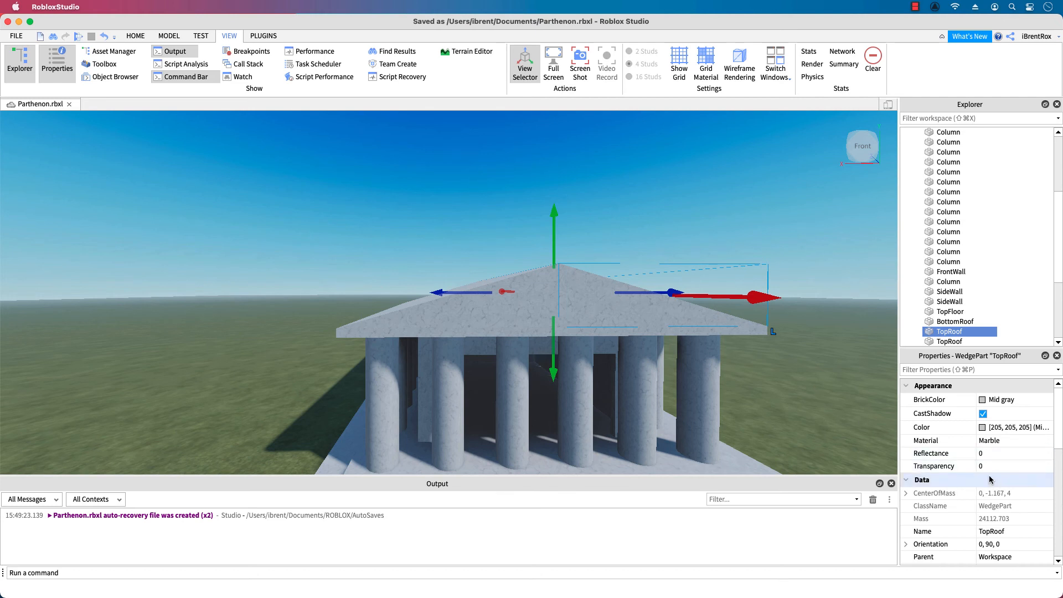
scroll(964, 467, "down", 3)
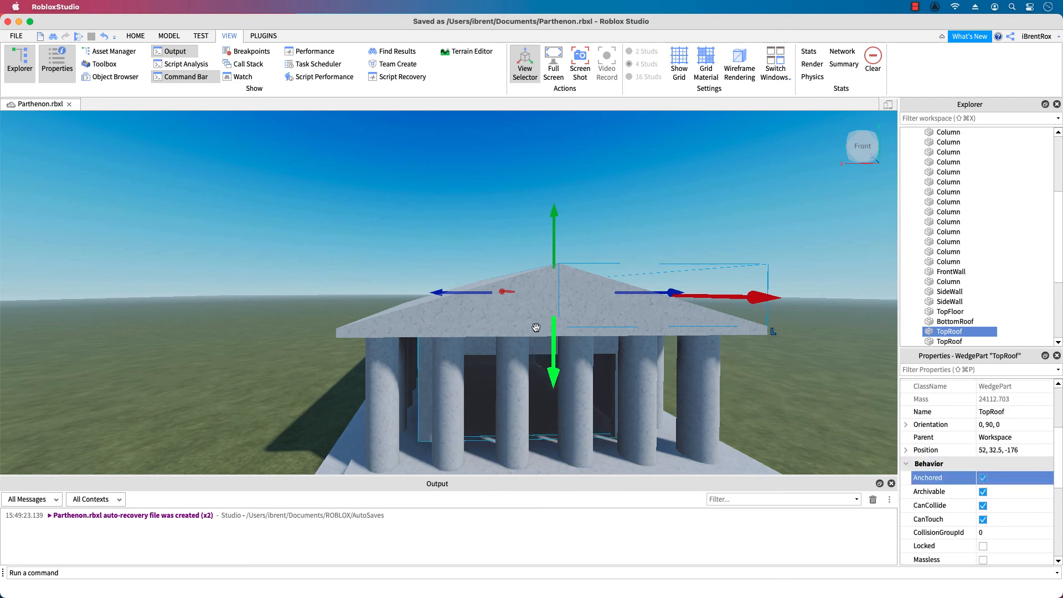
left_click(527, 314)
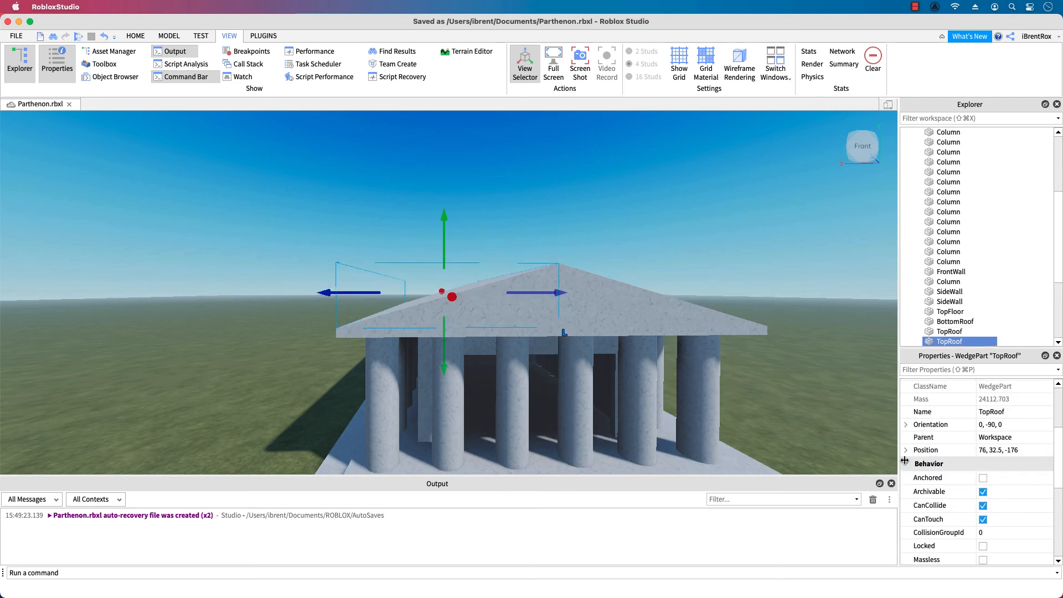
left_click(983, 478)
Step: Check the Anchored property of a front column, the FrontDoor and both TopRoof wedges
left_click(512, 366)
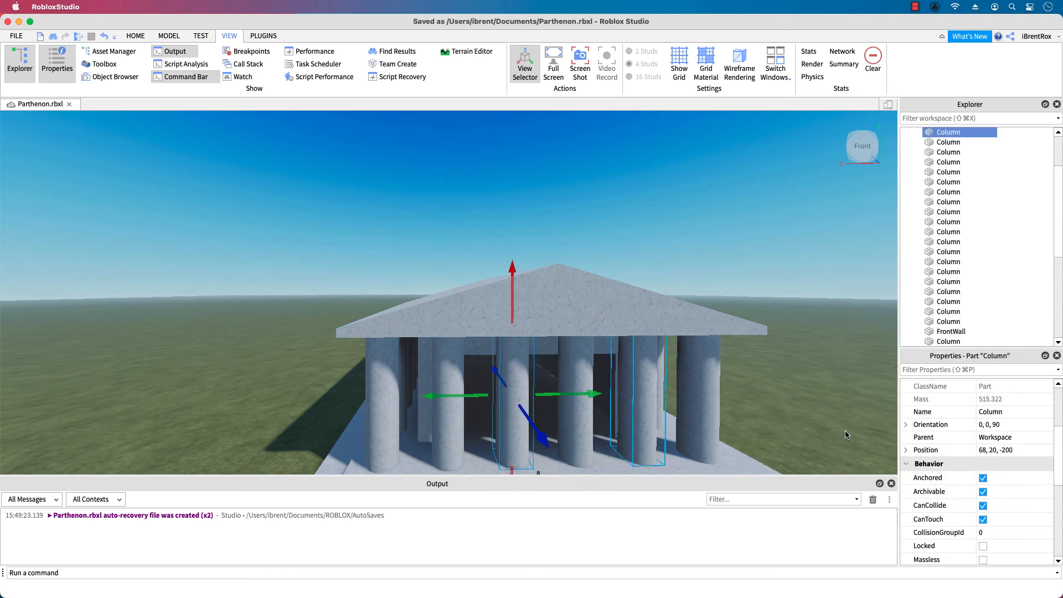
left_click(603, 351)
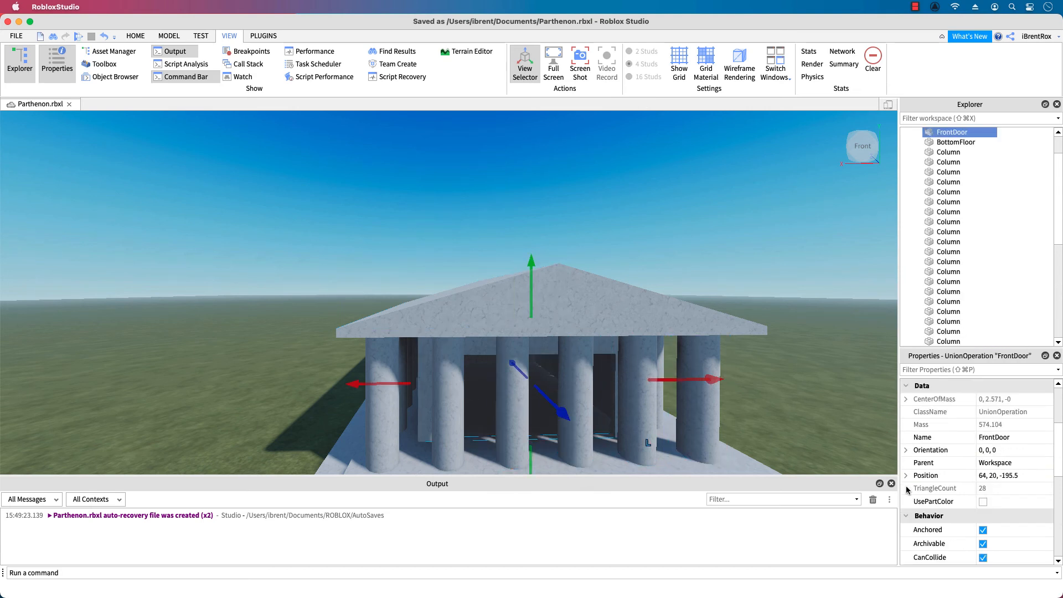
left_click(575, 313)
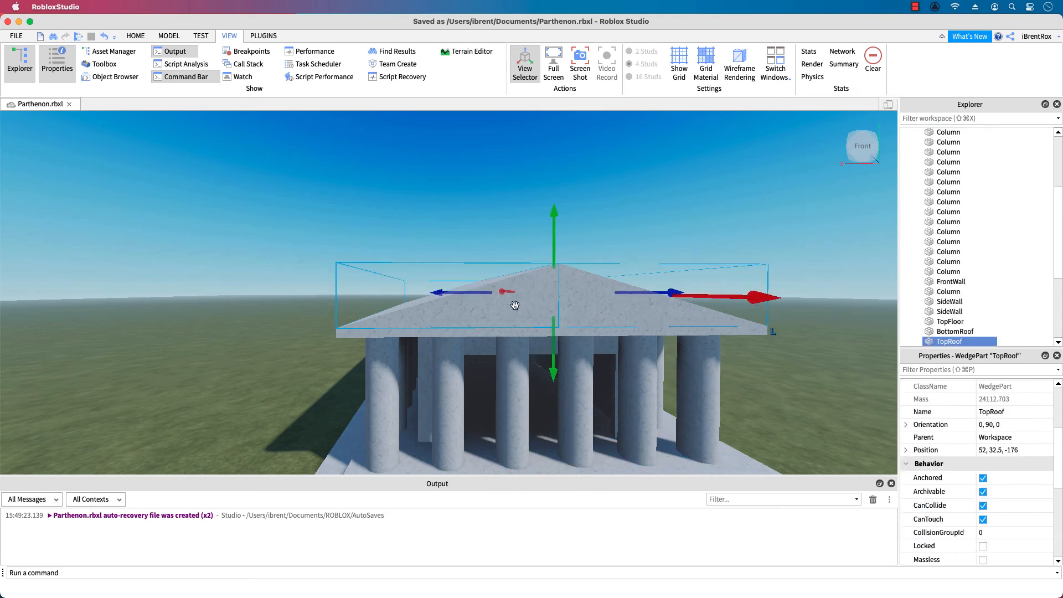
left_click(515, 306)
Step: Save the finished building to the Parthenon.rbxl file
scroll(507, 346, "down", 5)
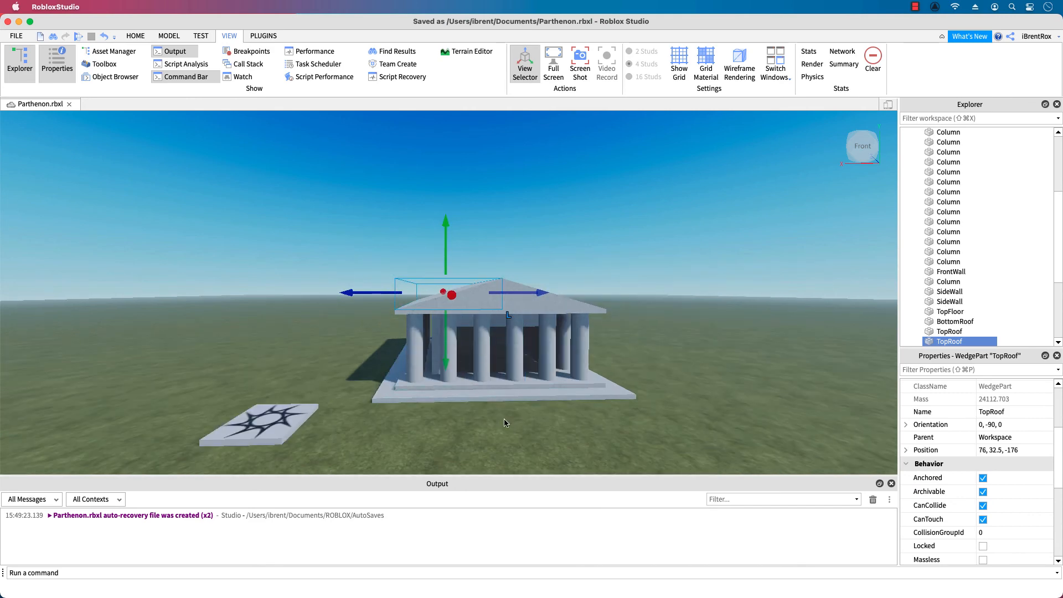
right_click_drag(505, 423, 381, 323)
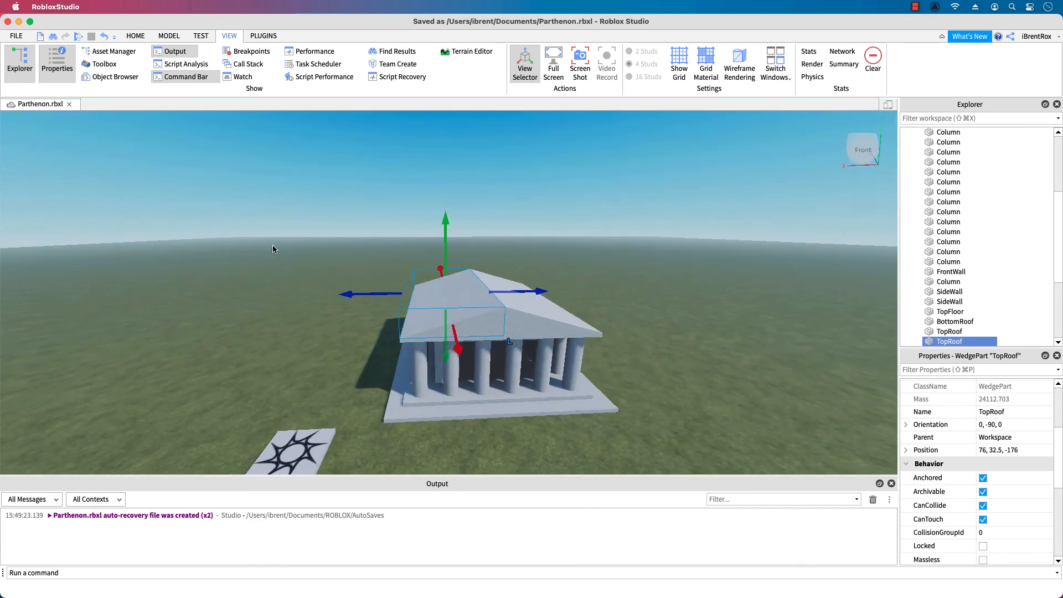
key("super+s")
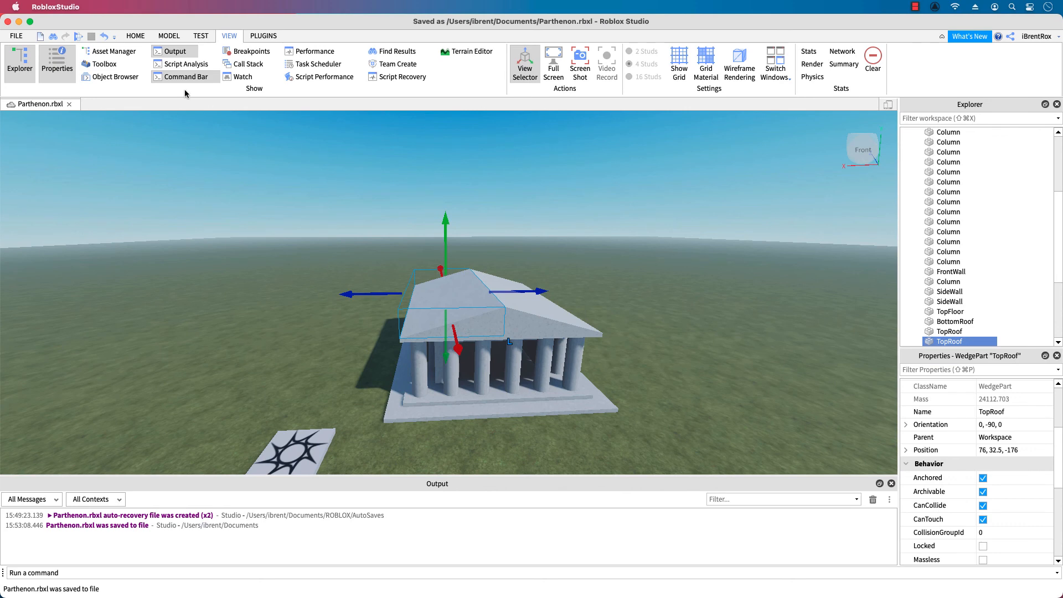
Step: Start a playtest and walk the character from the spawn pad between the front columns into the building
left_click(79, 39)
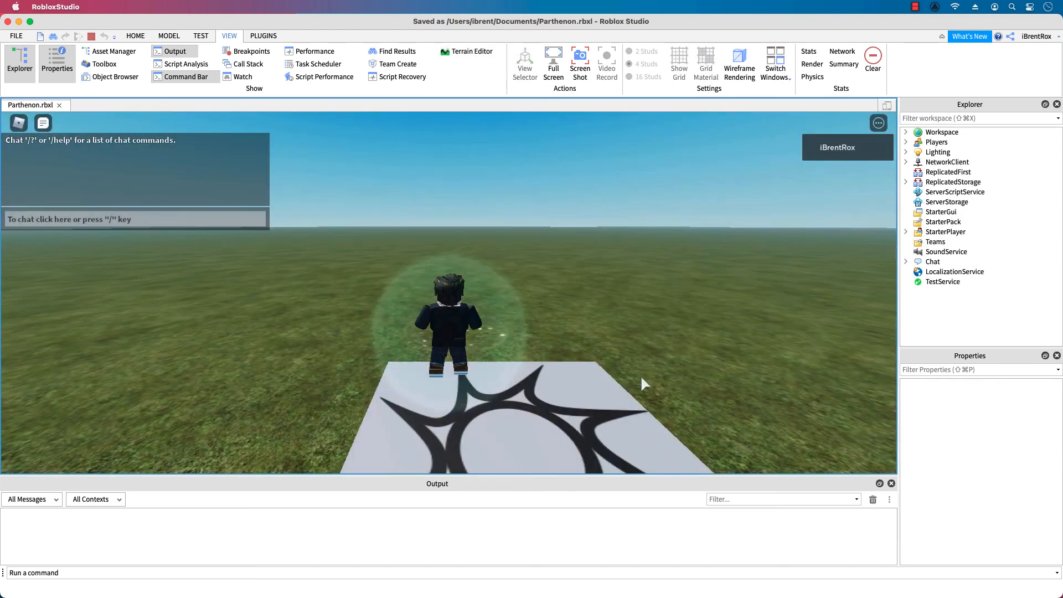
key("Left")
key("Up")
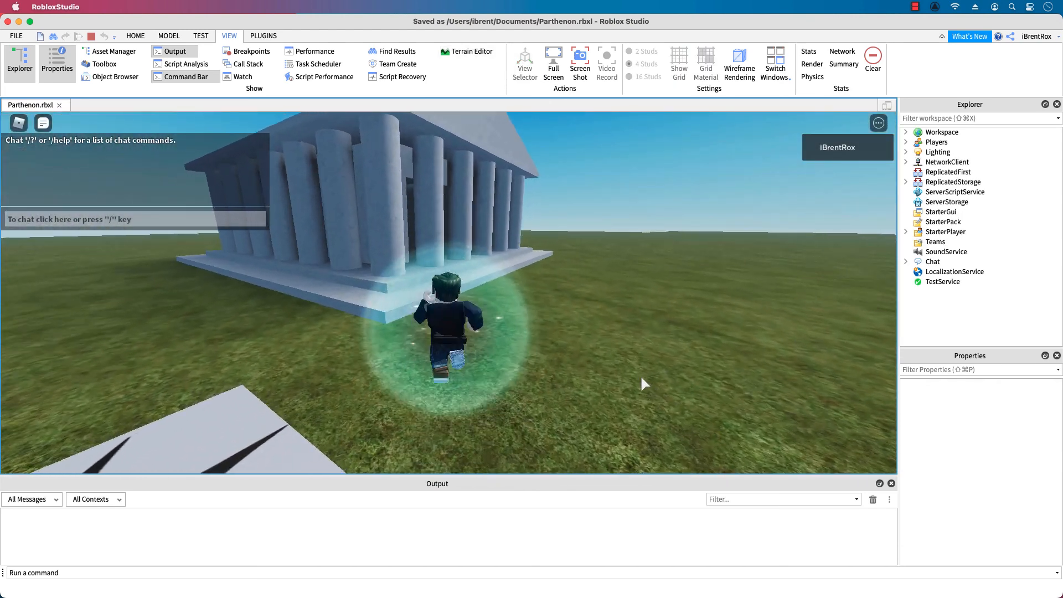
key("Up")
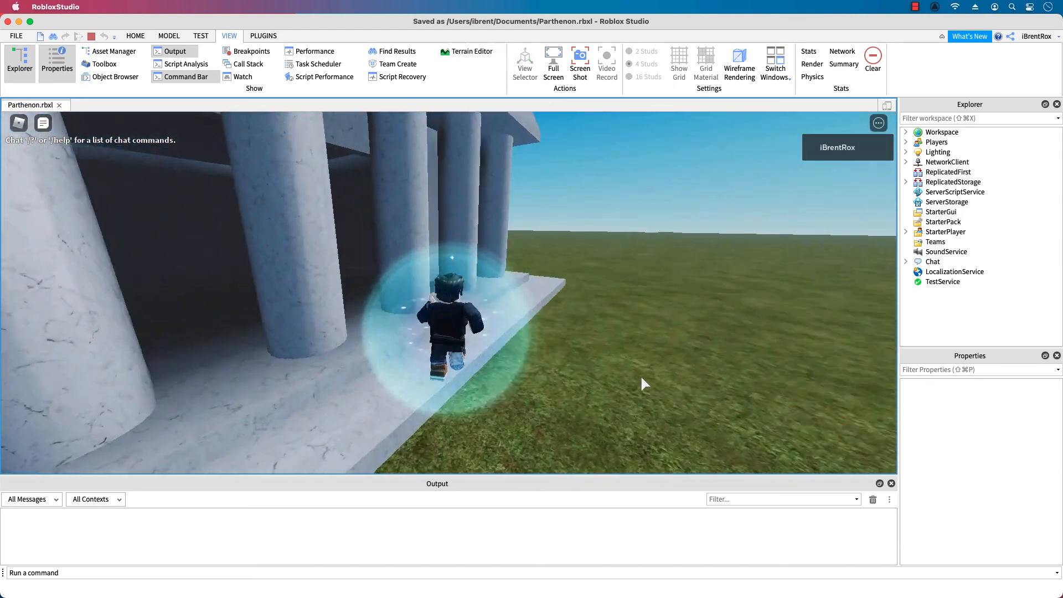
key("Left")
key("Up")
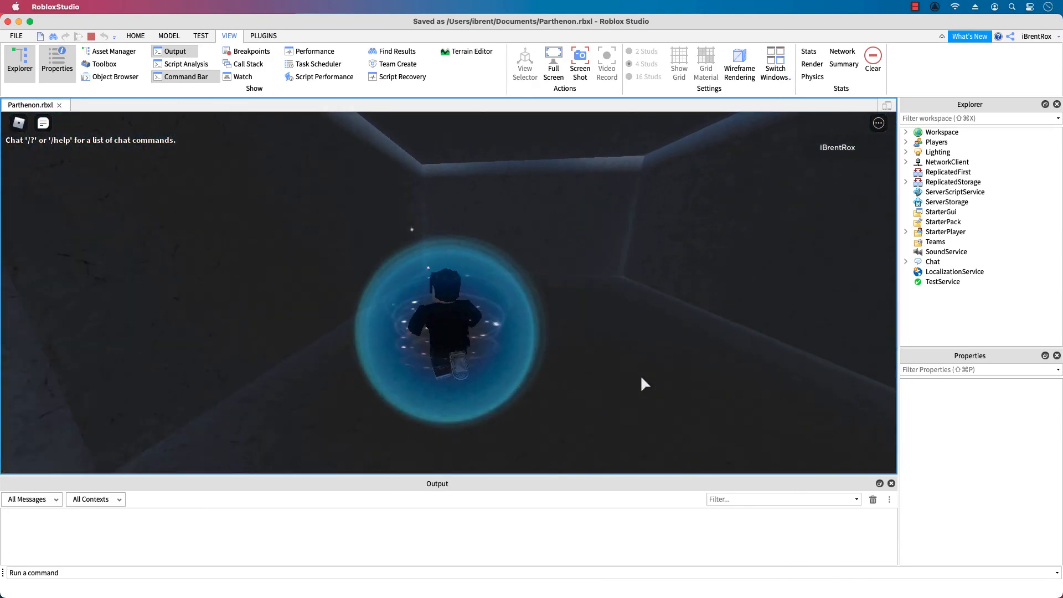
Step: Turn the character around inside, walk out through the columns, and run around the outside of the building
key("Right")
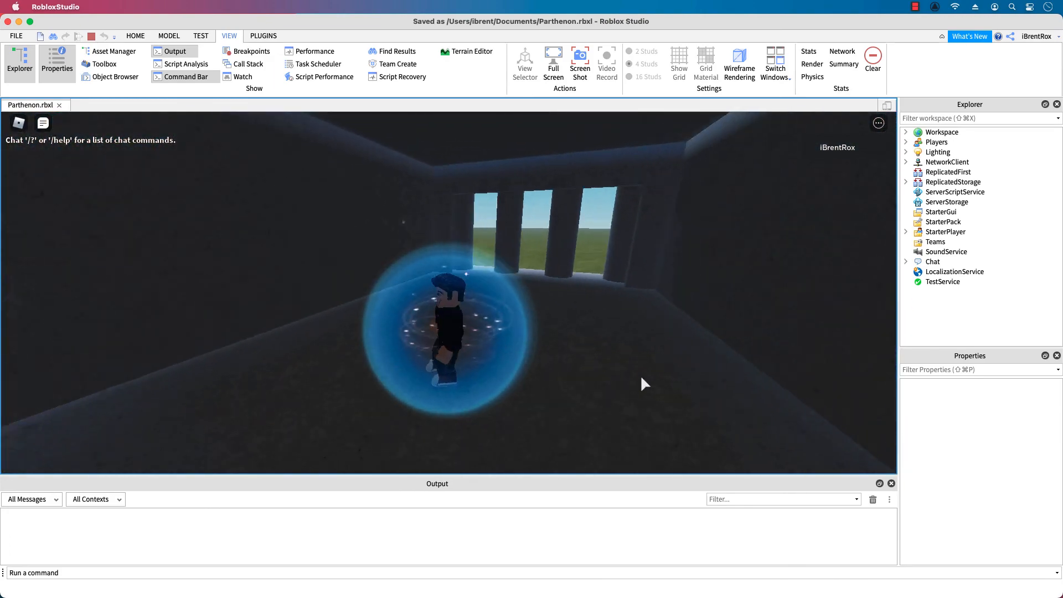
key("Up")
key("Up")
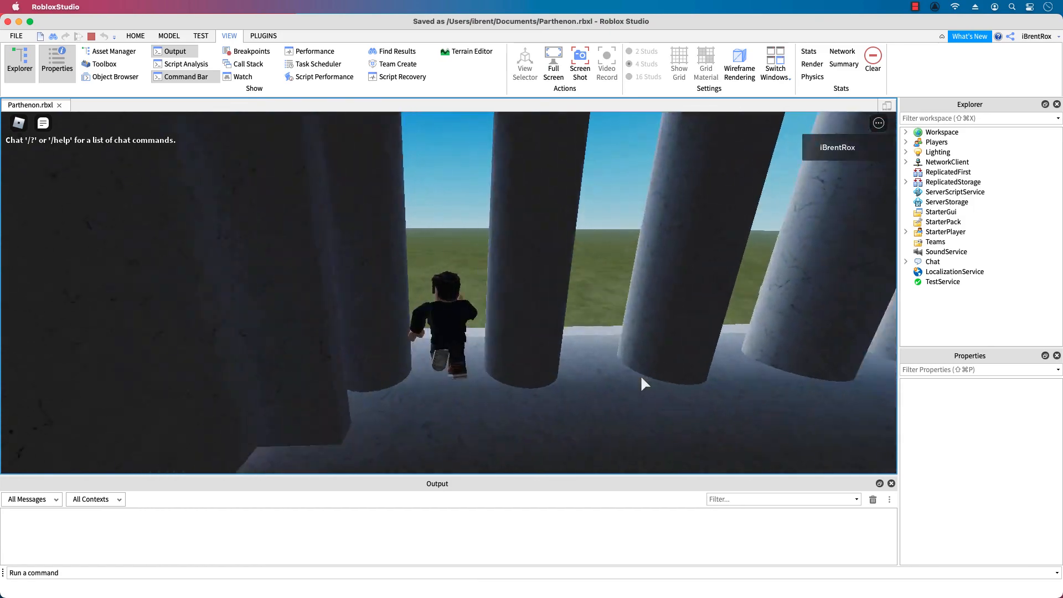
key("Up")
key("Left")
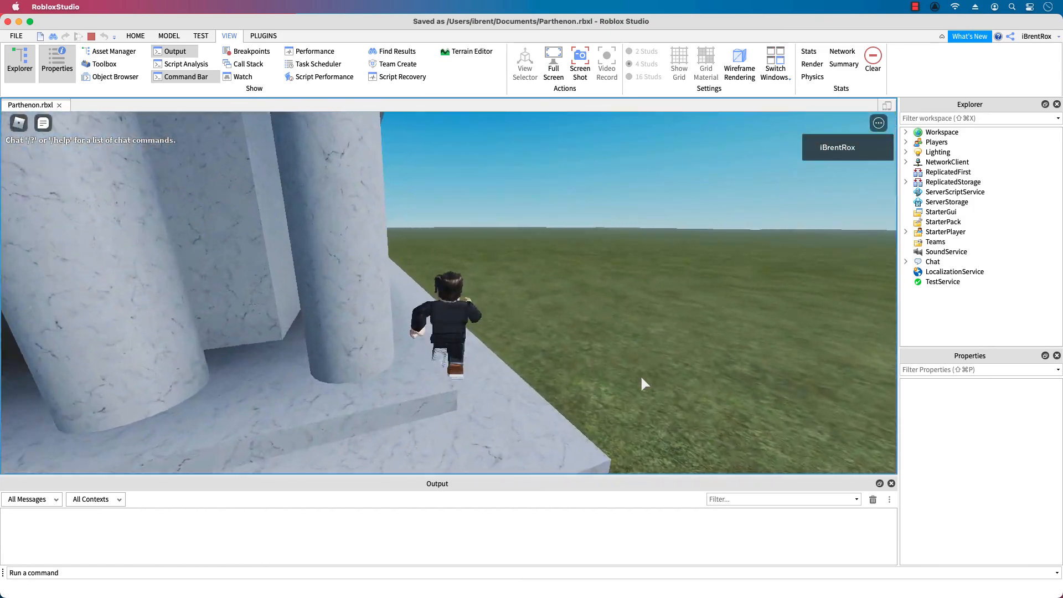
key("Up")
key("Right")
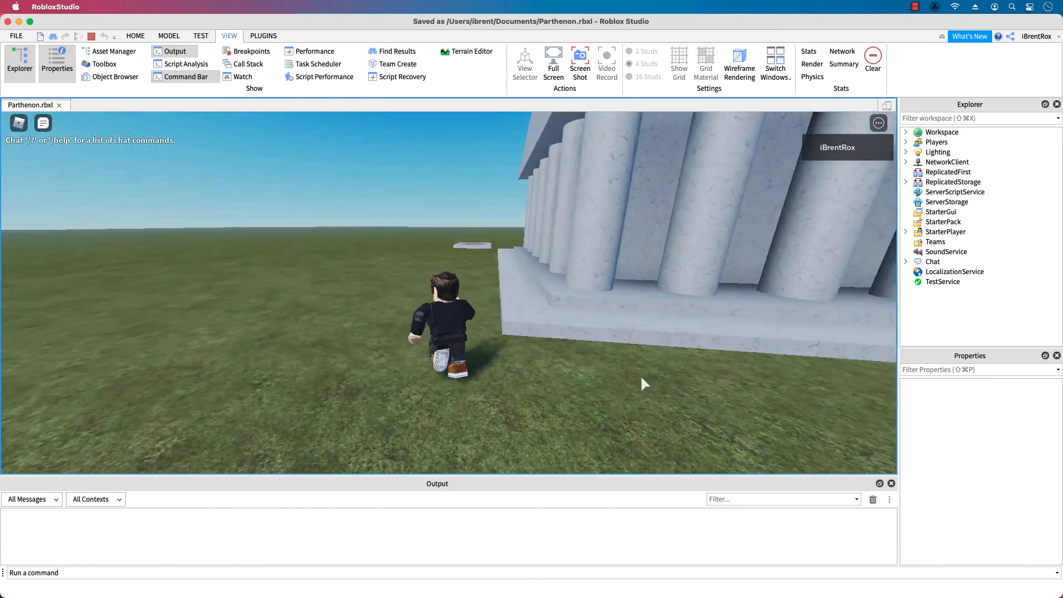
Step: Examine the building's gabled roof and columns from outside at different distances during the playtest
scroll(565, 318, "down", 10)
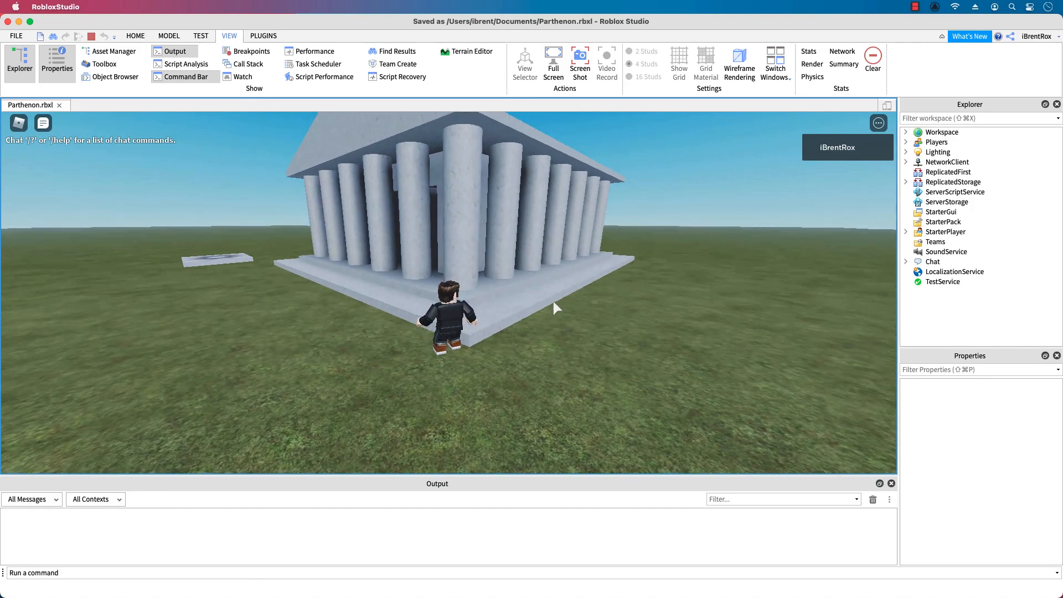
scroll(492, 297, "up", 10)
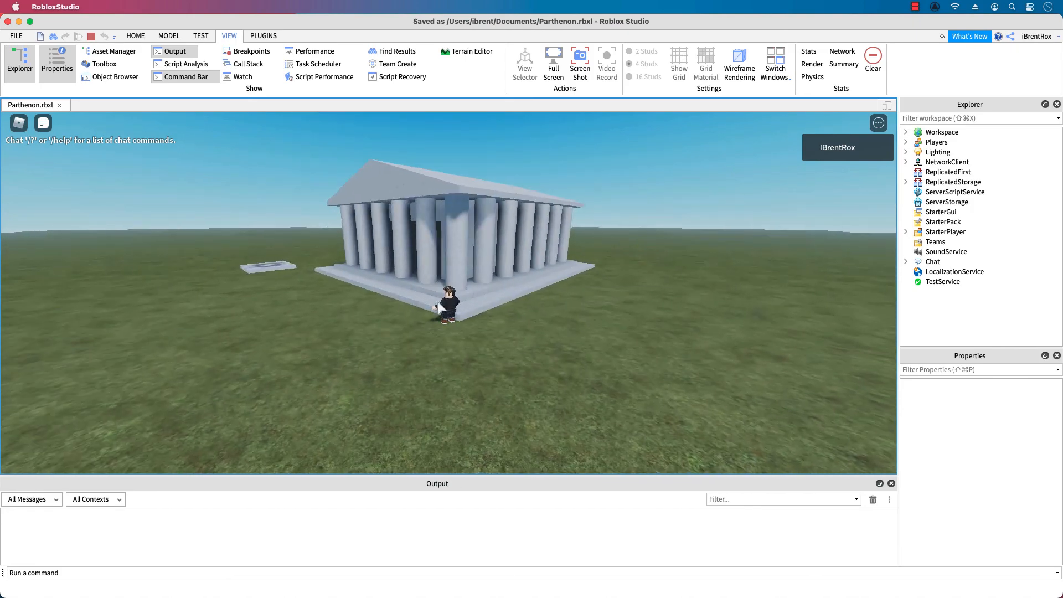
right_click_drag(263, 298, 264, 298)
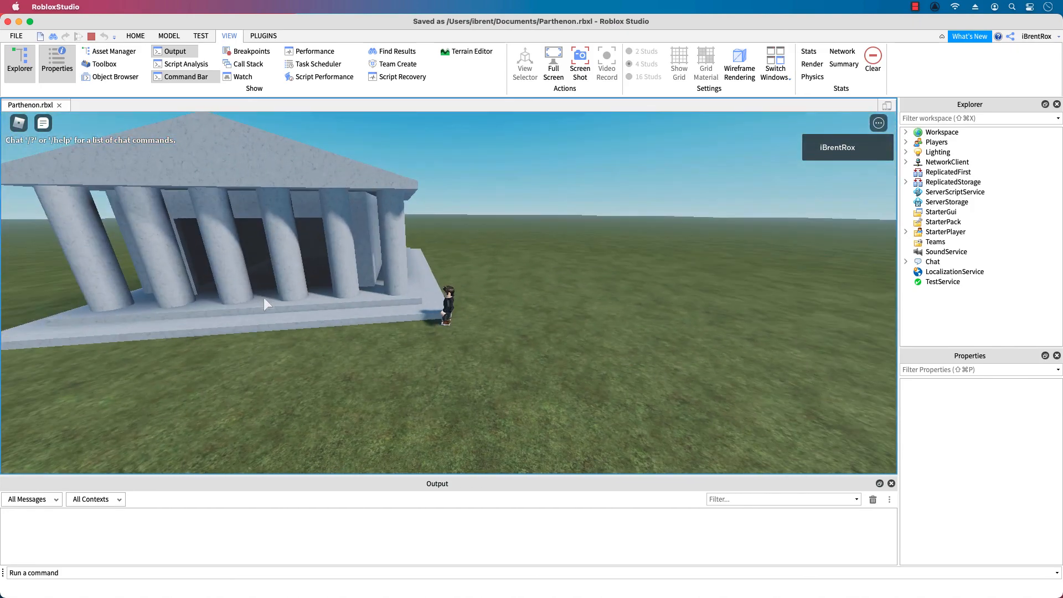